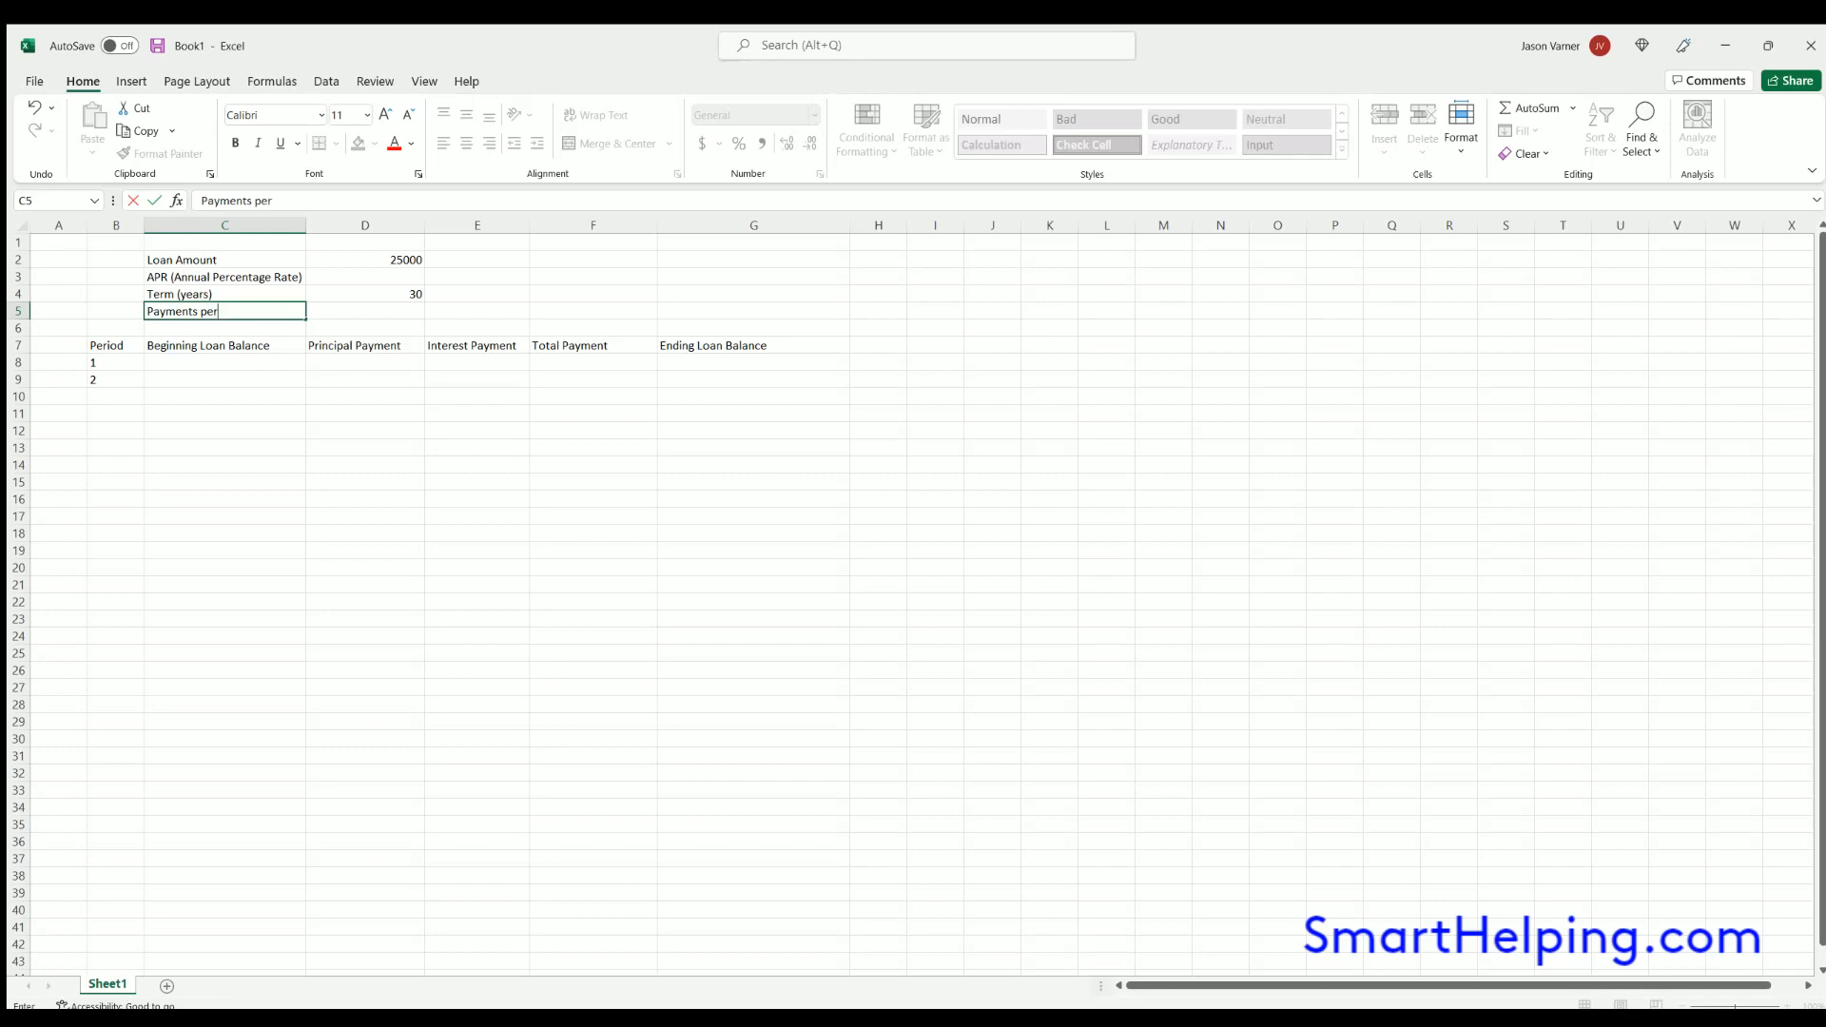
- Finish the label "Payments per Year" in C5 and enter 12 beside it in D5
type("ar")
key("Return")
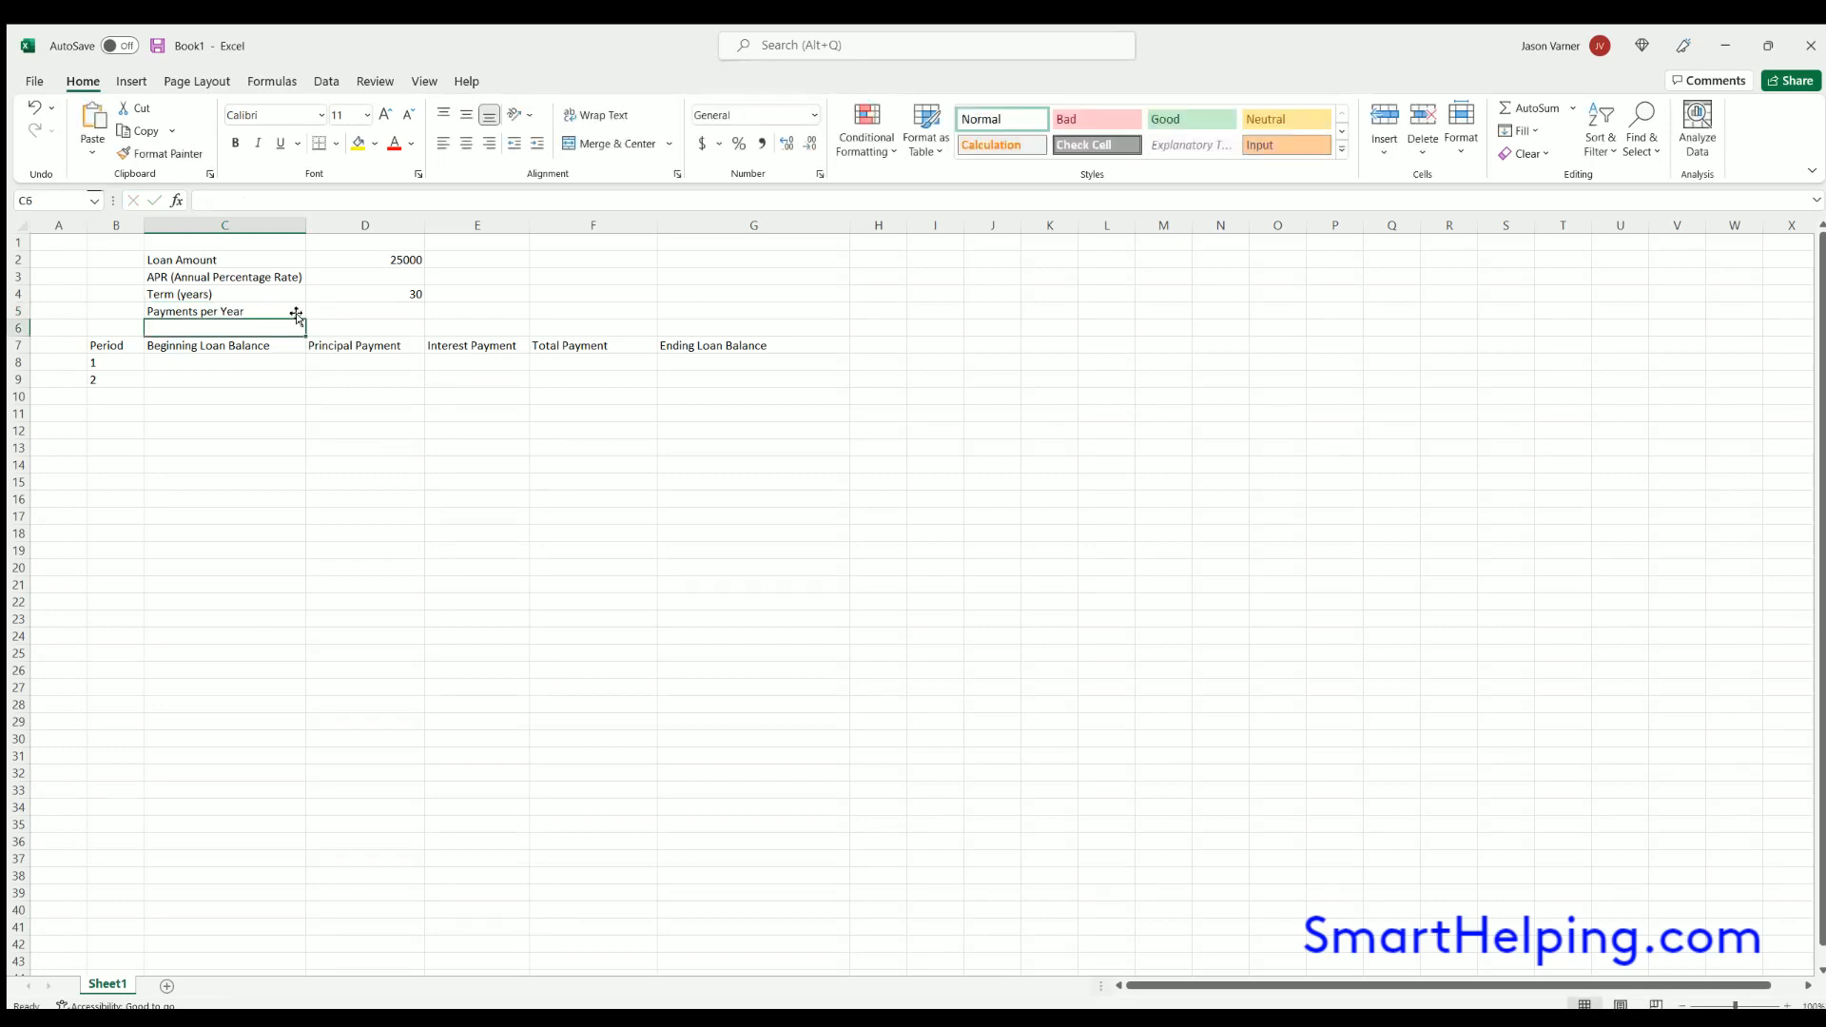
left_click(326, 306)
type("12")
key("Return")
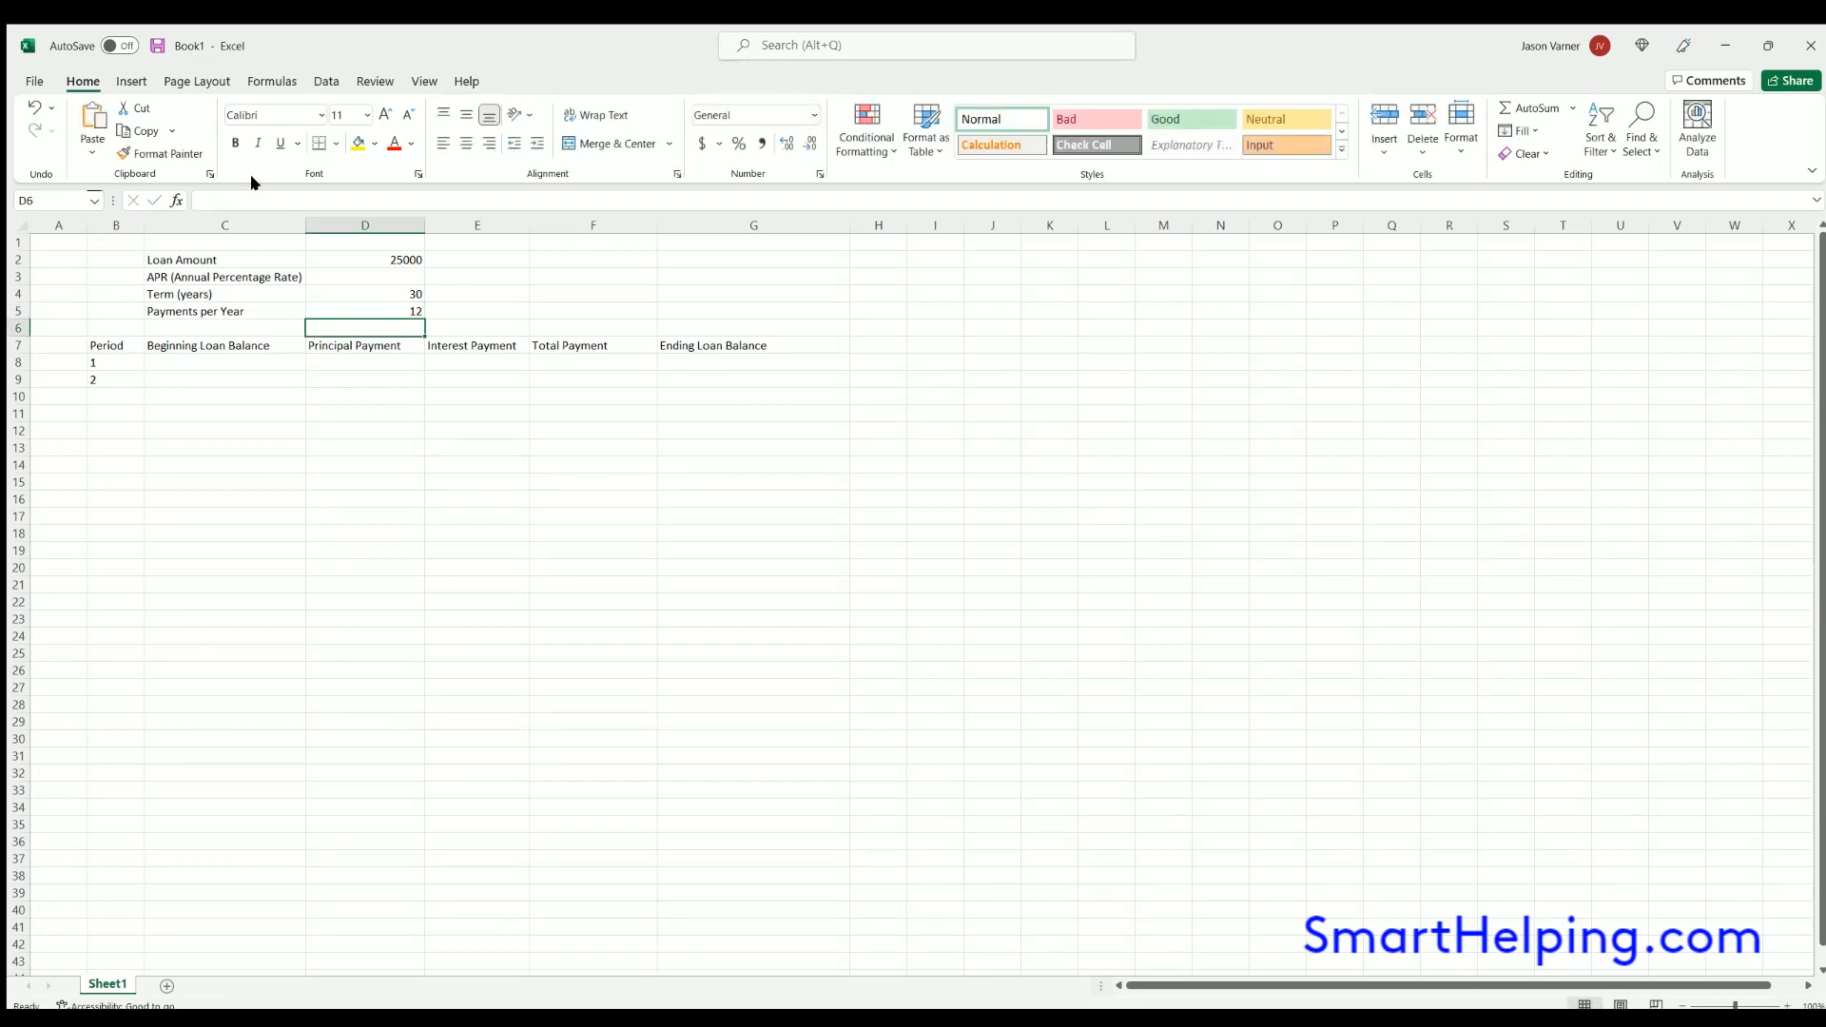
- Format the input cells D2:D5 with a light yellow fill, blue font and dotted borders
left_click(362, 302)
left_click(251, 275)
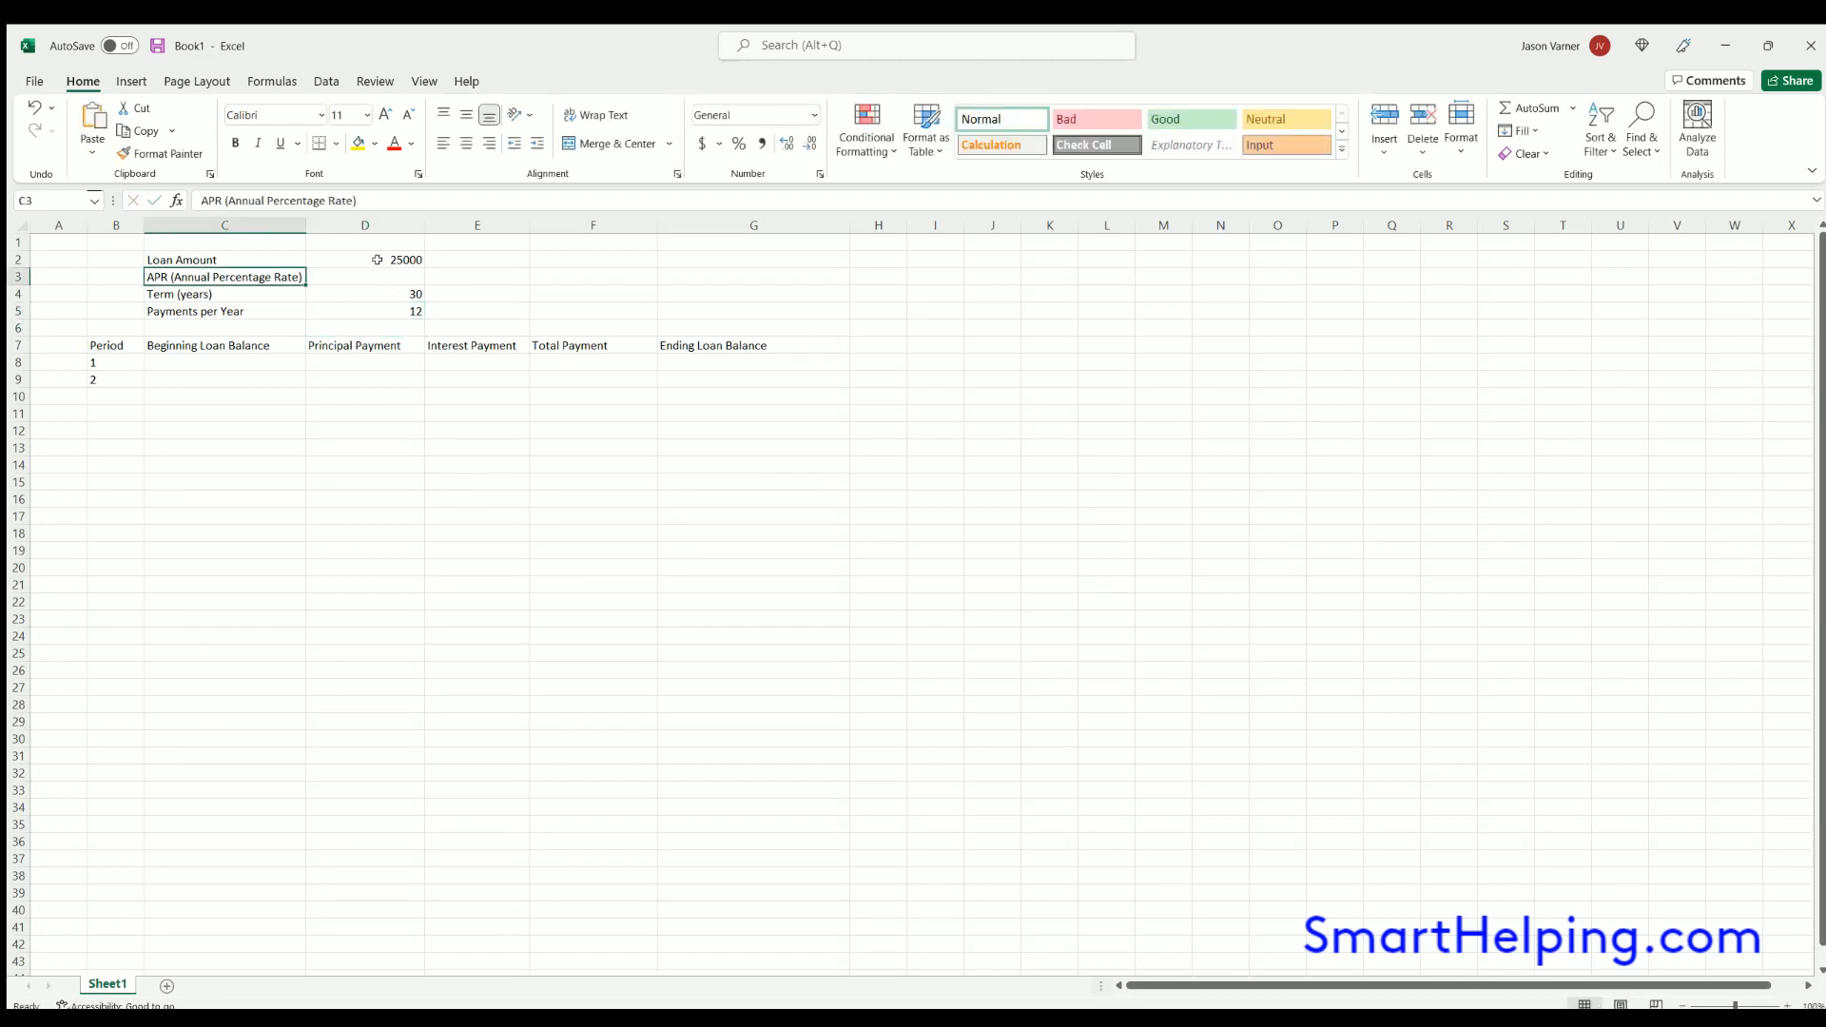
left_click_drag(373, 261, 371, 311)
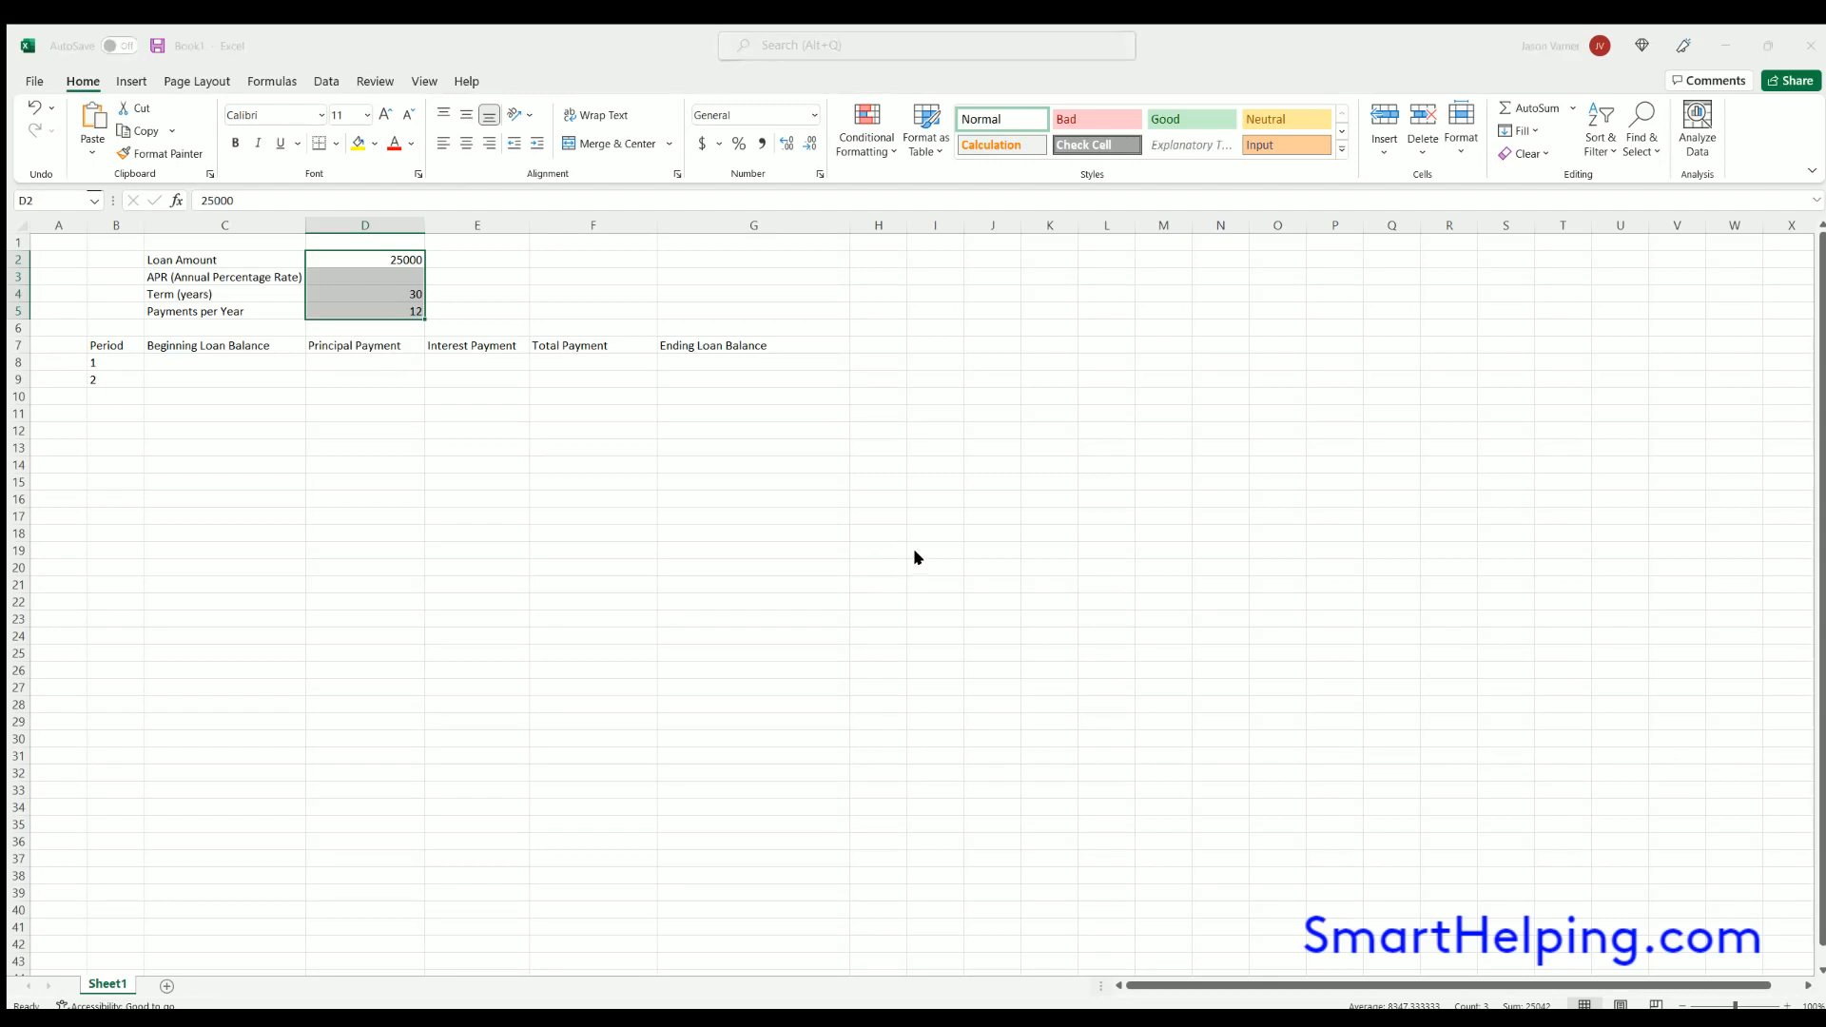
left_click(1069, 456)
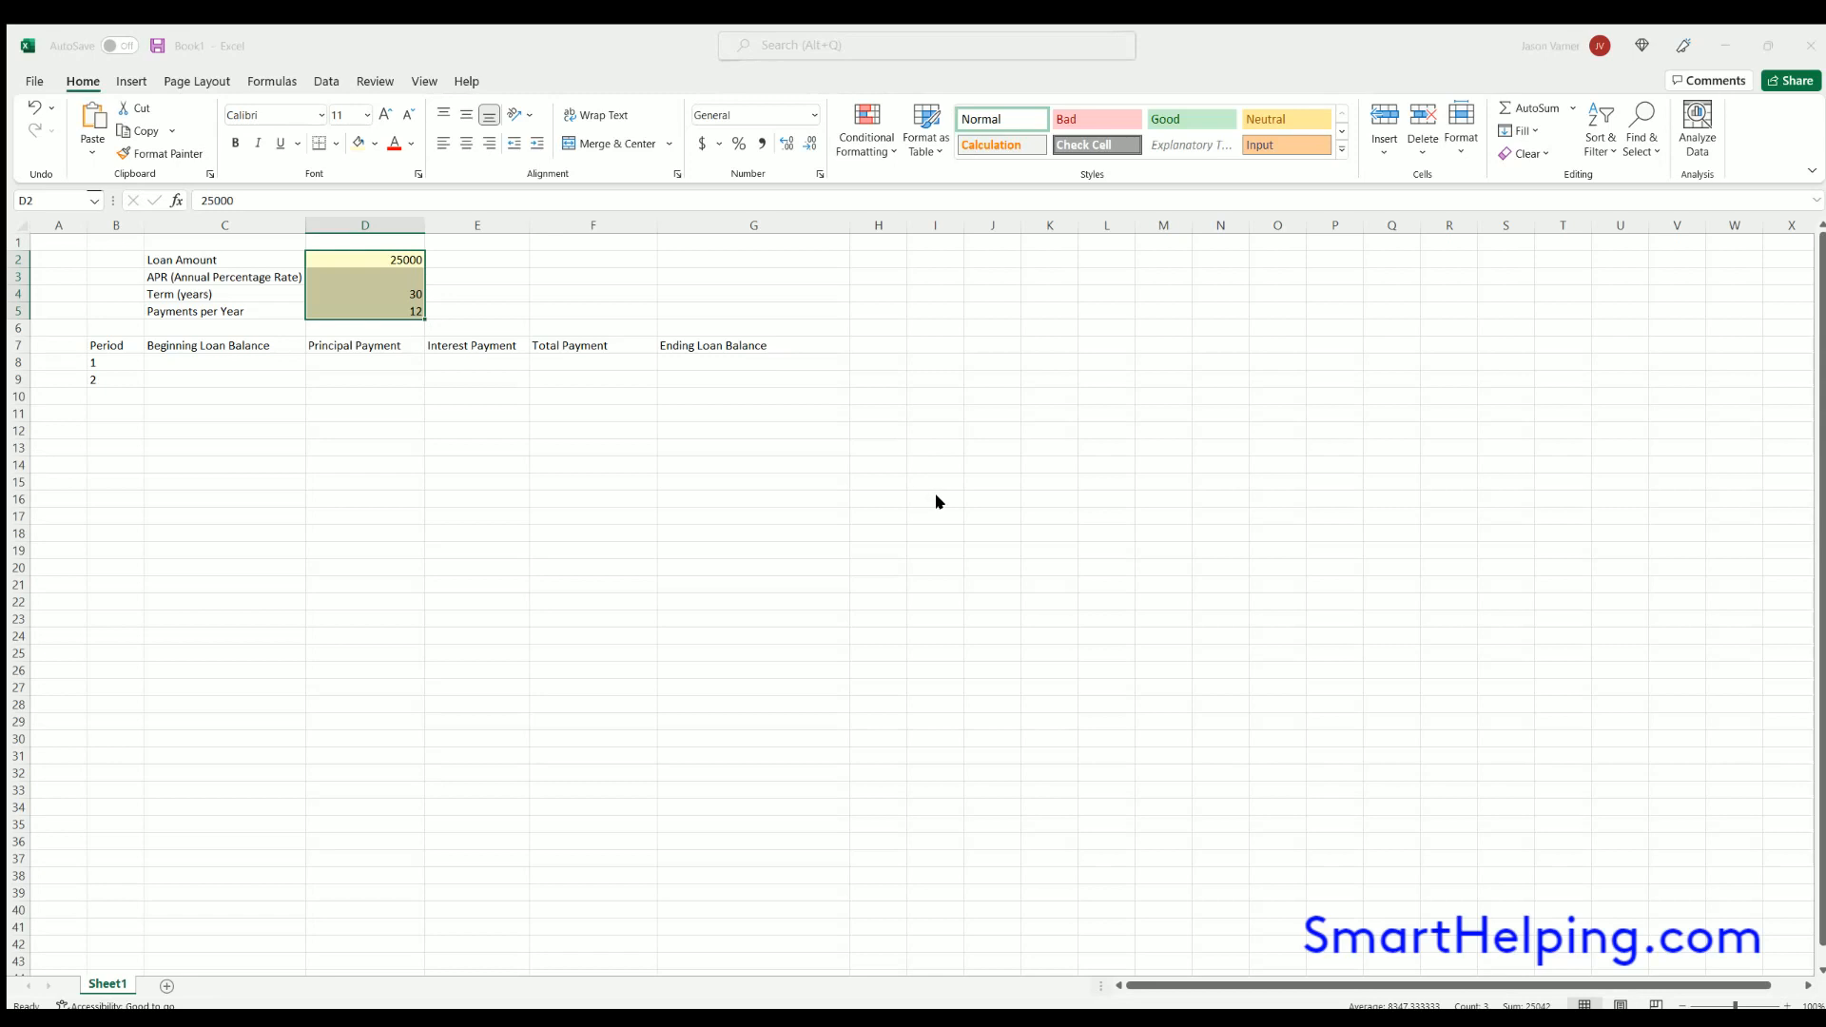
left_click(1091, 461)
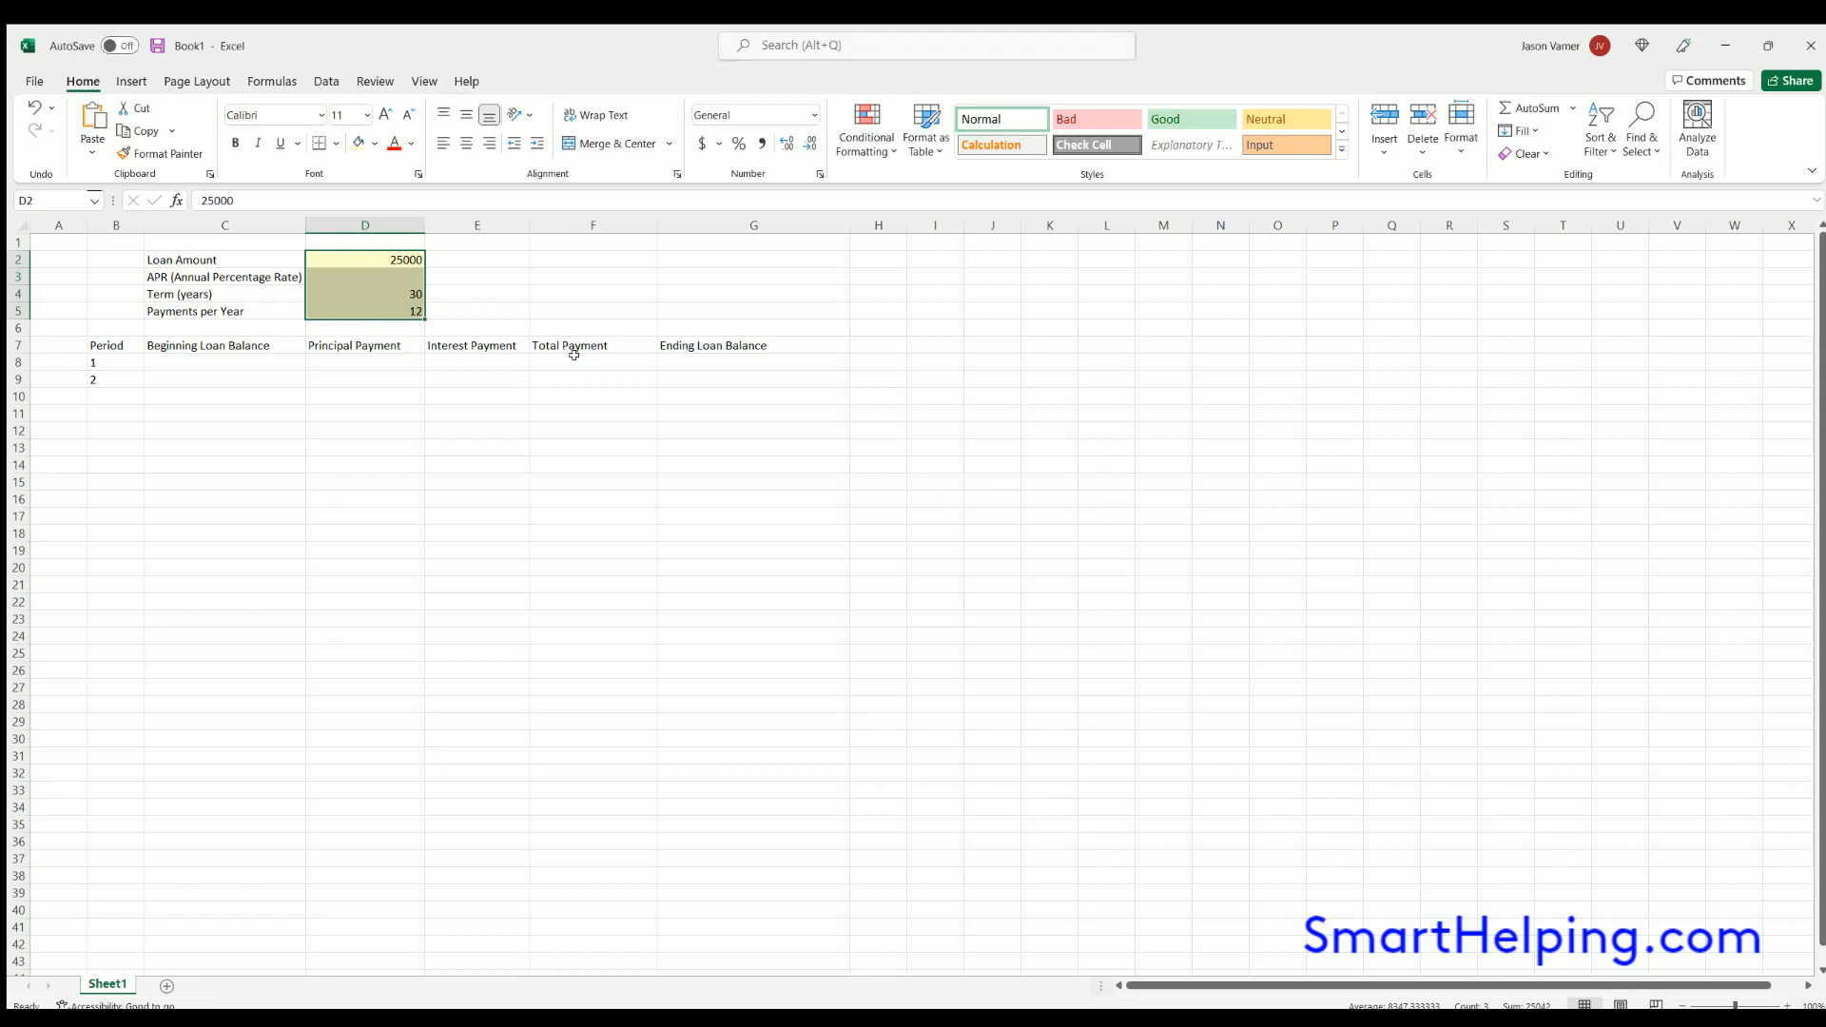
left_click(337, 143)
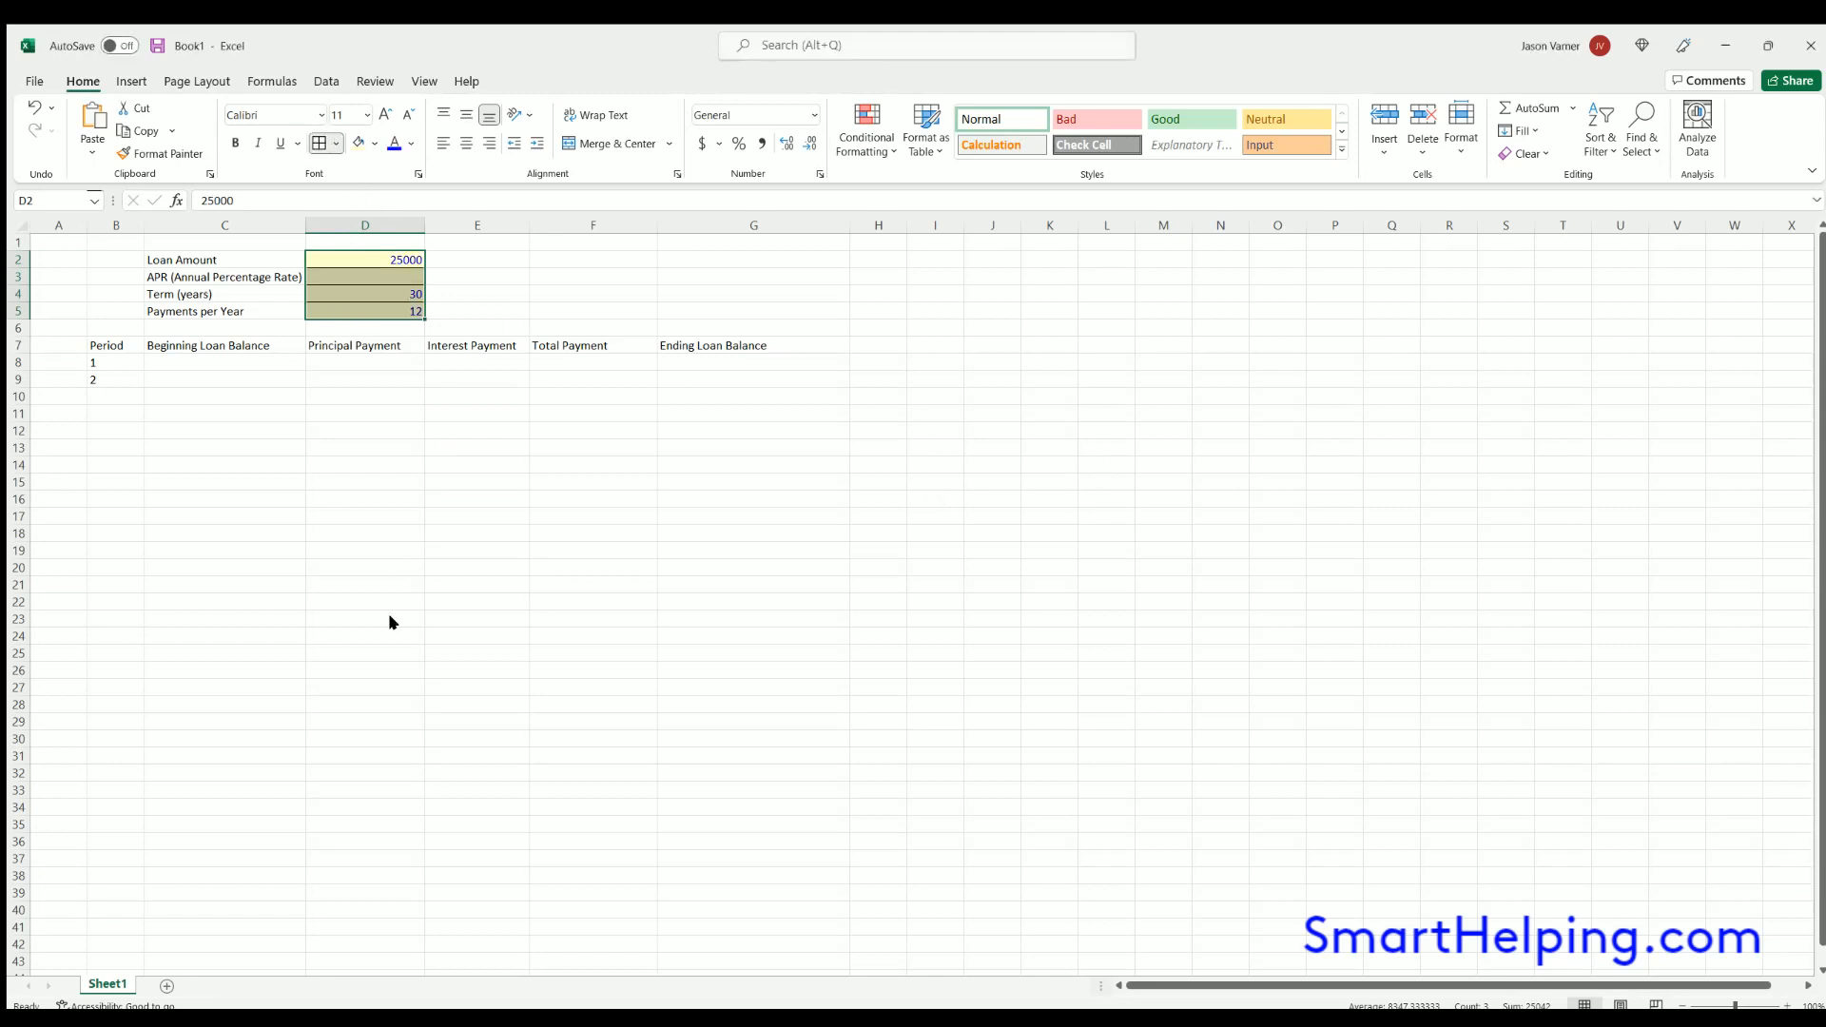
left_click(533, 708)
left_click(317, 144)
- Hide the sheet's gridlines and freeze the panes at cell C8
left_click(366, 516)
left_click(424, 81)
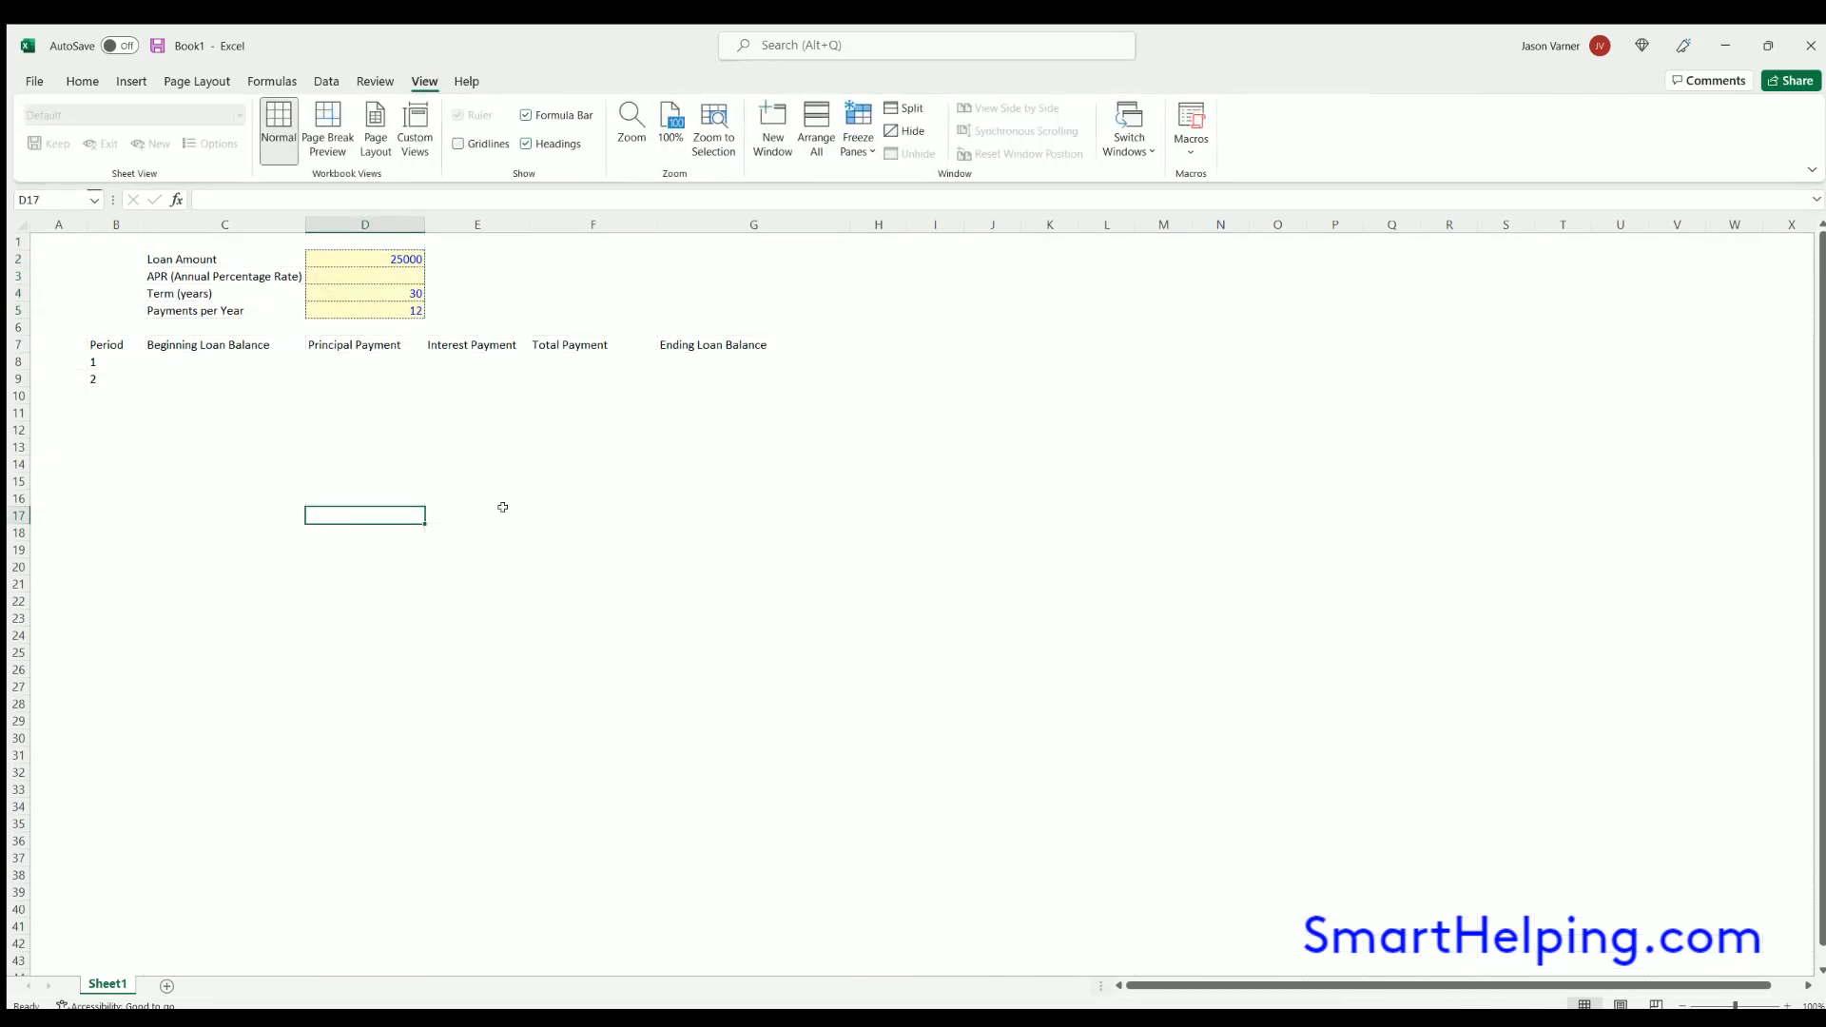
left_click(147, 359)
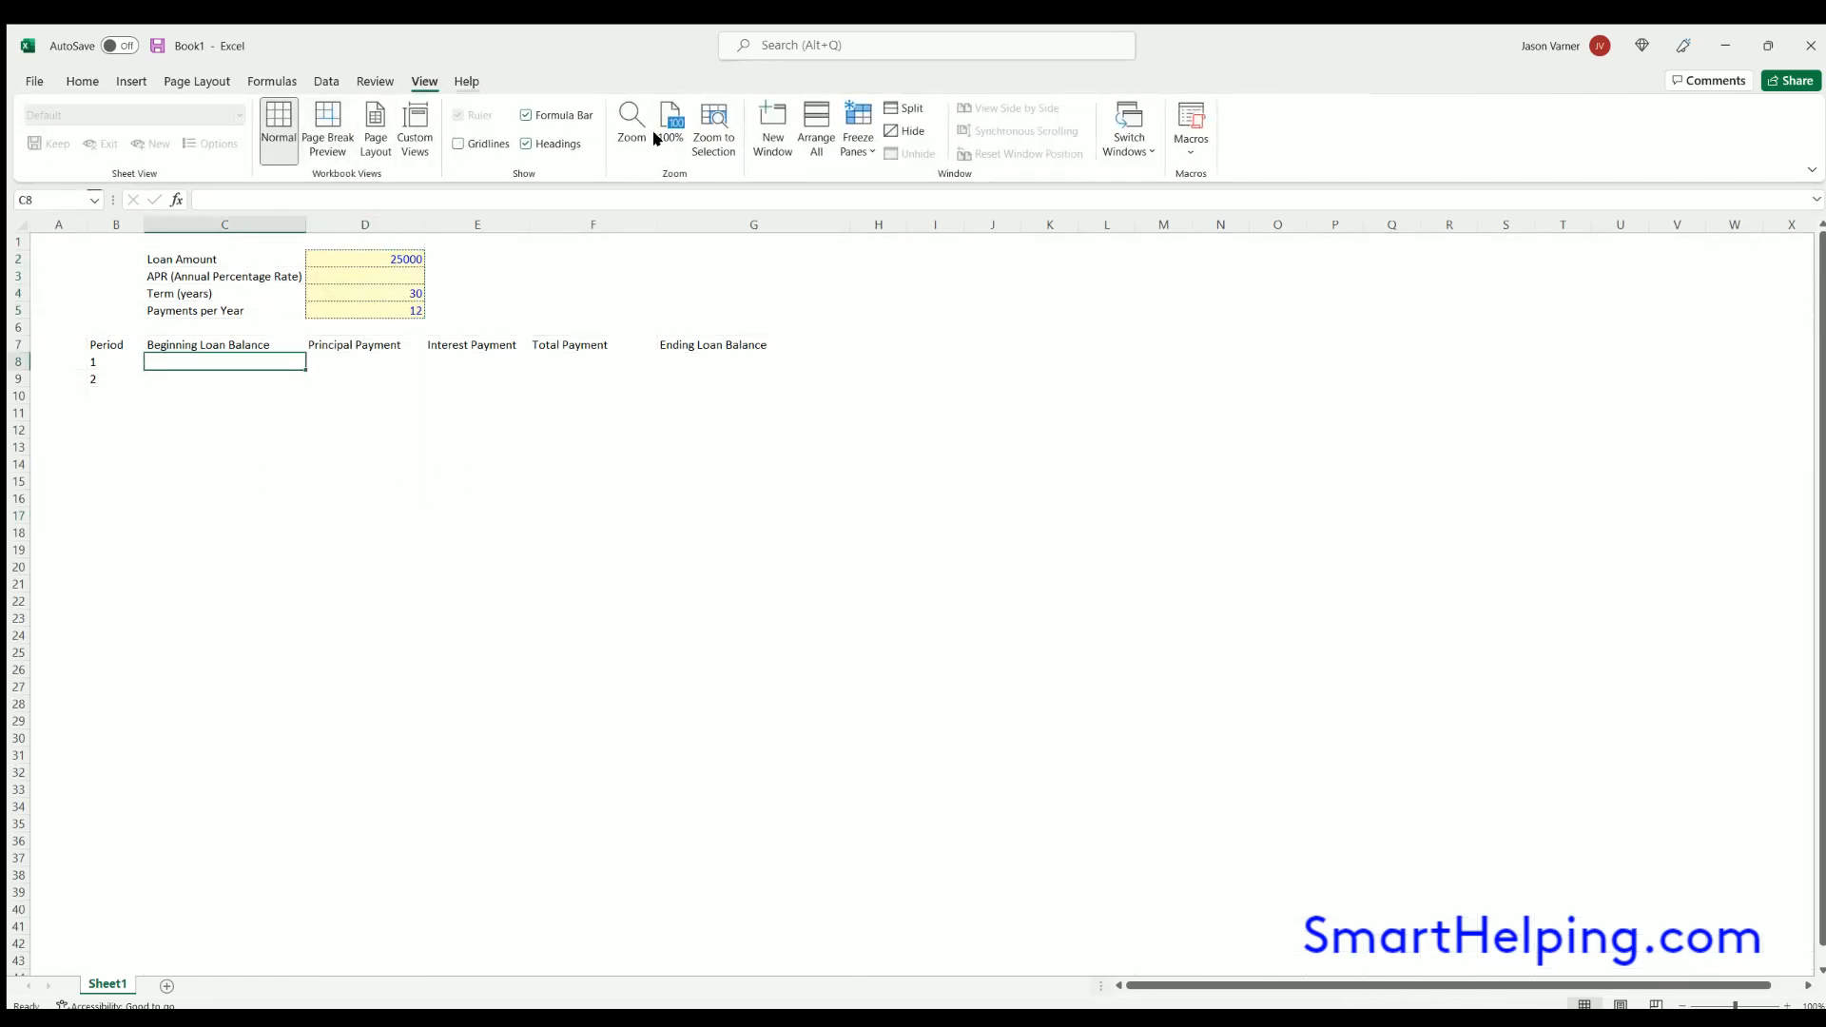
left_click(754, 480)
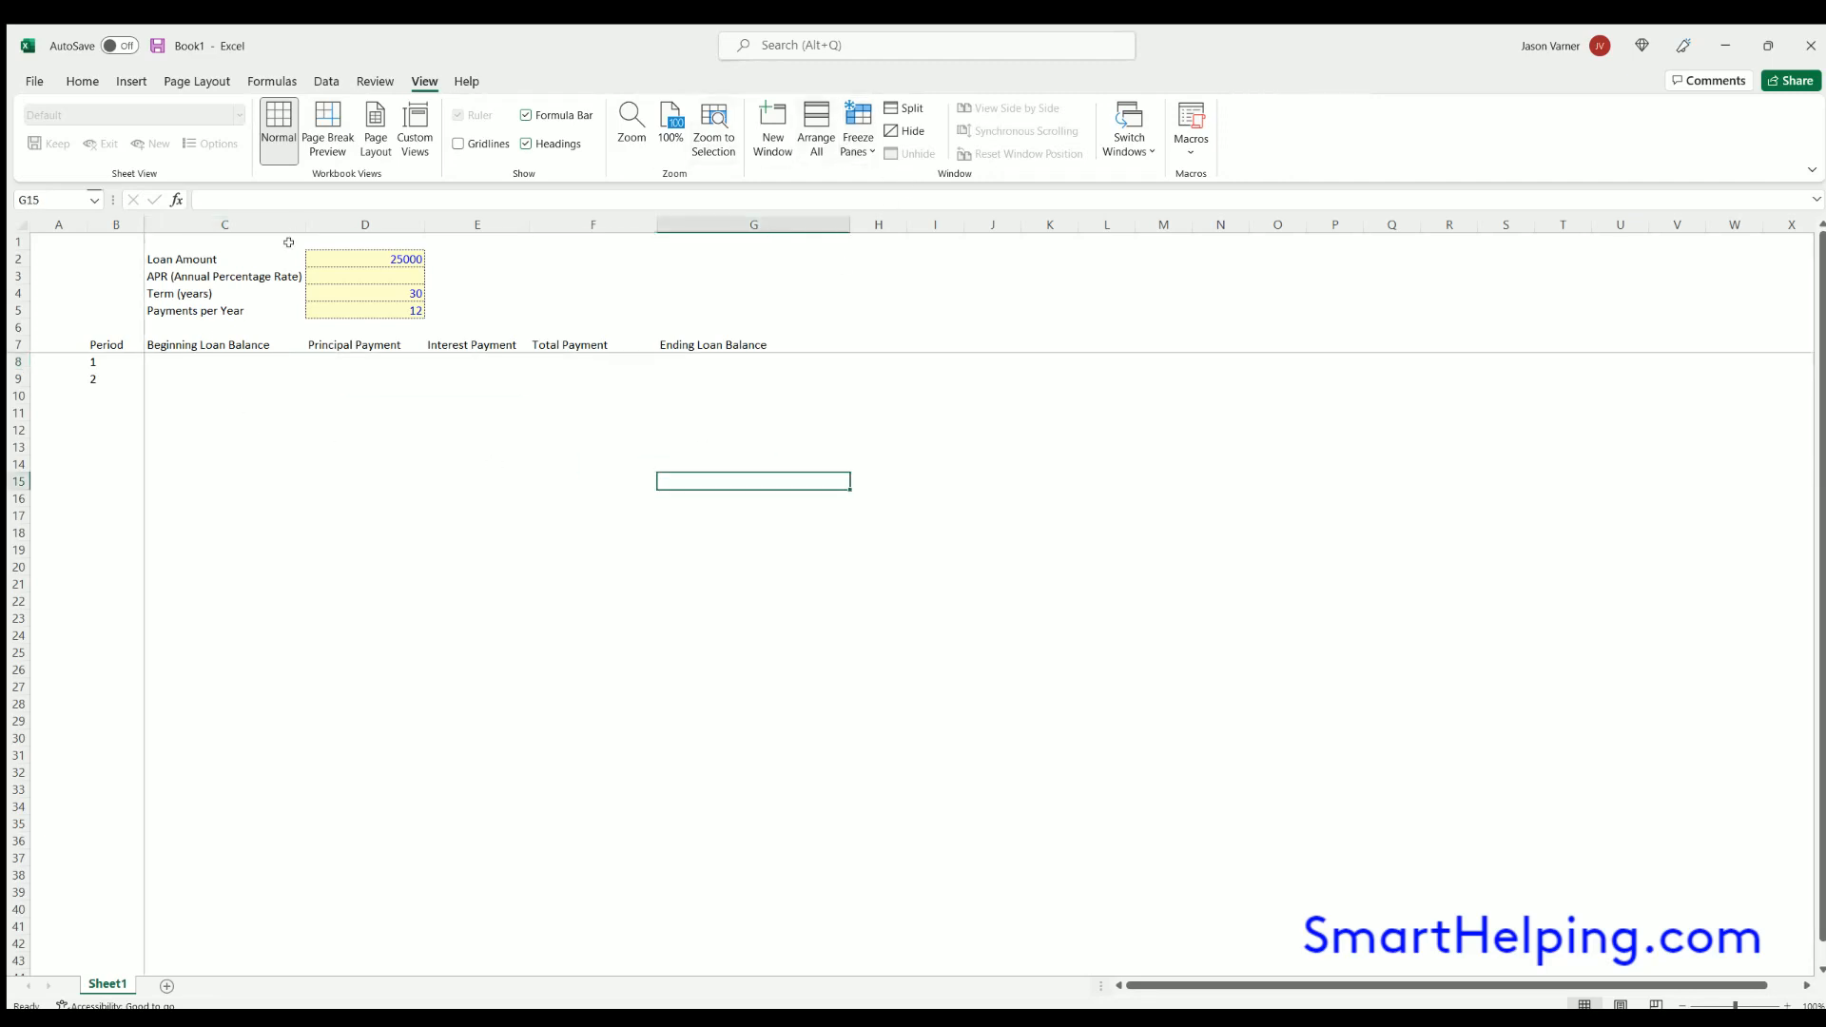
left_click(176, 353)
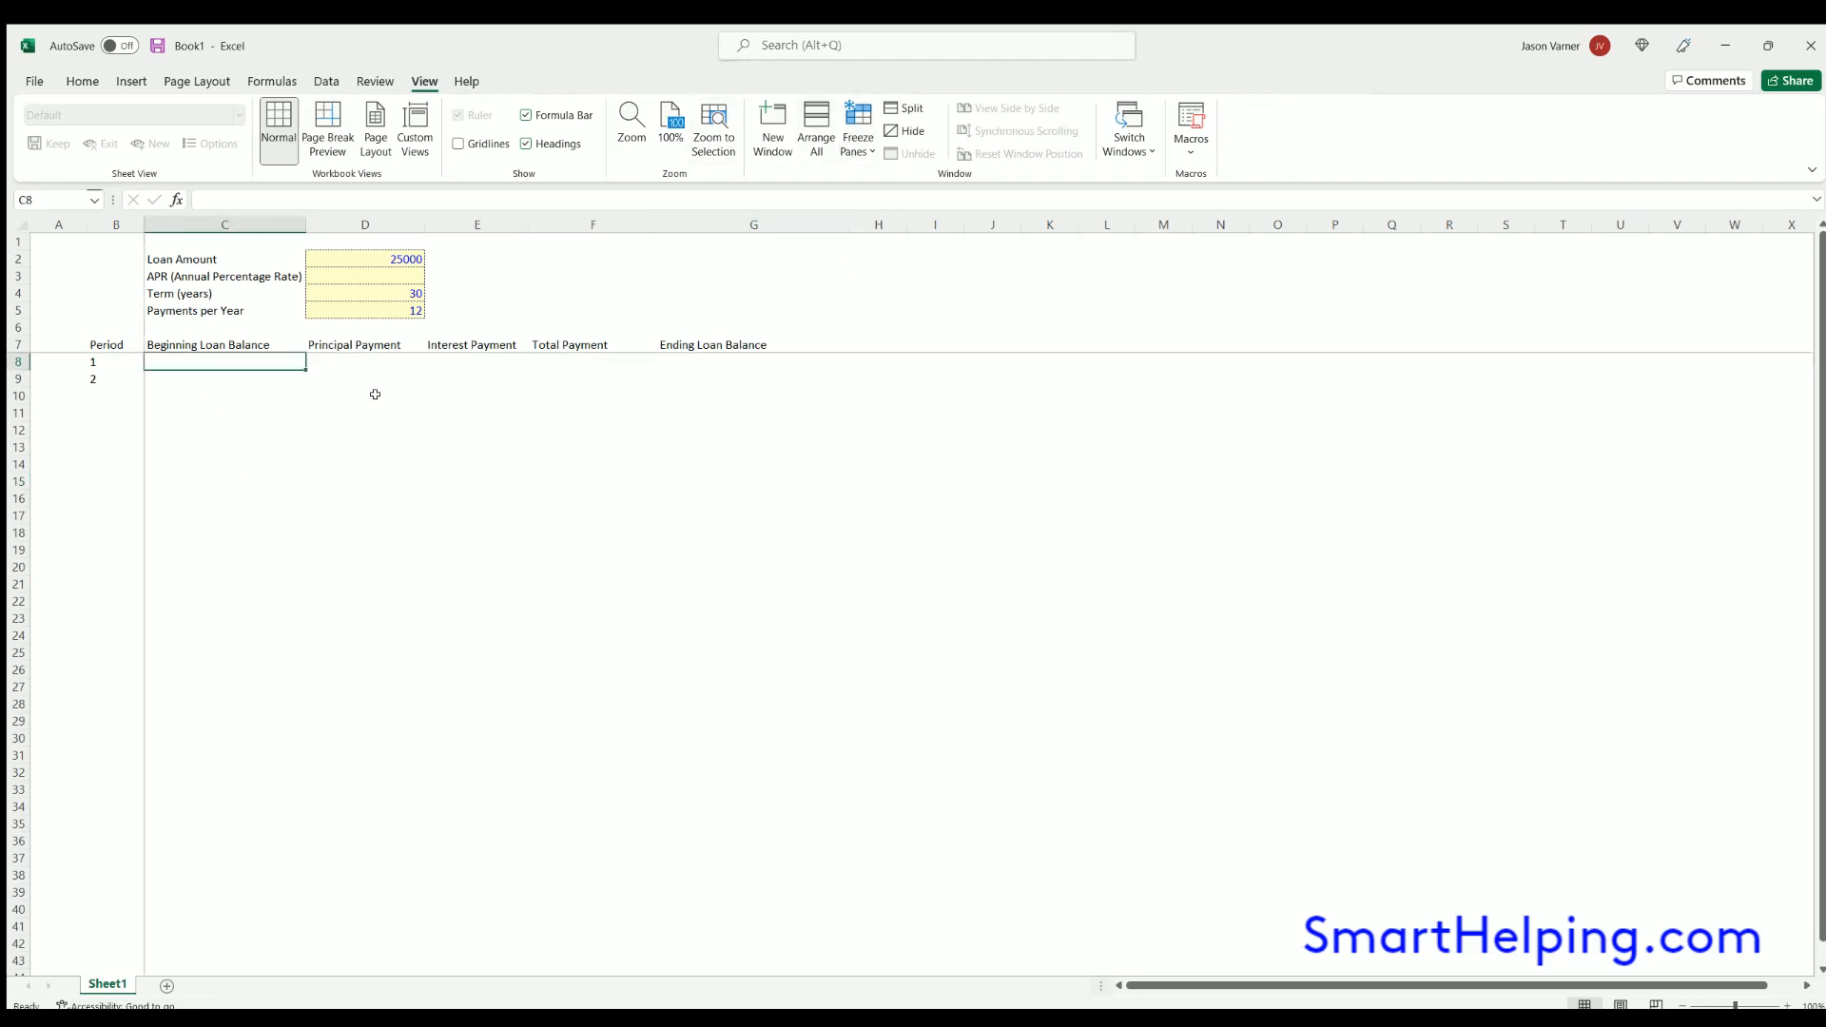
- Format the loan amount in D2 as currency with no decimal places
left_click(375, 252)
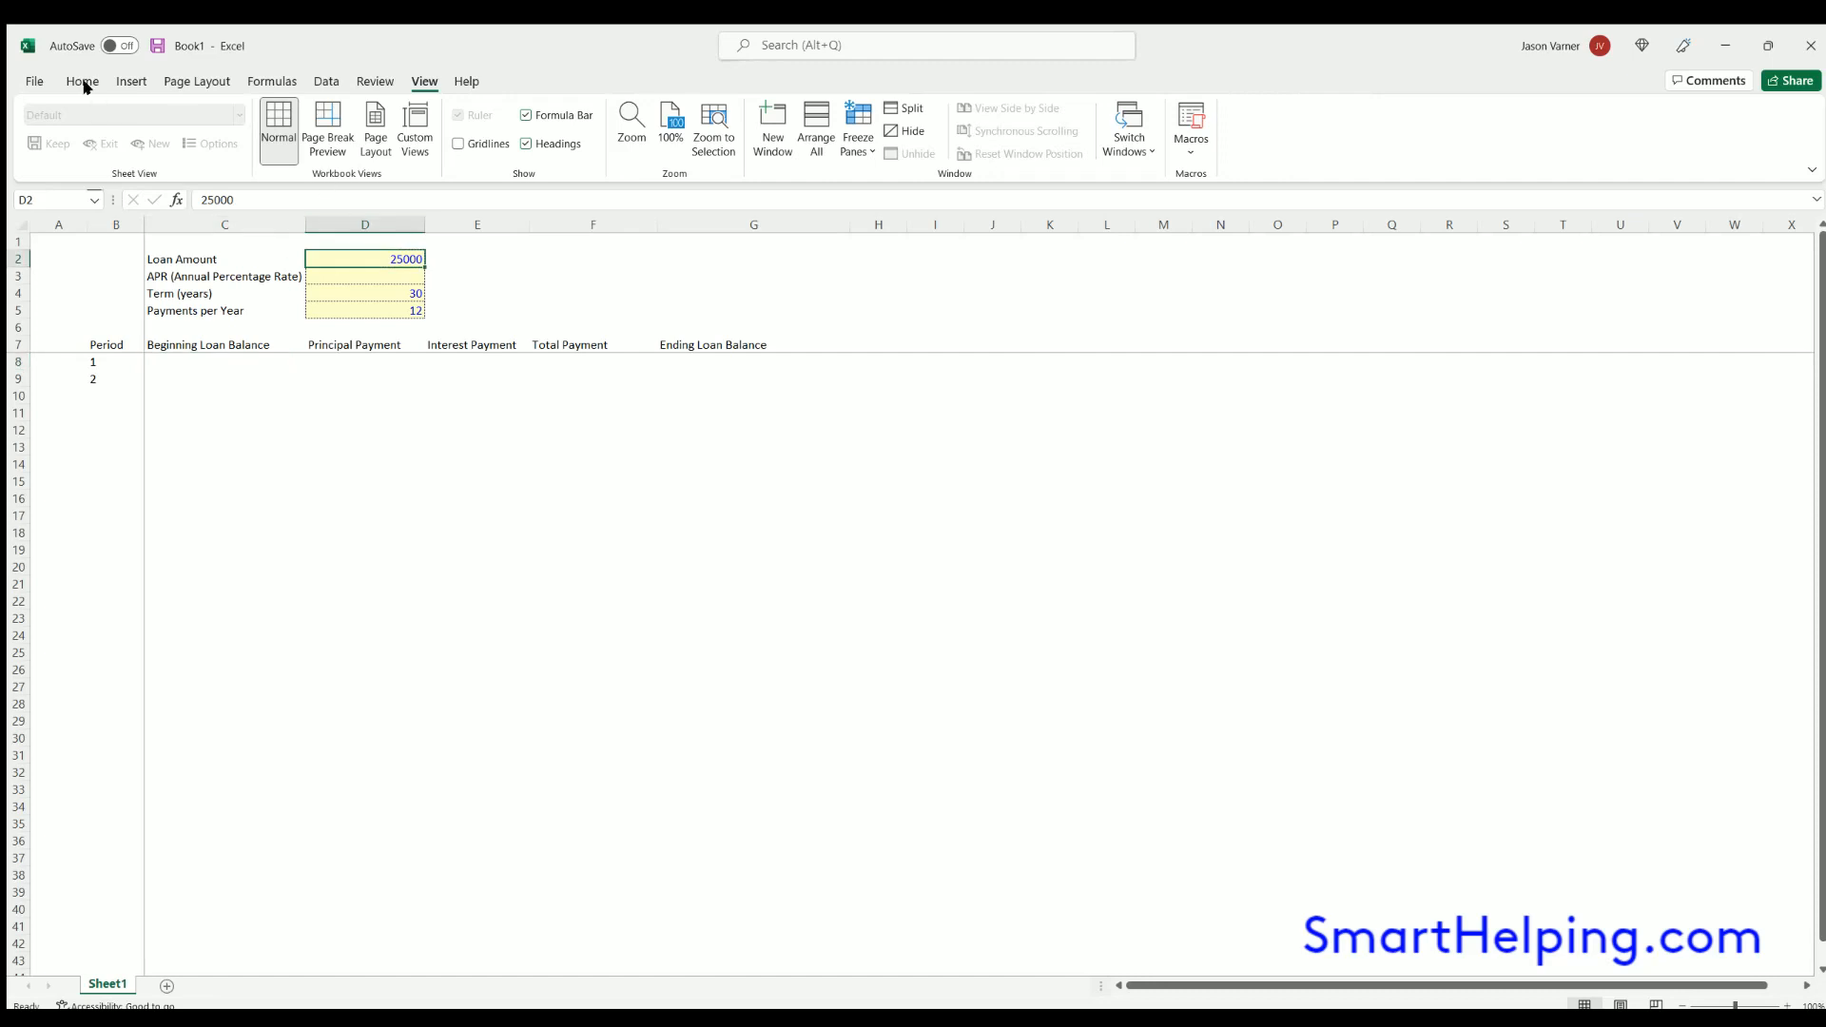
left_click(82, 81)
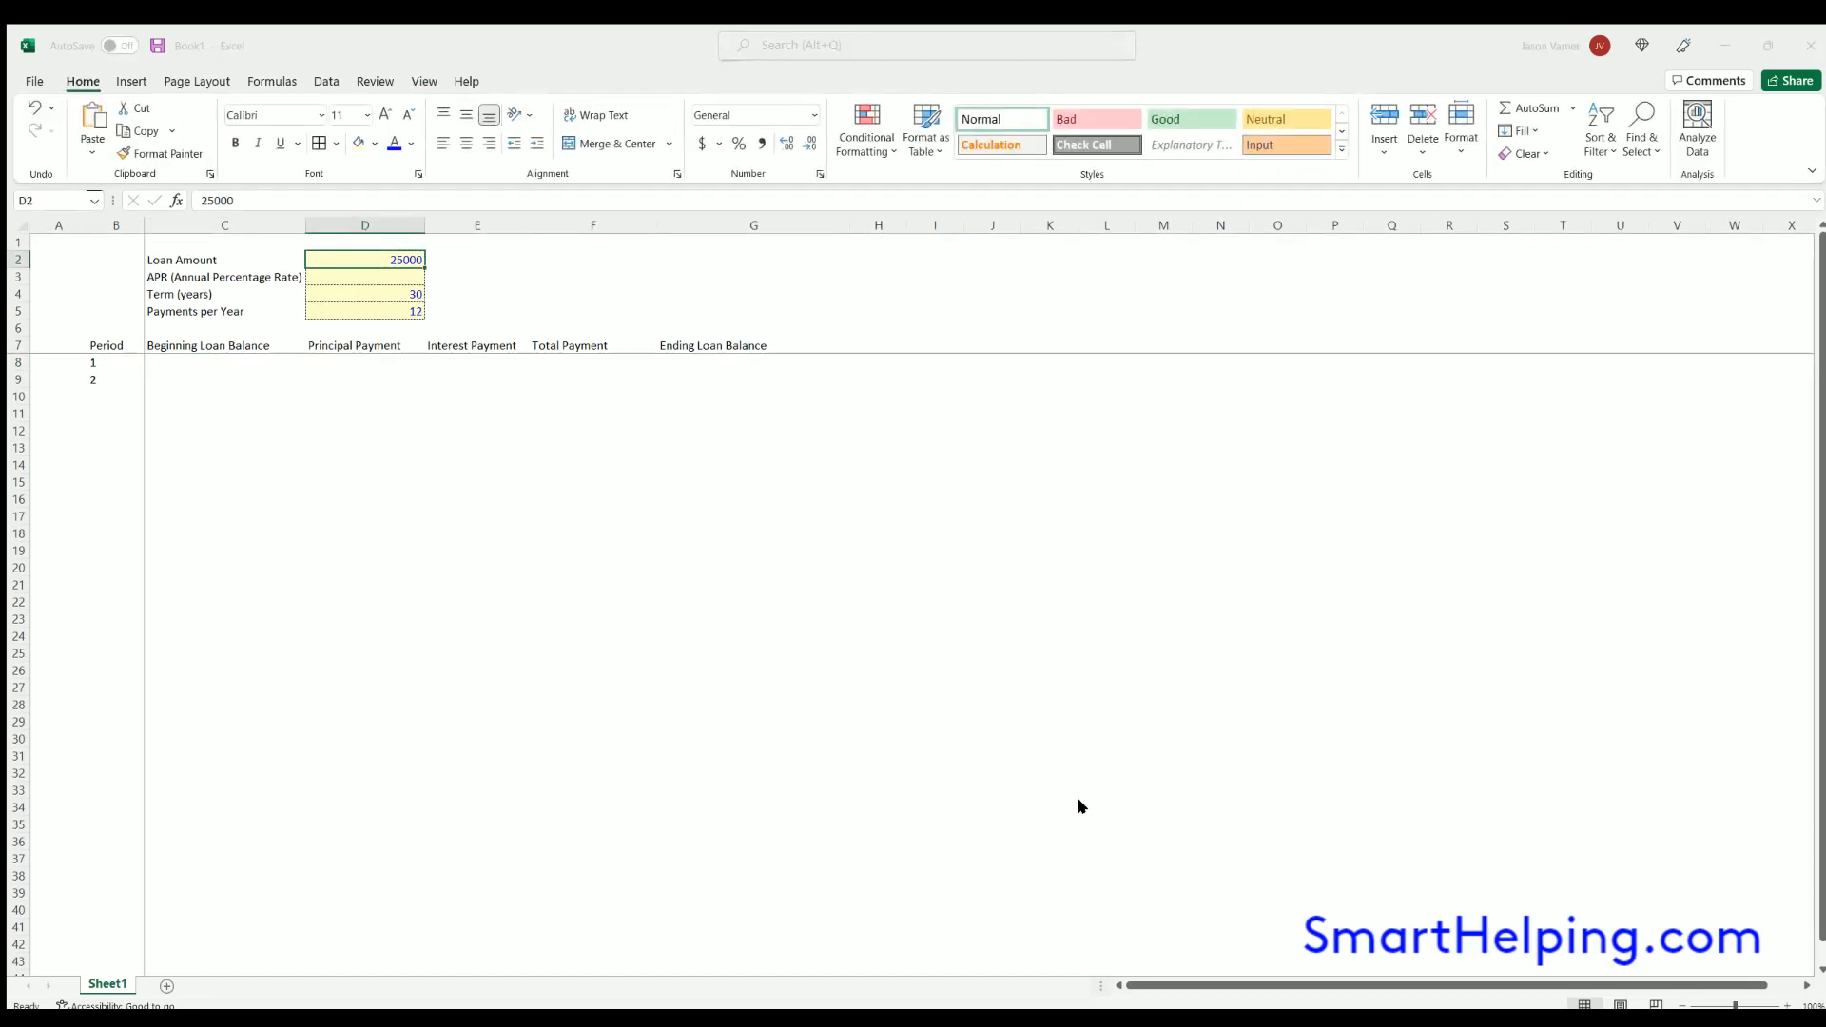
left_click(1080, 758)
- Format the APR cell D3 as a percentage with two decimals and enter 6% in it
left_click(381, 277)
left_click(739, 142)
left_click(817, 175)
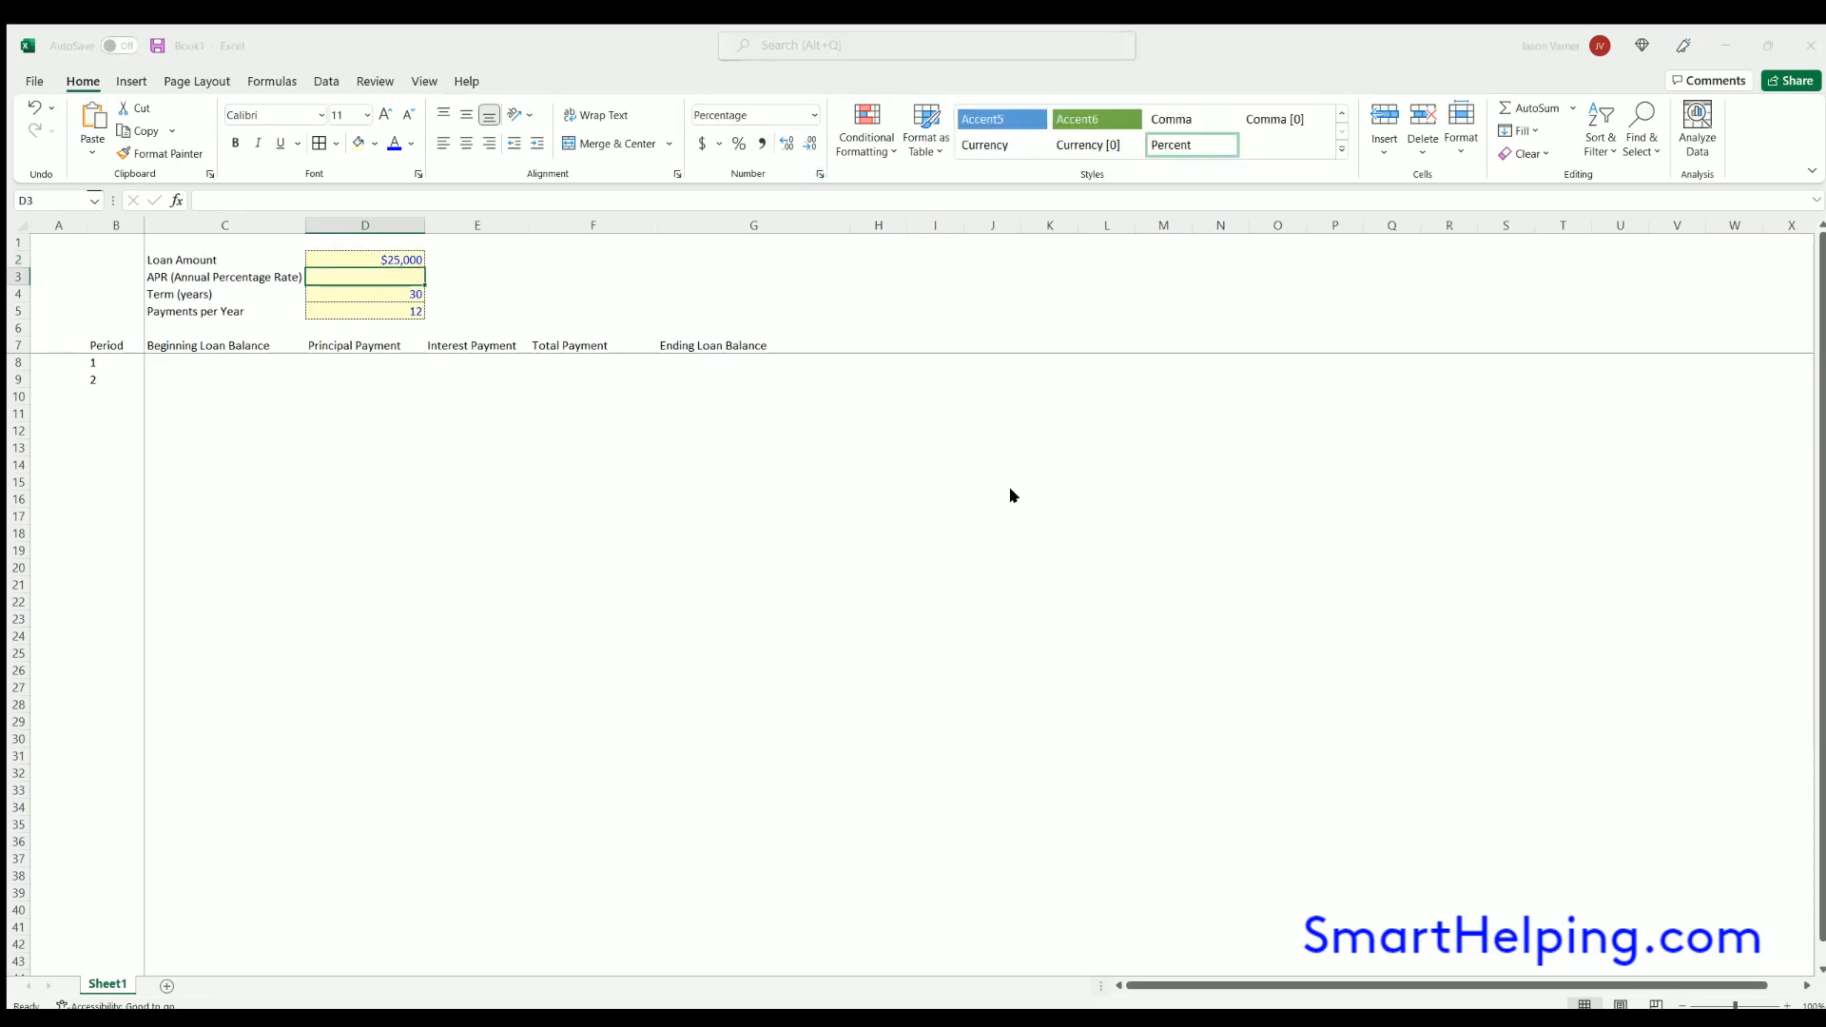
left_click(702, 598)
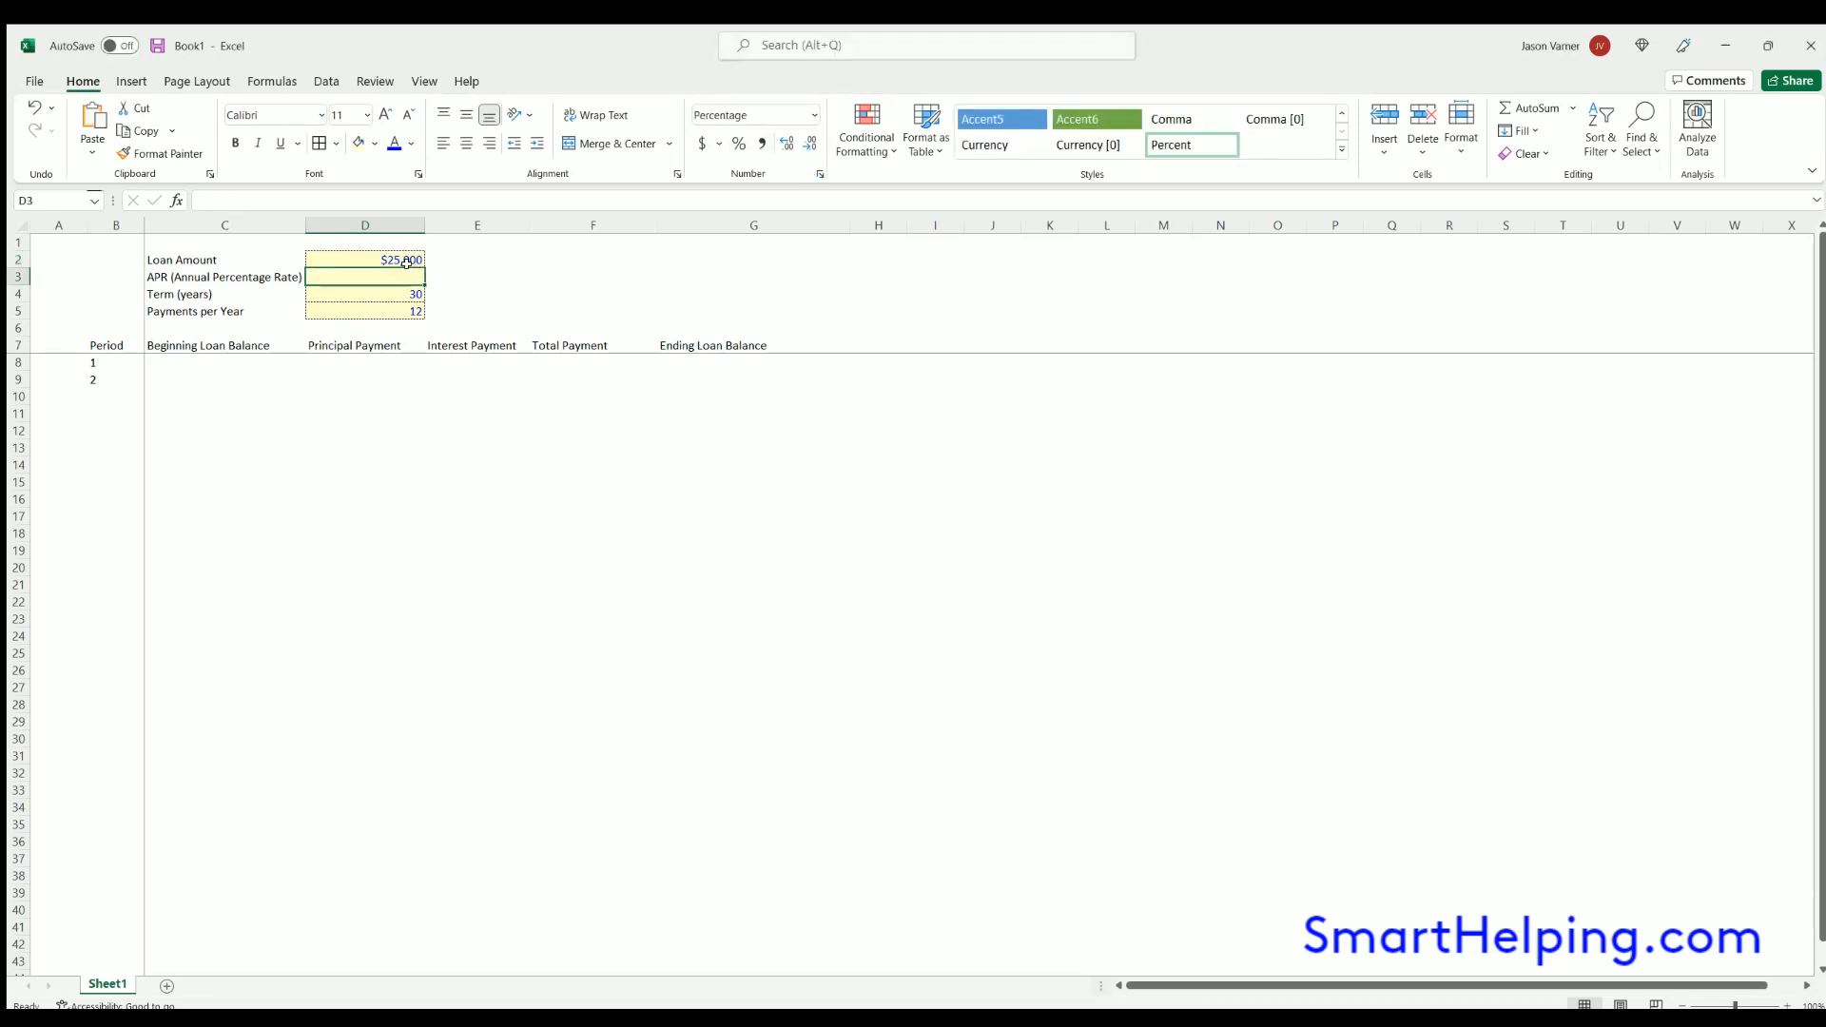
type("6")
key("Return")
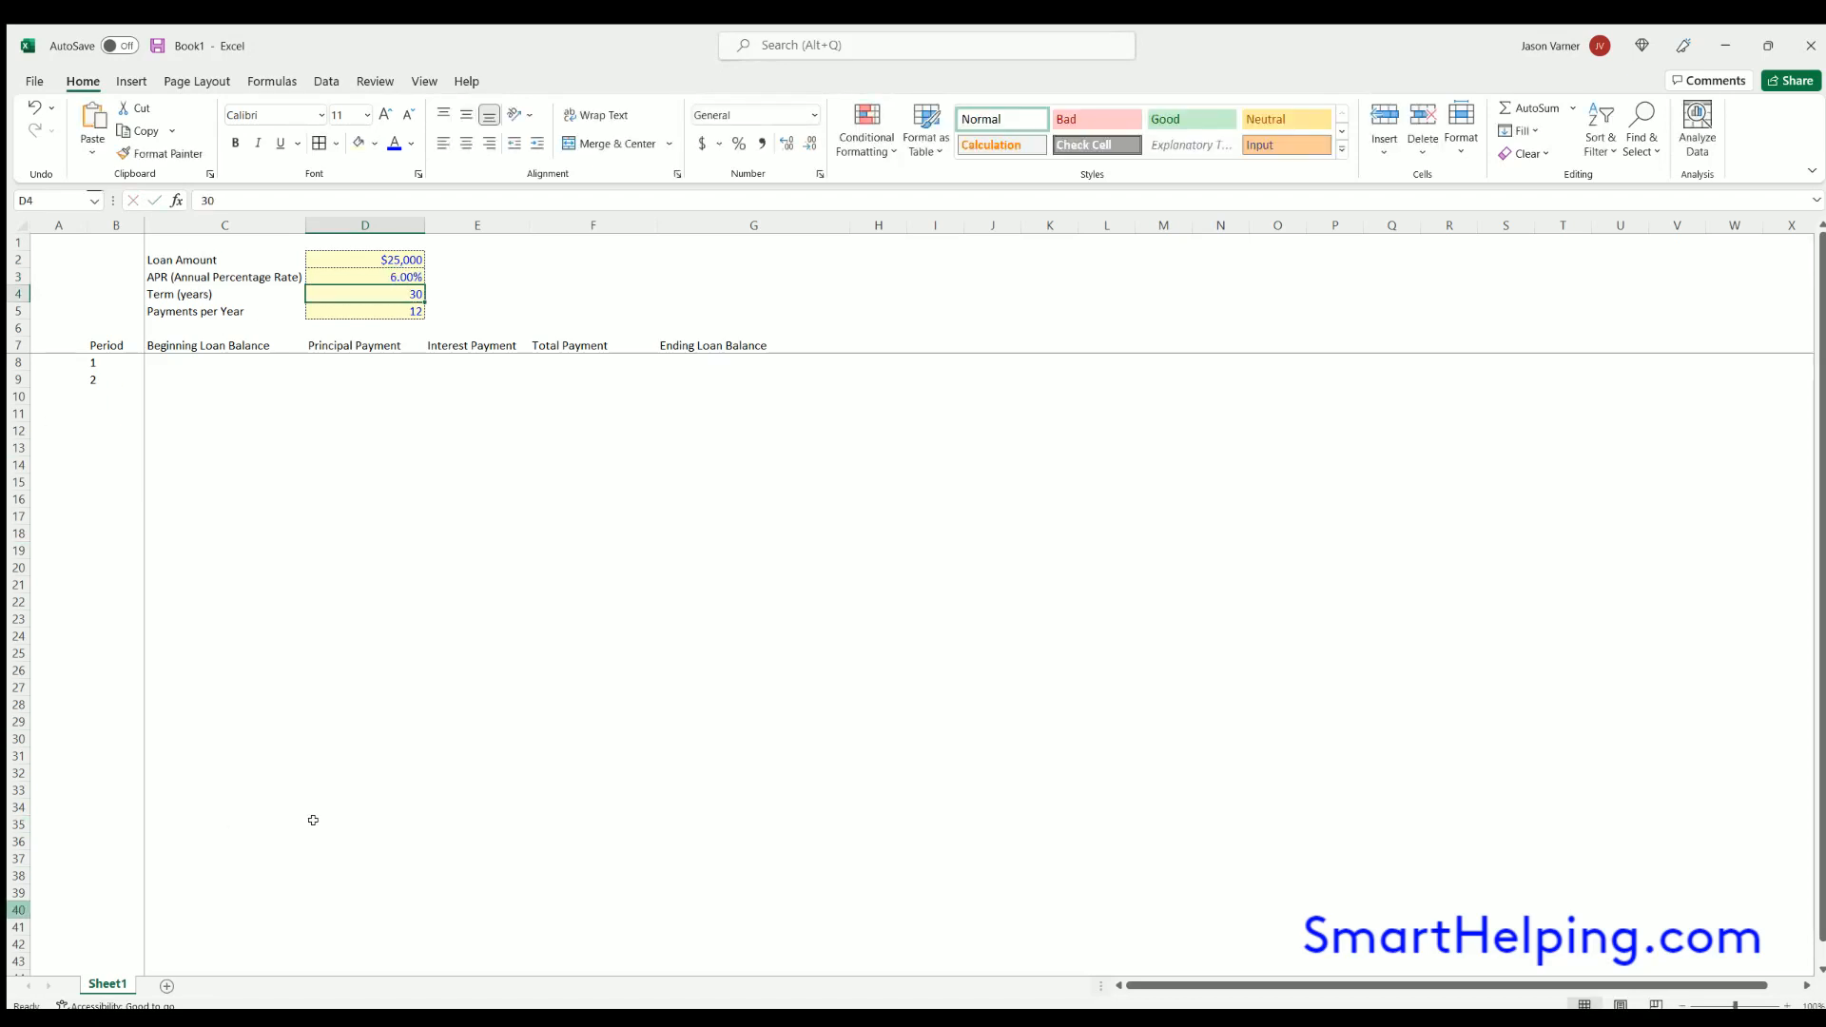
- Add borders around all the loan input labels in C2:C5
left_click_drag(222, 255, 164, 306)
left_click(320, 142)
left_click(375, 530)
- Fill the period formula in B9 down column B to about period 518
left_click(130, 377)
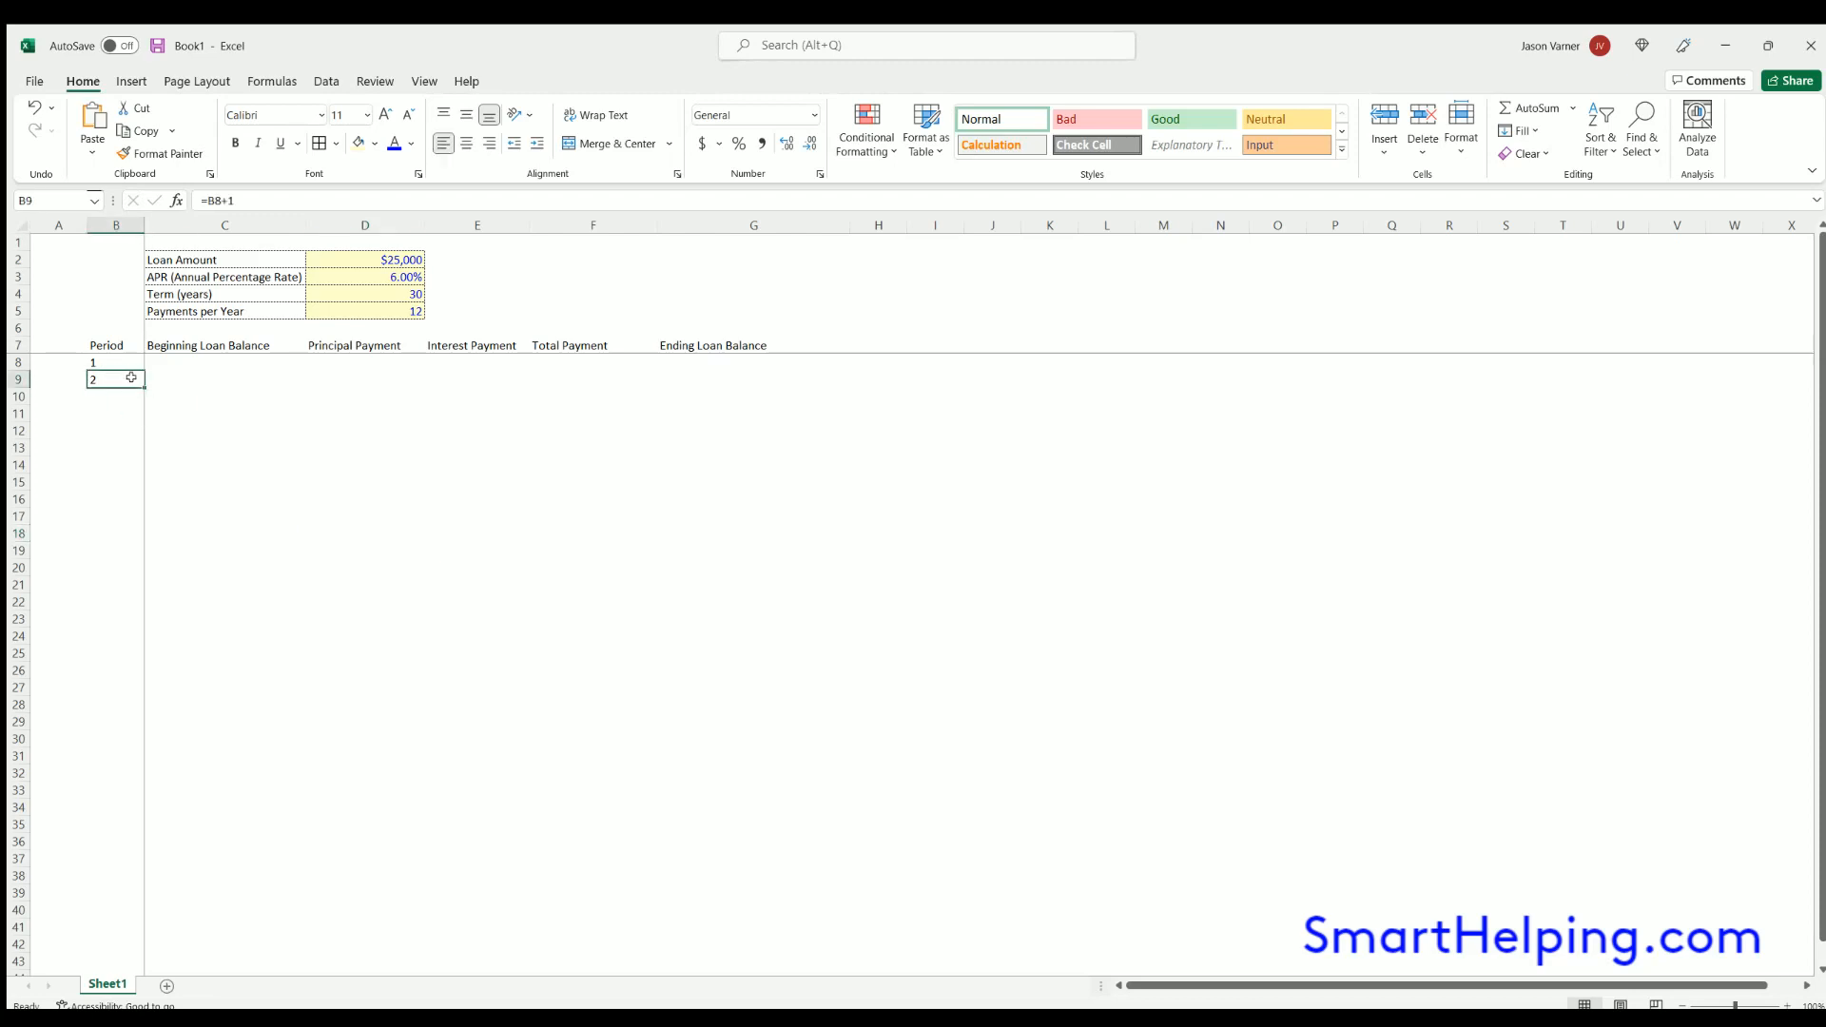
left_click_drag(138, 379, 138, 965)
scroll(271, 781, "up", 20)
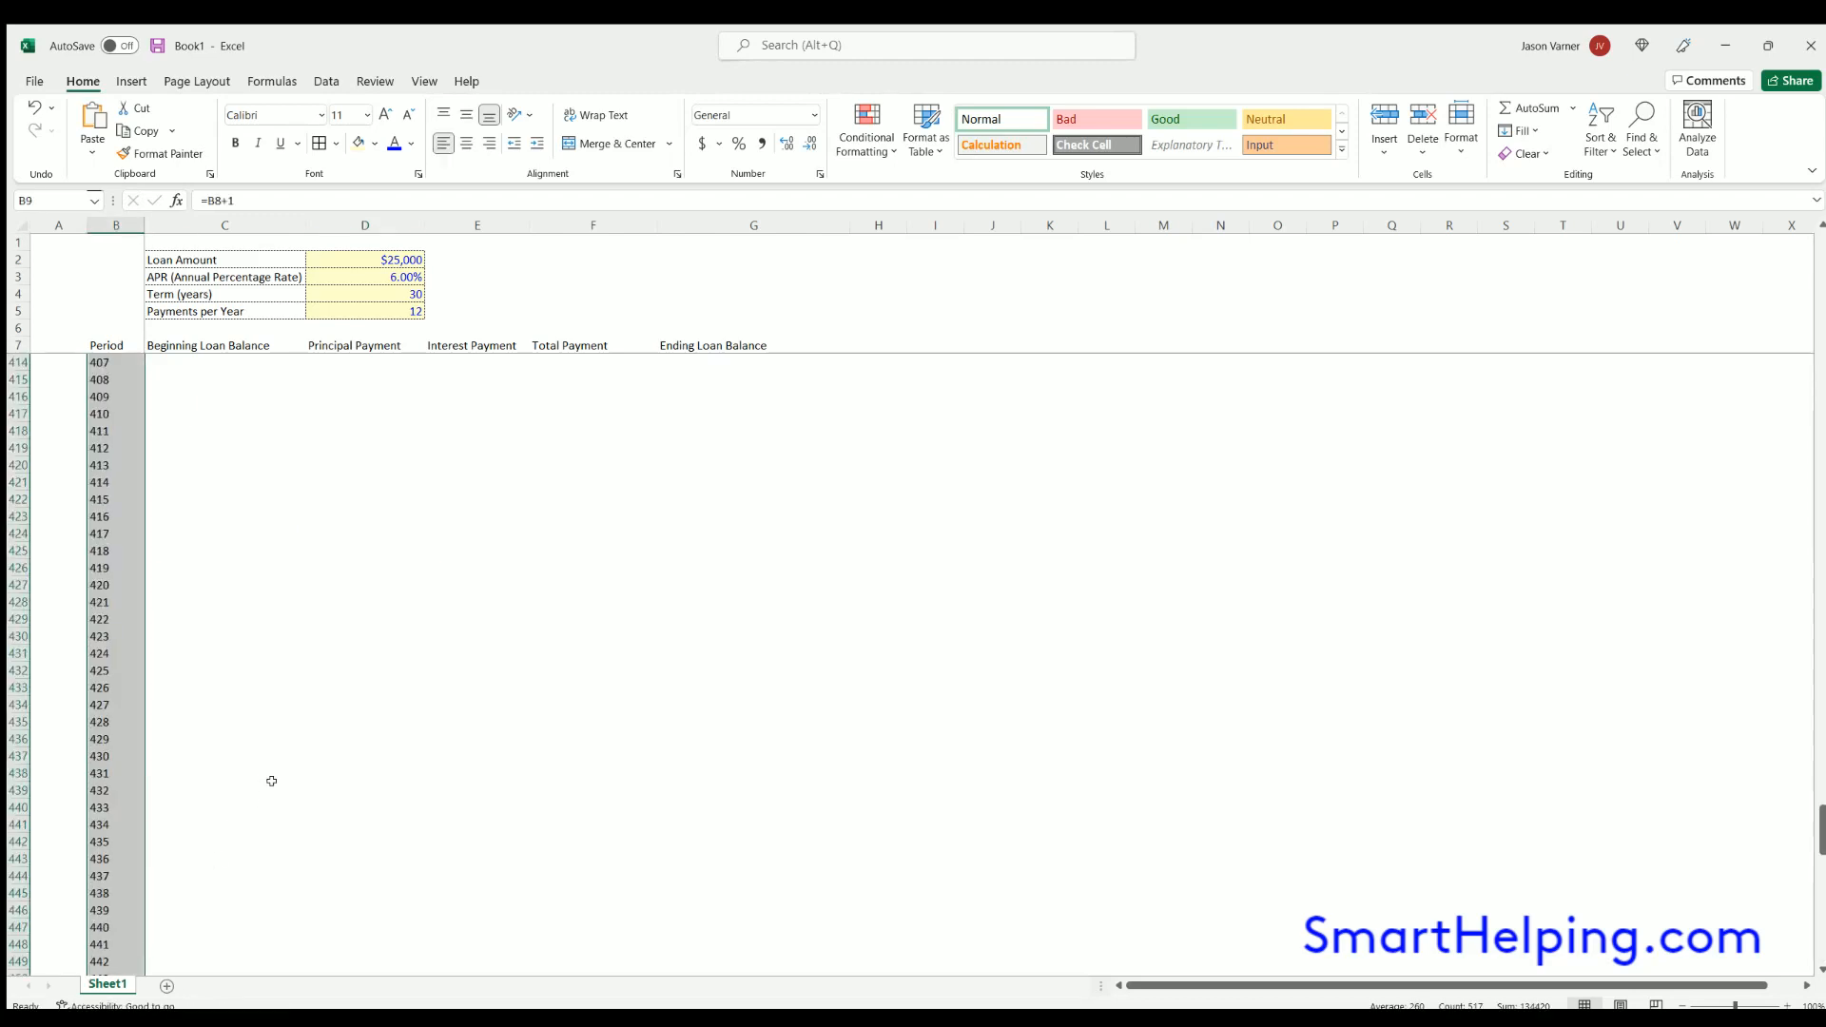
scroll(271, 780, "up", 20)
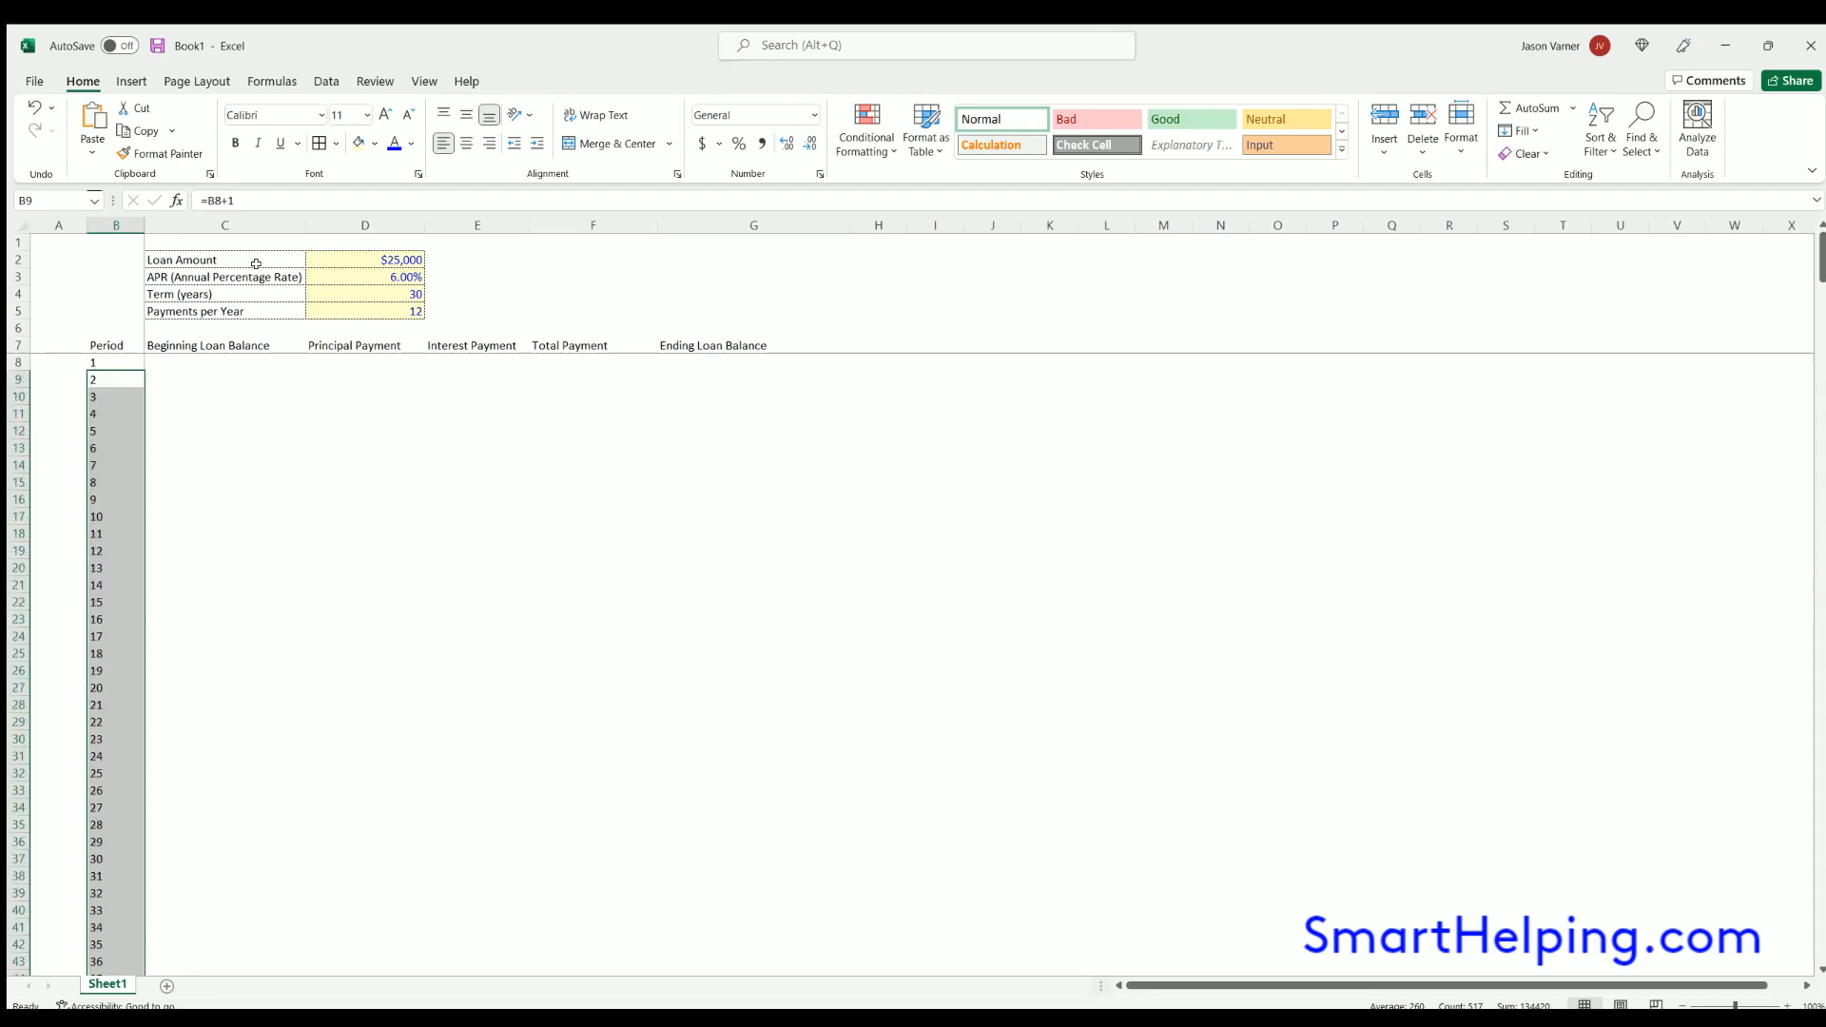
- Move the loan inputs block from C2:D5 to D2:E5 and widen column D to fit the APR label
left_click_drag(289, 264, 523, 297)
left_click(601, 291)
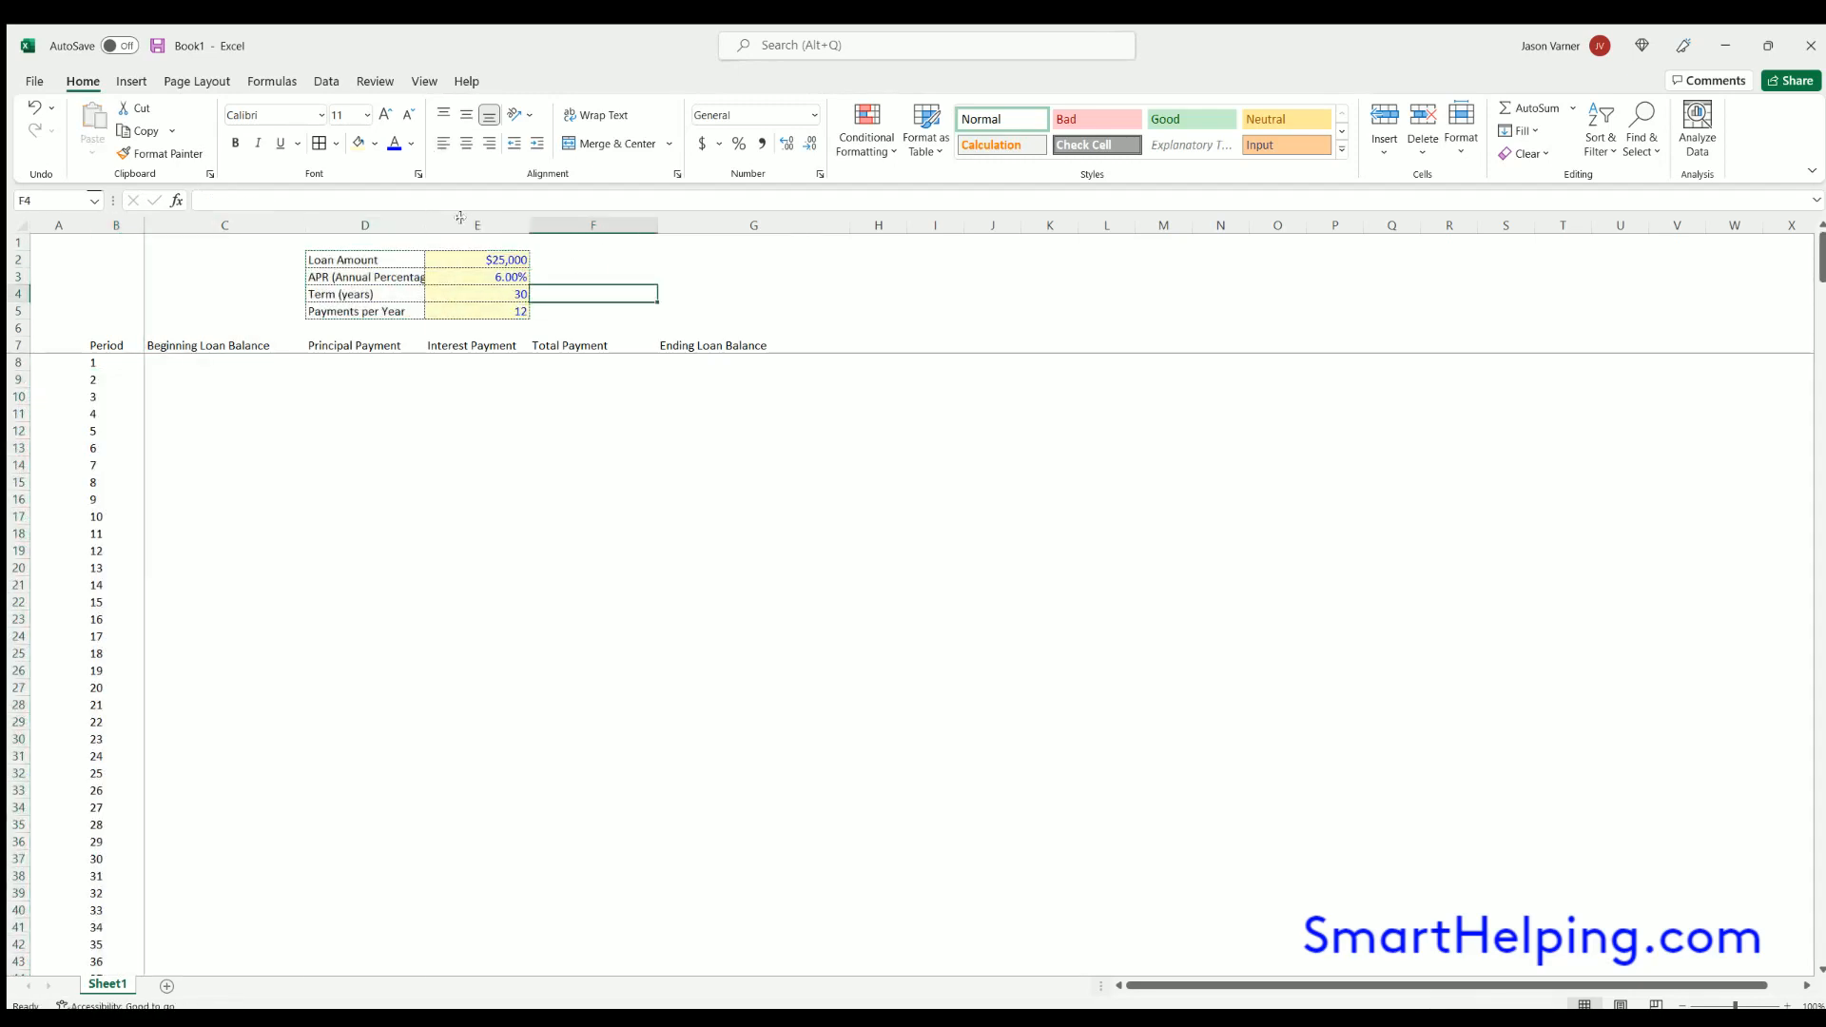
left_click_drag(421, 220, 459, 221)
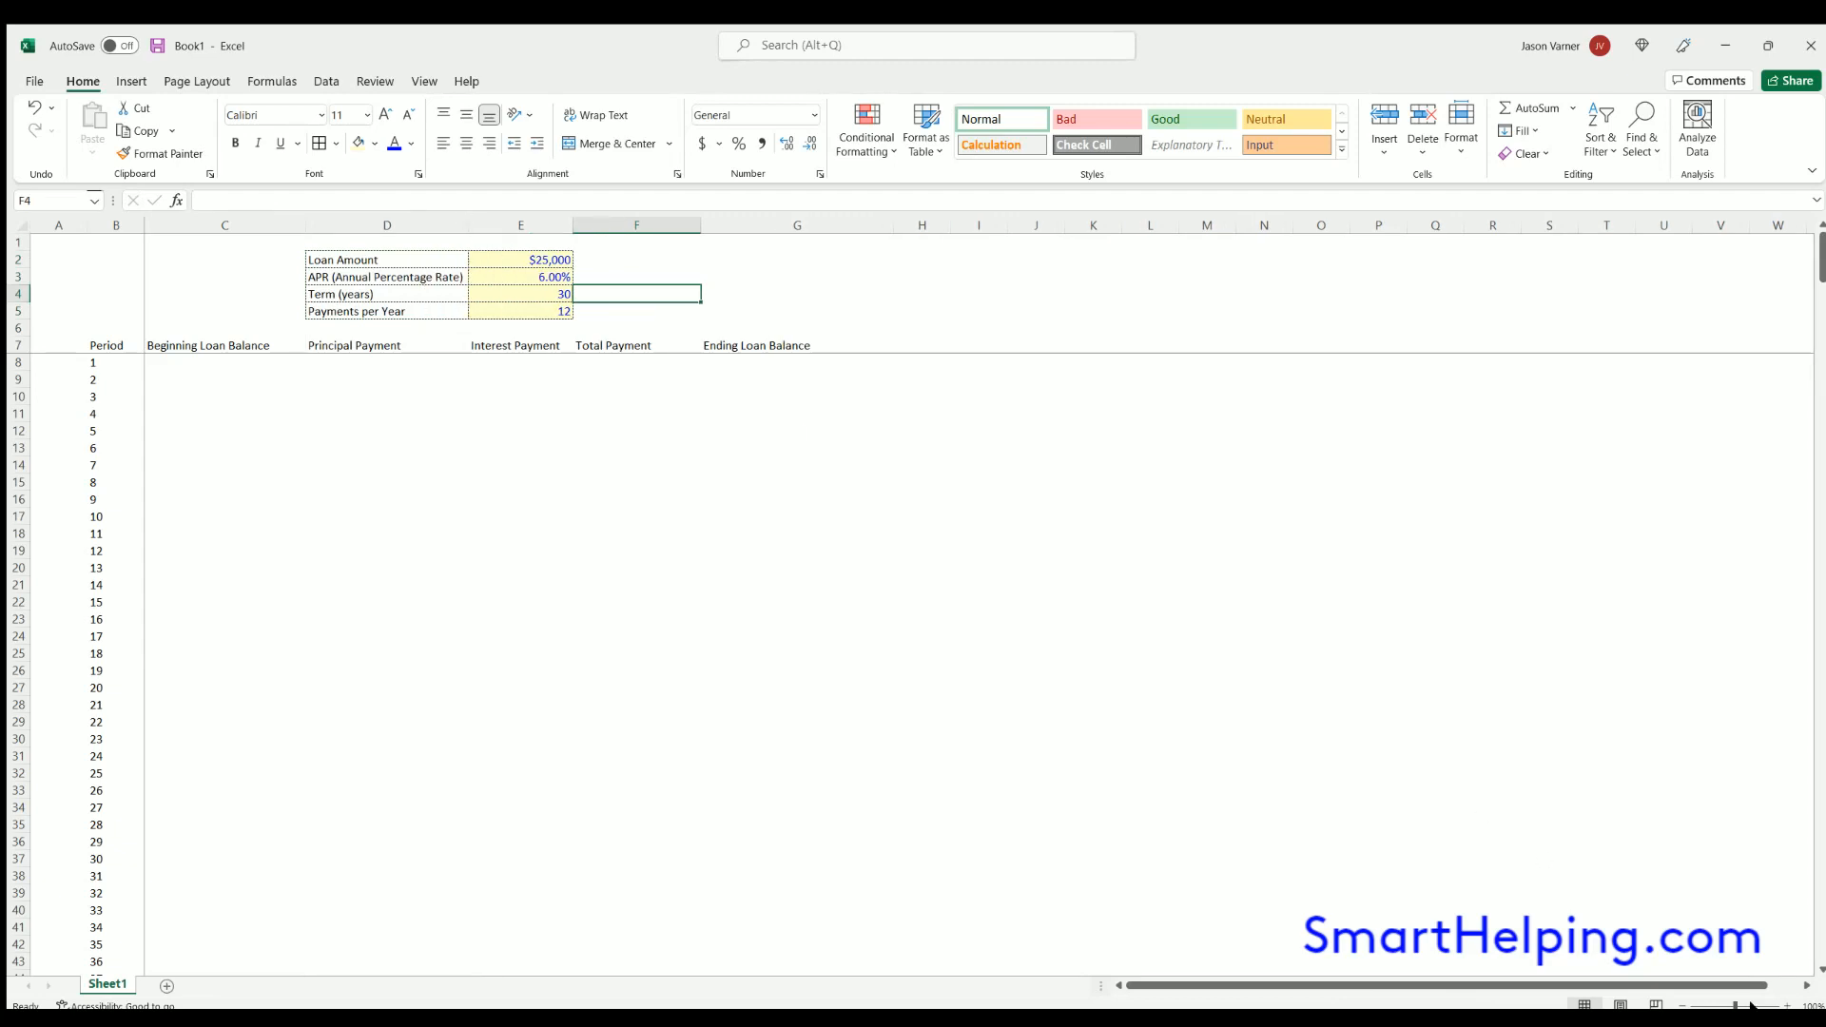
- Apply borders to all cells of the amortization table from its headings in row 7 down to row 14, C7:G14
left_click(1681, 1005)
left_click(1680, 1005)
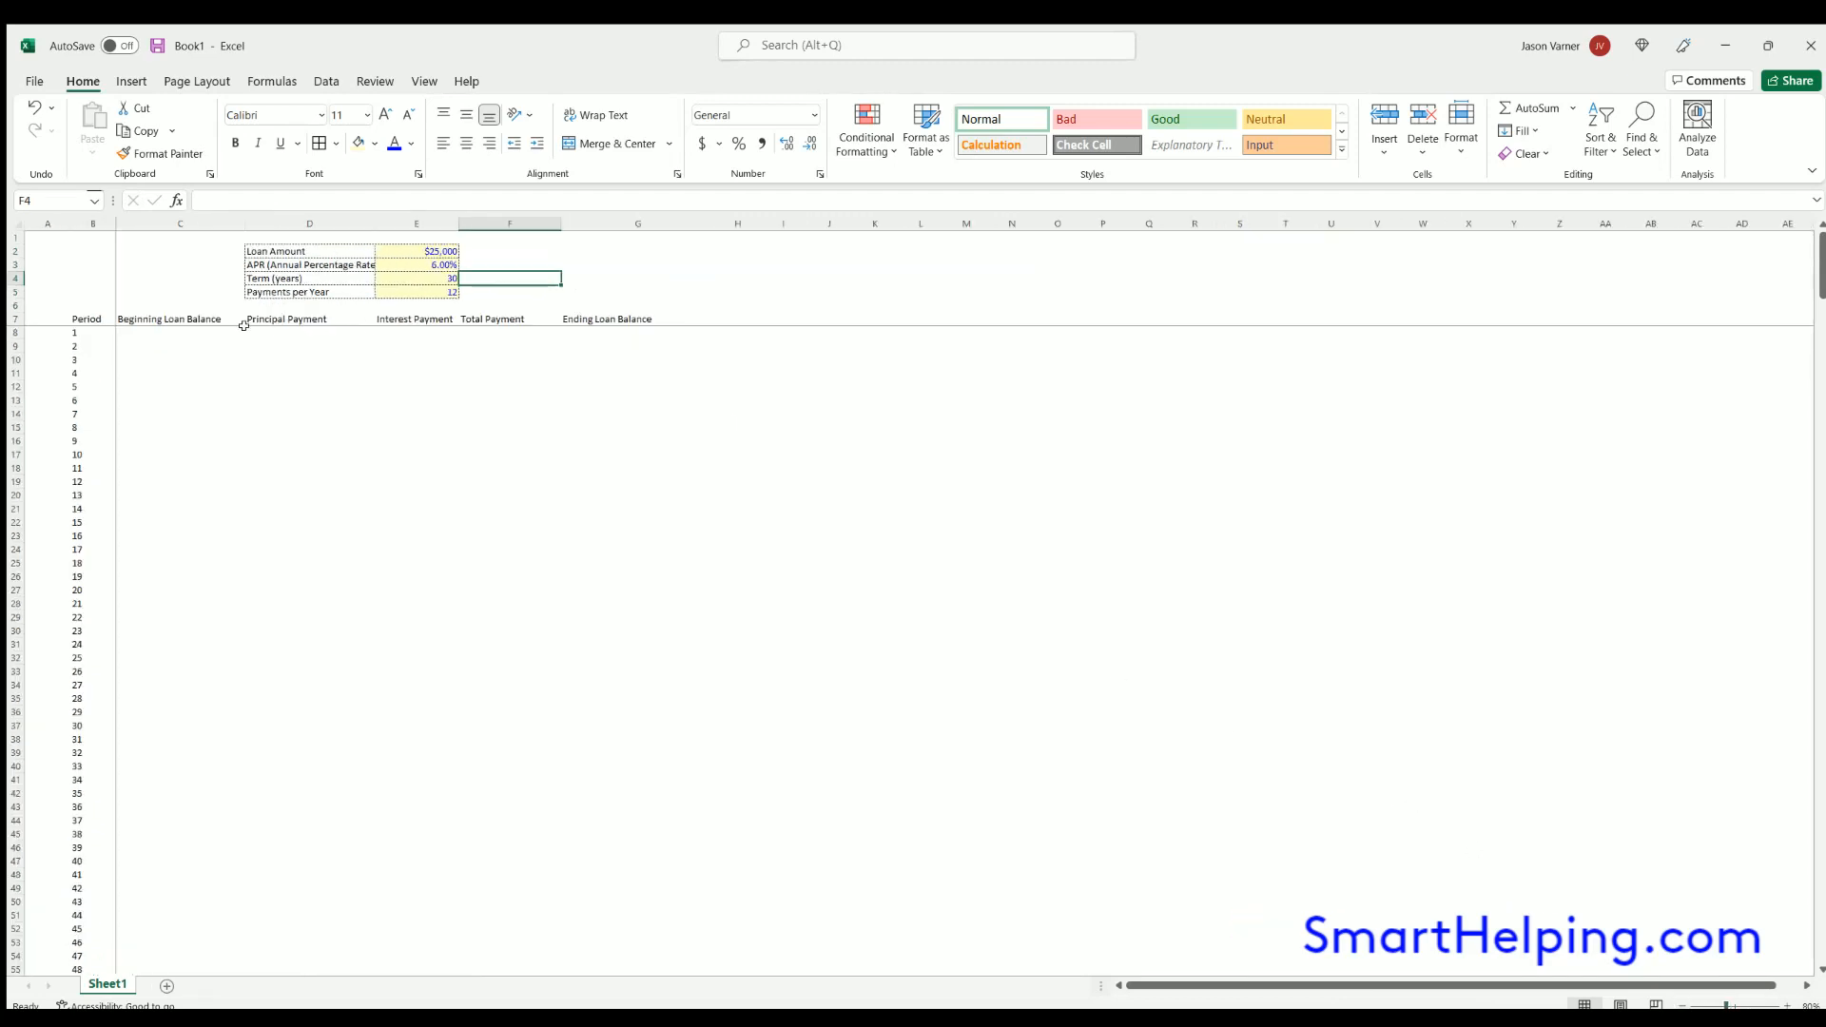
left_click_drag(161, 313, 665, 416)
left_click(319, 142)
left_click(306, 654)
- Link the first period's beginning loan balance in C8 to the loan amount with =E2
left_click(201, 333)
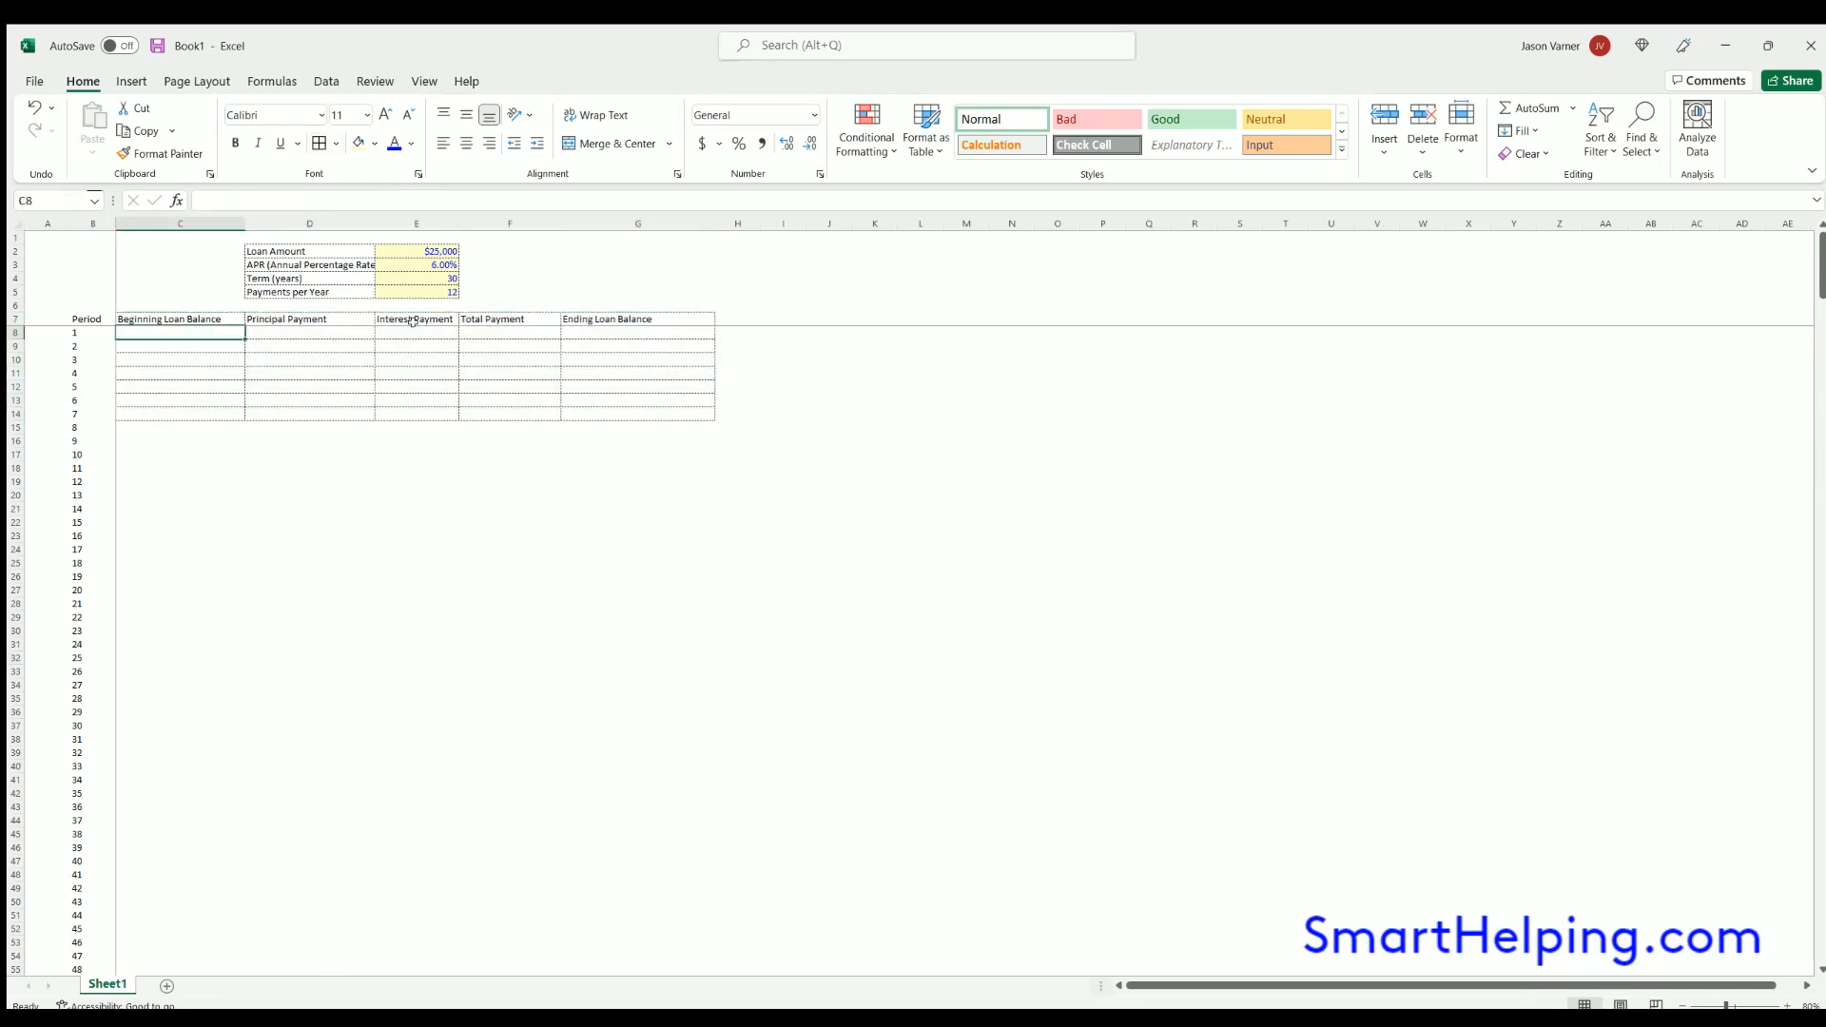
type("=")
left_click(425, 253)
key("Return")
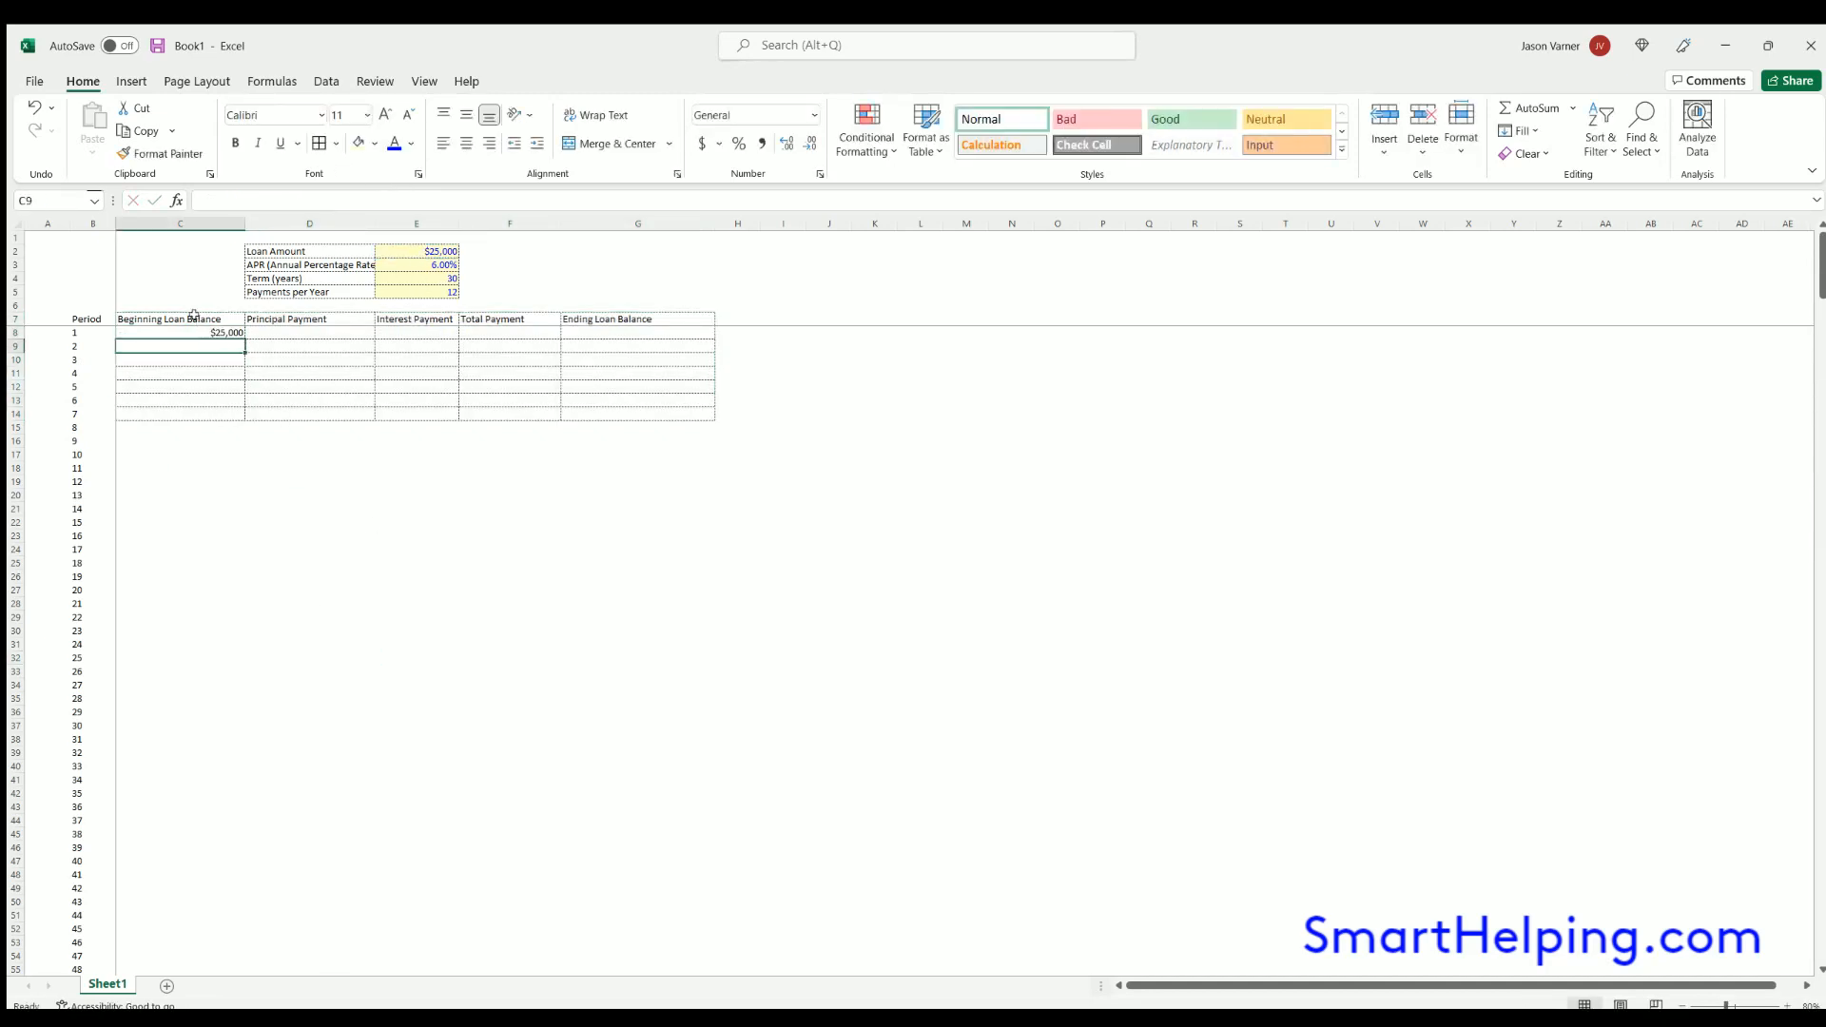
- Left-align the amortization table cells C7:G16
left_click_drag(195, 318, 666, 443)
left_click(443, 143)
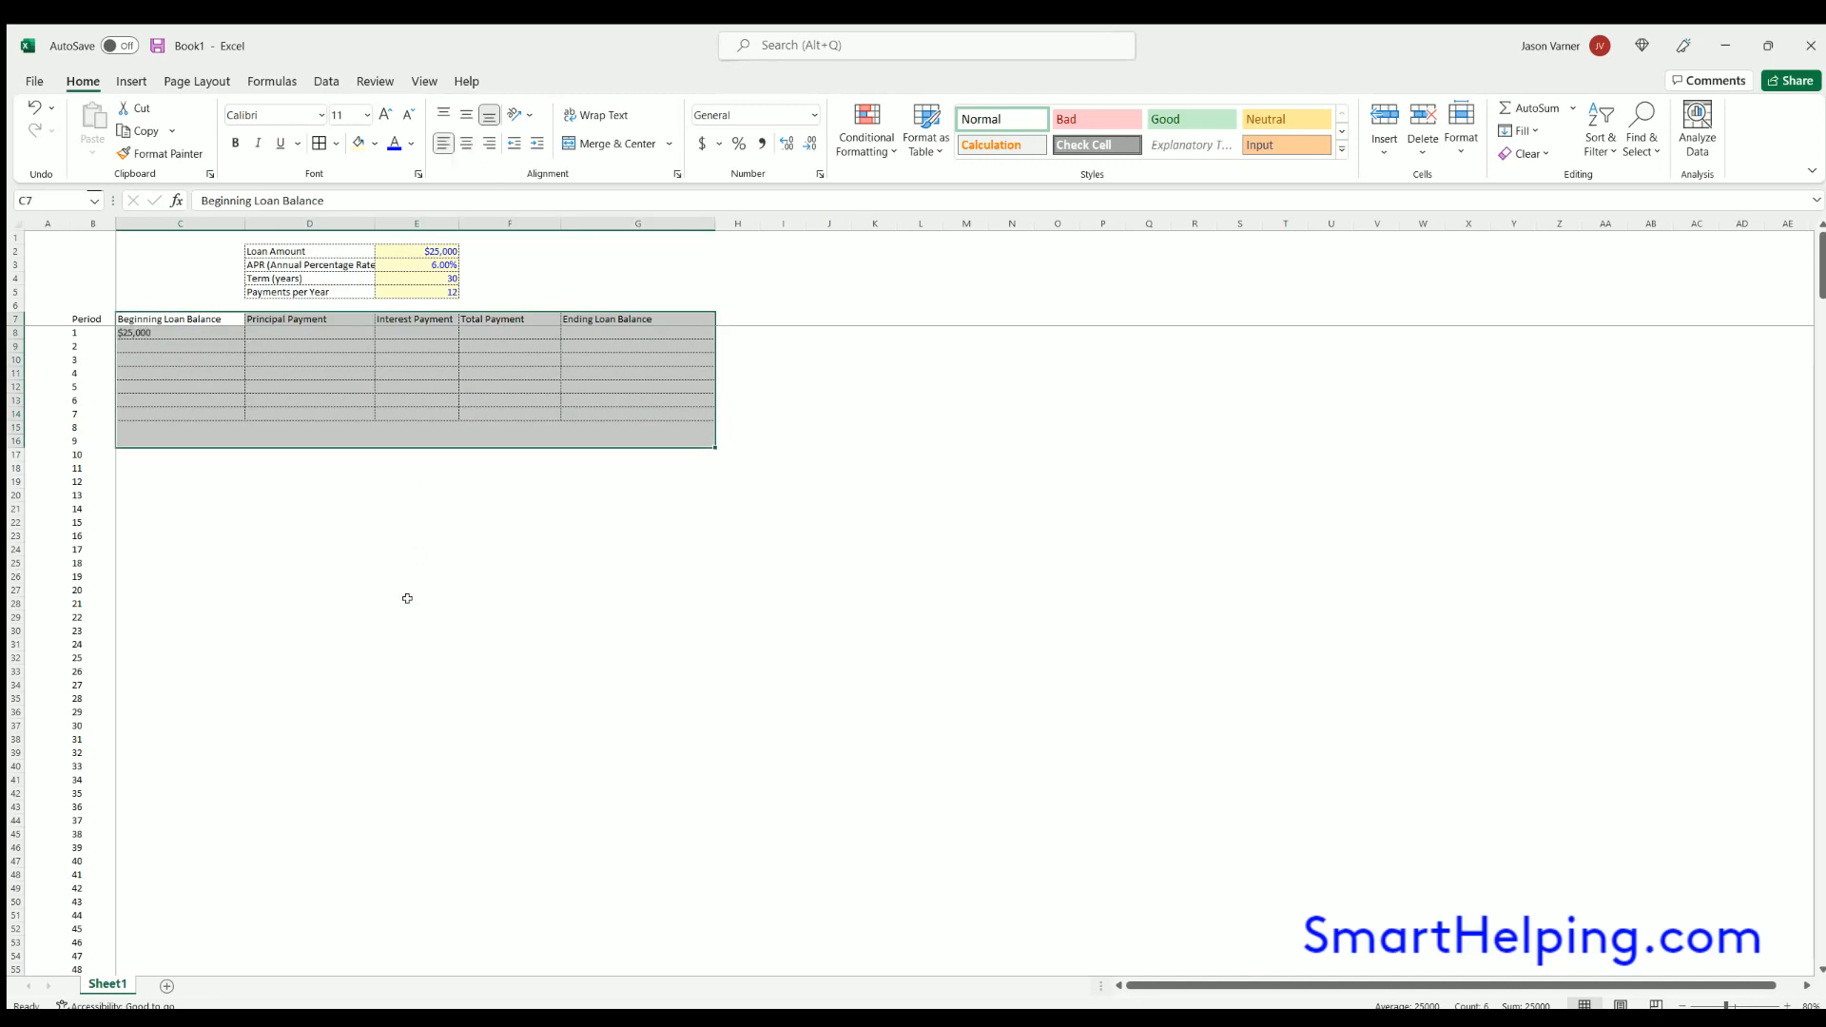
left_click(413, 604)
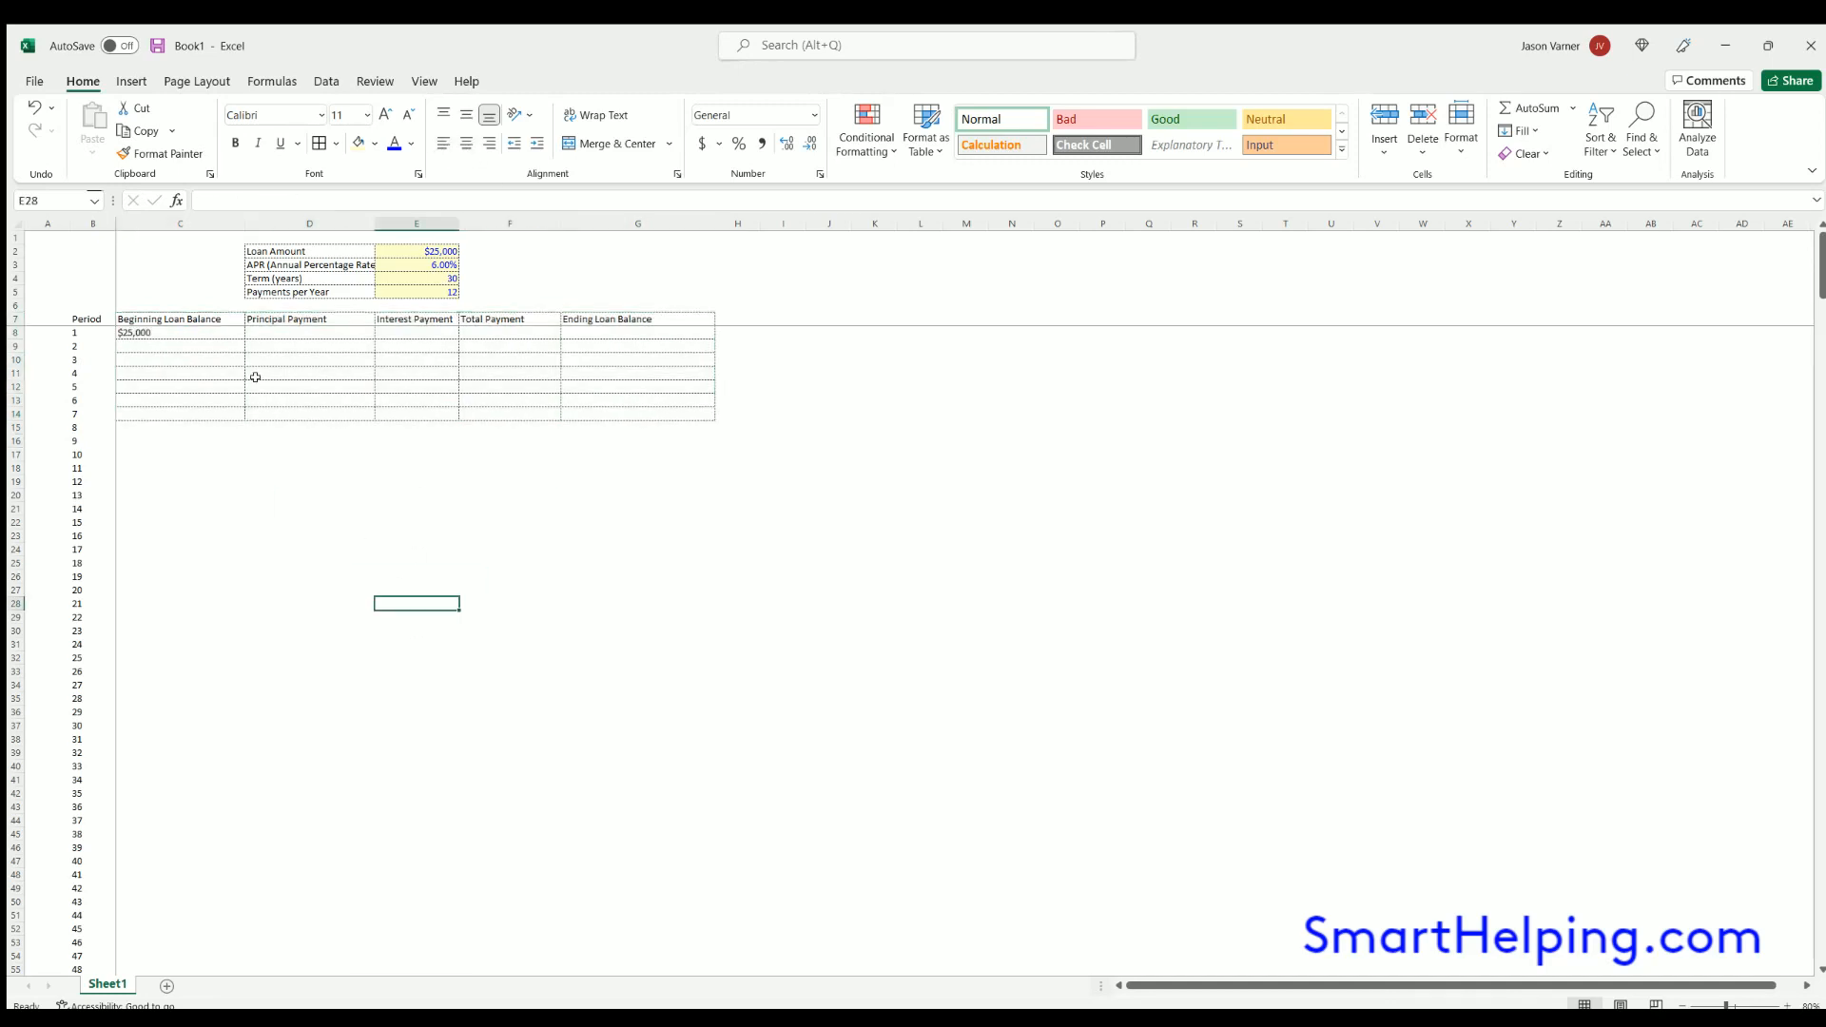
- Start a PPMT formula in D8 with E3/E5 as the rate and B8 as the period
left_click(298, 332)
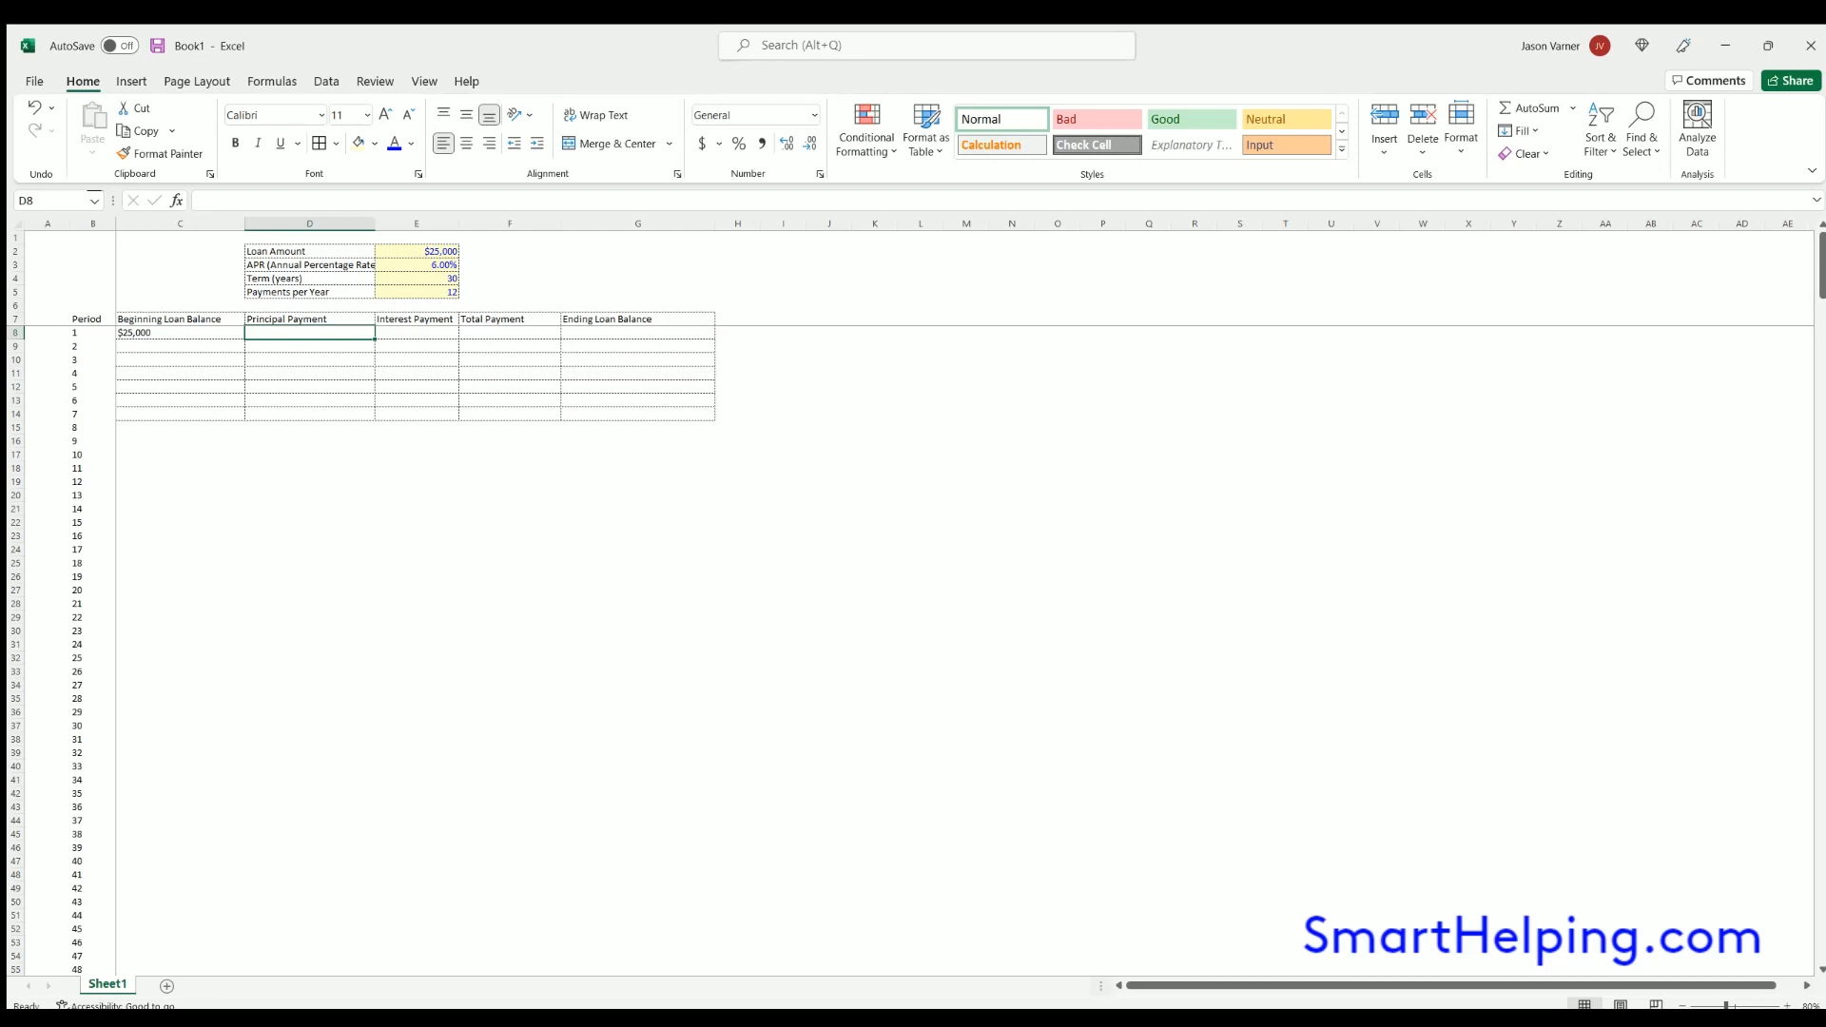
type("=ppmt(")
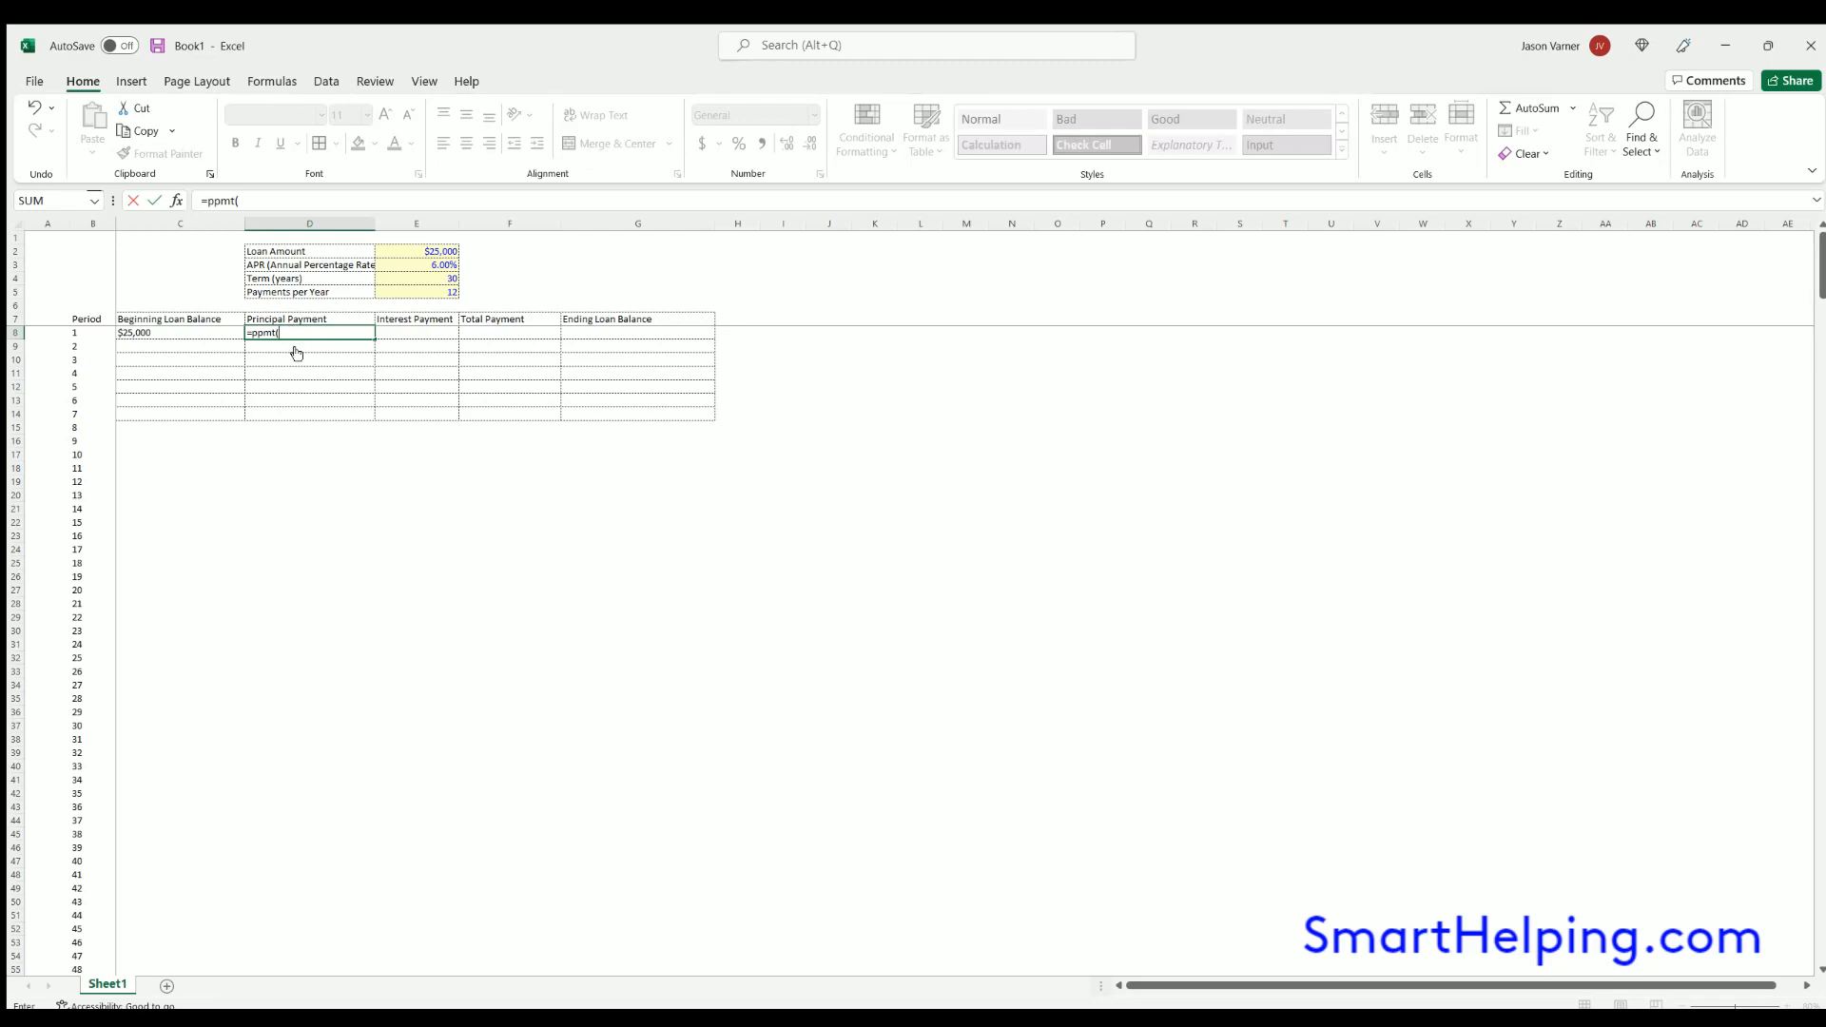
left_click(425, 265)
type("/")
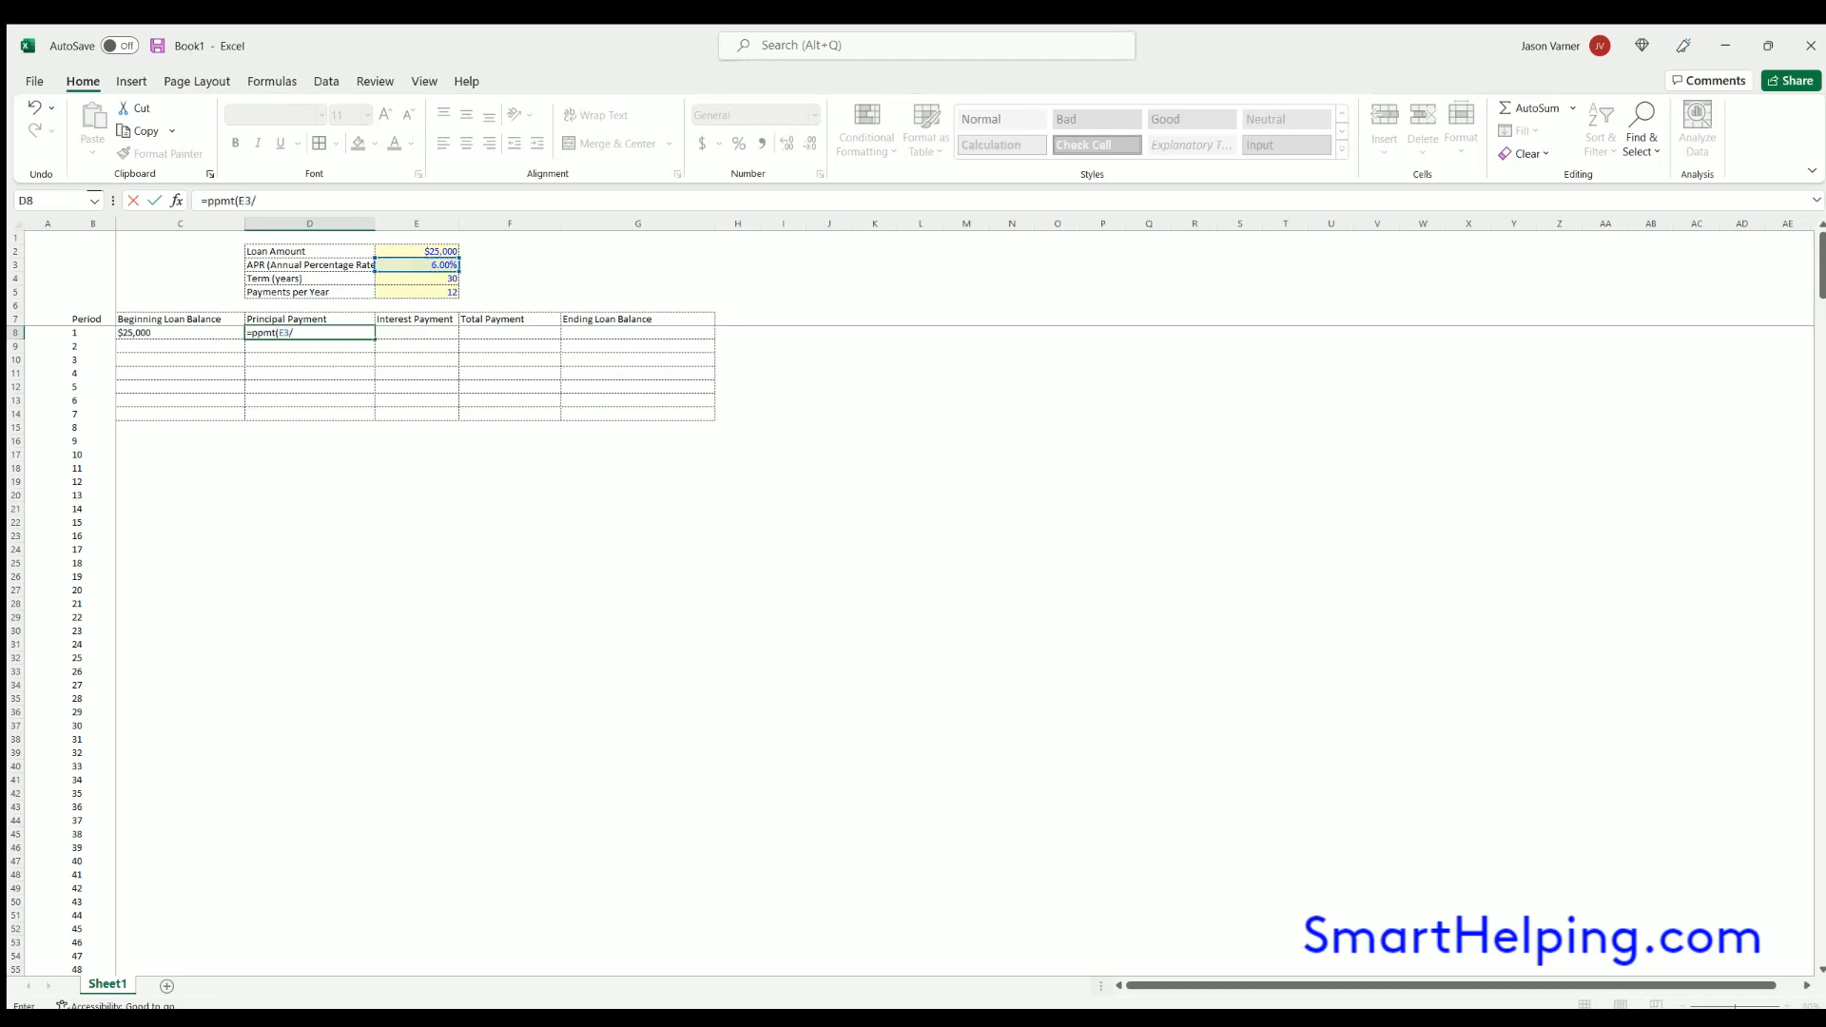
left_click(411, 290)
type(",")
left_click(77, 329)
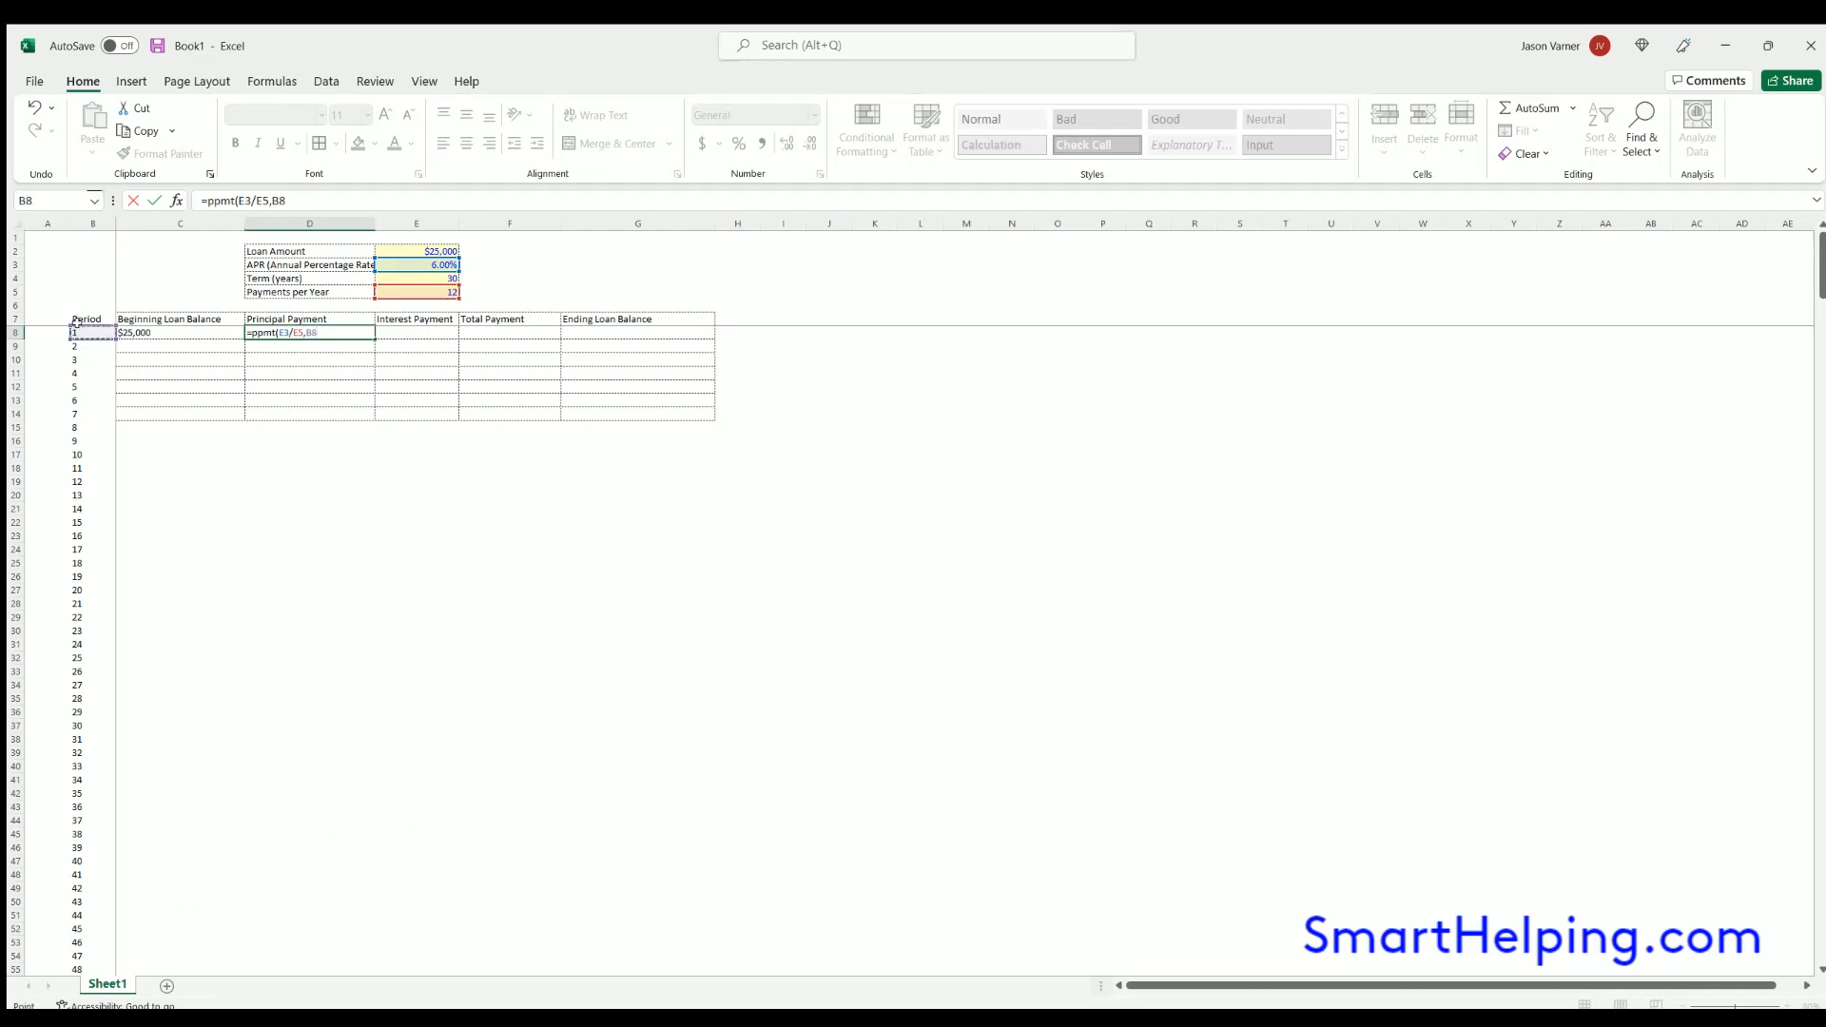
type(",(")
- Complete the PPMT formula in D8 with E4*E5 as the number of periods and -C8 as the present value
key("BackSpace")
left_click(419, 277)
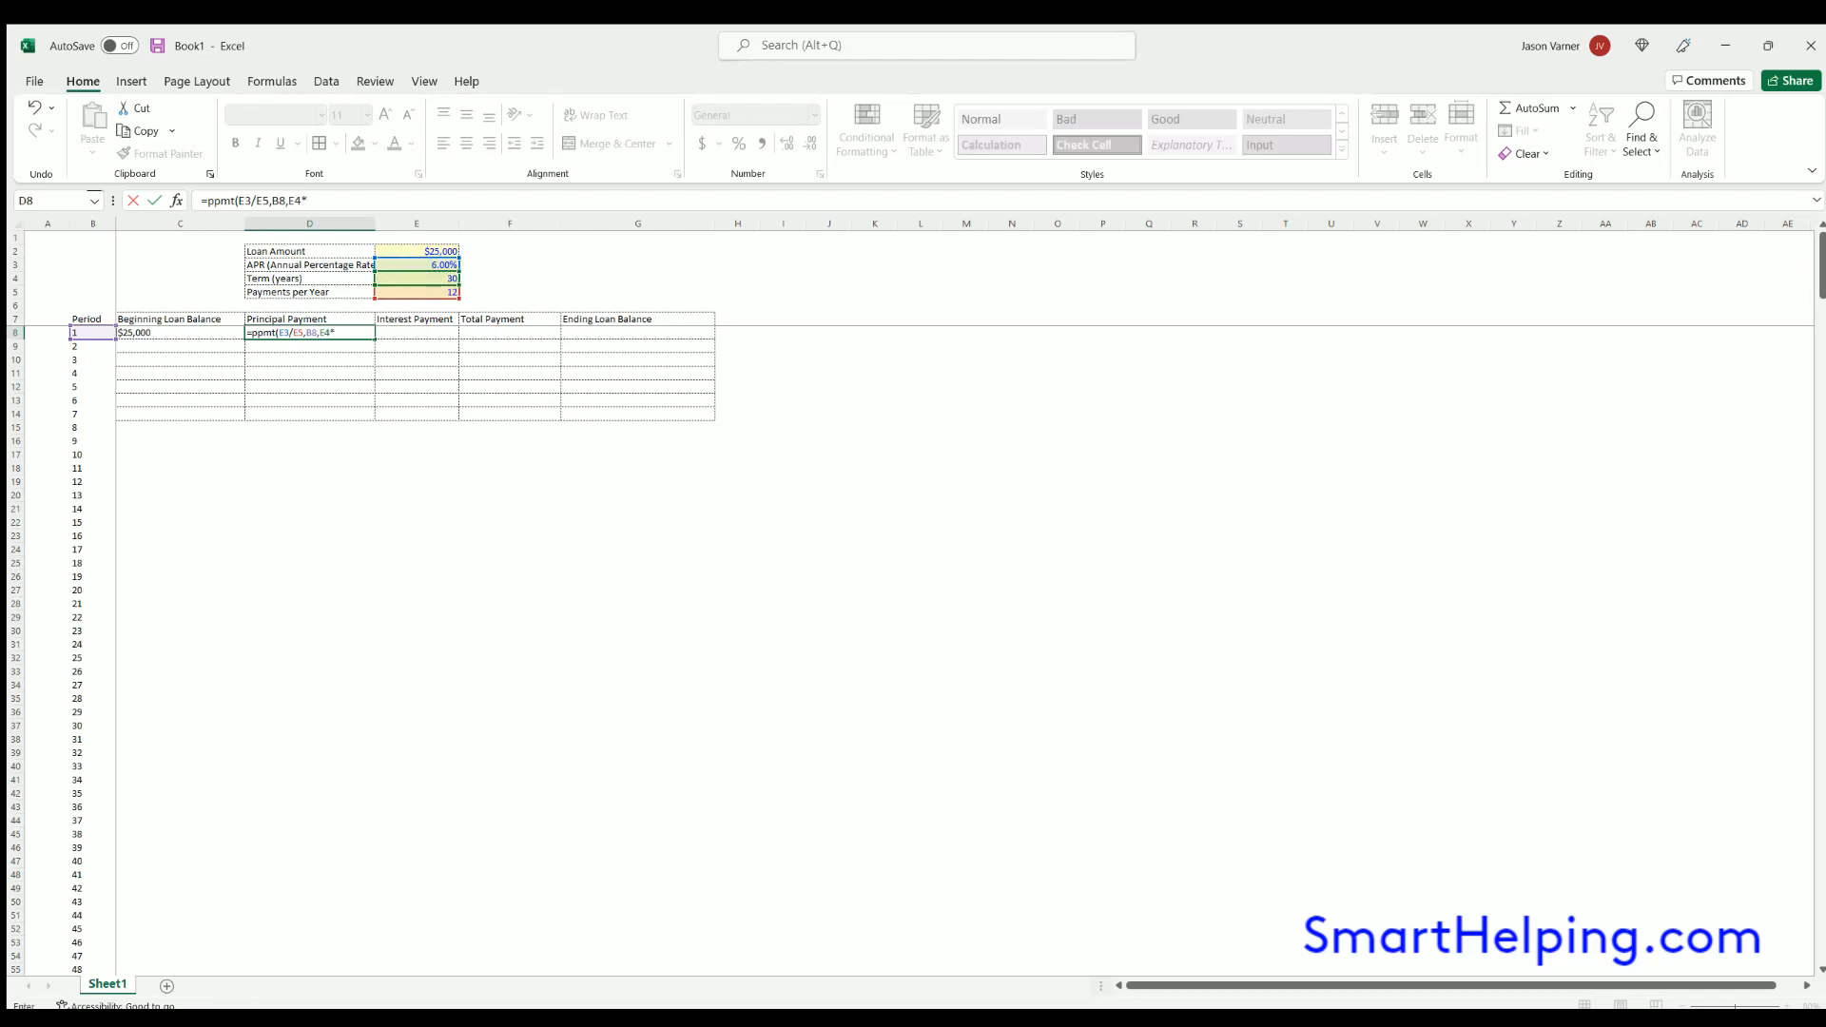
type("*")
left_click(424, 289)
type(",-")
left_click(173, 329)
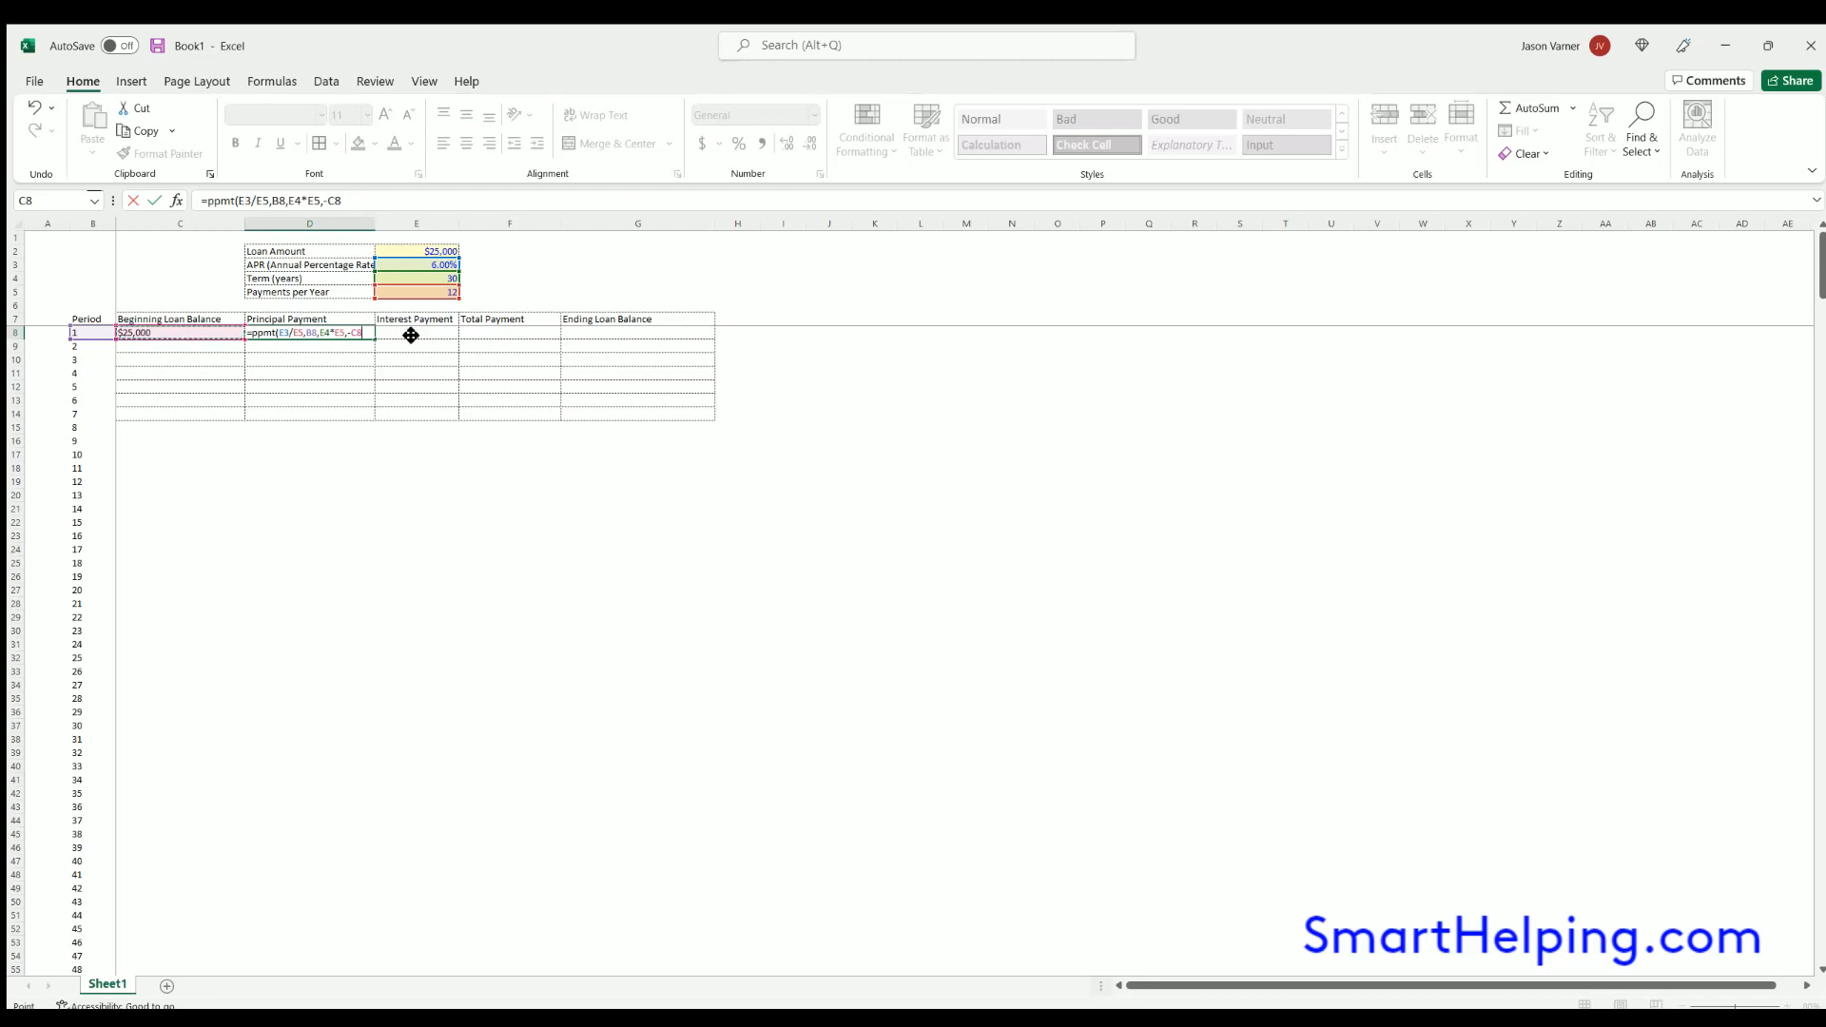
type(",")
key("Return")
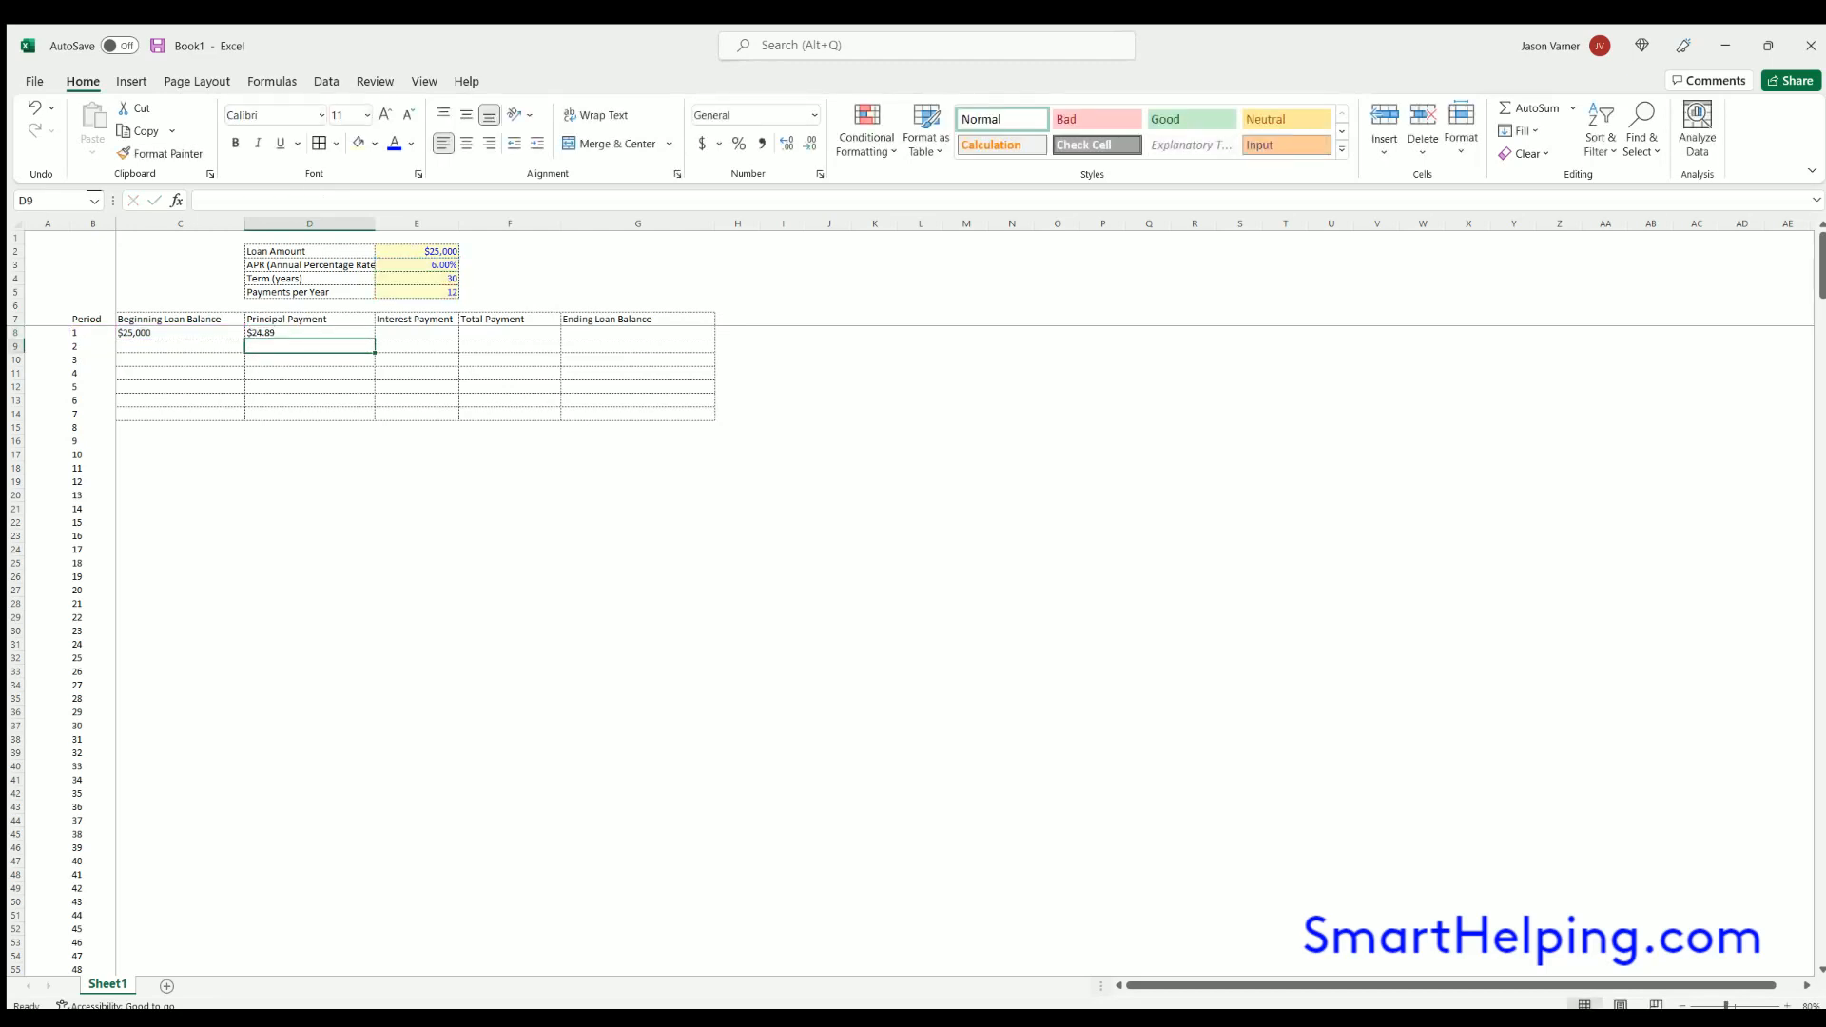
left_click(319, 331)
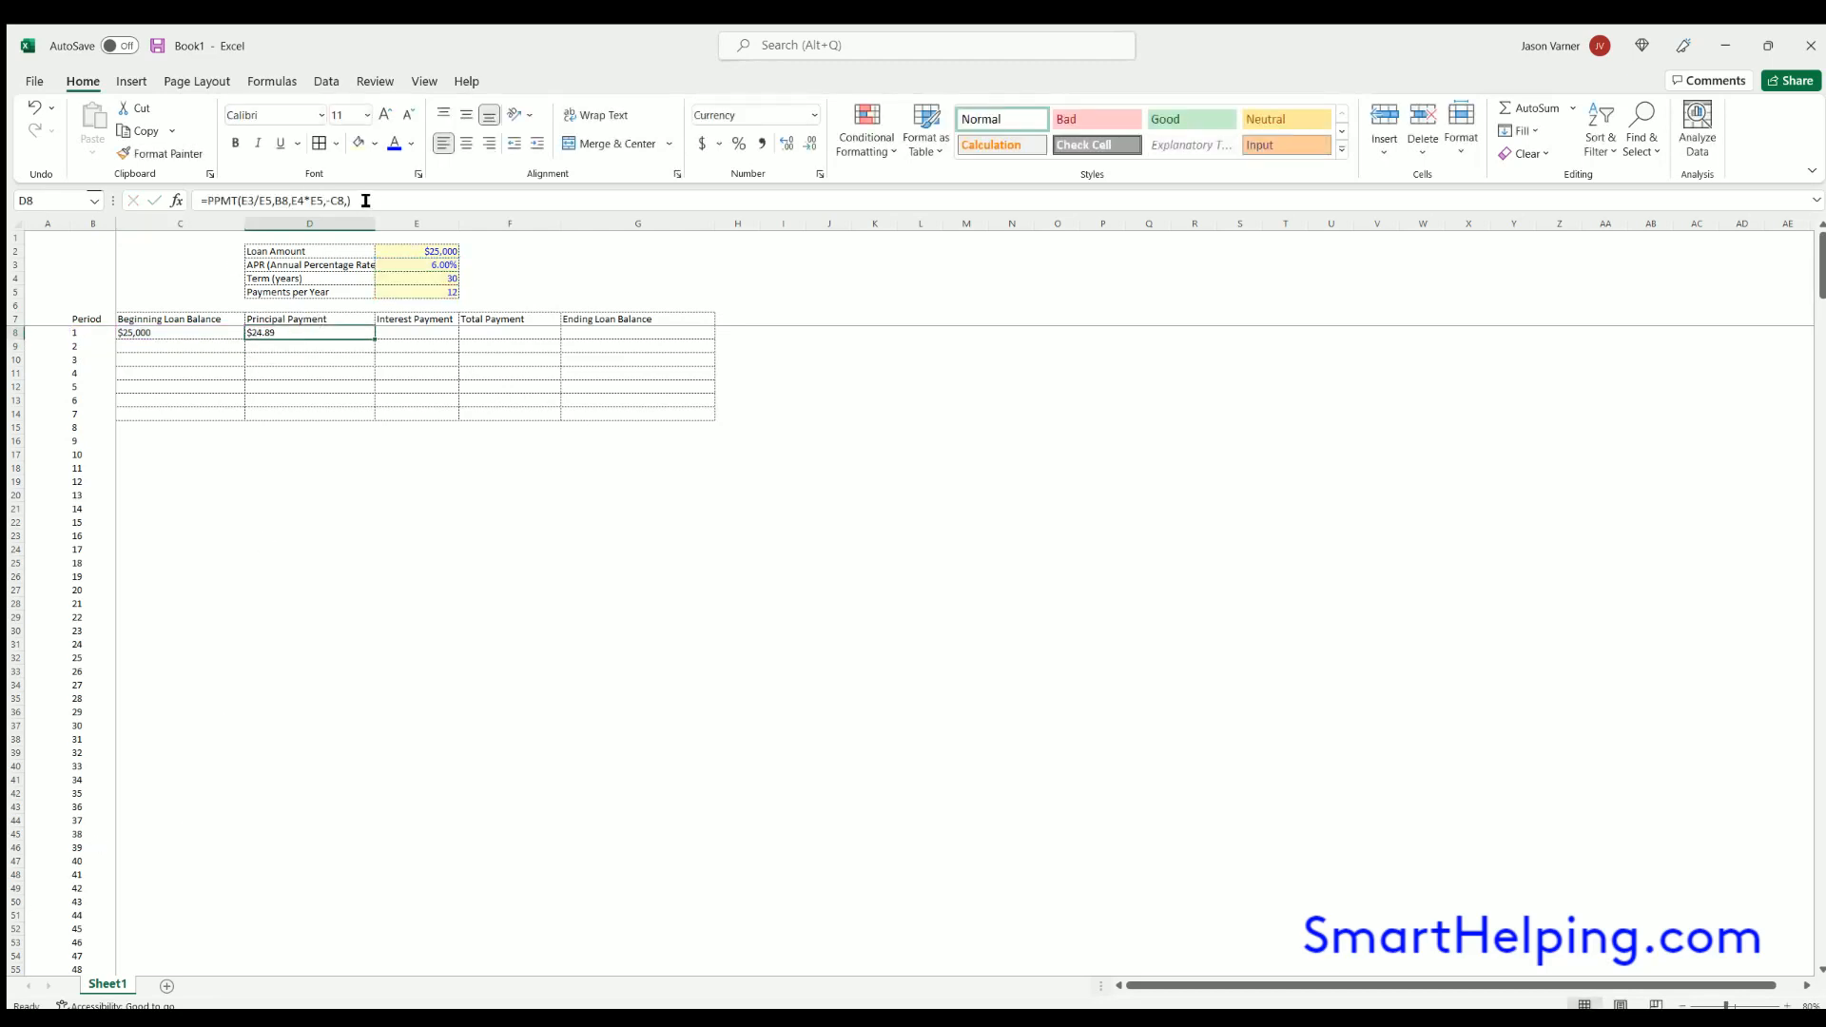
- Calculate the first period's interest payment in E8 with the formula =C8*(E3/E5)
left_click(397, 330)
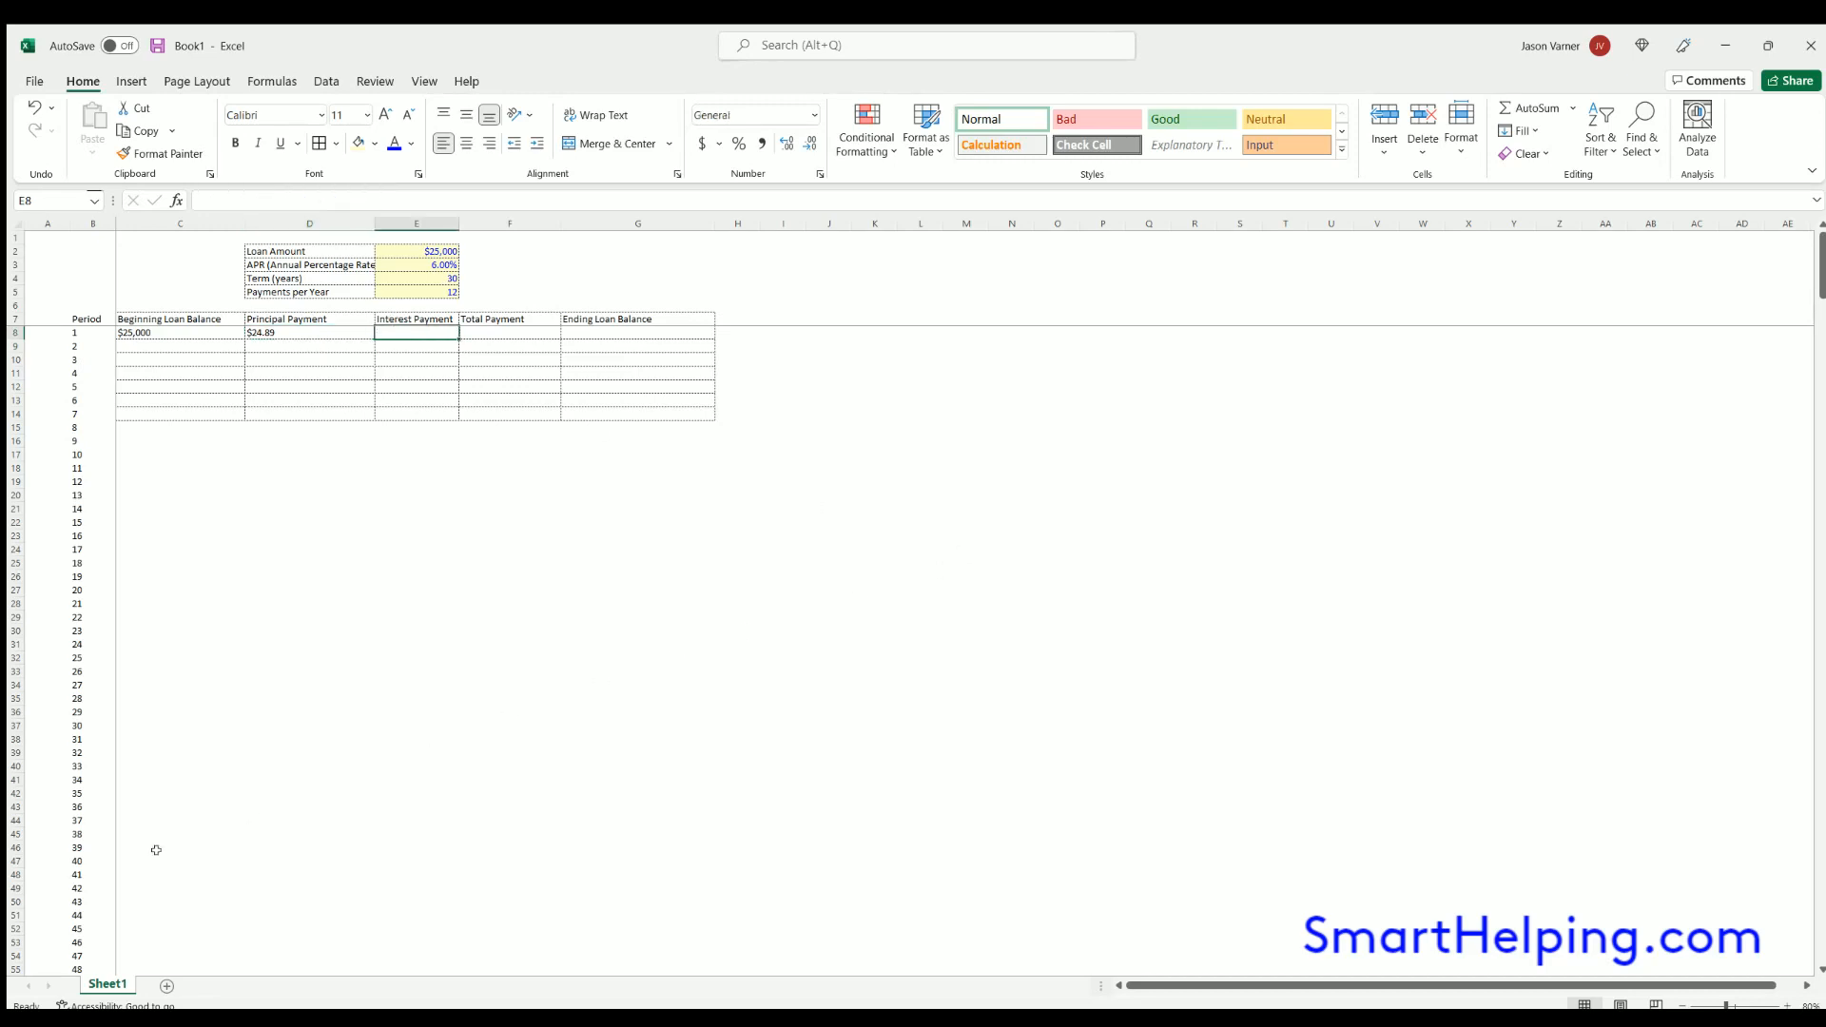
type("=")
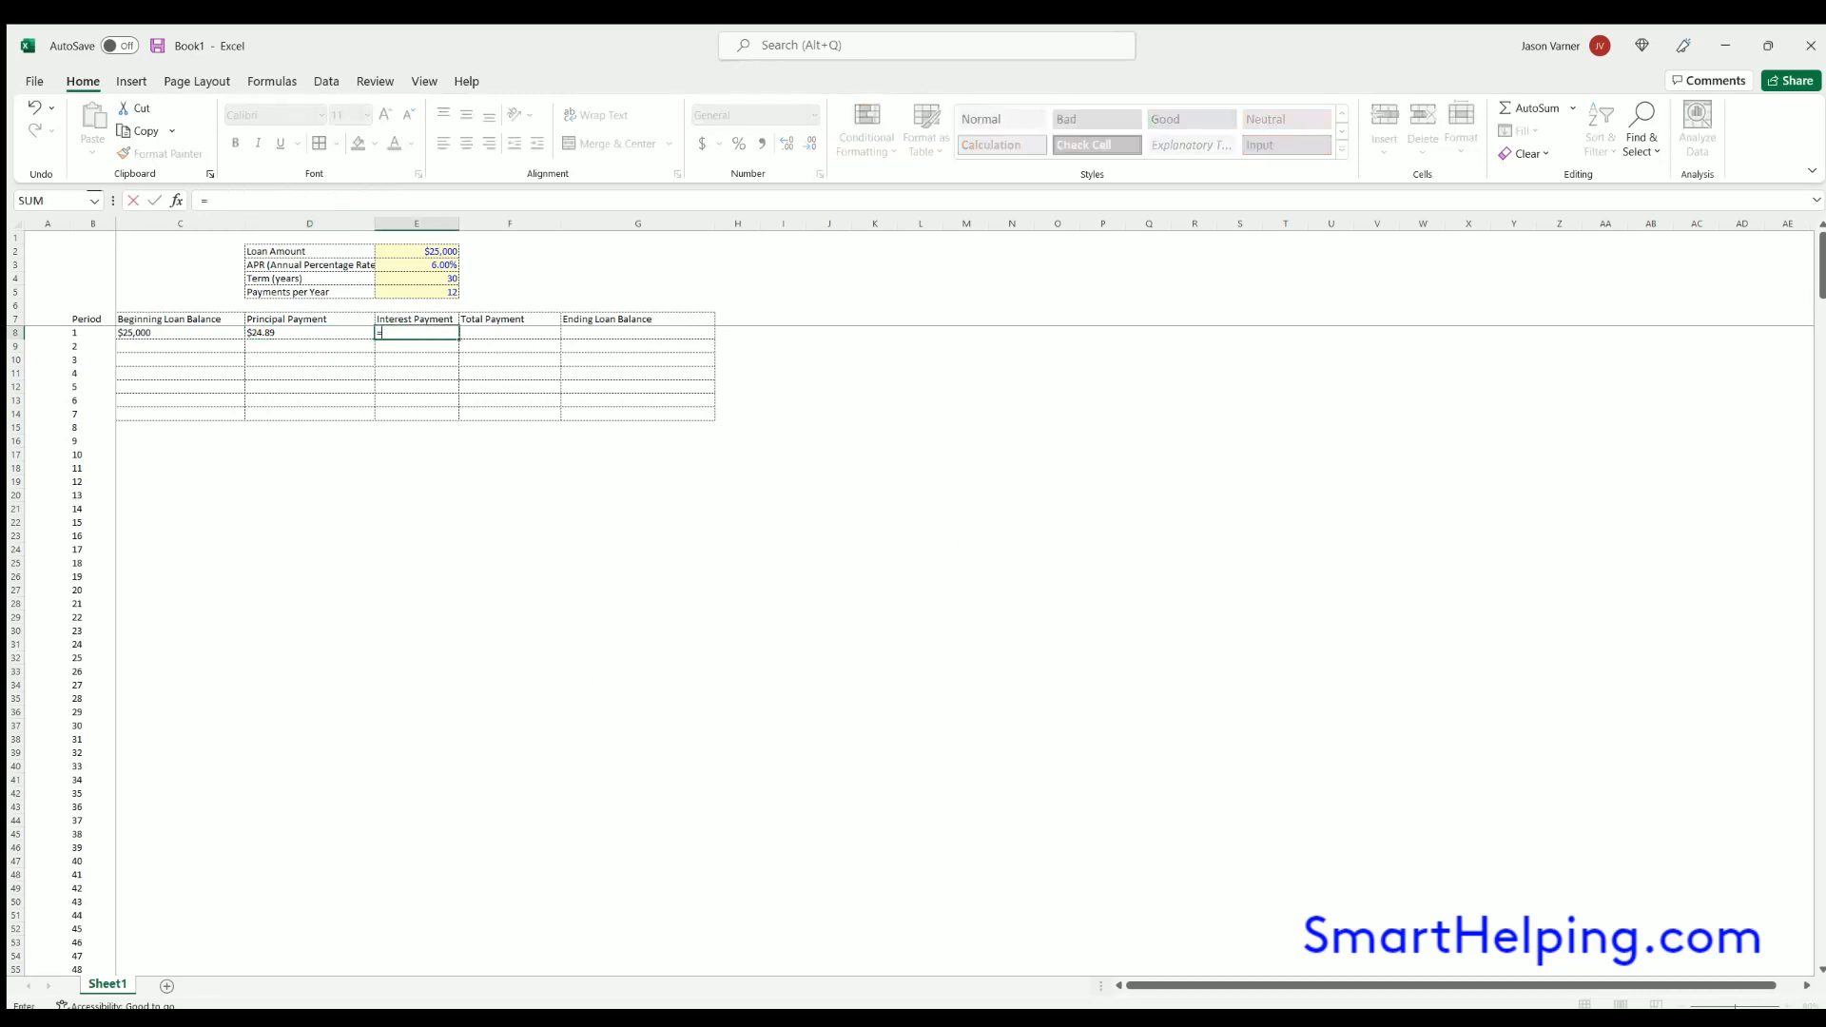
left_click(171, 330)
type("*(")
left_click(437, 265)
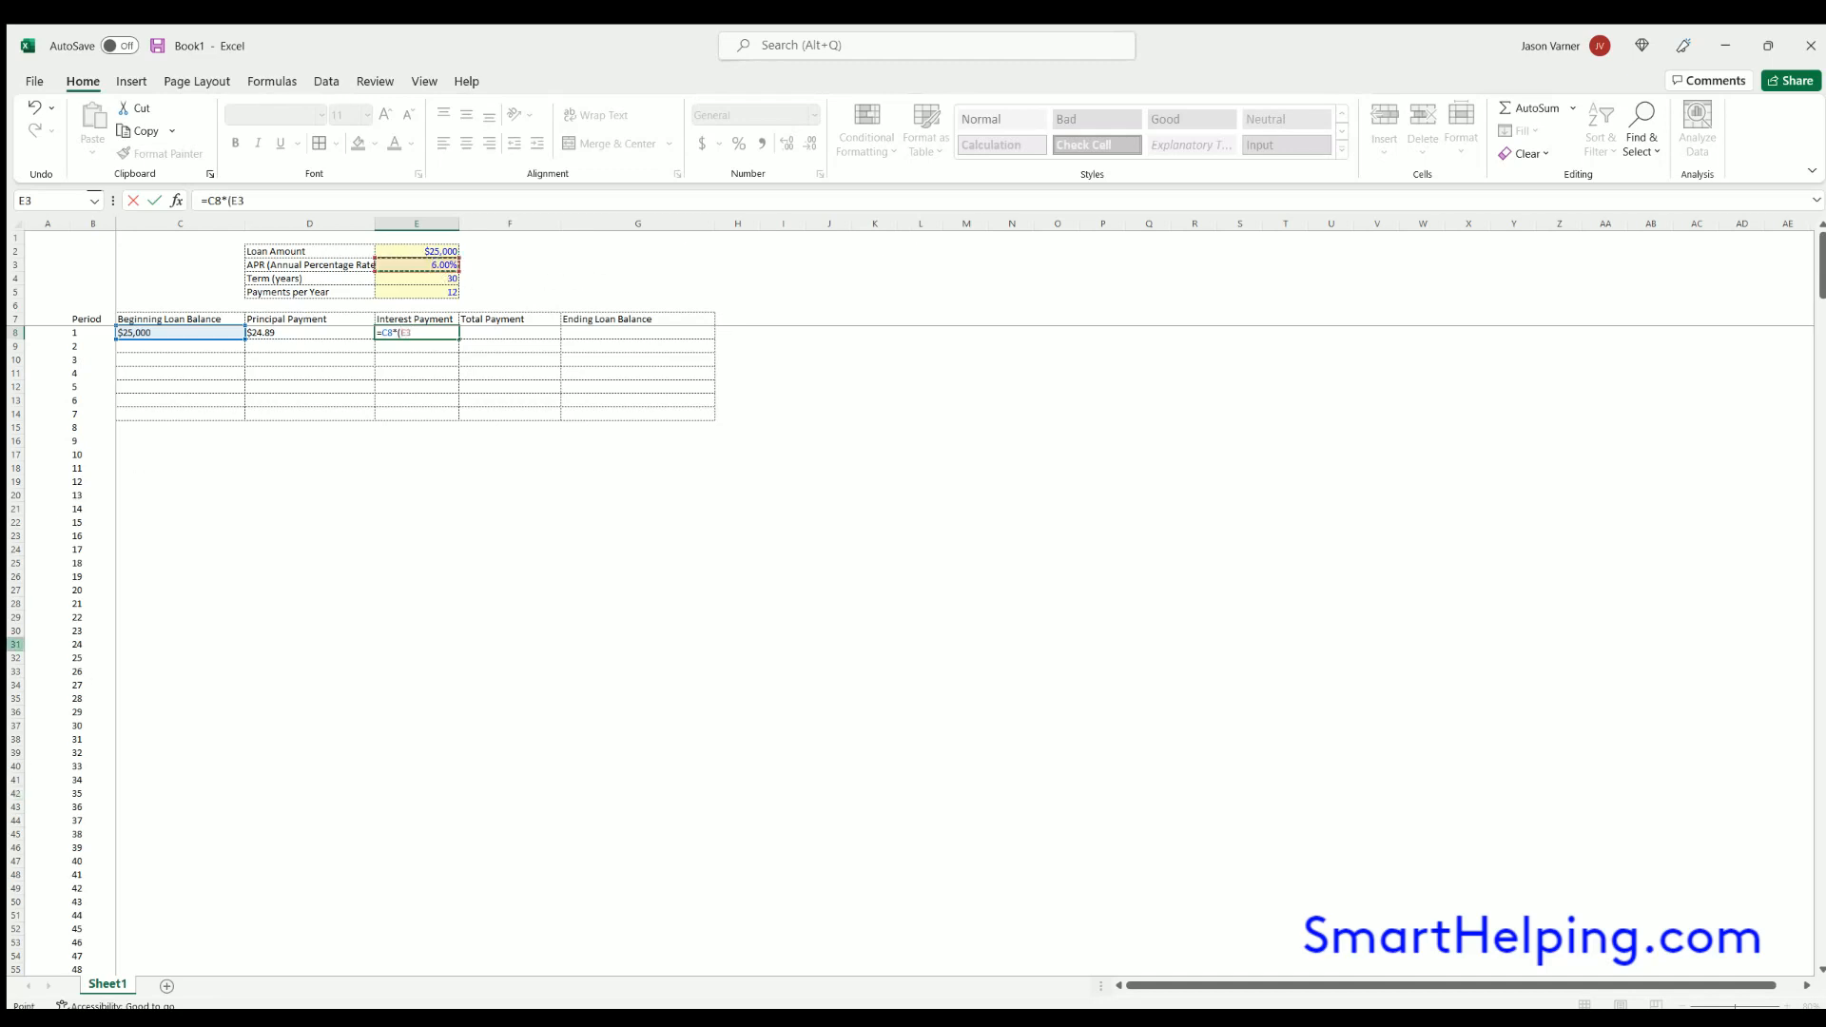
type("/")
left_click(419, 292)
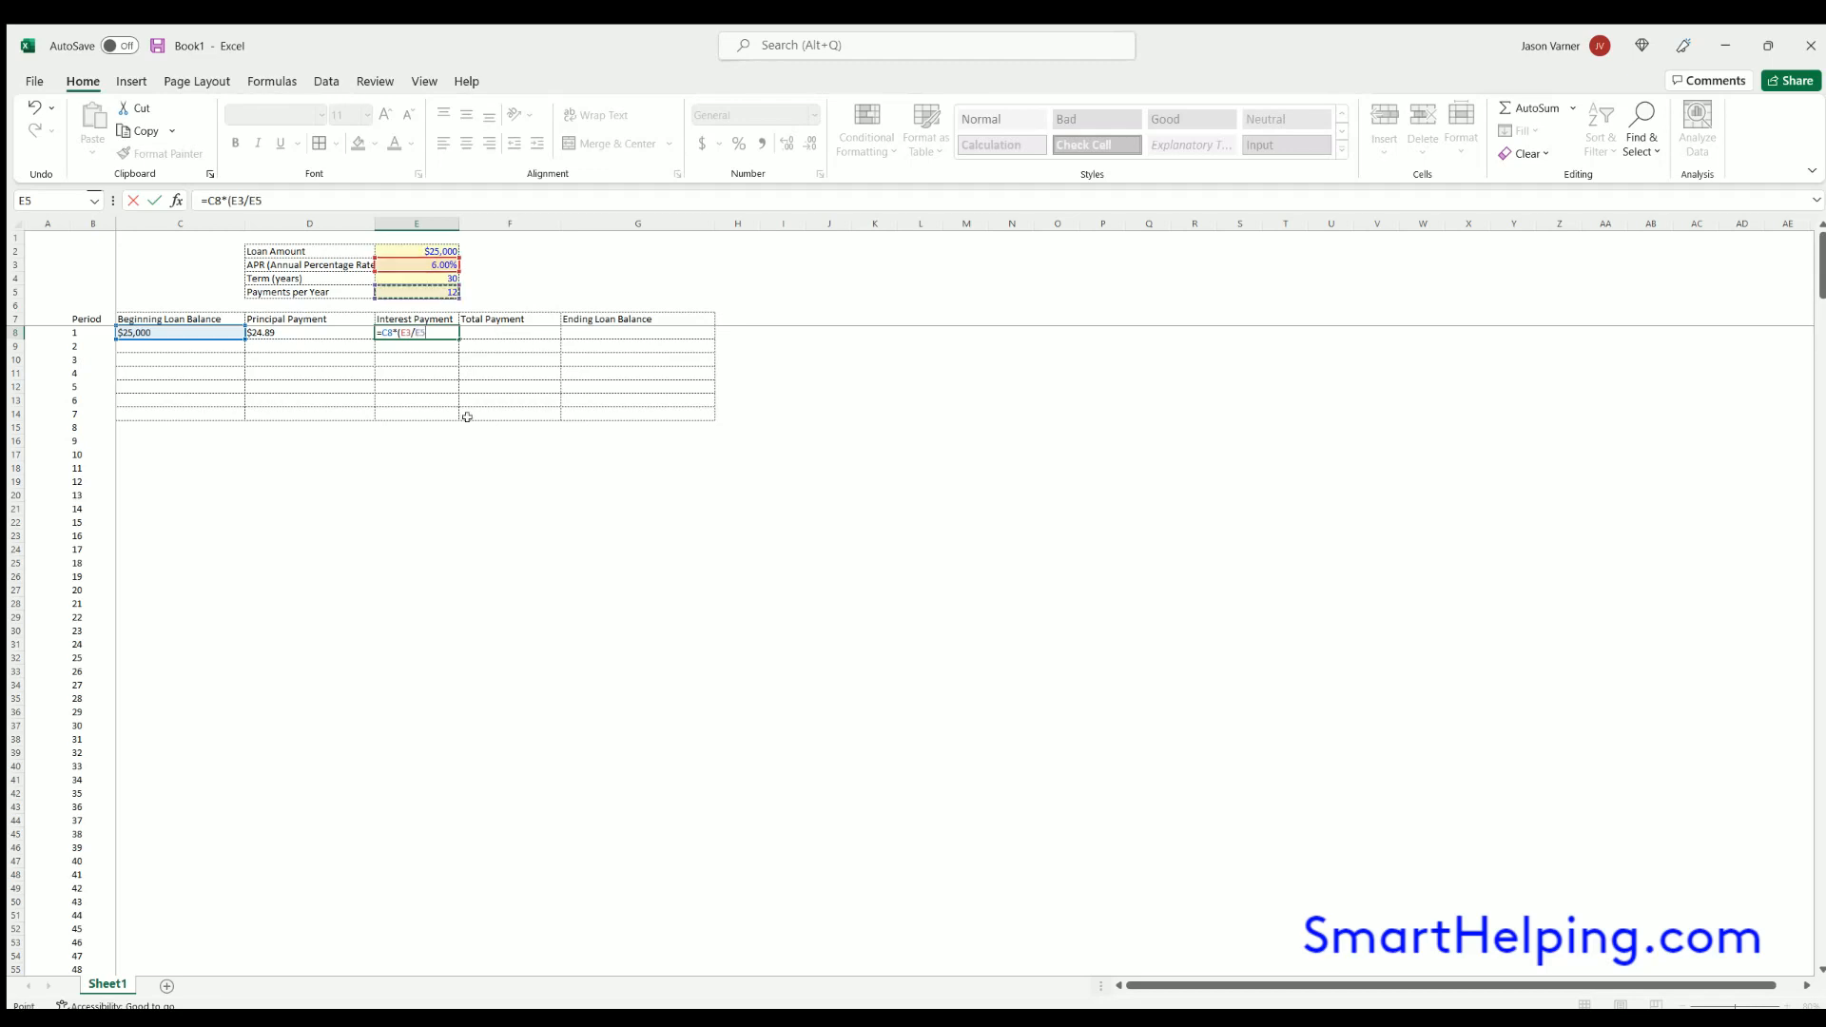
type(")")
- Lock the rows of the APR and payments-per-year references in the E8 interest formula
left_click(419, 332)
type("$")
key("Return")
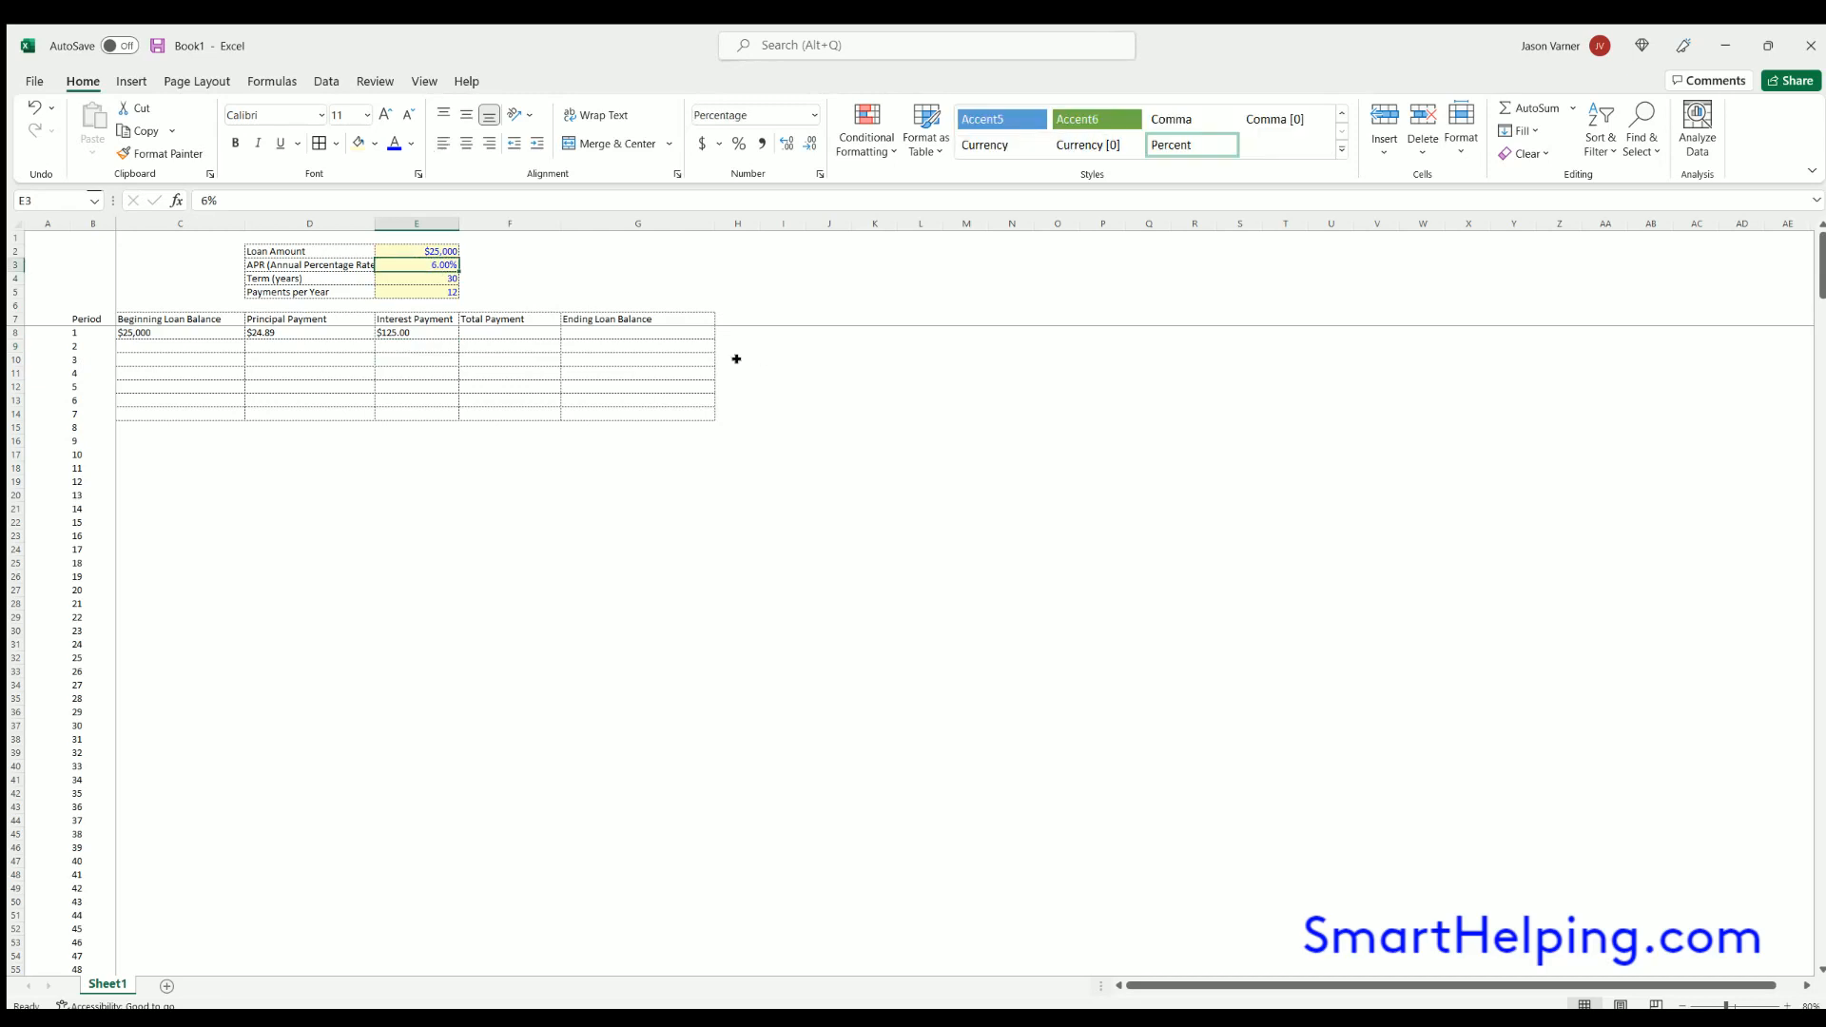
- Lock the row references in the D8 PPMT formula as E$3/E$5 for the rate and E$4*E$5 for the periods
left_click_drag(733, 359, 738, 577)
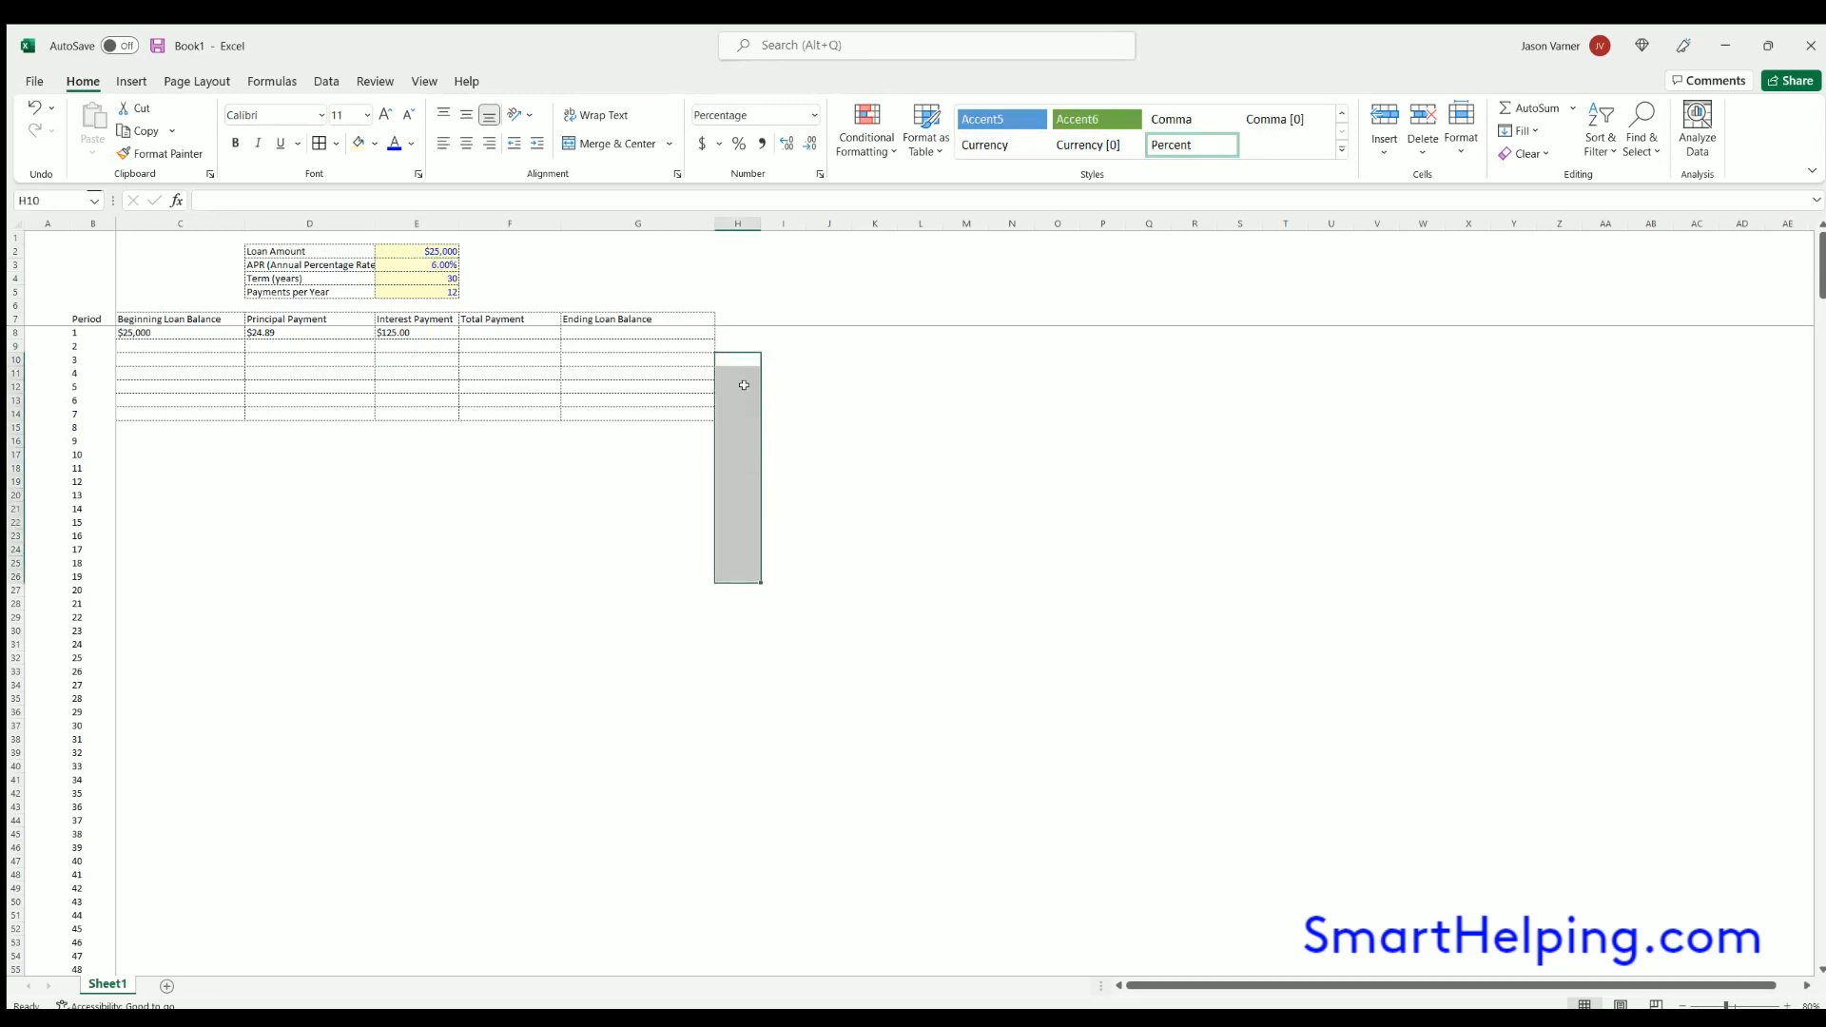
left_click(286, 328)
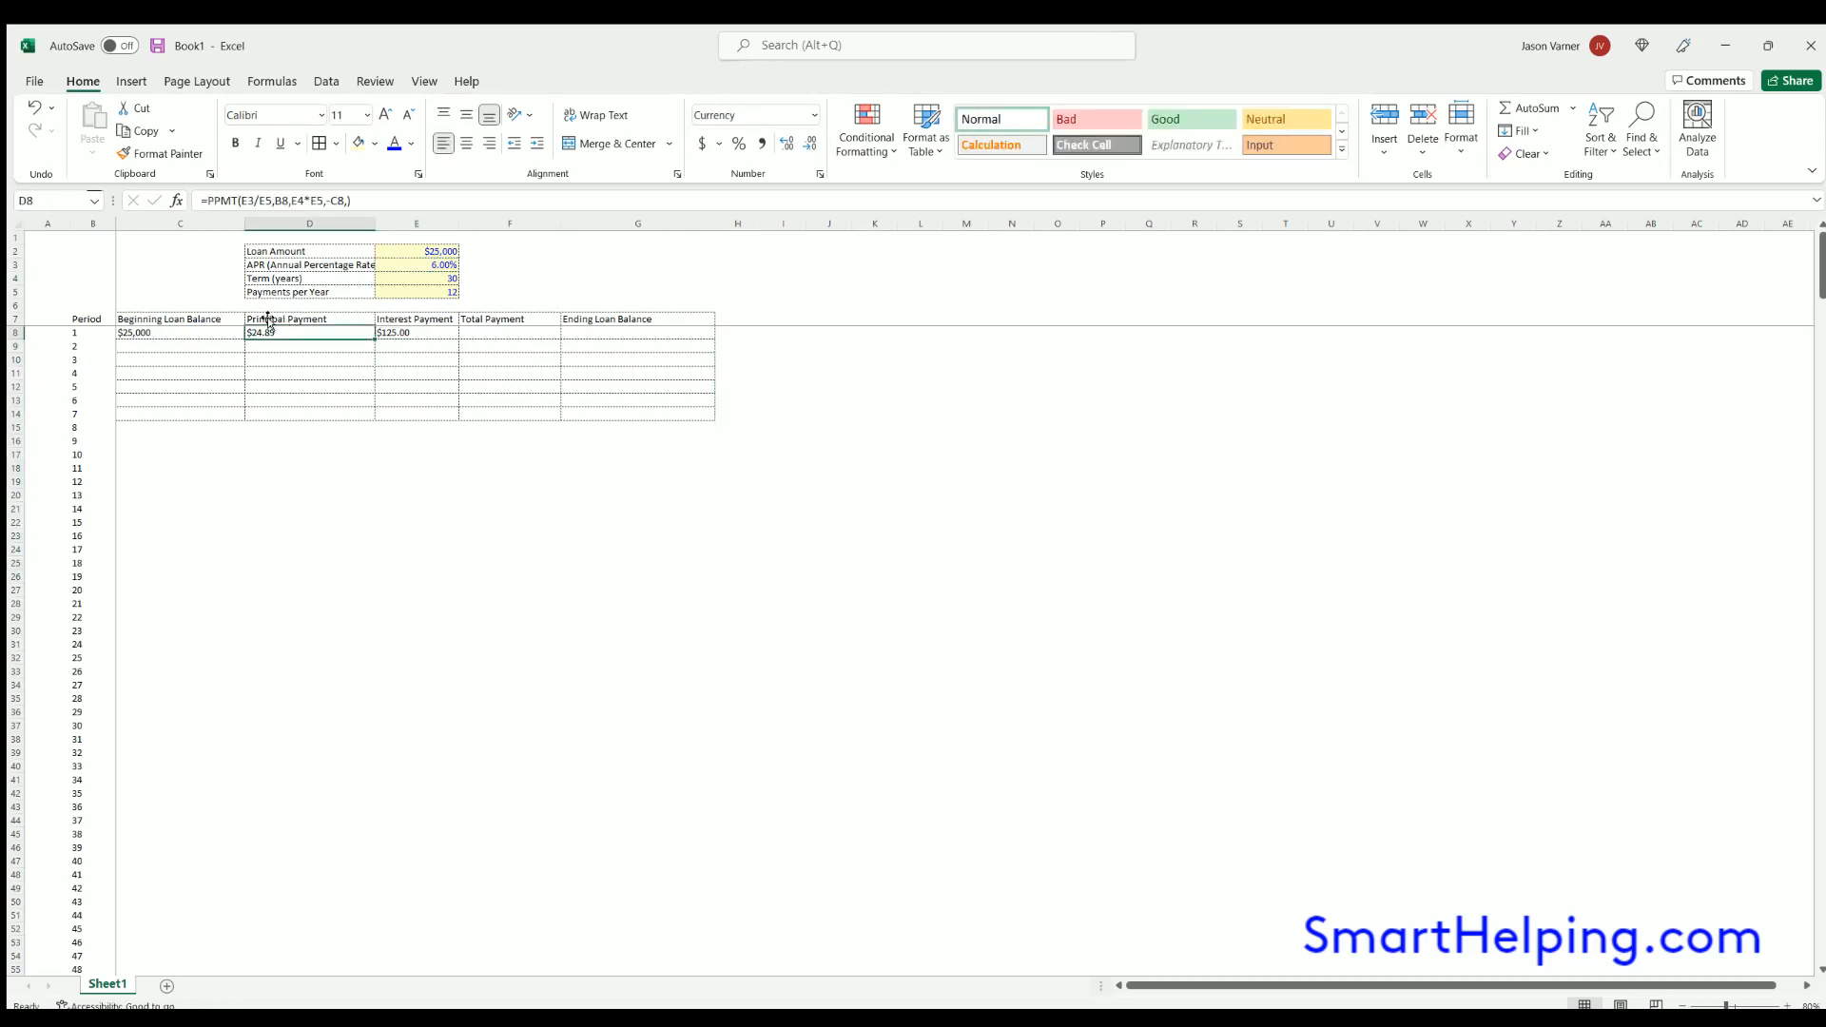
left_click(390, 330)
left_click(243, 197)
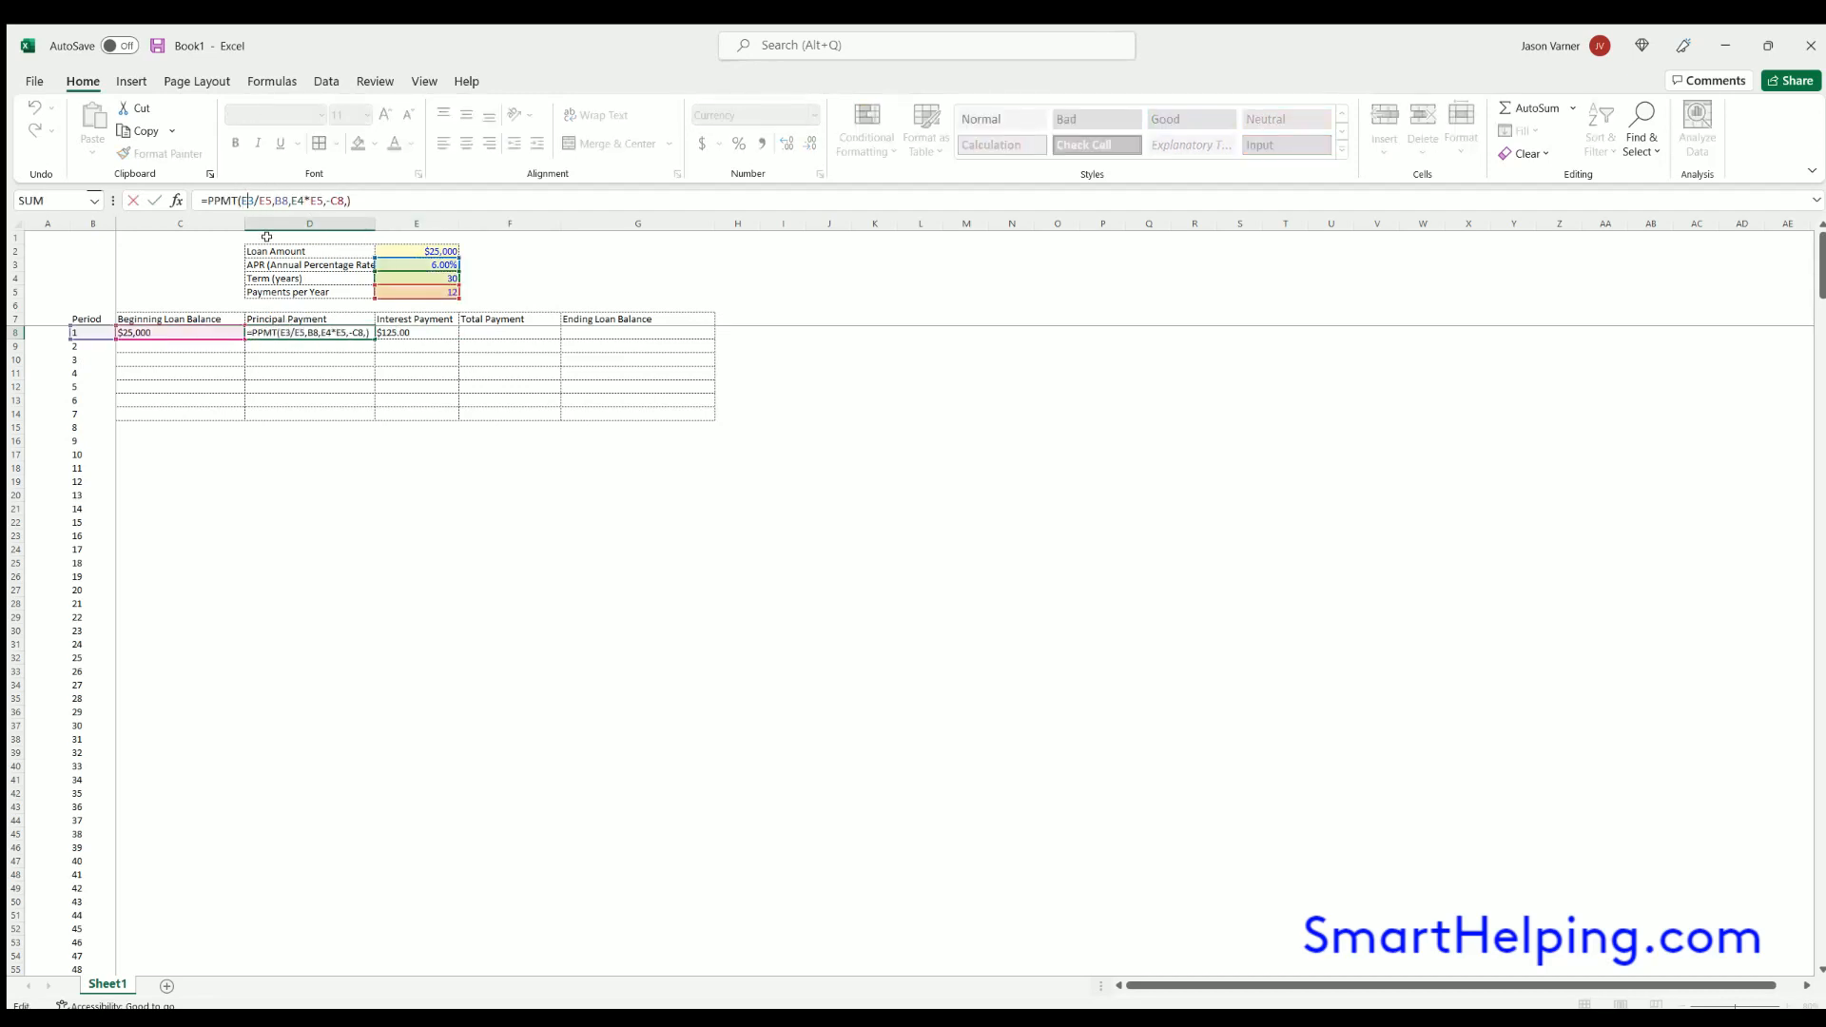
type("$")
left_click(269, 200)
type("$3/E$")
left_click(340, 198)
type("$")
key("Return")
- Total the first period's principal and interest payments in F8 with a SUM of D8:E8
left_click(477, 331)
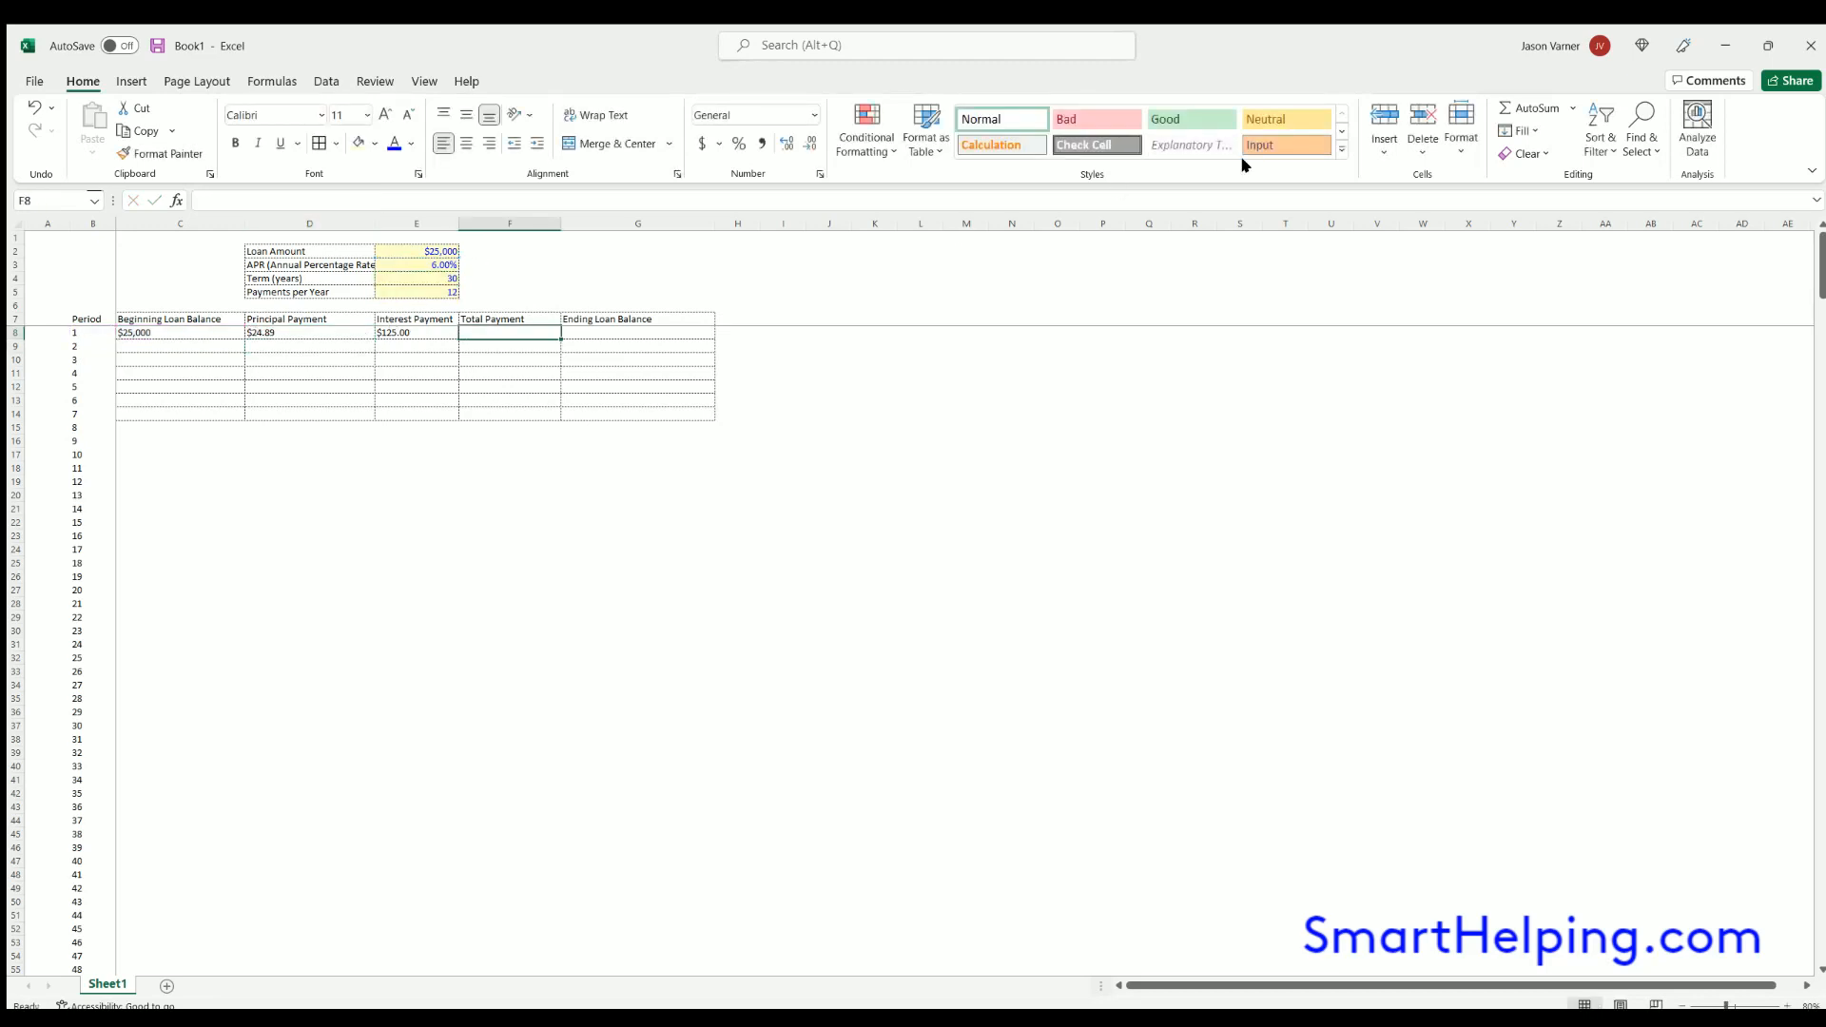
left_click(1526, 108)
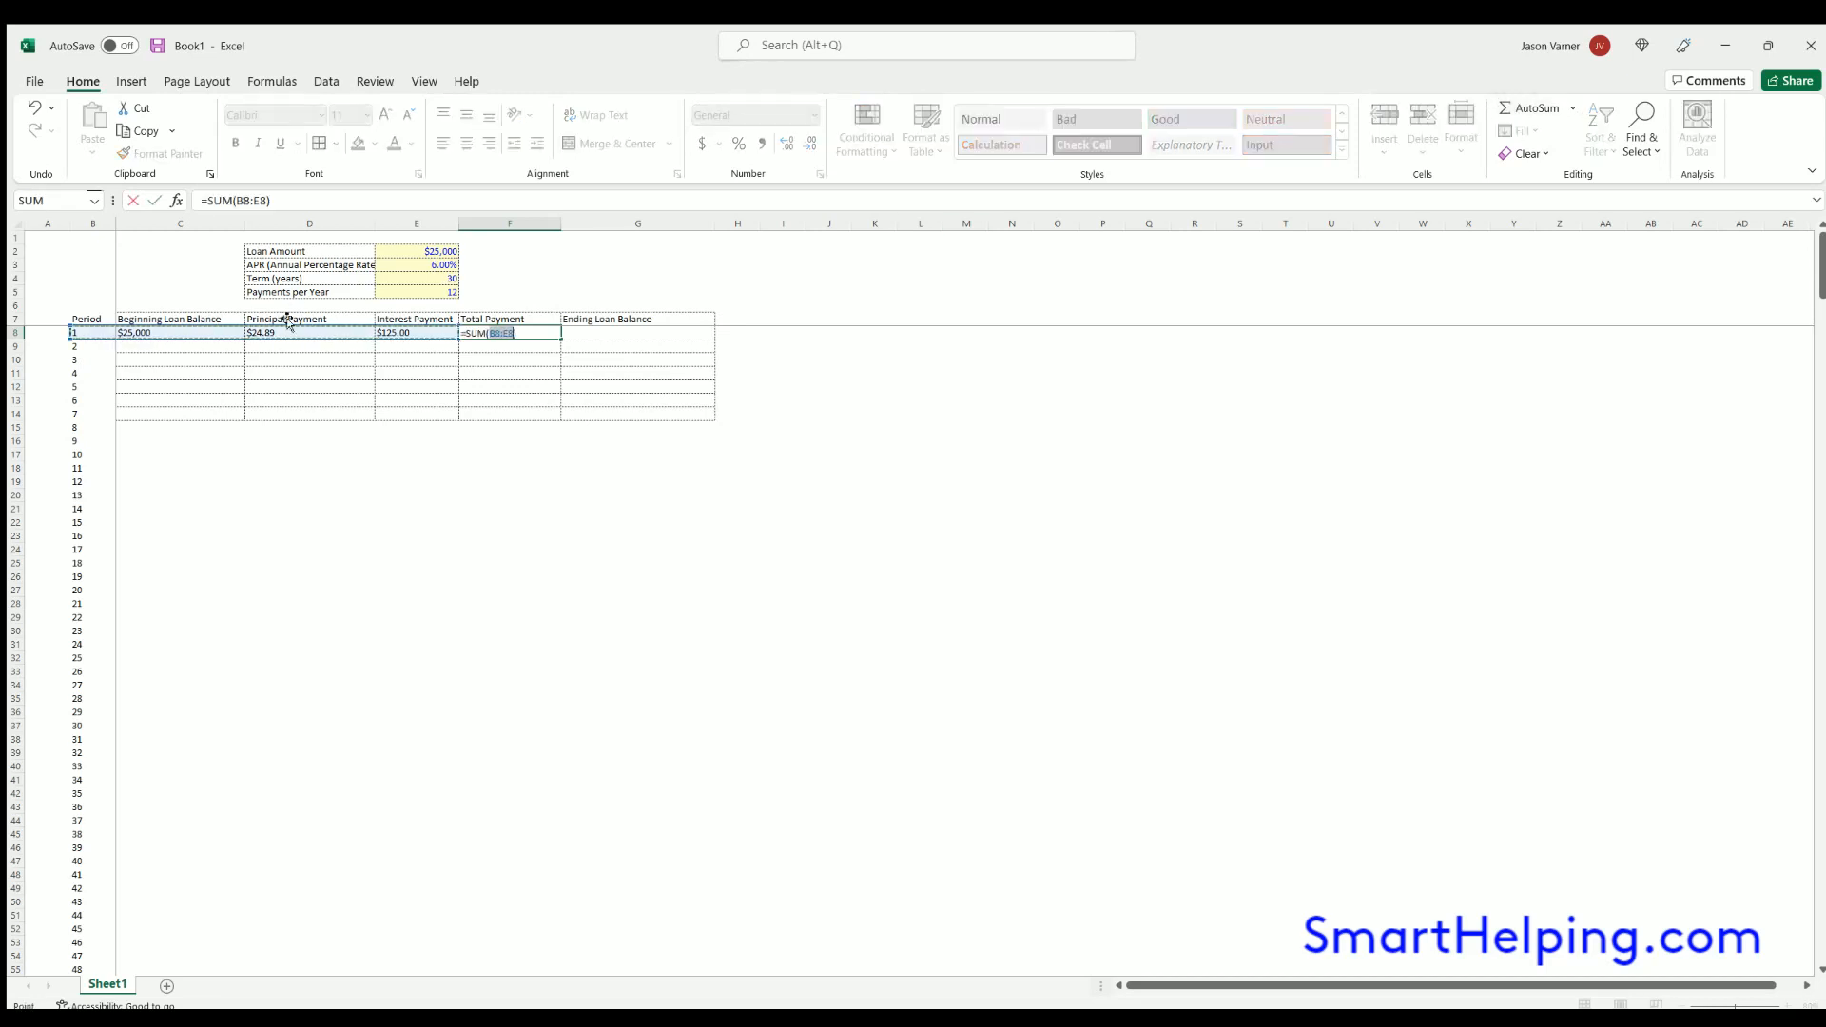
left_click_drag(314, 332, 388, 326)
key("Tab")
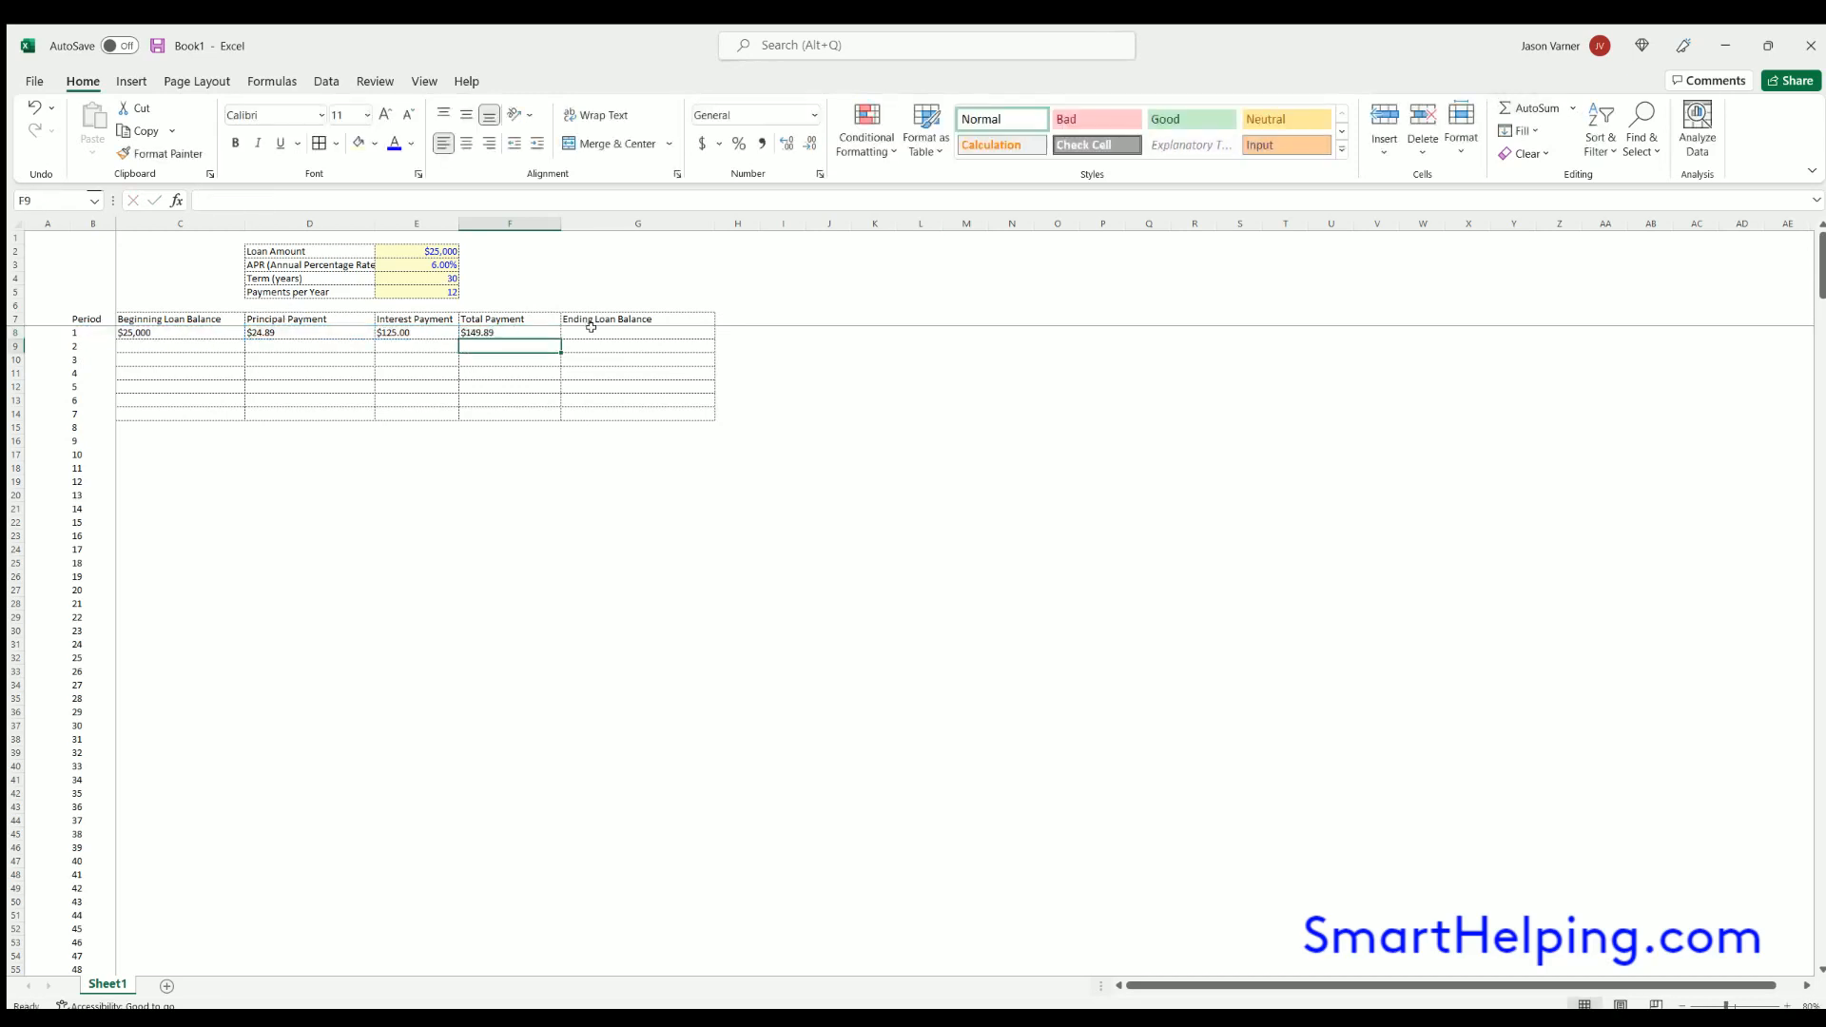
- Calculate the first period's ending loan balance in G8 with =C8-D8
type("=")
left_click(166, 326)
type("-")
left_click(283, 328)
key("Return")
- Link the second period's beginning loan balance in C9 to the prior ending balance with =G8
left_click(218, 346)
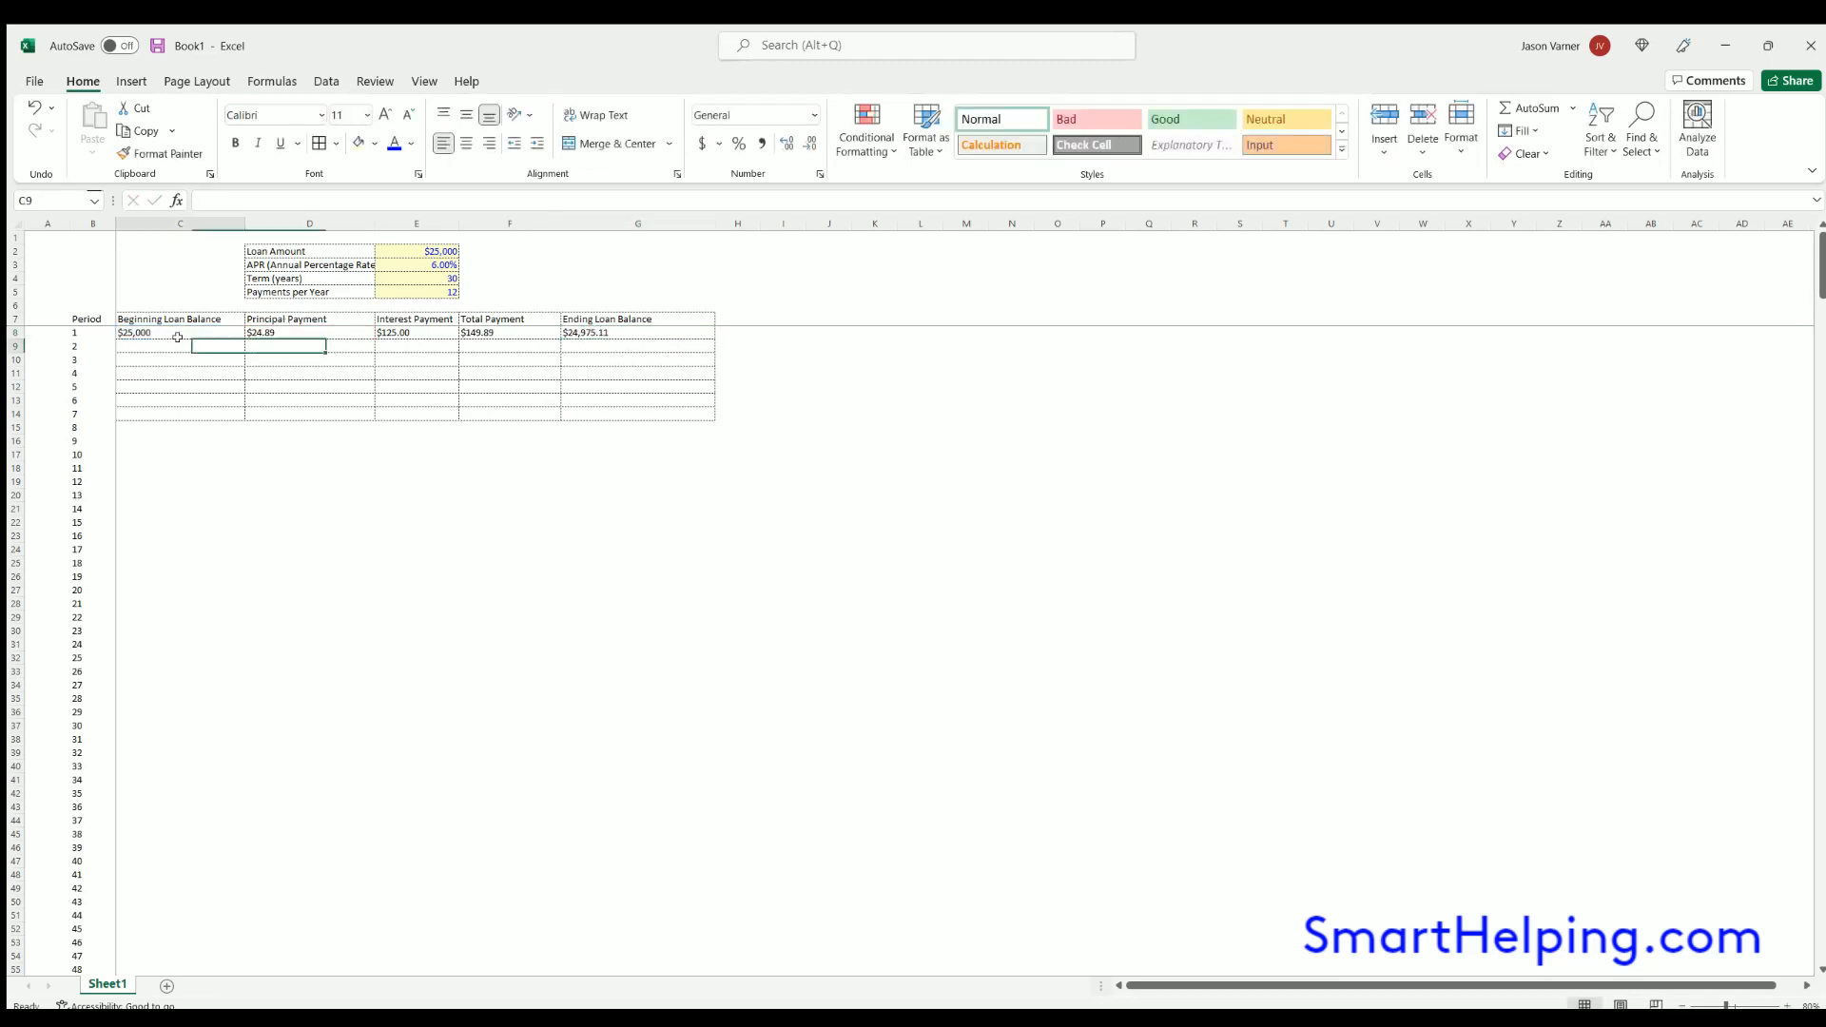
type("=")
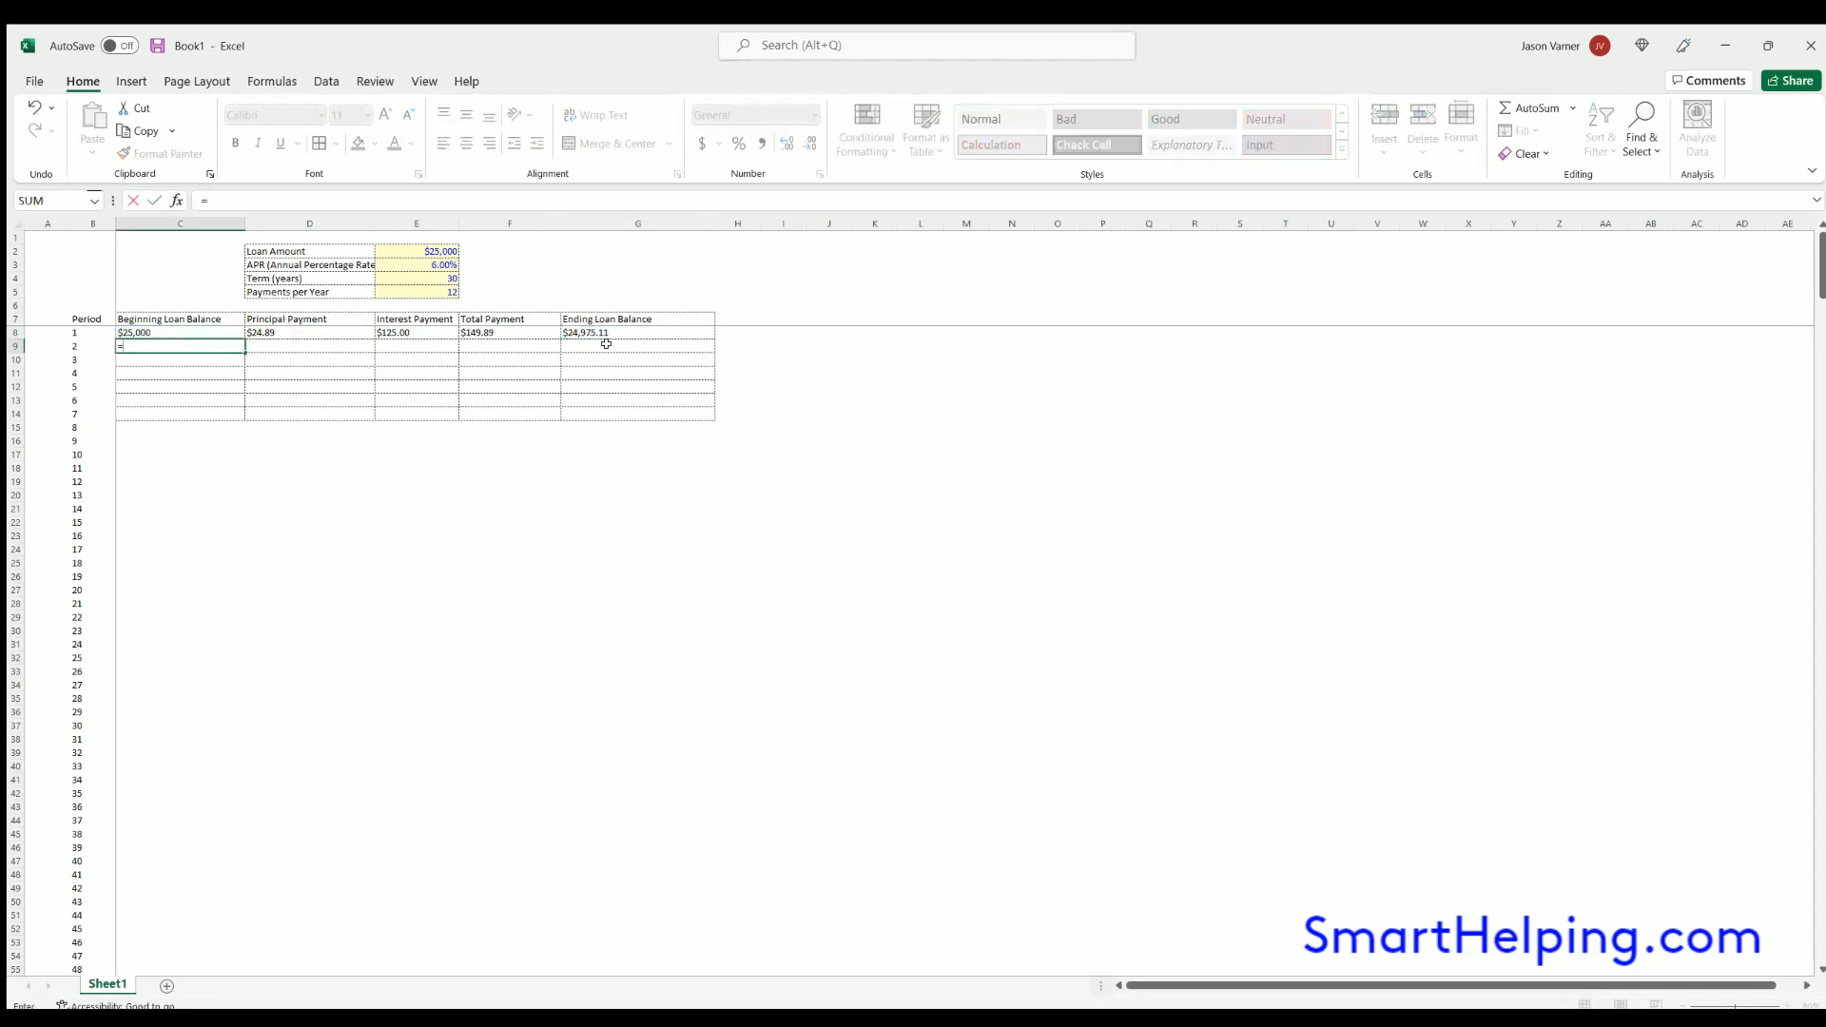
left_click(595, 332)
key("Return")
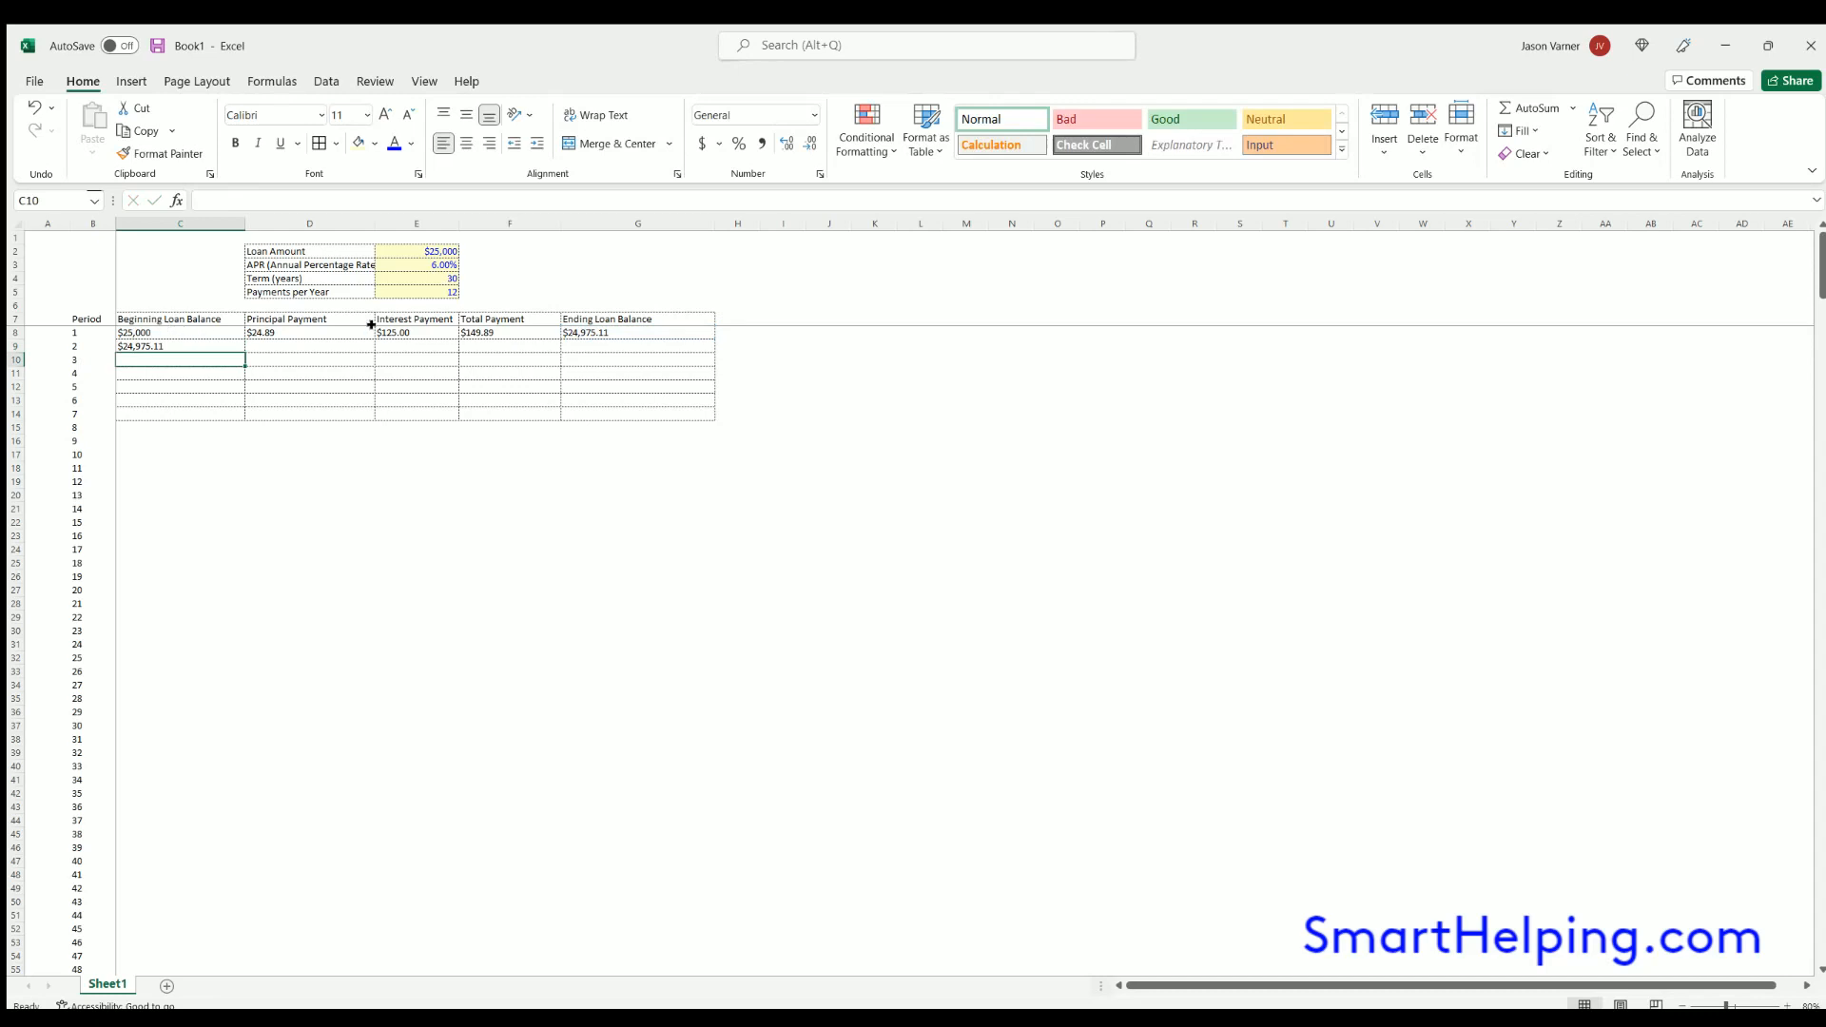
- Format C8:G9 as Number with a thousands separator and two decimal places
left_click_drag(171, 332, 637, 346)
left_click(702, 143)
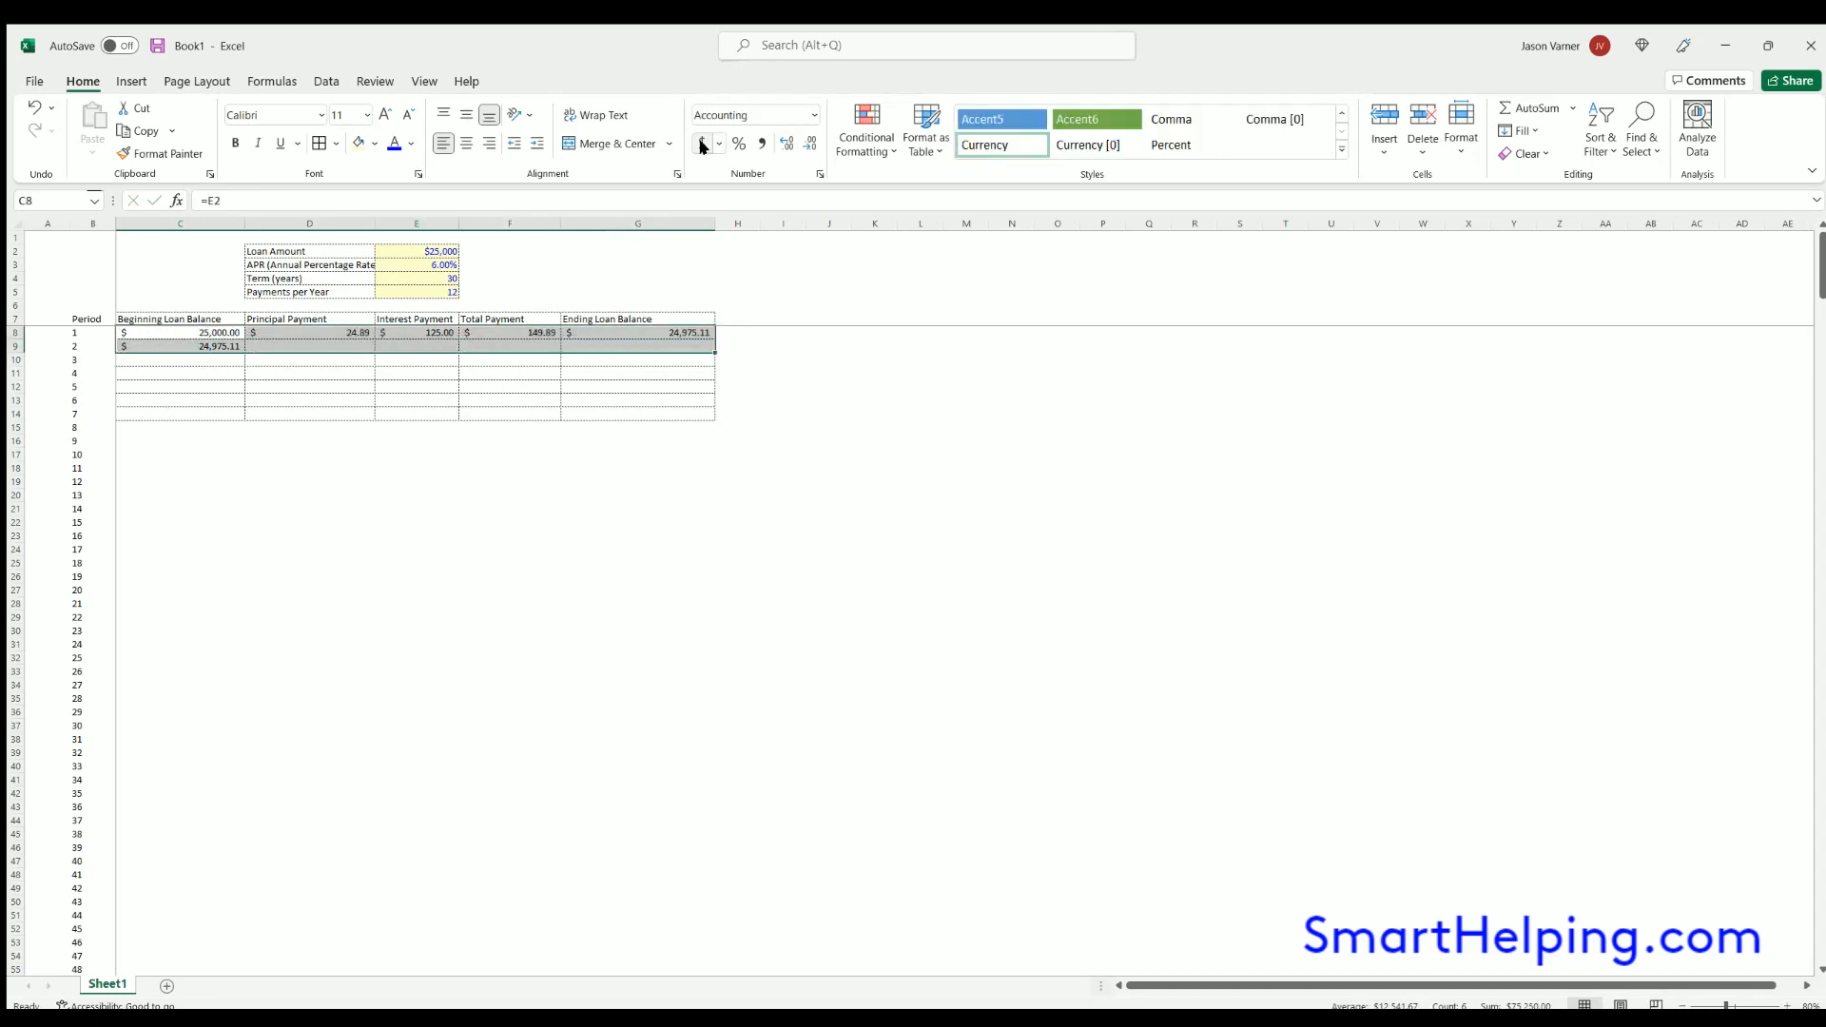
key("ctrl+1")
left_click(781, 432)
left_click(1012, 495)
left_click(1075, 757)
left_click(414, 626)
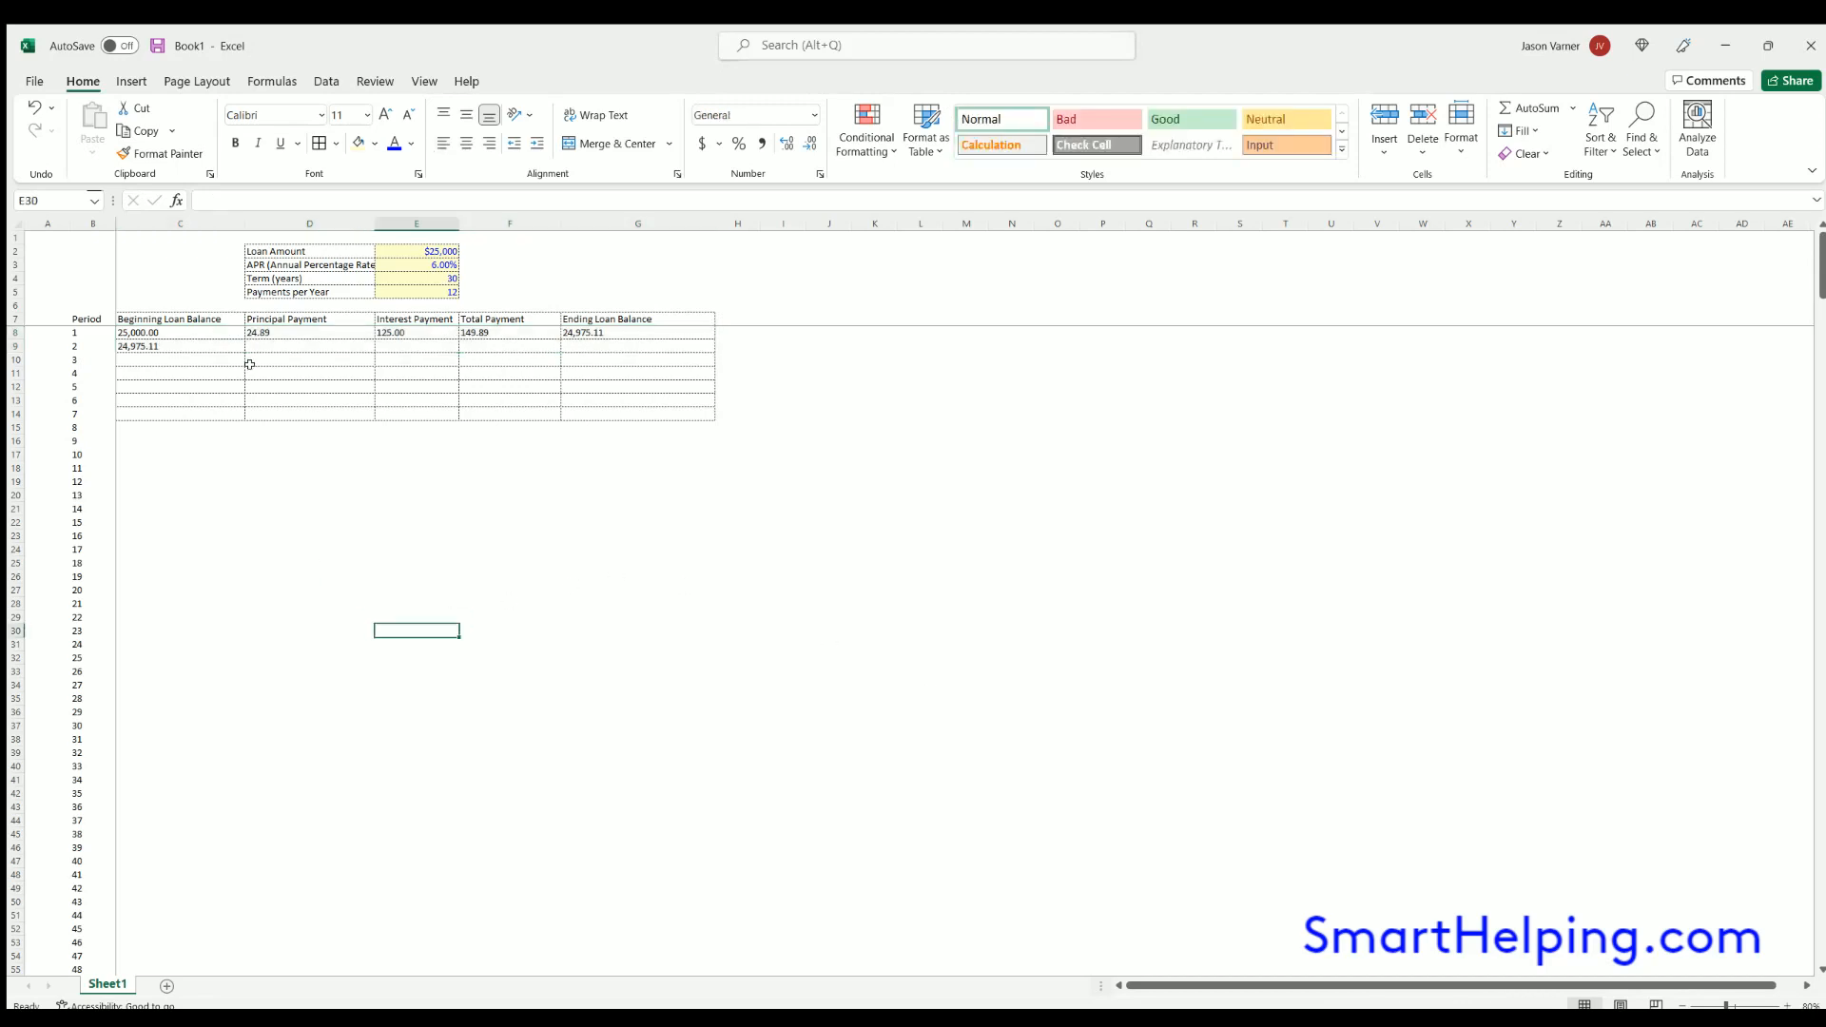
- Copy the D8:G8 formulas into row 9 and fill C9:G9 down through all listed periods
left_click(282, 328)
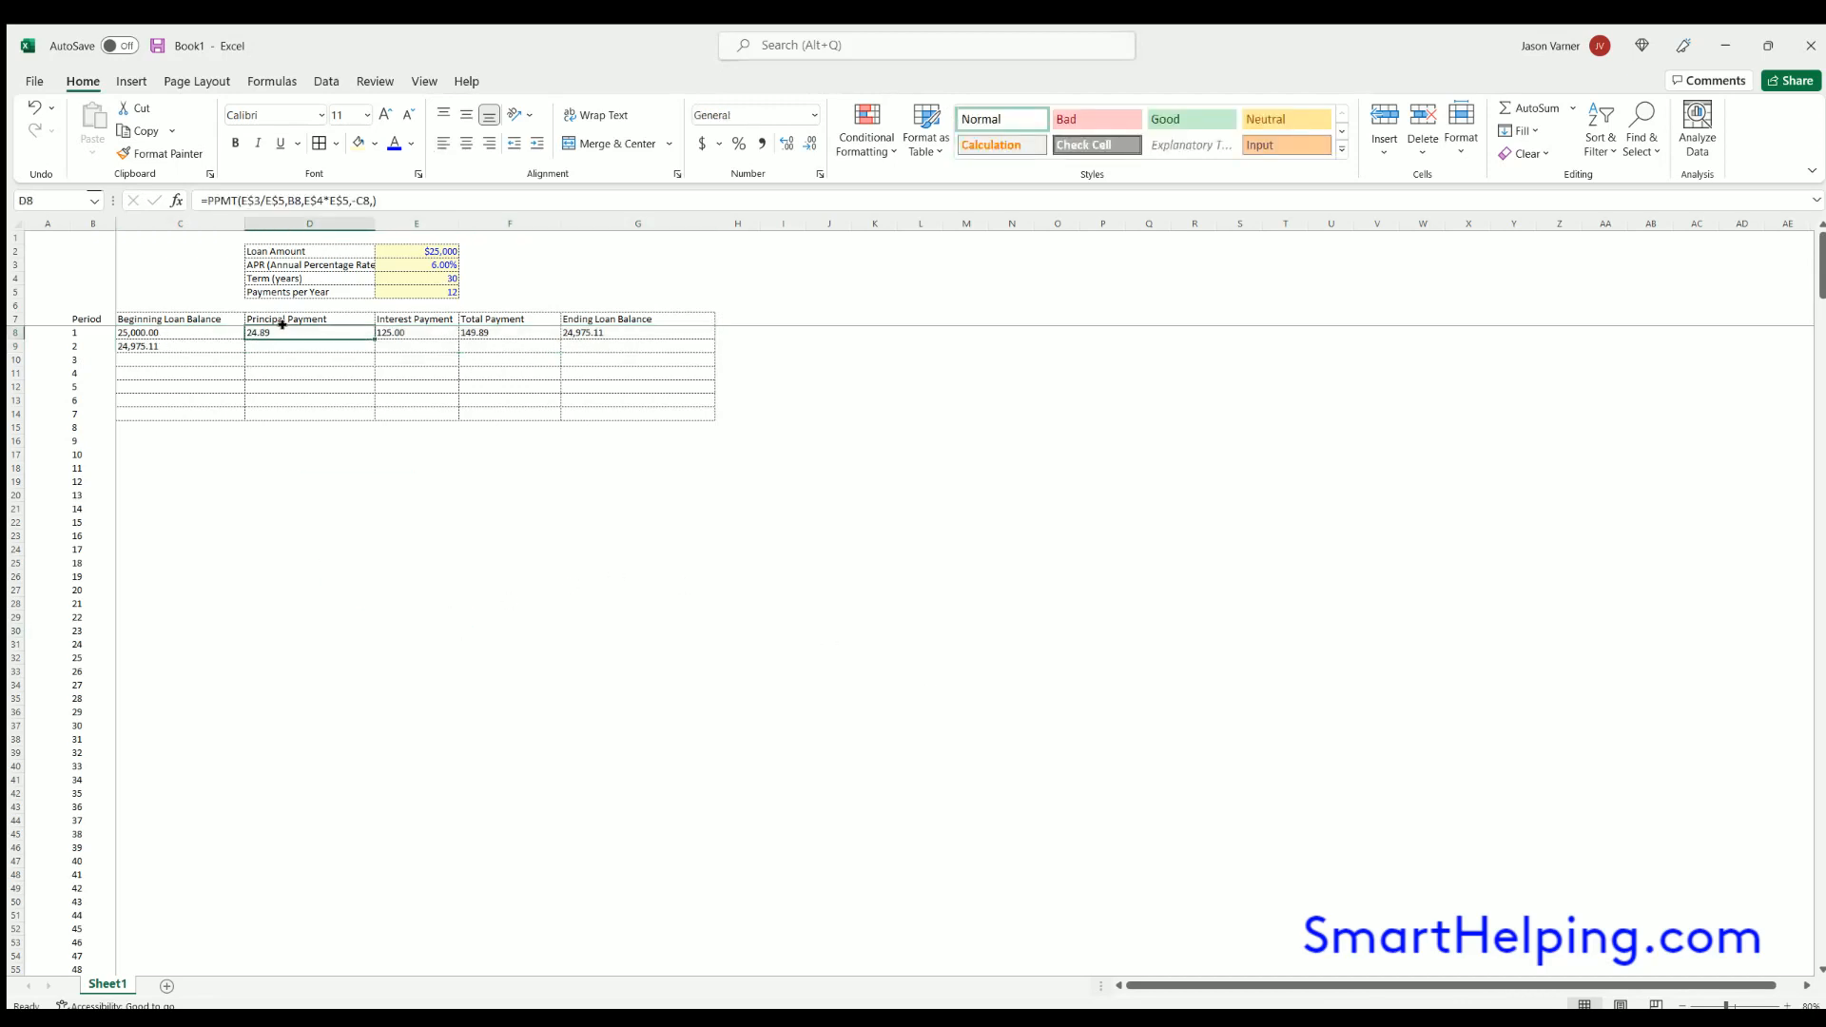
left_click_drag(457, 328, 713, 352)
left_click_drag(161, 344, 703, 346)
double_click(715, 352)
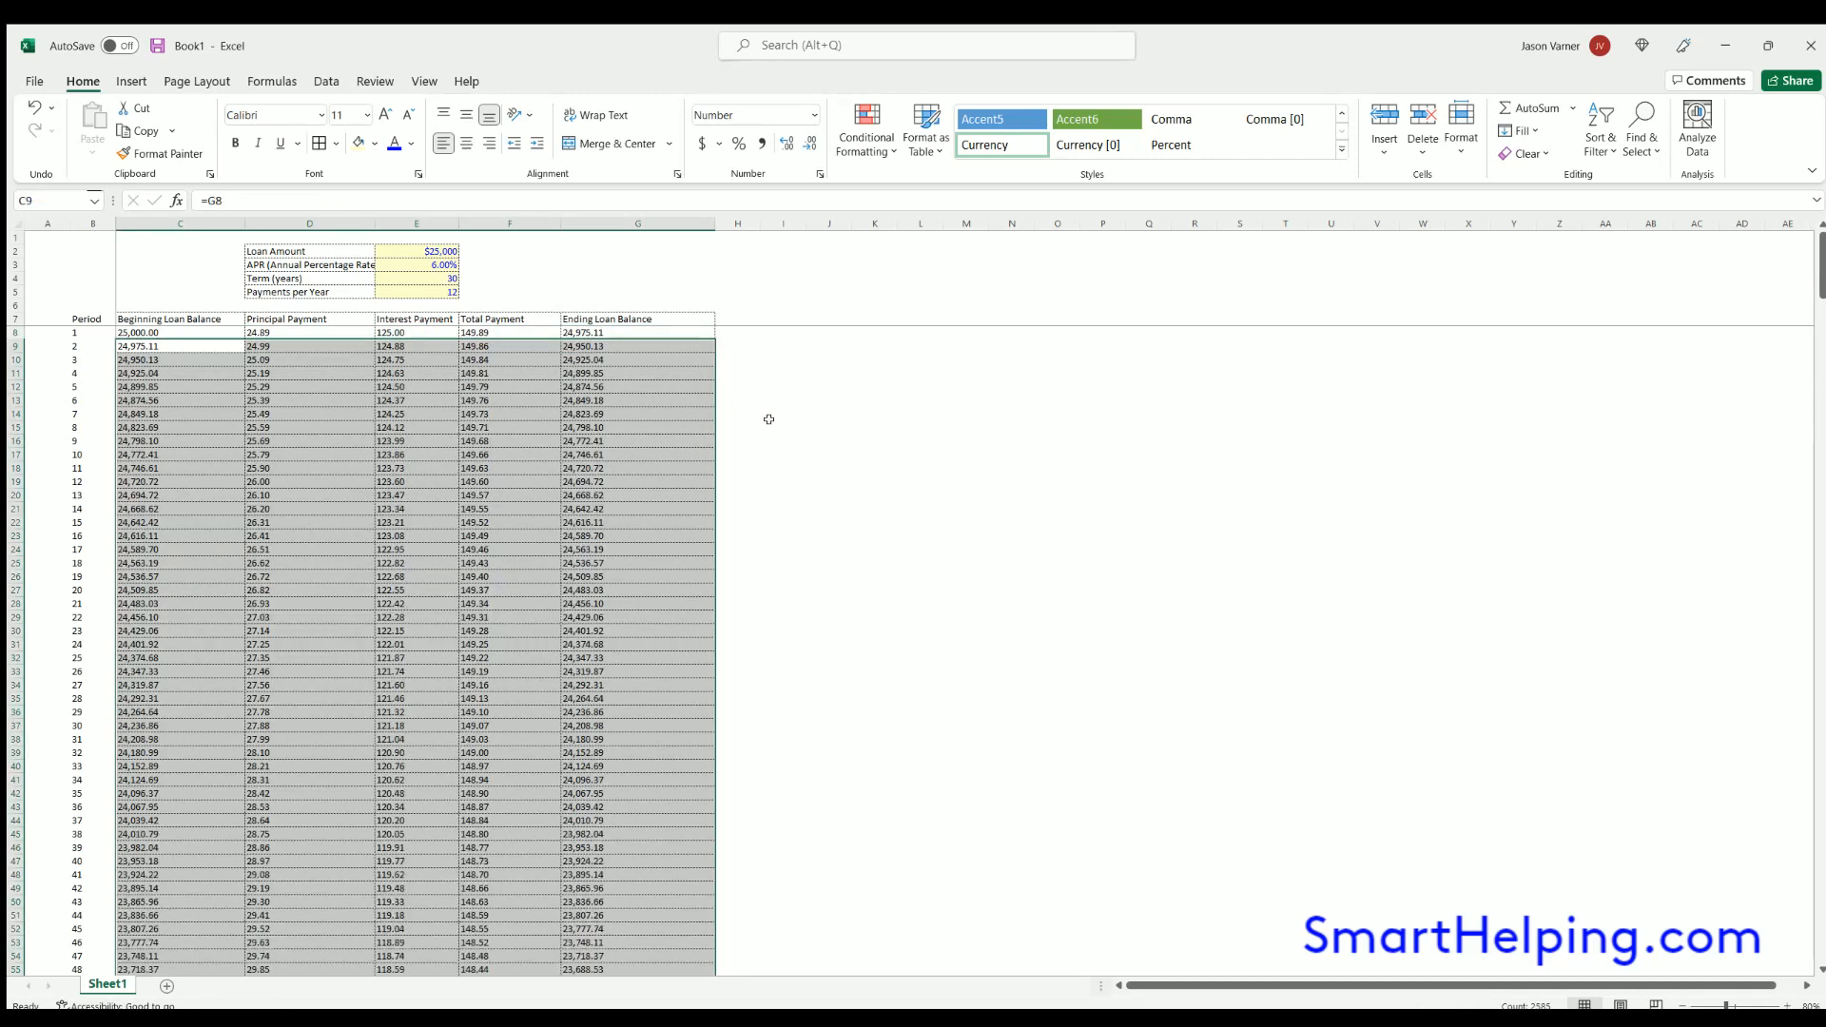
left_click(900, 493)
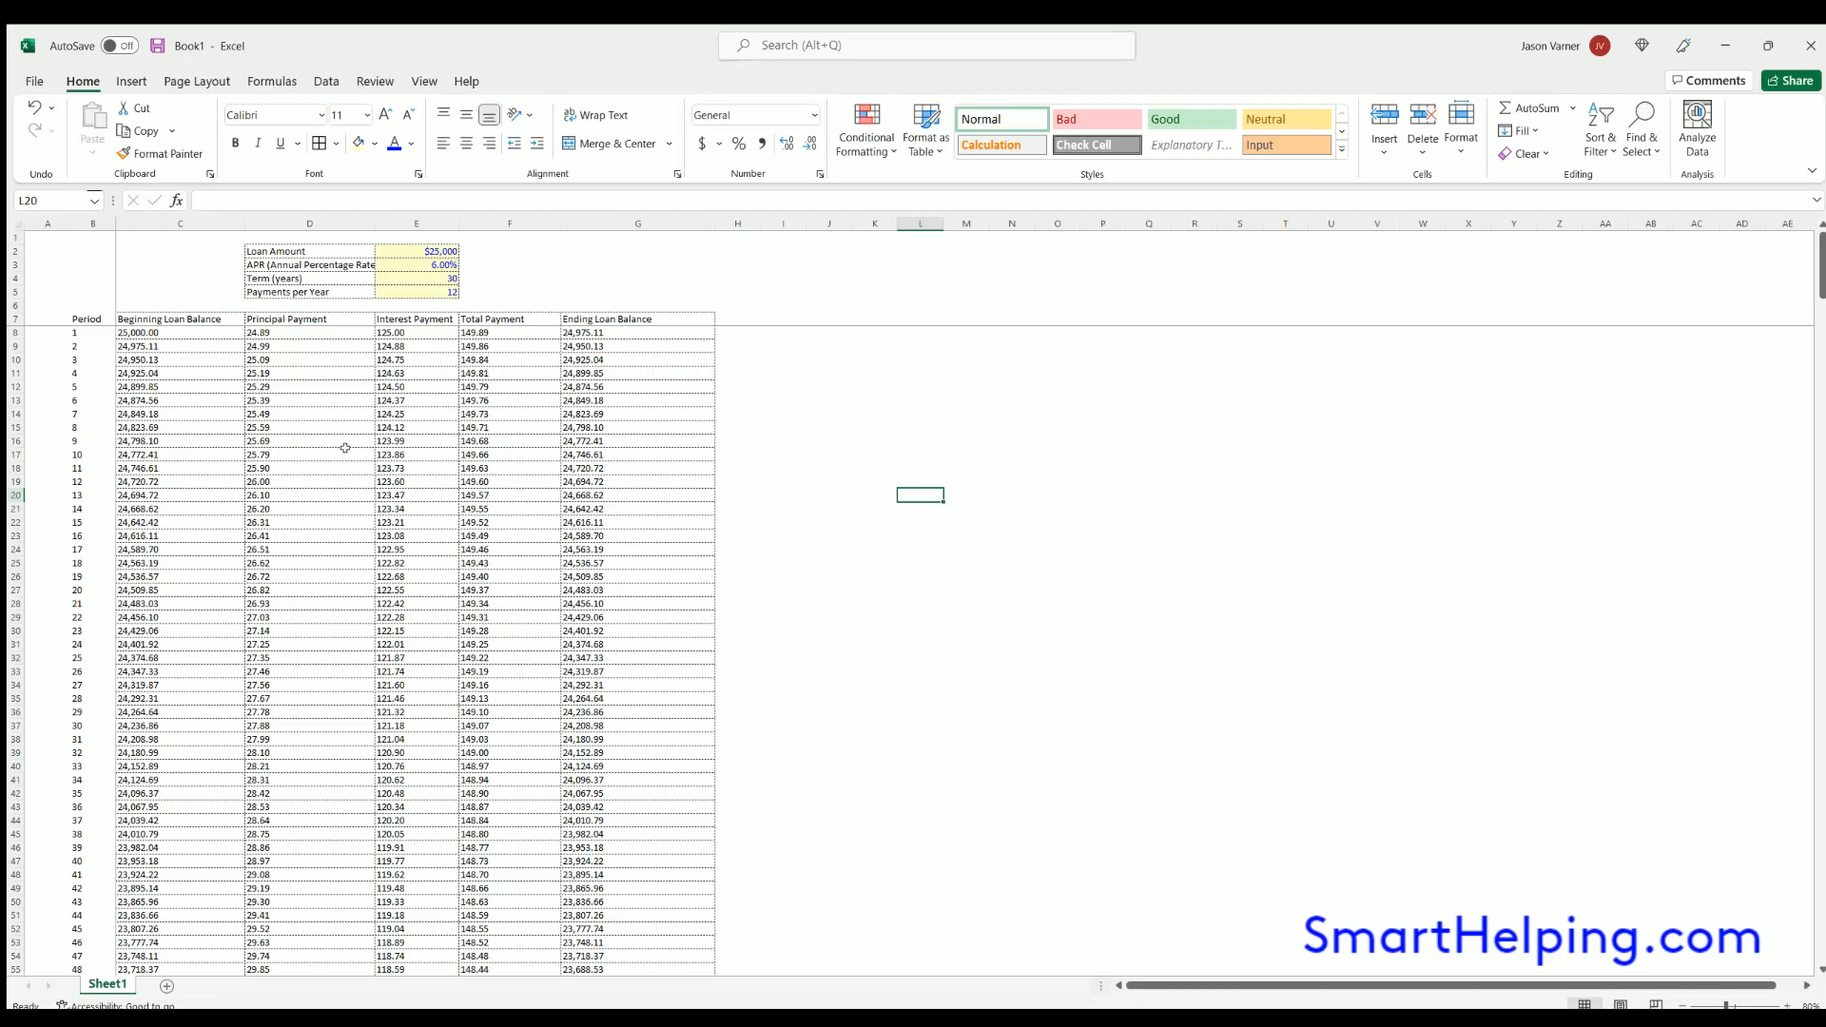
- Examine the schedule rows around period 360 and the PPMT formula for period 361 in D368
scroll(353, 495, "down", 20)
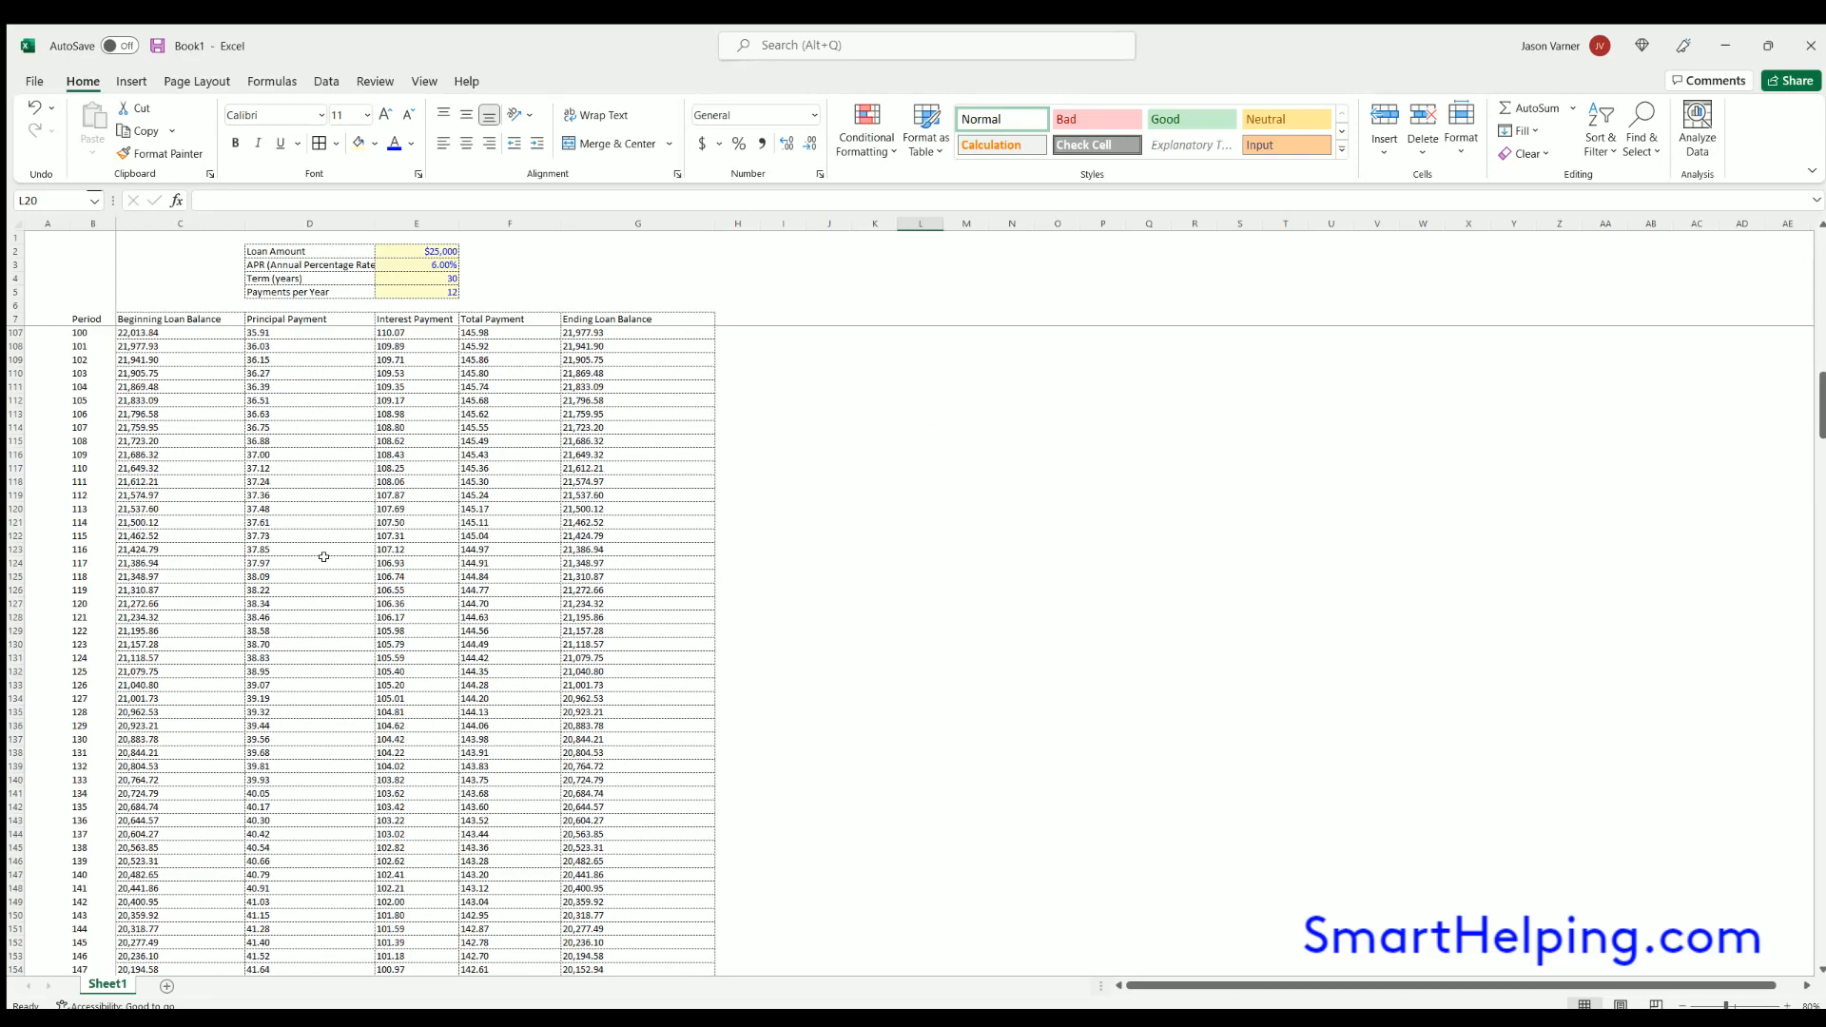
scroll(325, 553, "down", 20)
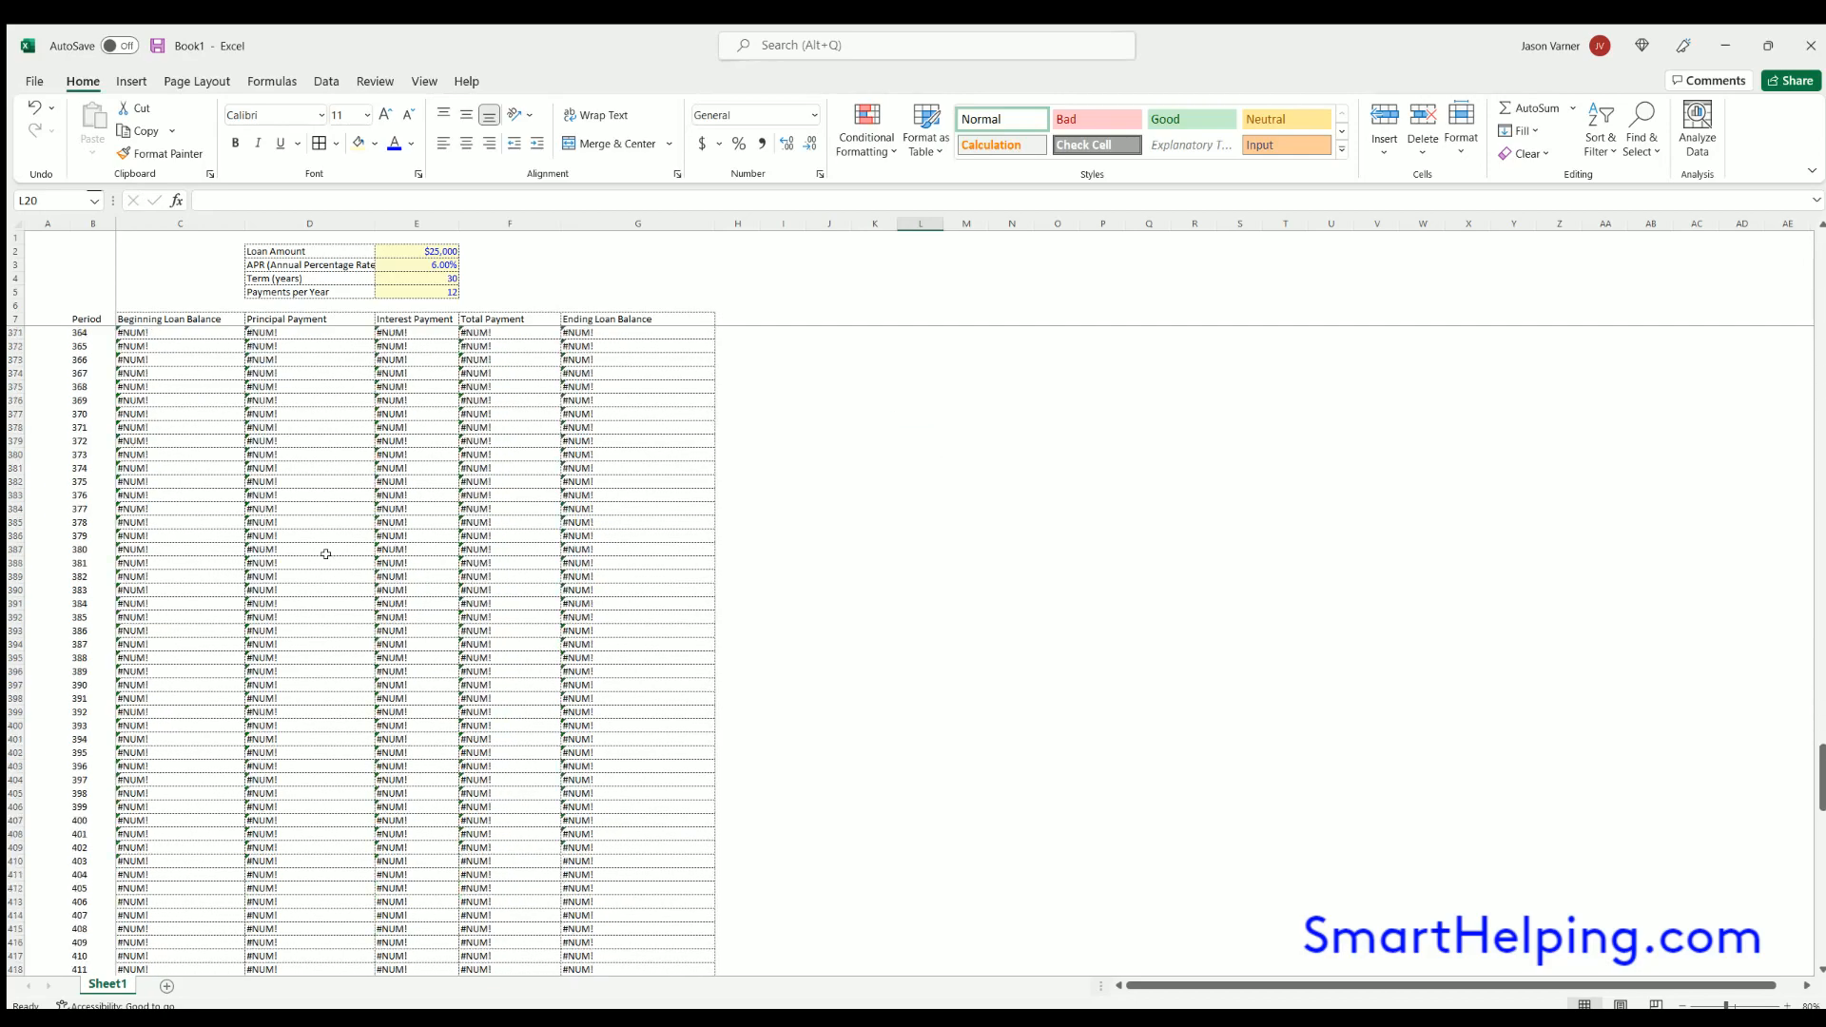
left_click(389, 580)
left_click(175, 587)
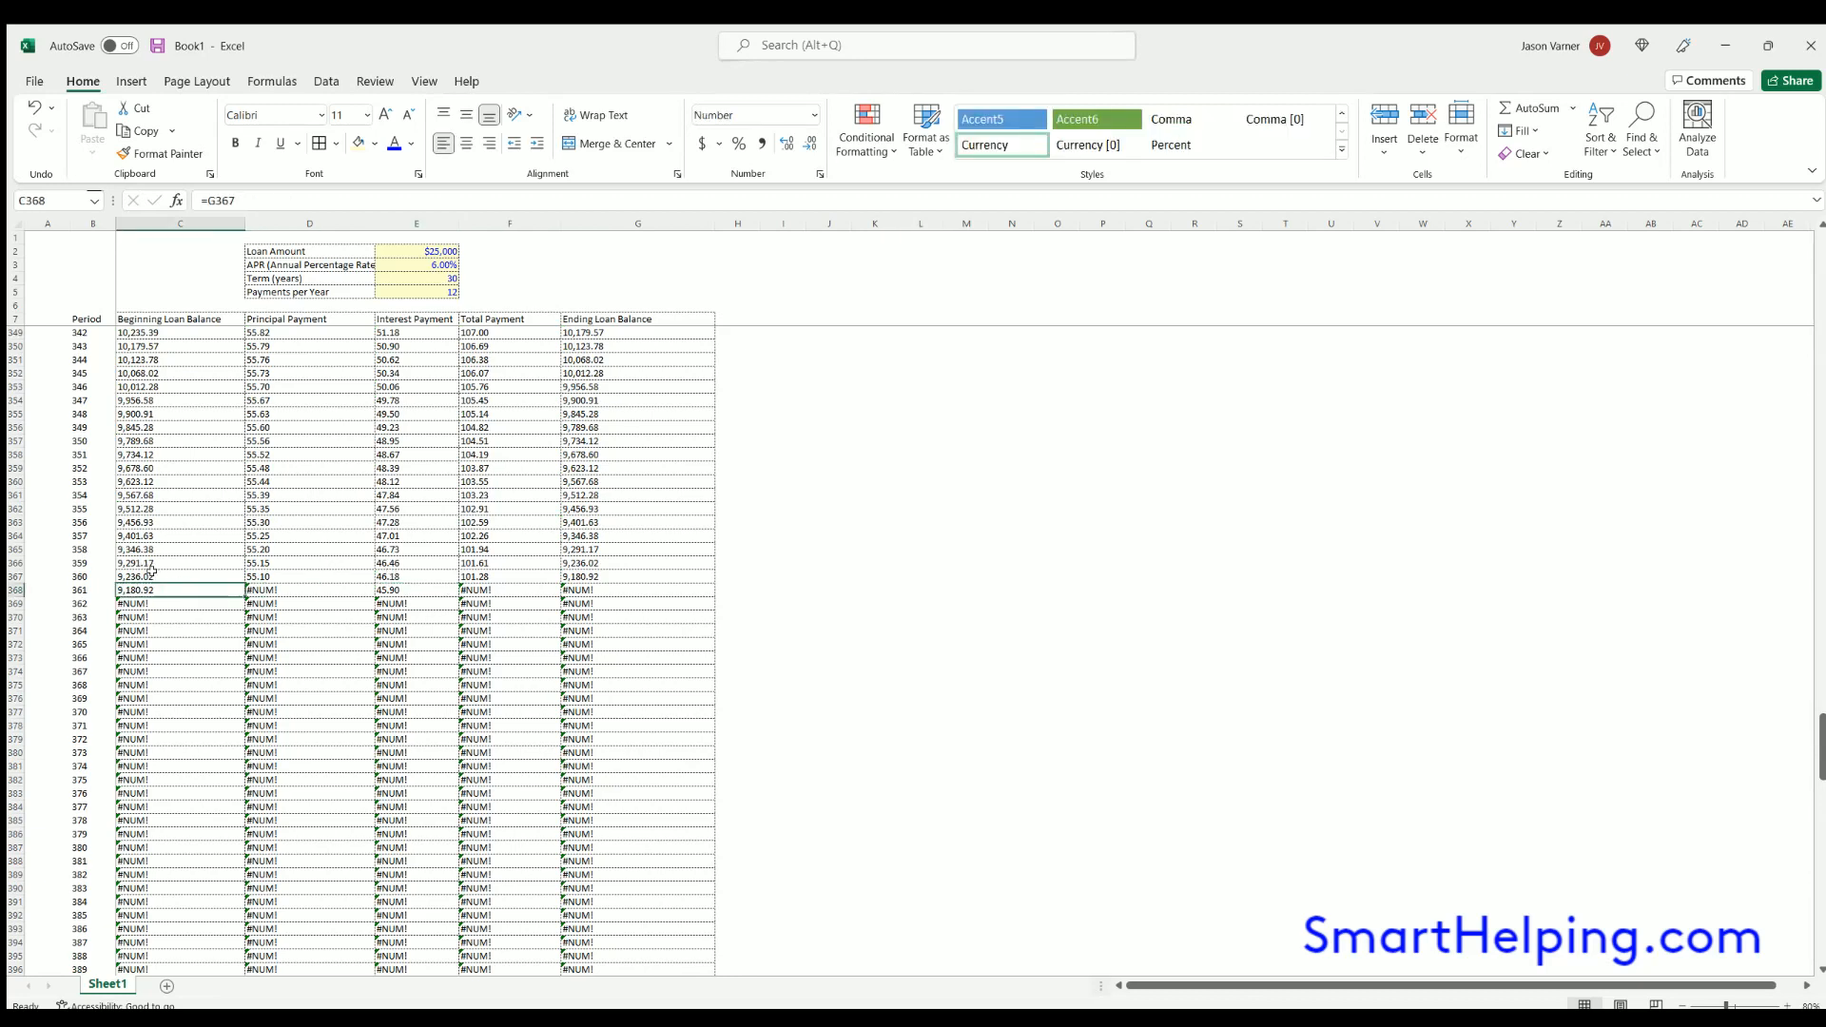
left_click(160, 575)
left_click_drag(209, 568, 567, 574)
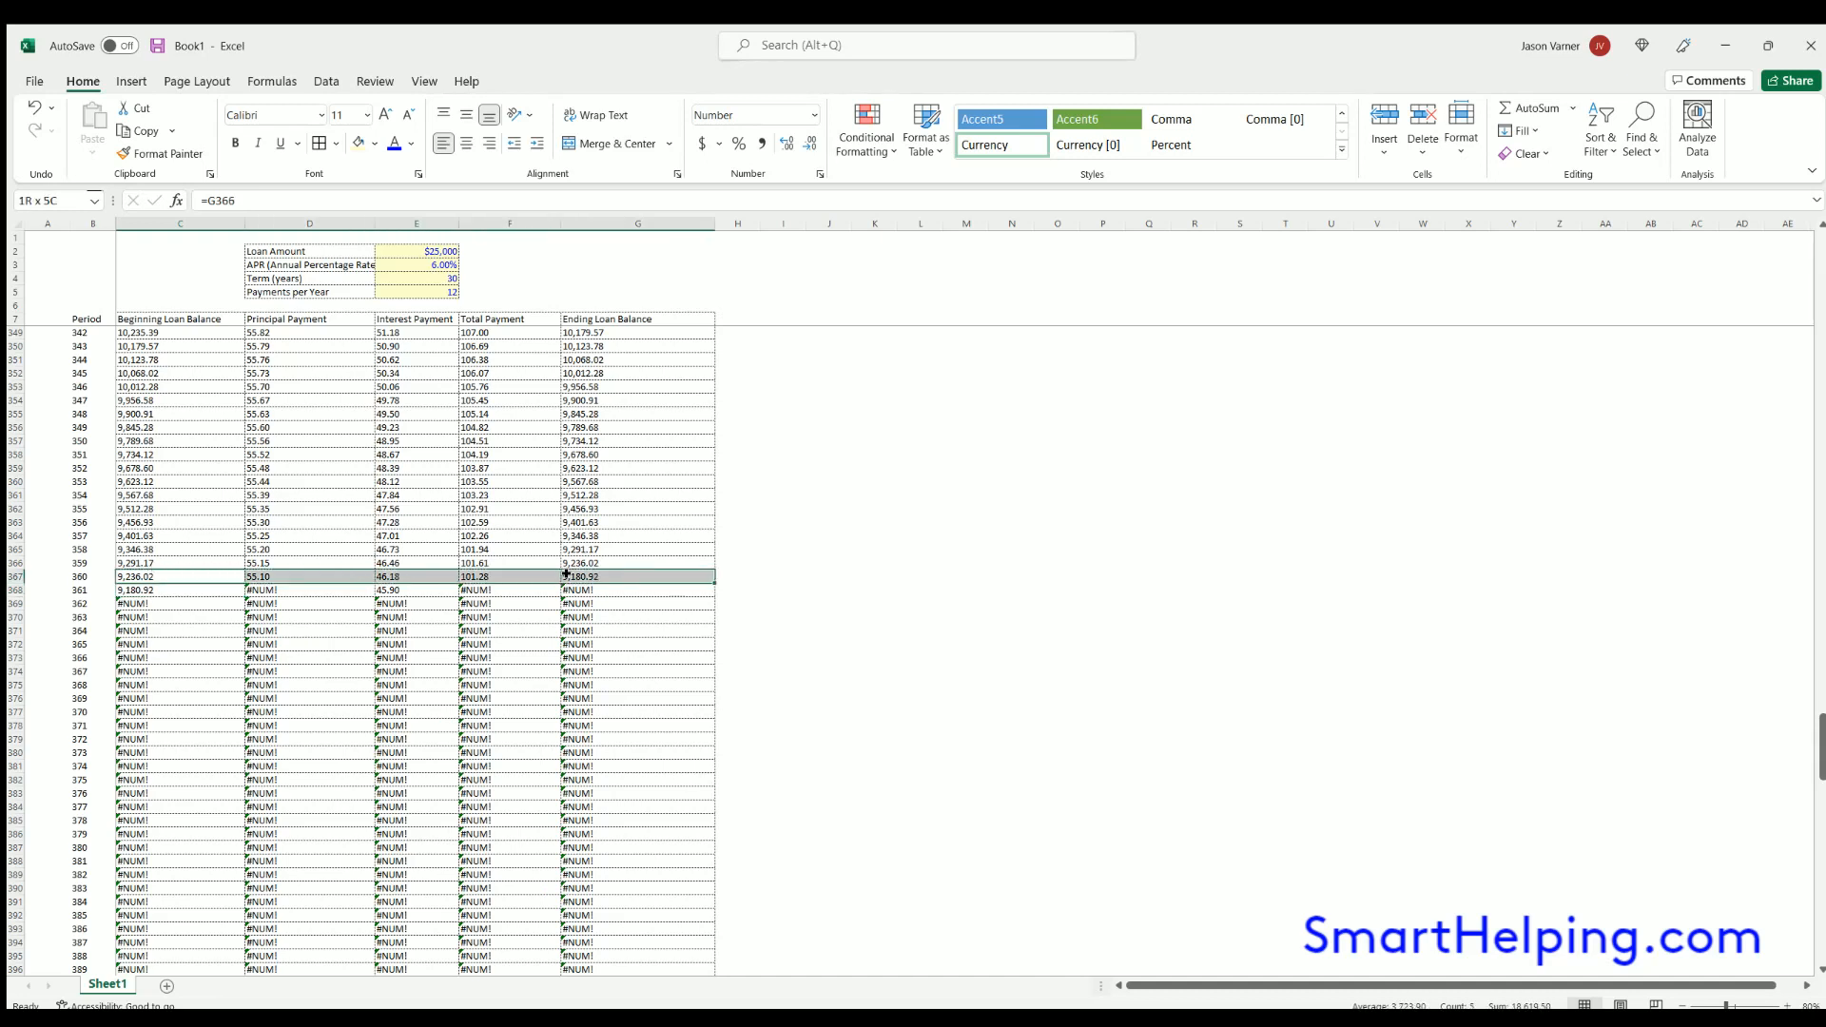
left_click(595, 574)
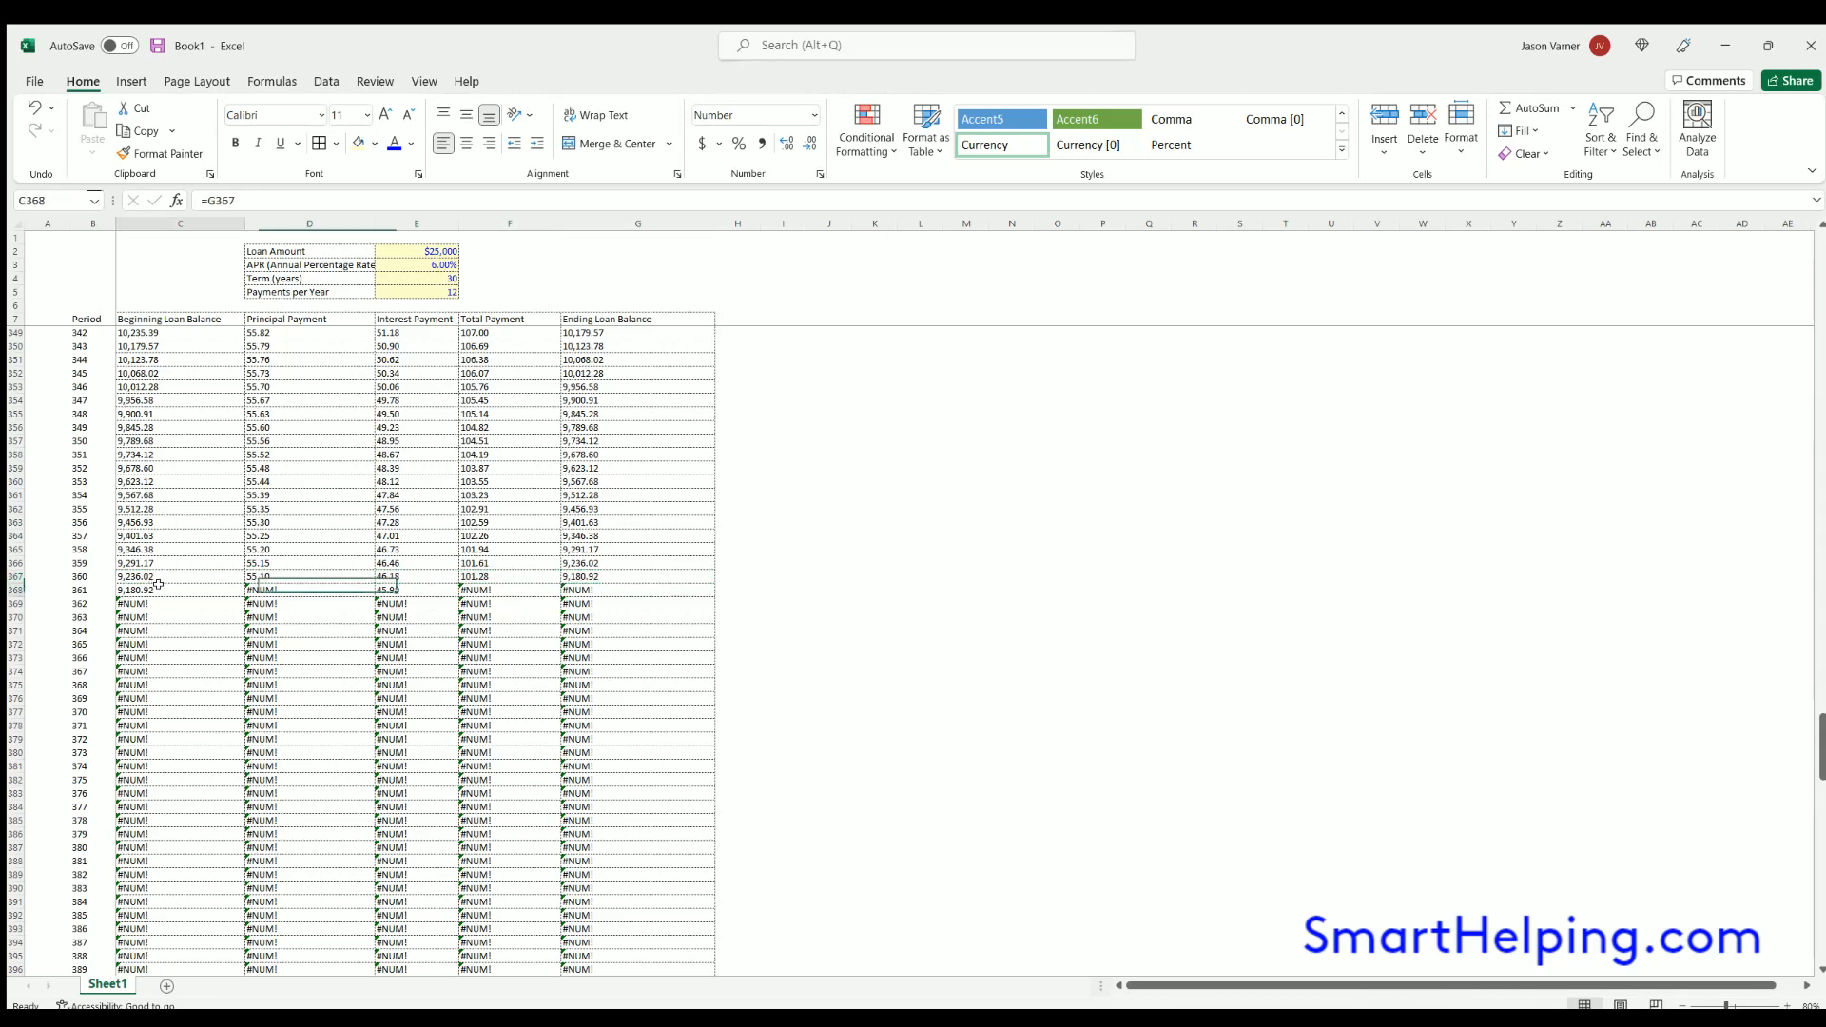
double_click(272, 584)
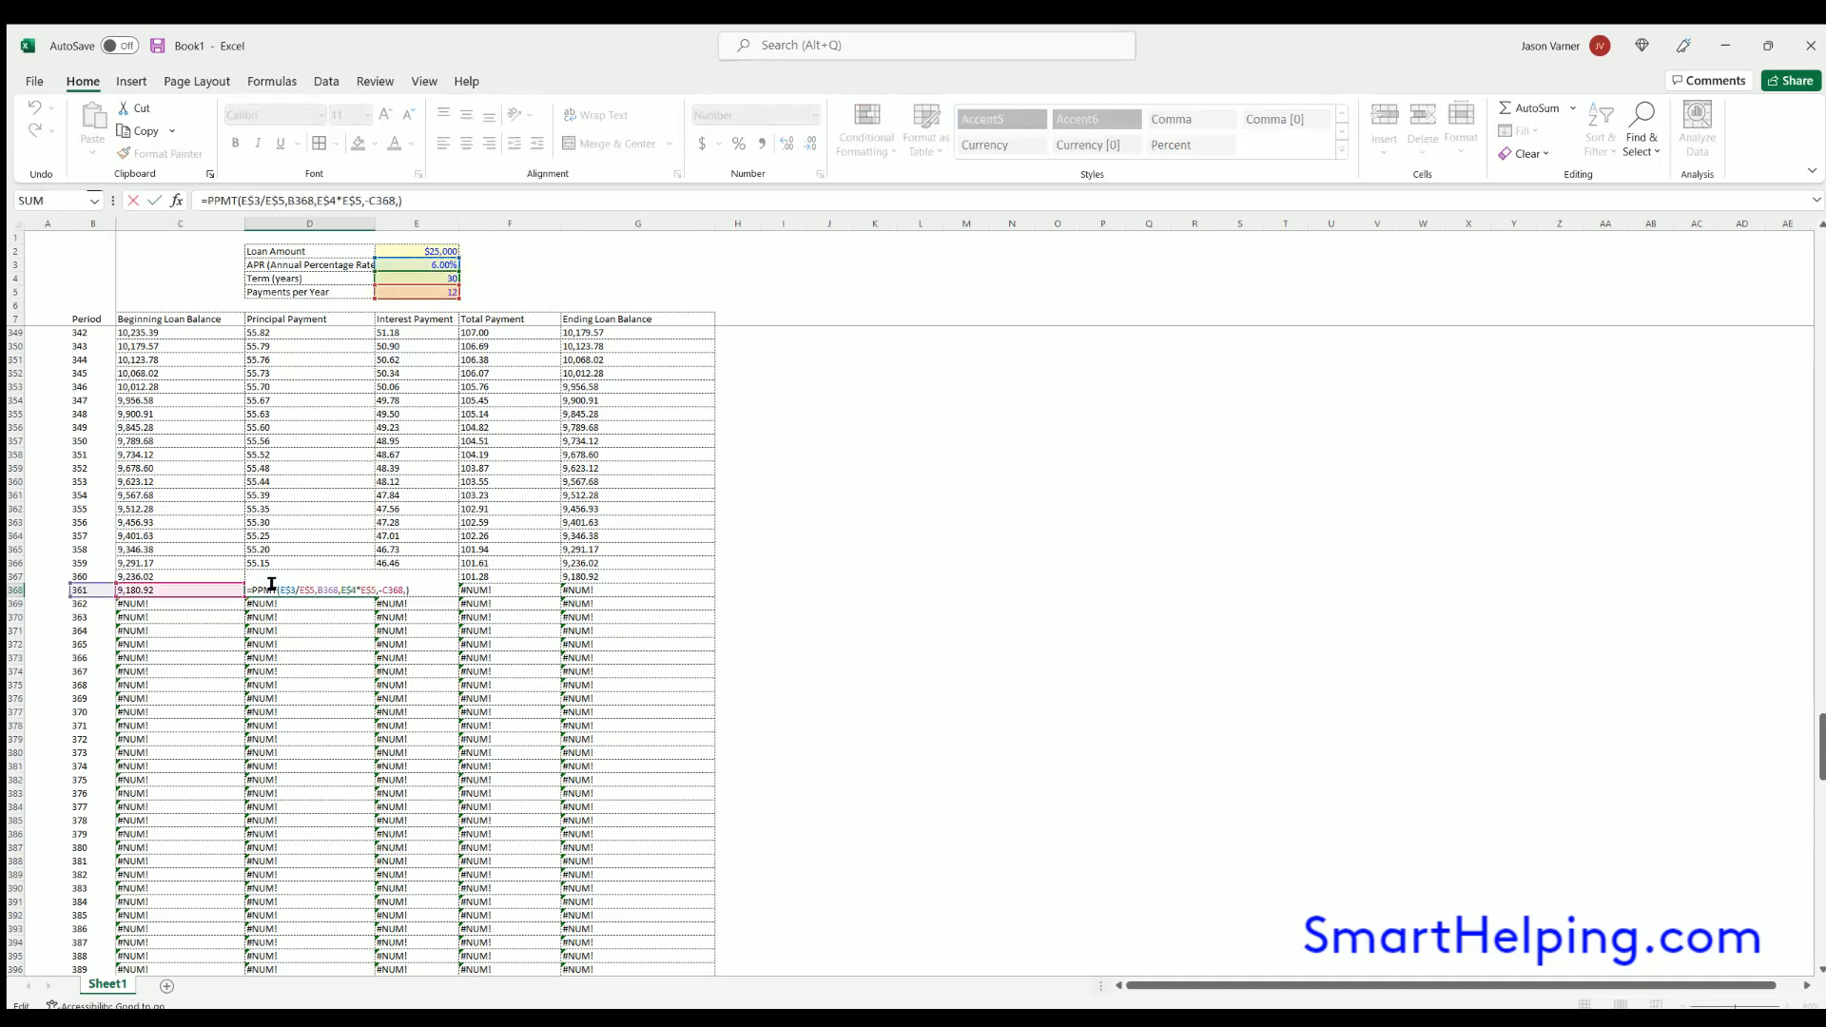
key("Escape")
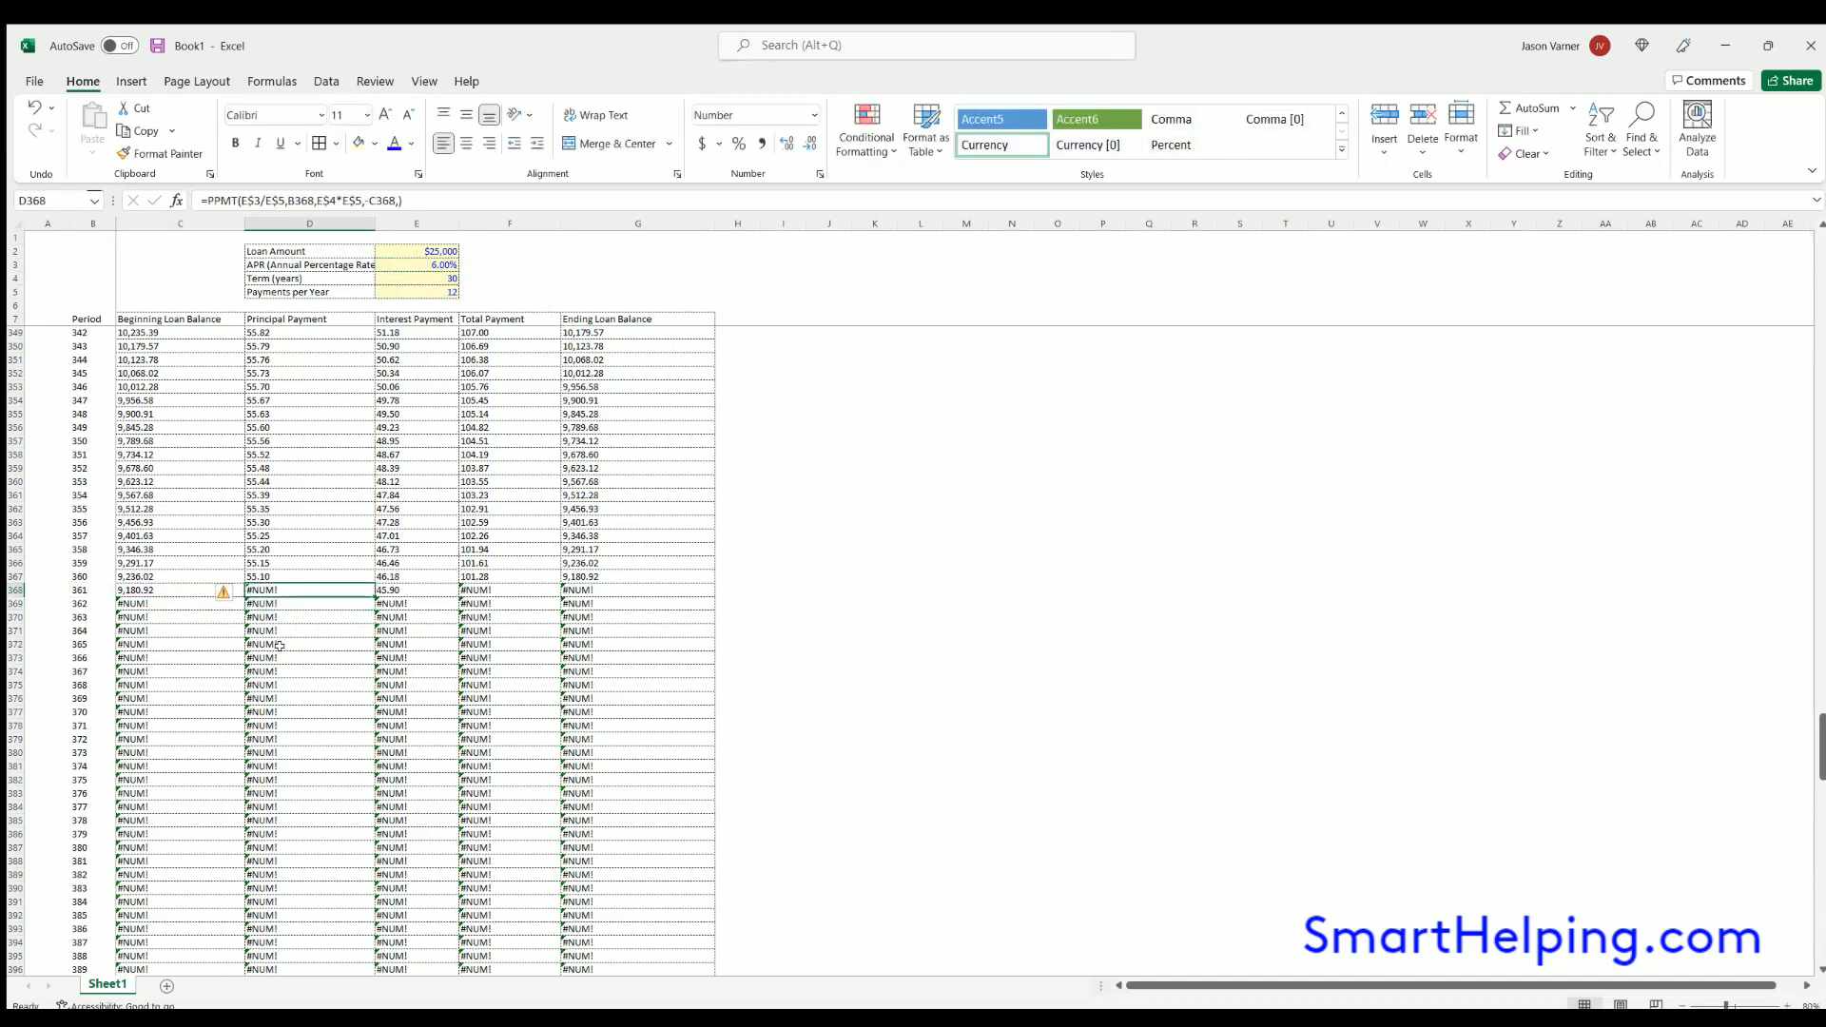
- Try starting the period numbering at 0 in B8, and undo that change
scroll(279, 645, "up", 20)
scroll(279, 646, "up", 20)
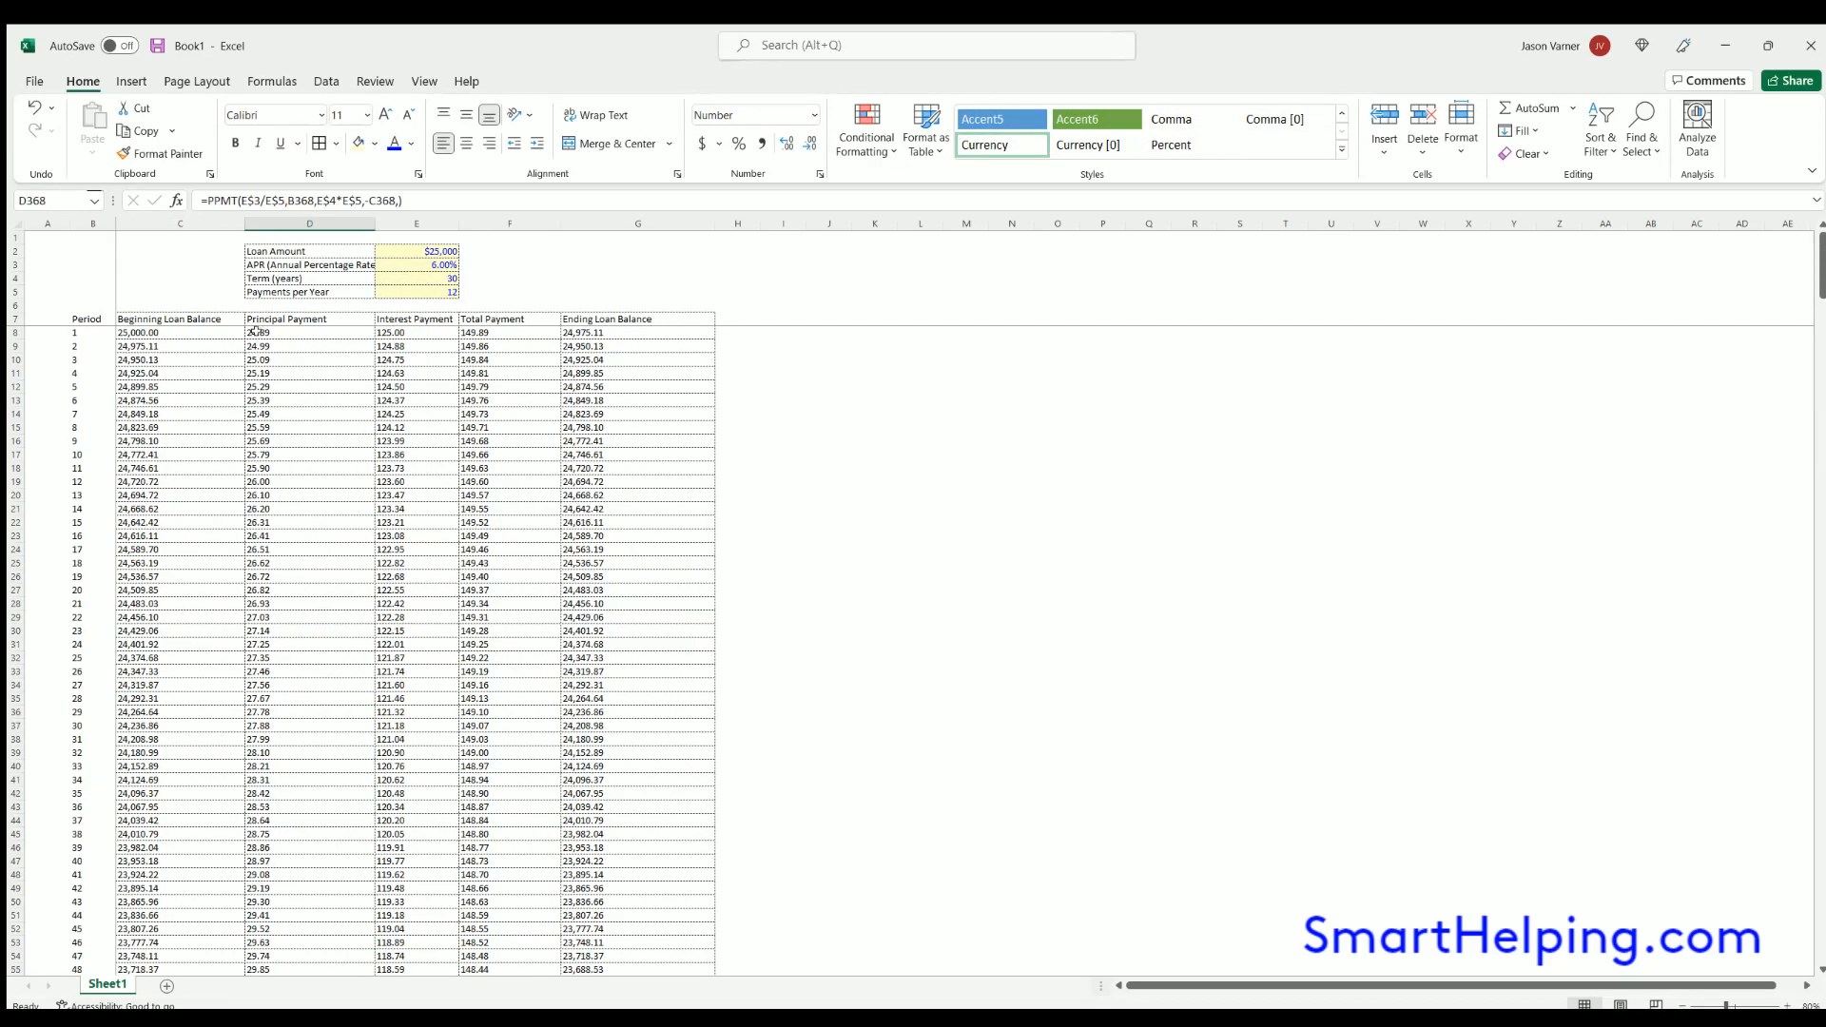
left_click(76, 328)
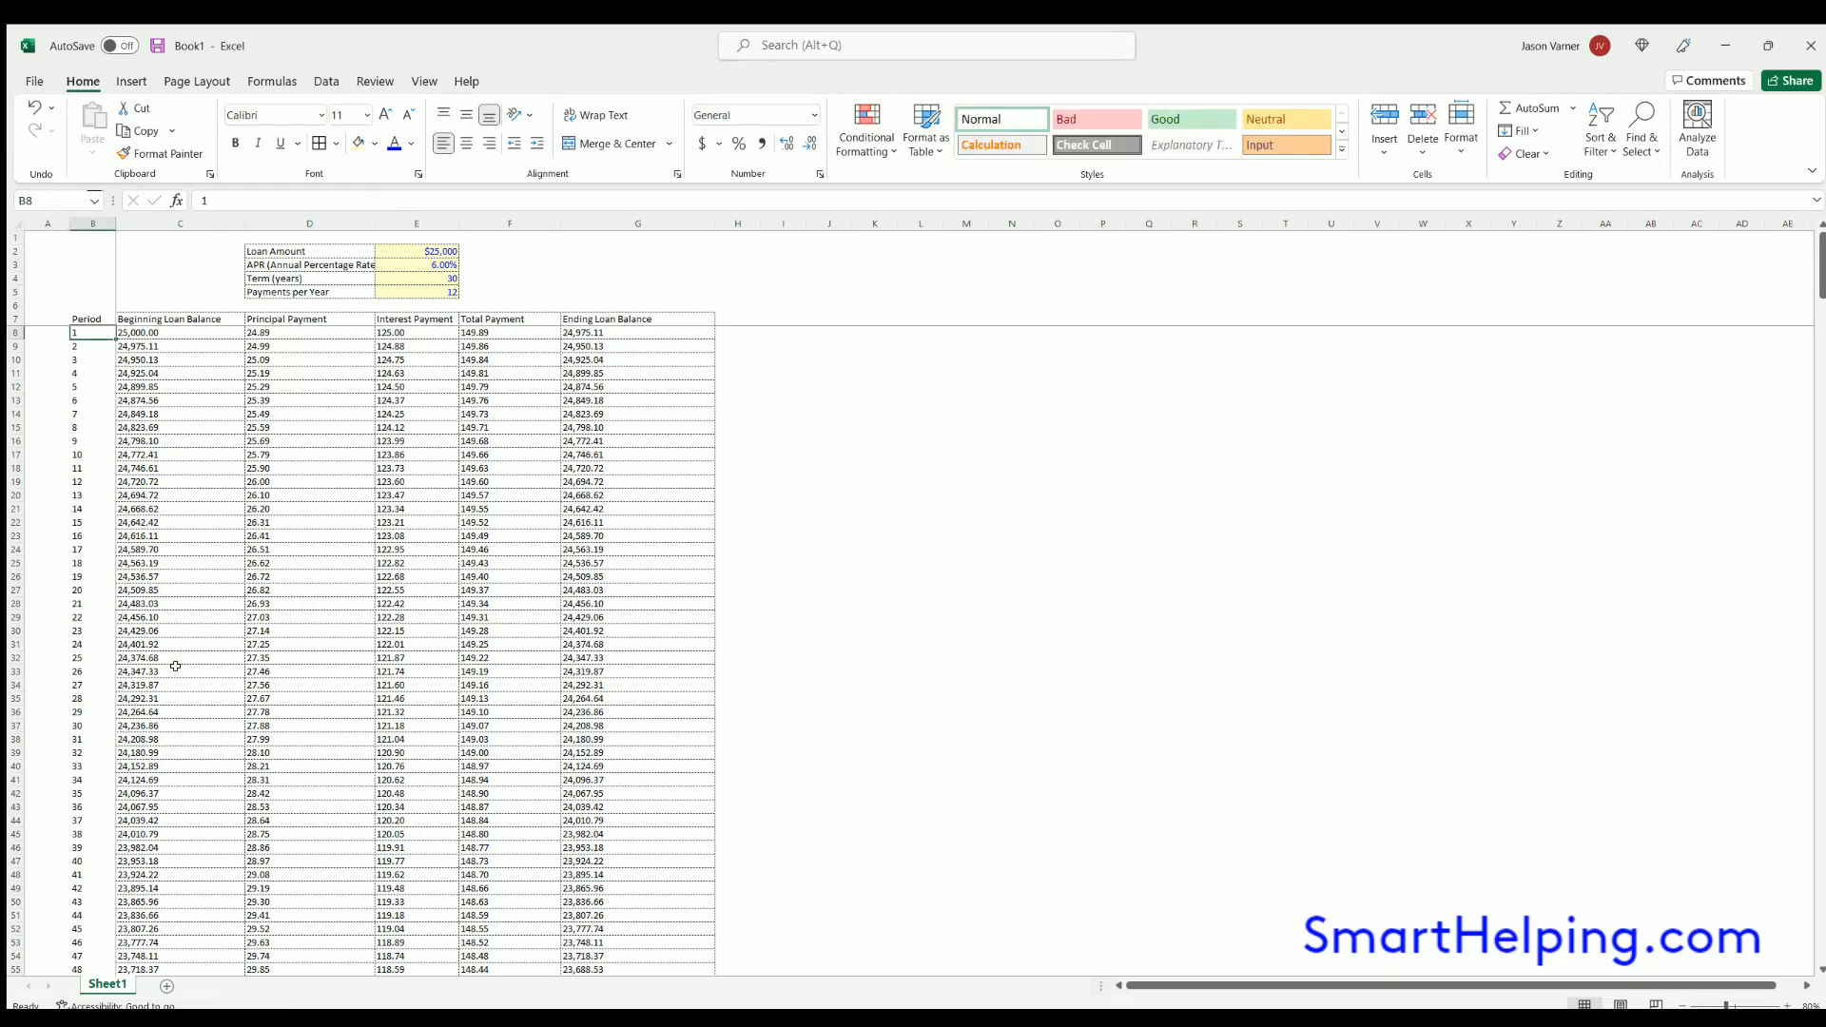
type("0")
key("Return")
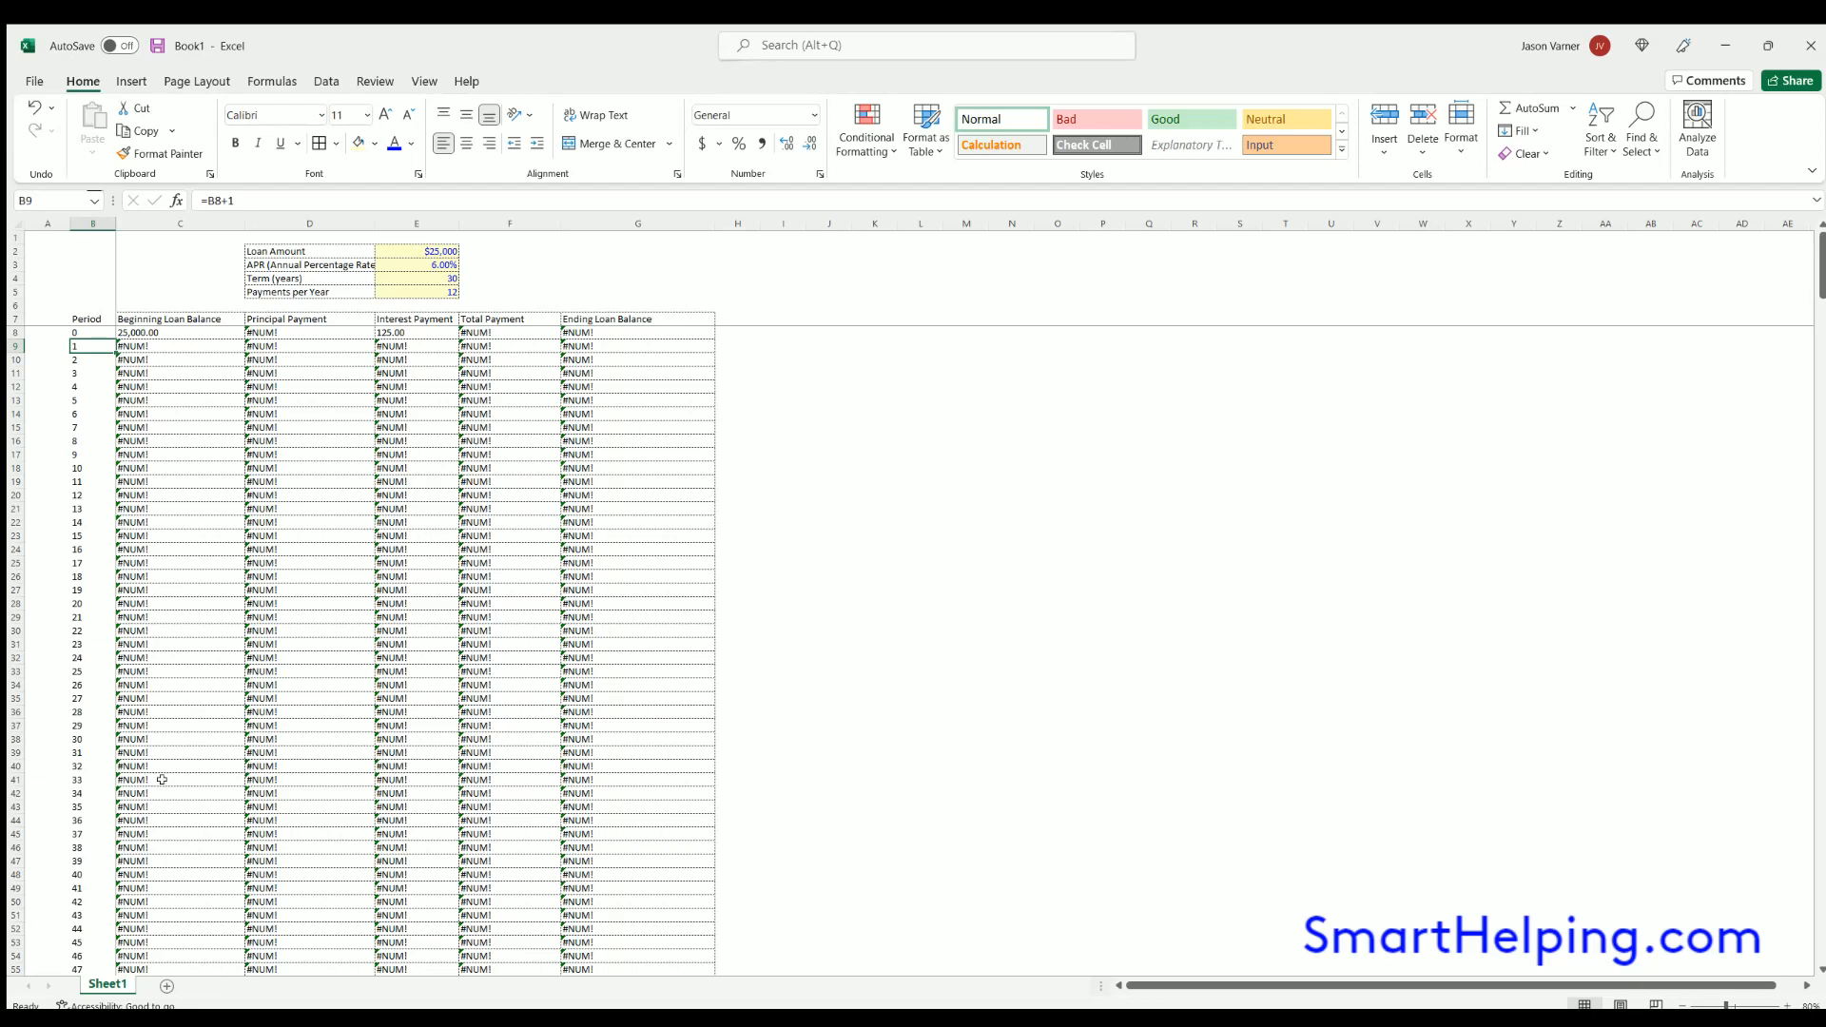
left_click(31, 109)
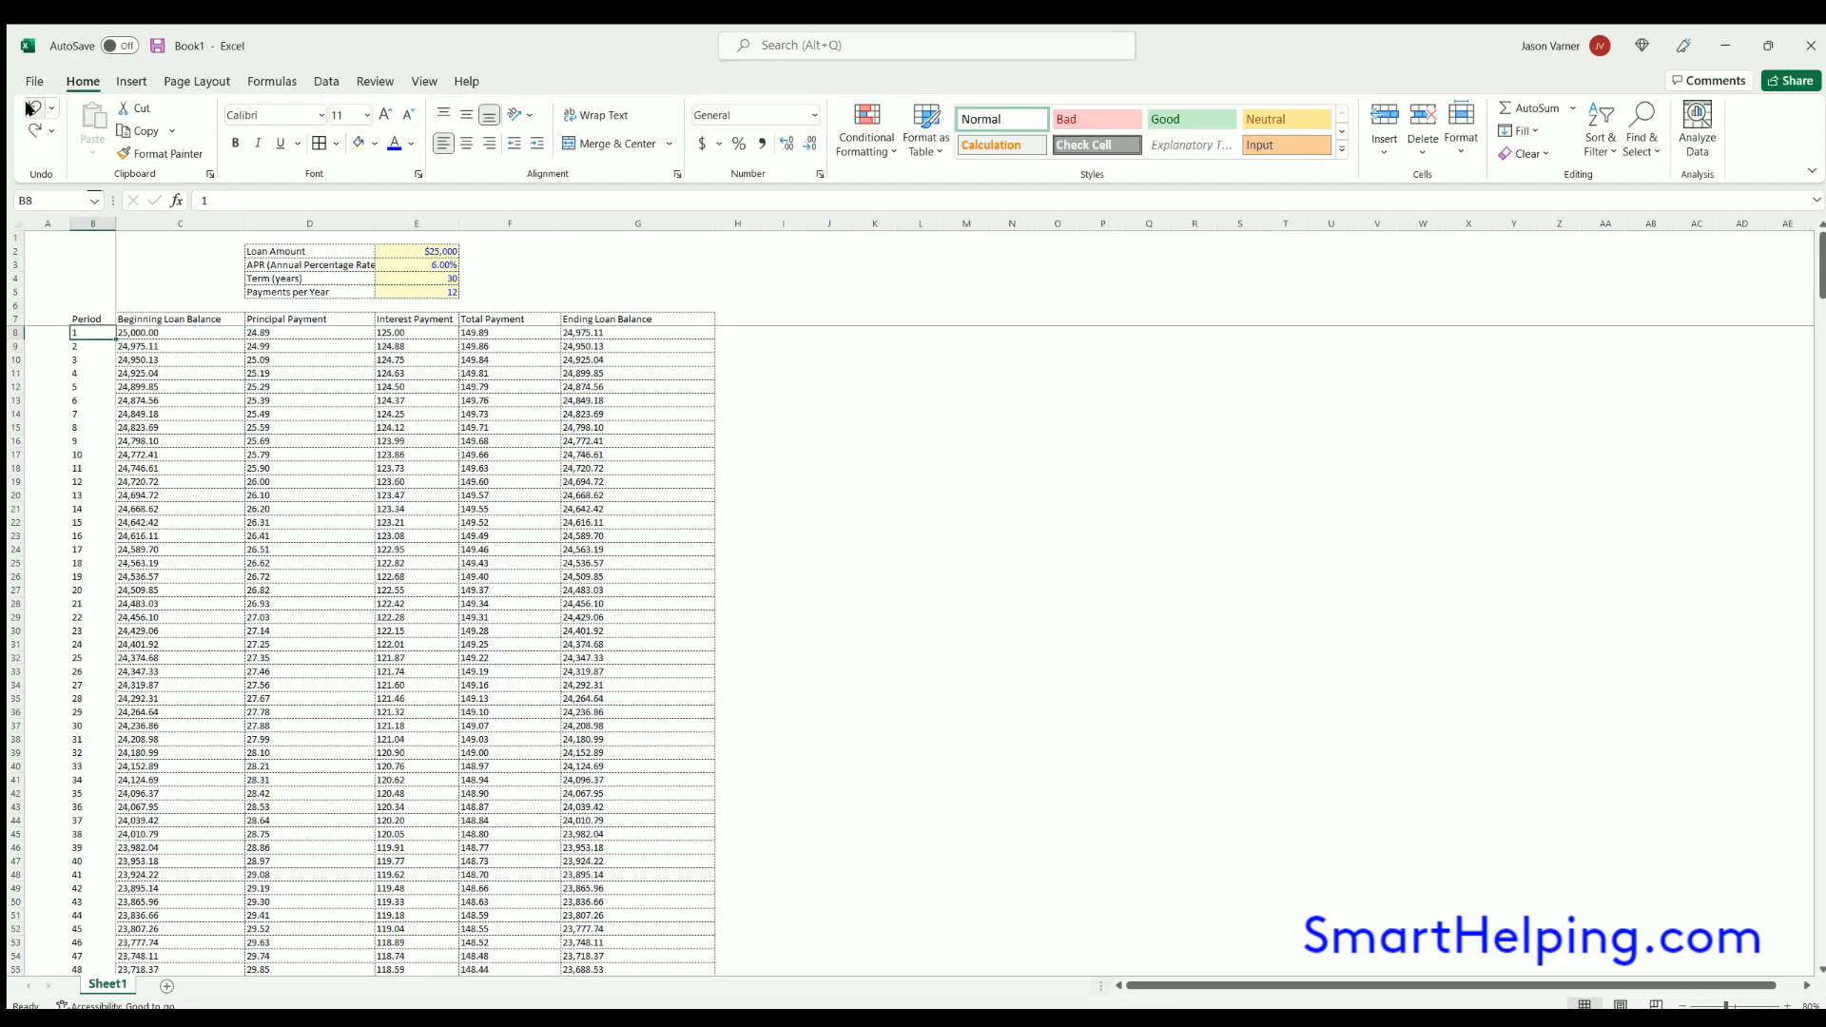
- Make the amortization table's header row B7:G7 bold
left_click_drag(82, 319, 623, 317)
left_click(235, 143)
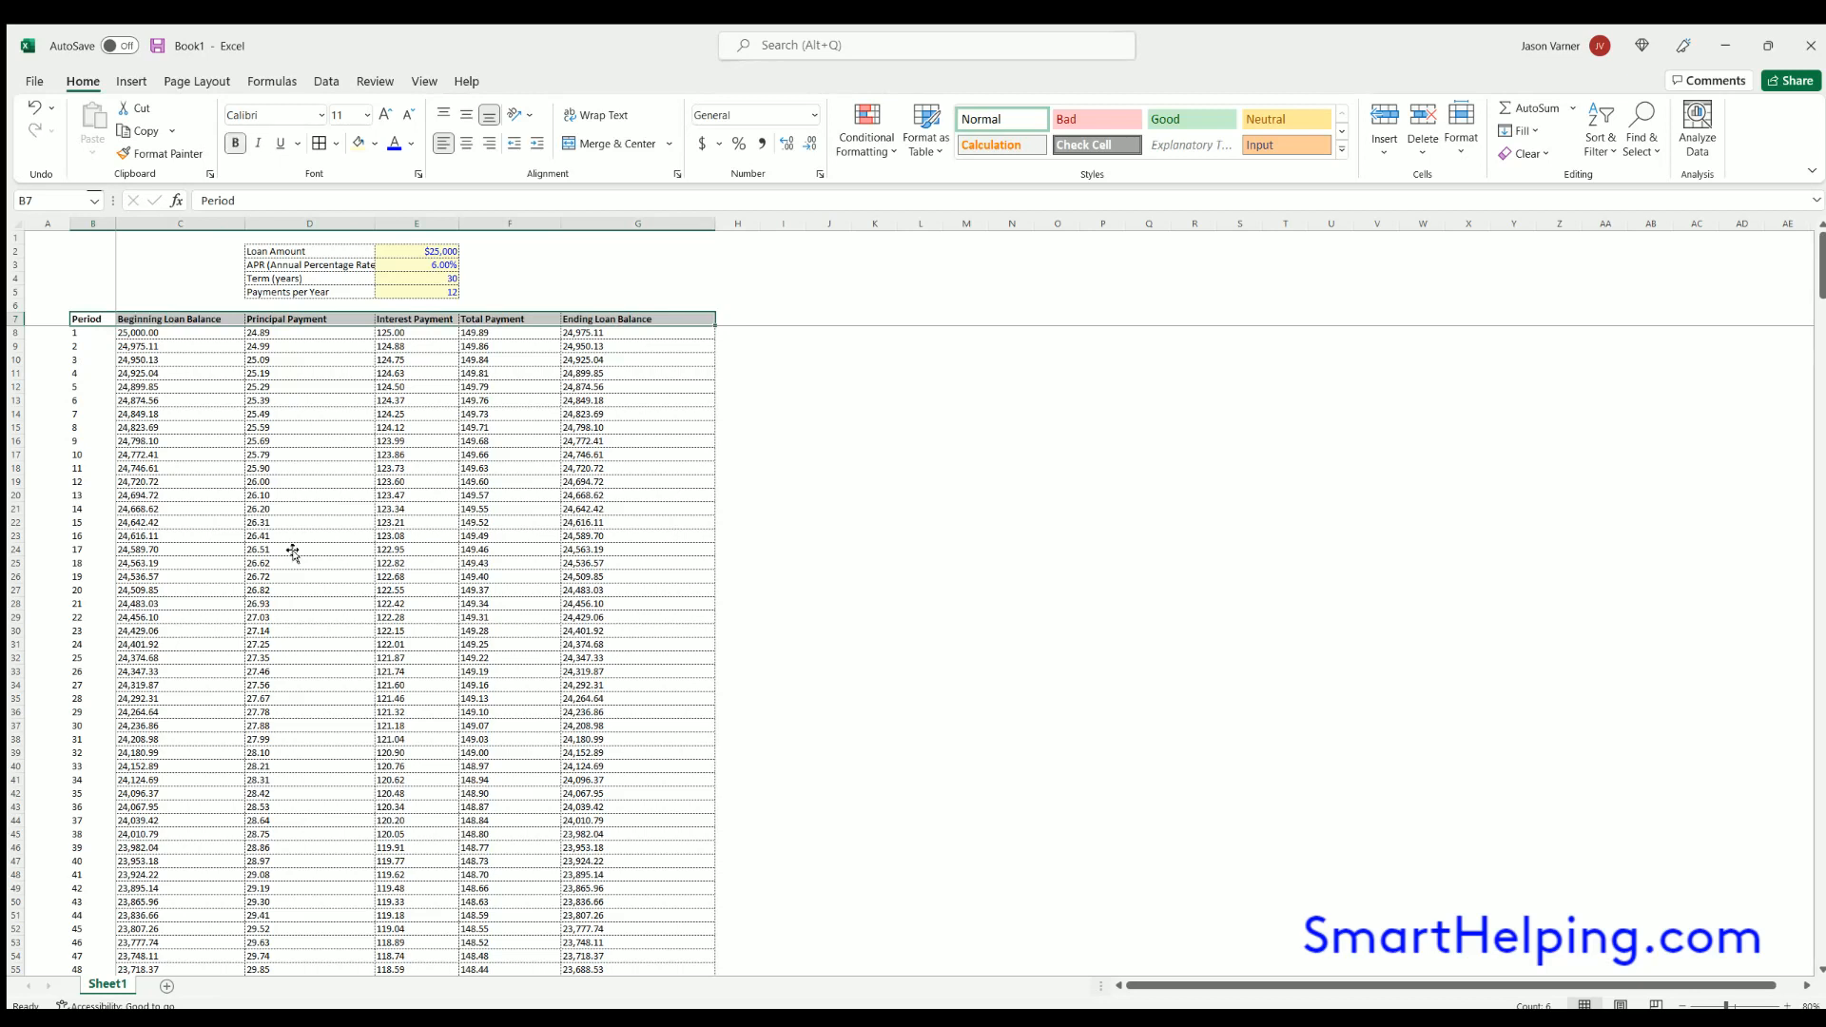
left_click(293, 557)
- Save the workbook under the file name amortization
left_click(155, 46)
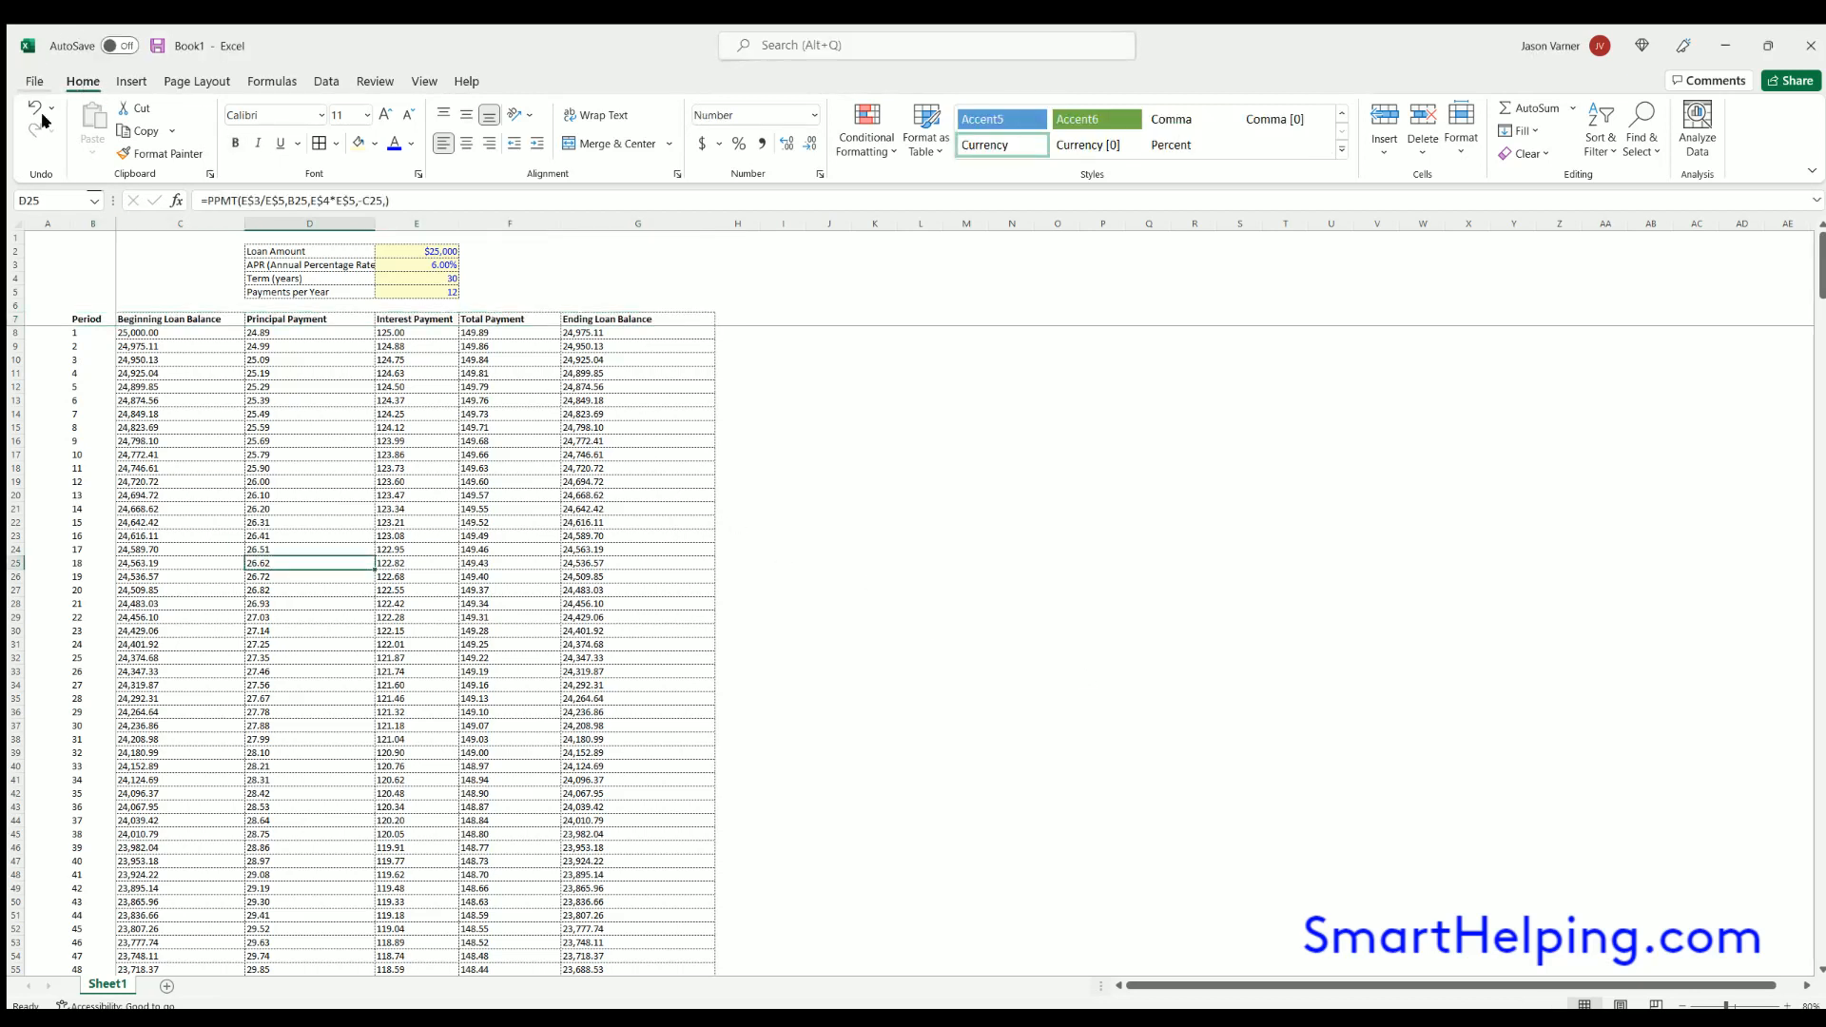
left_click(34, 81)
left_click(64, 318)
left_click(253, 452)
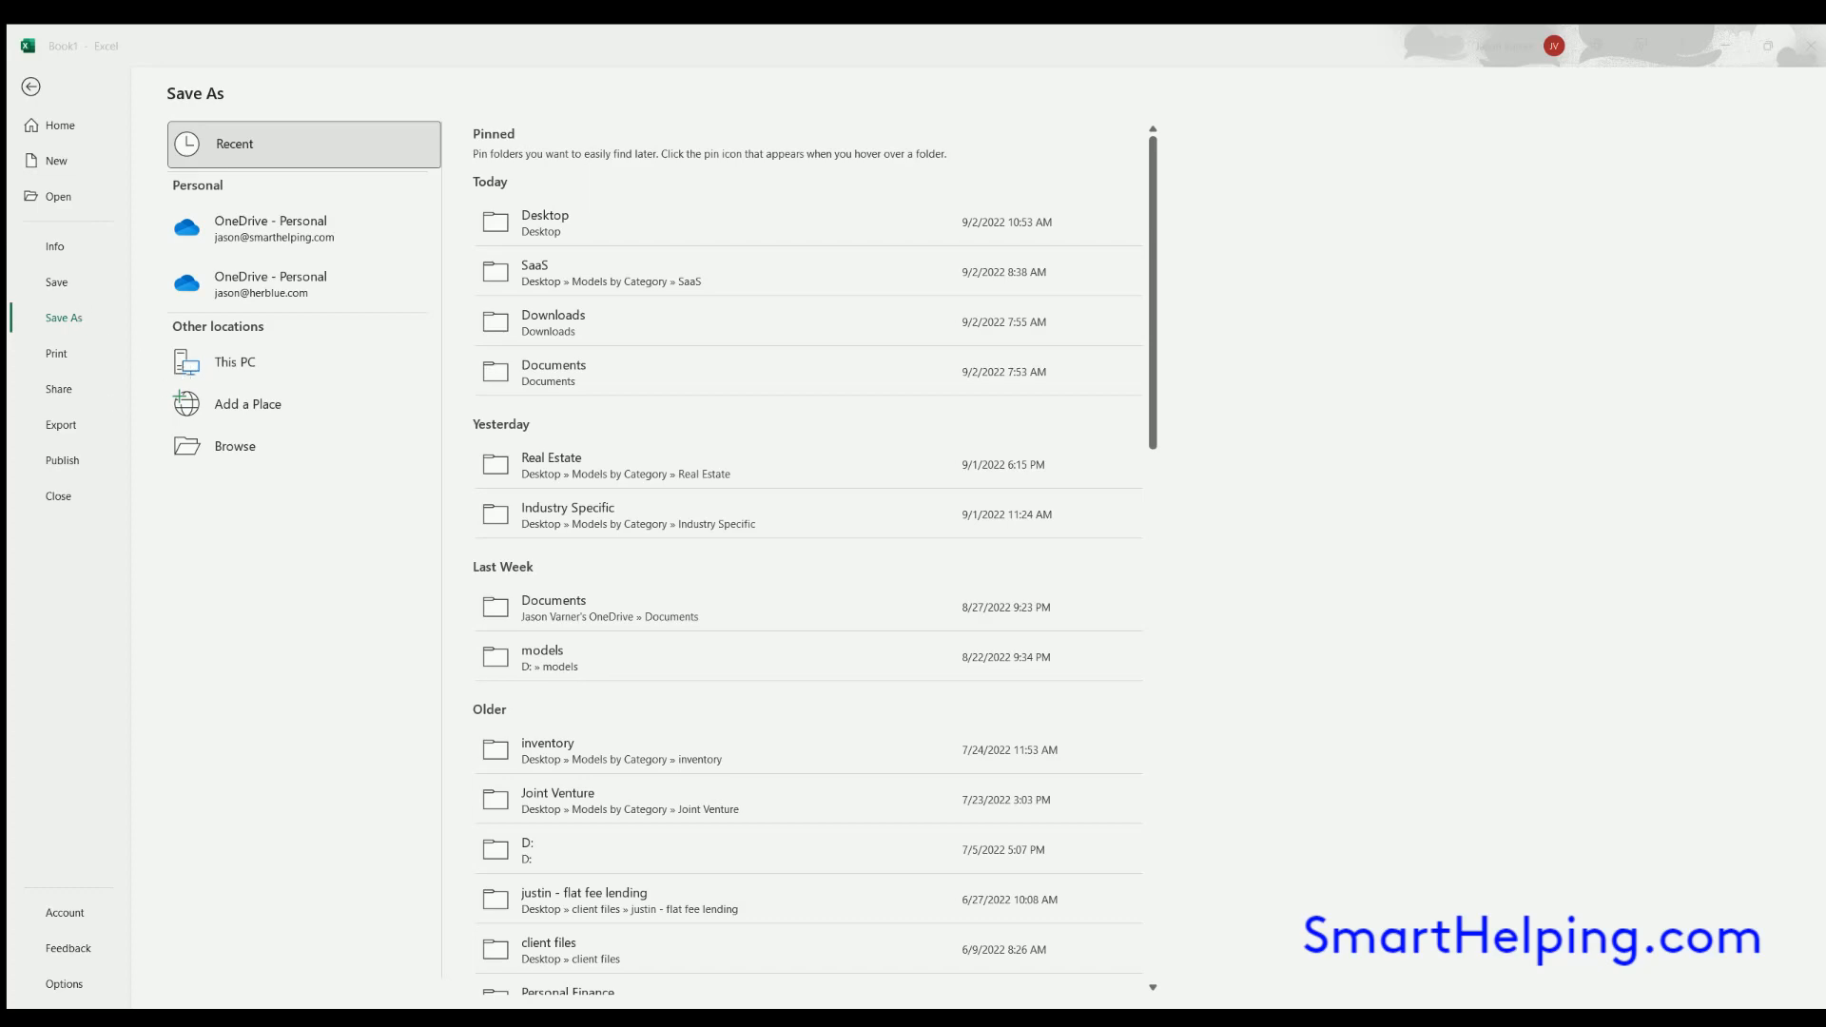
key("Return")
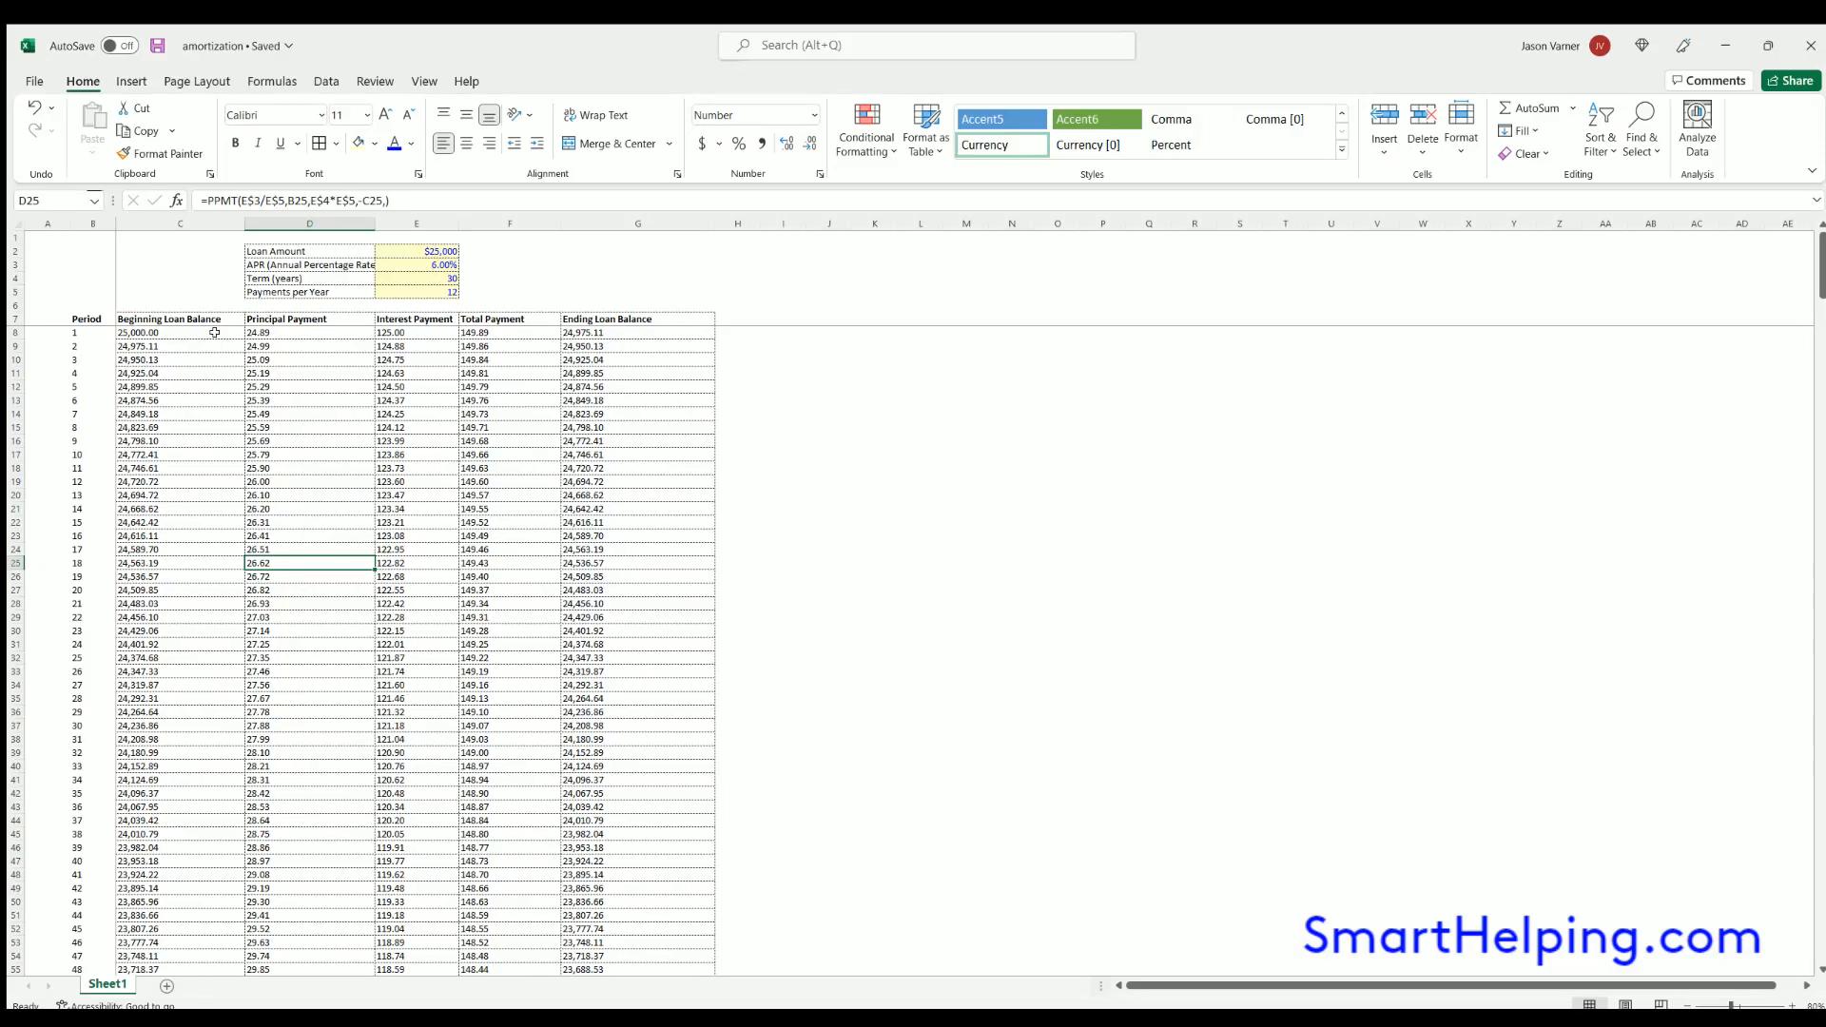
- Examine the PPMT formula in D8 and the principal and interest cells in the rows below it
left_click(305, 332)
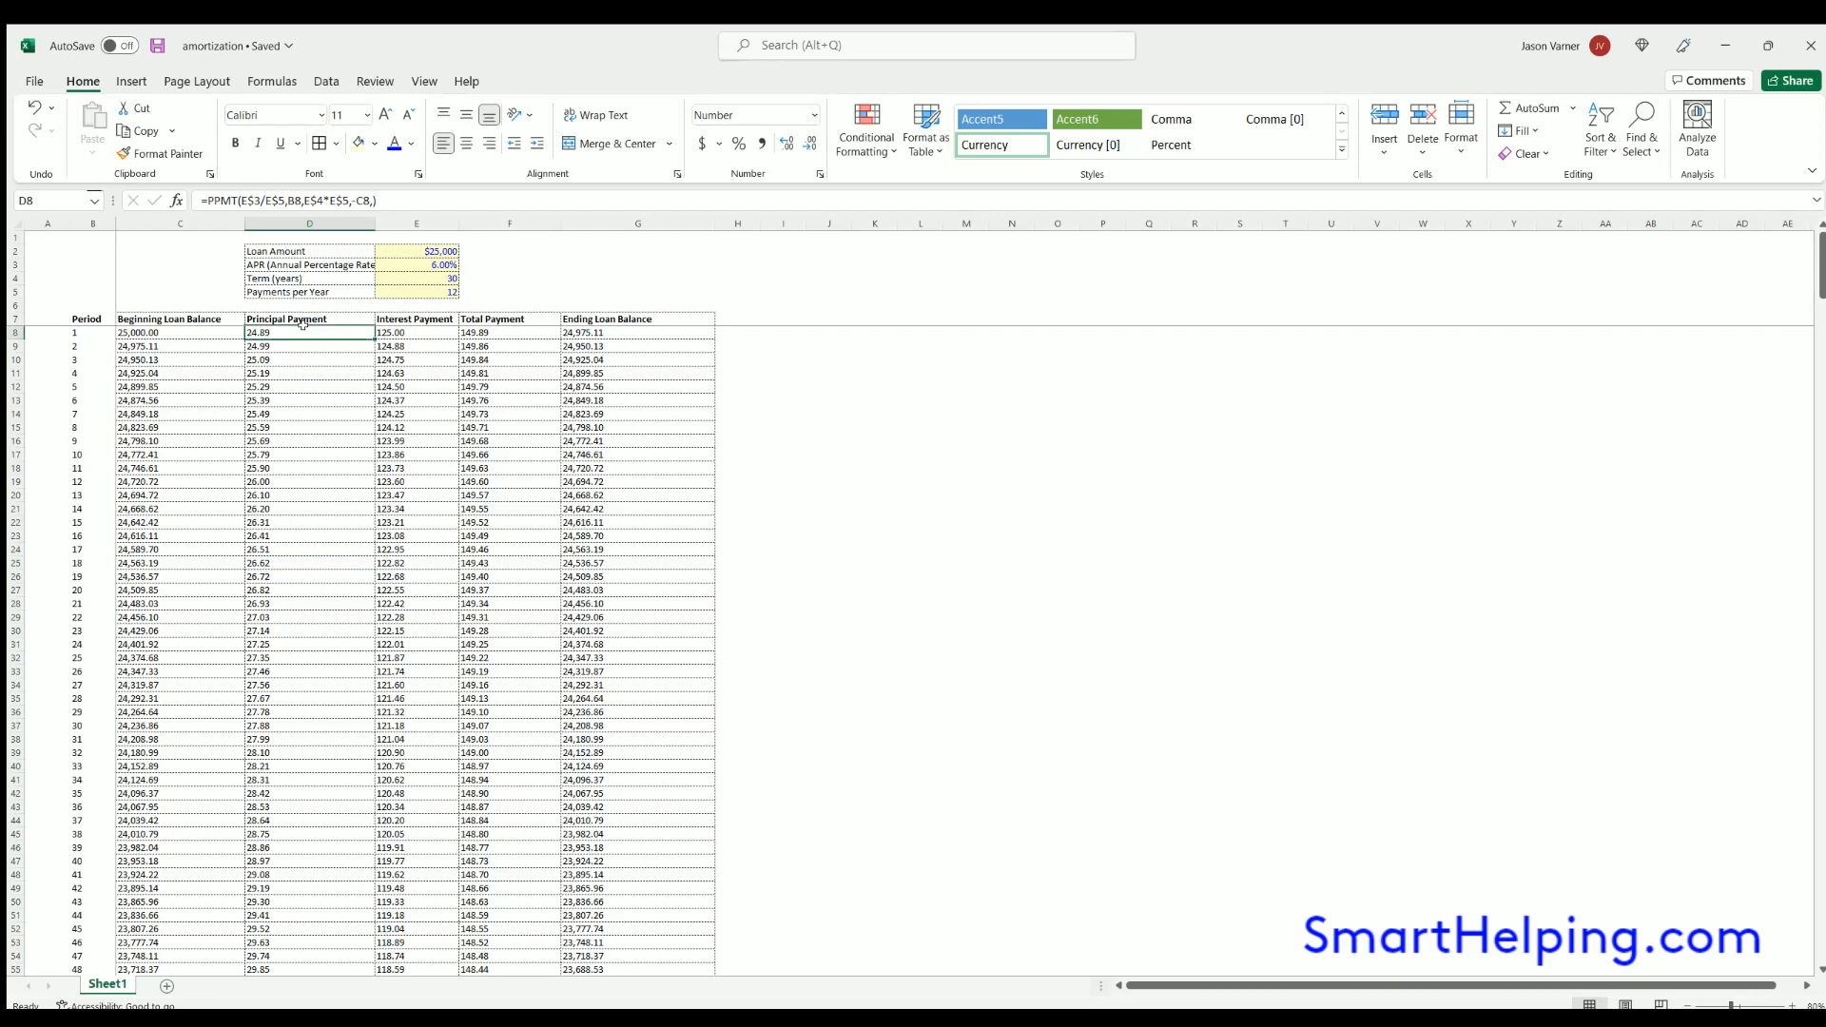
double_click(304, 329)
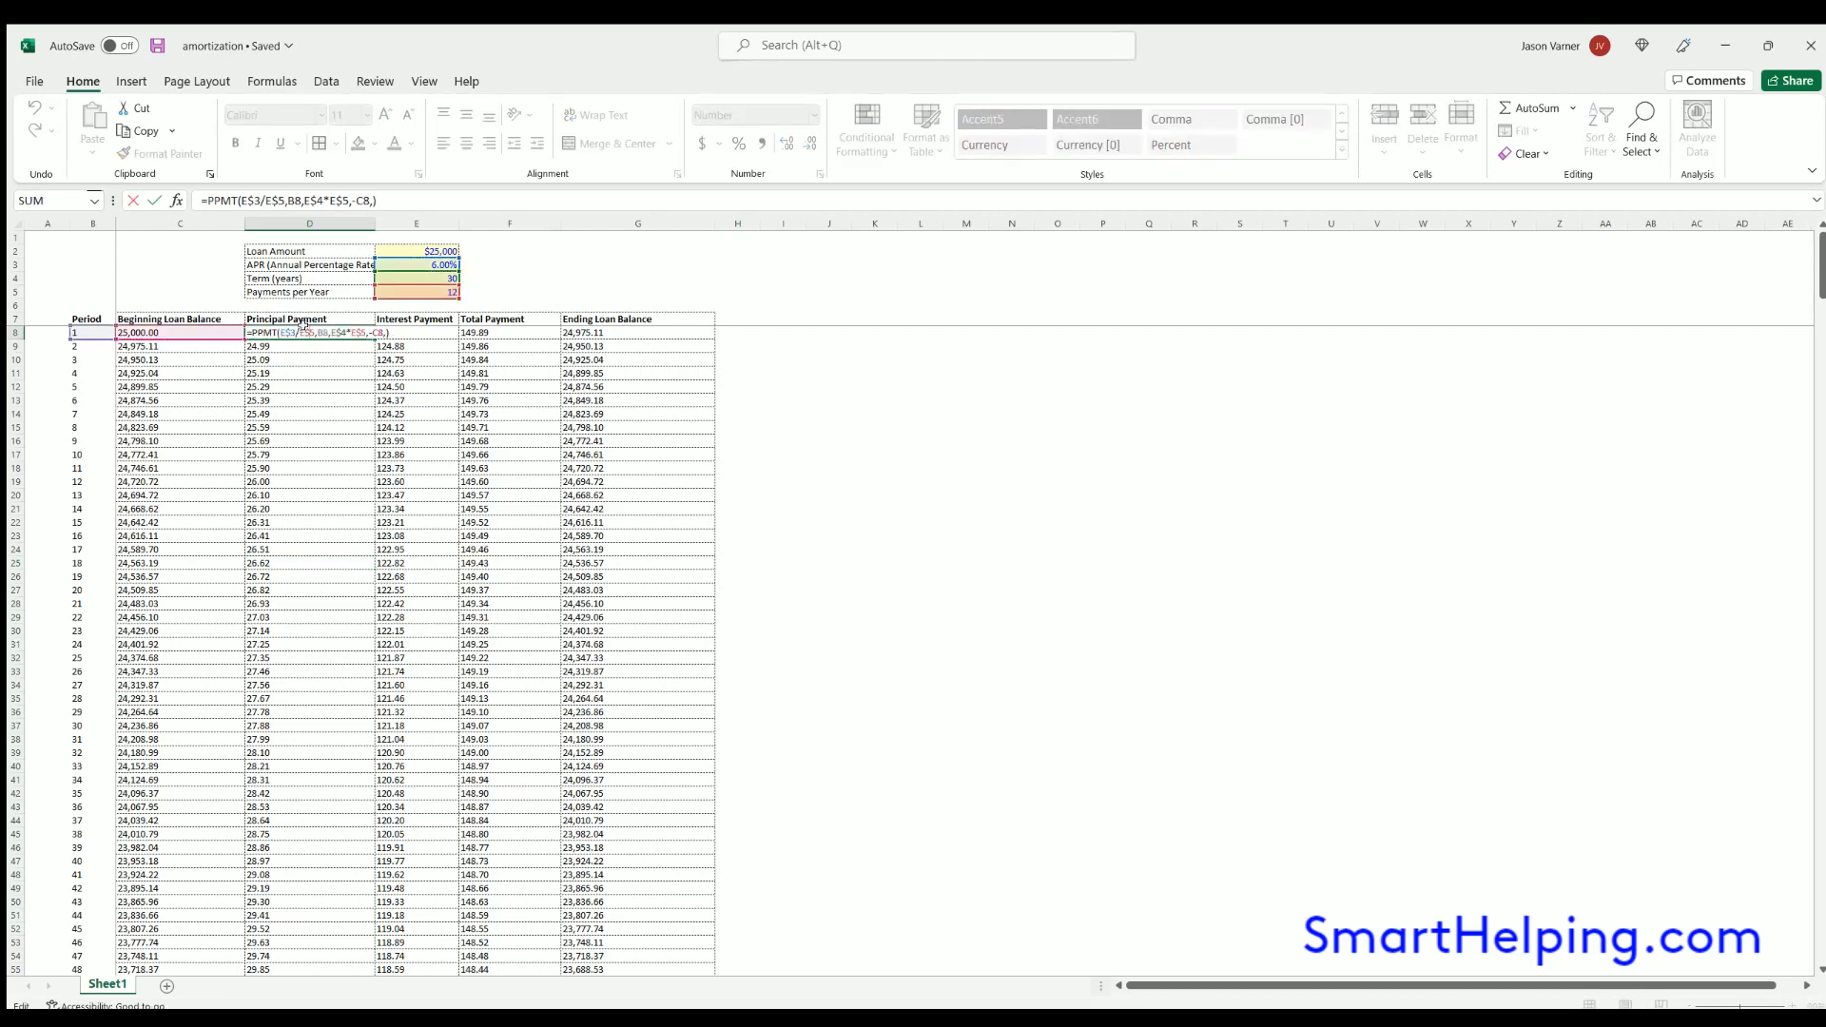
key("Return")
left_click(297, 399)
left_click(386, 403)
left_click(343, 441)
left_click(420, 466)
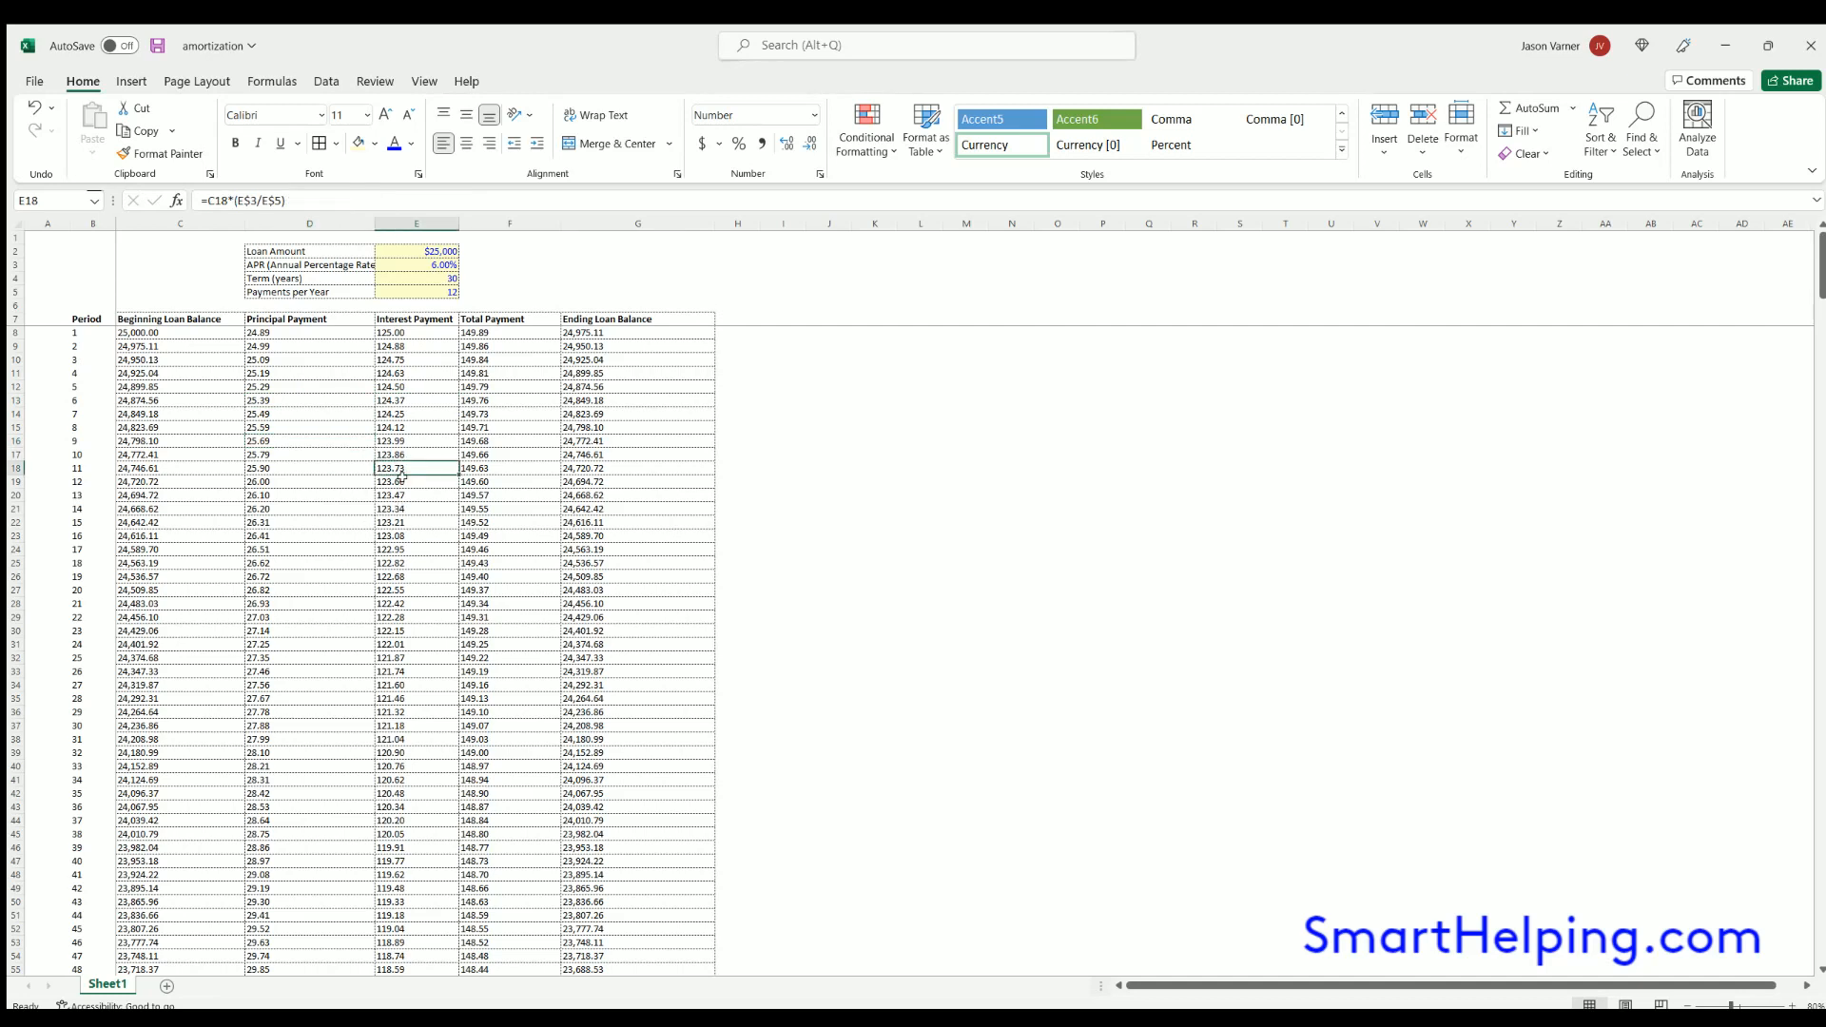
left_click(302, 535)
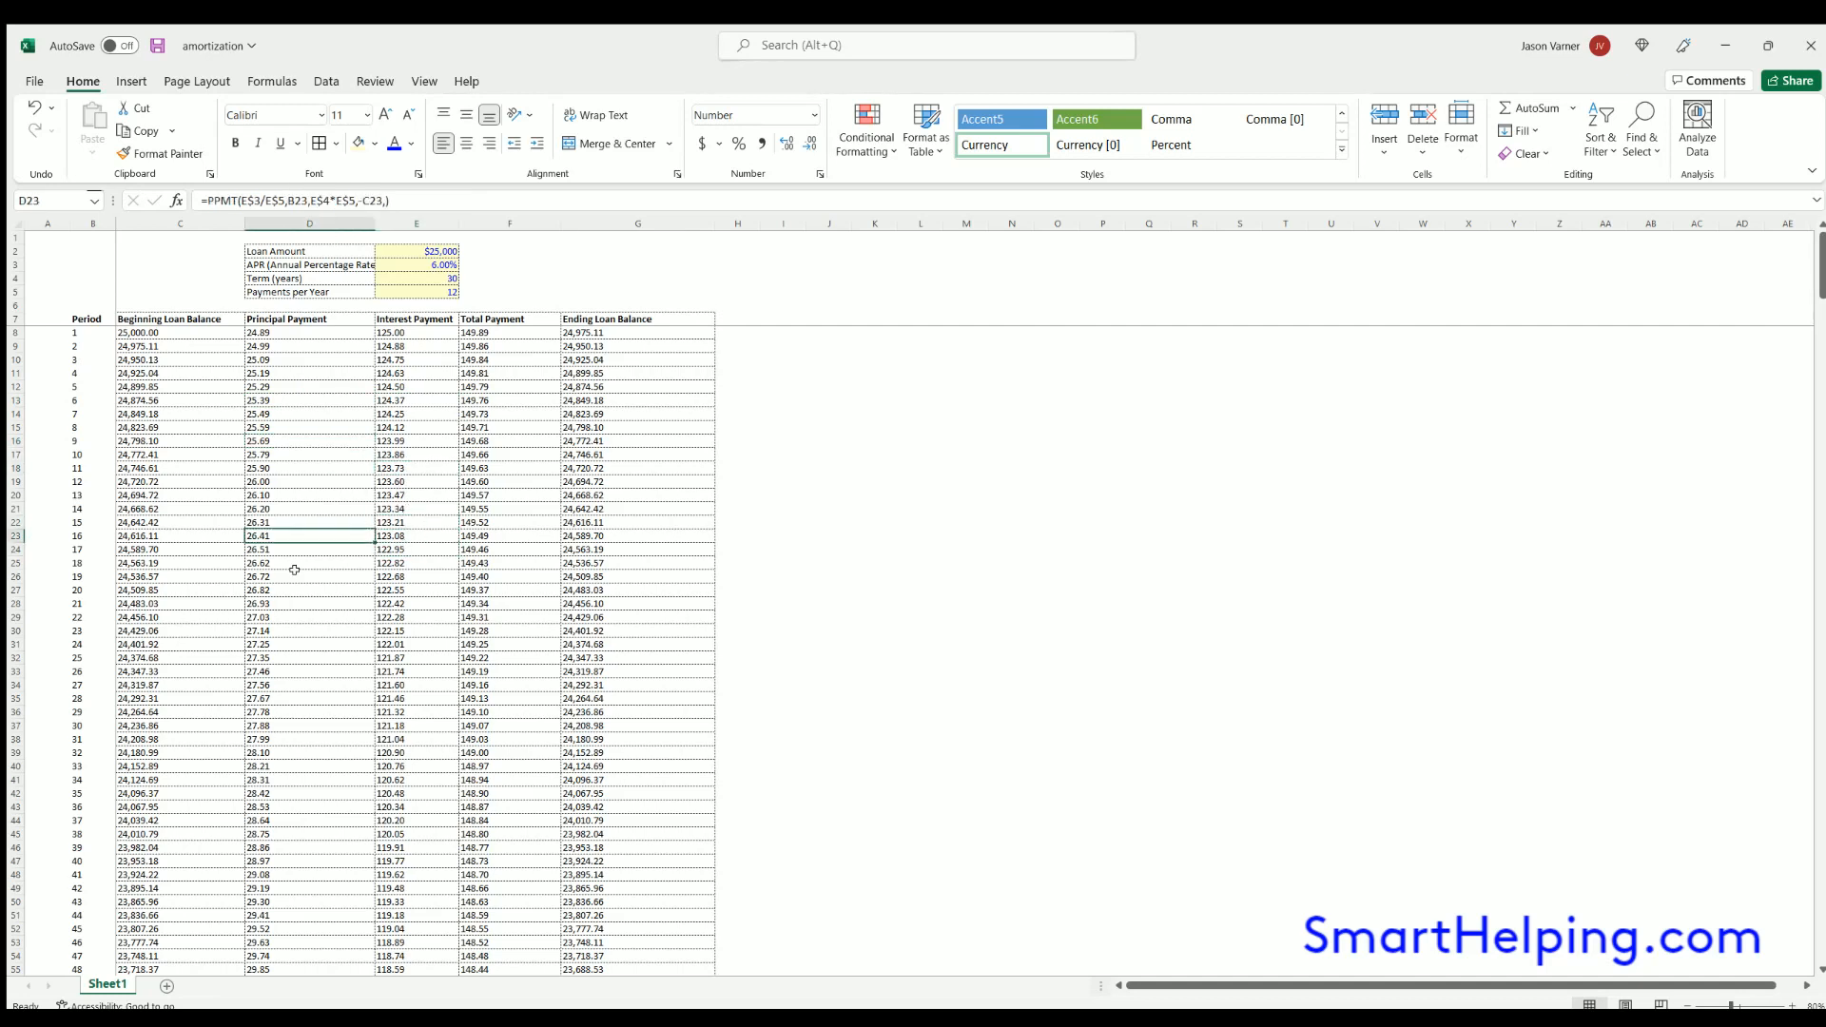
left_click(293, 573)
left_click(286, 634)
- Set the loan term in E4 to 10 years and check the schedule rows around period 120
left_click(438, 277)
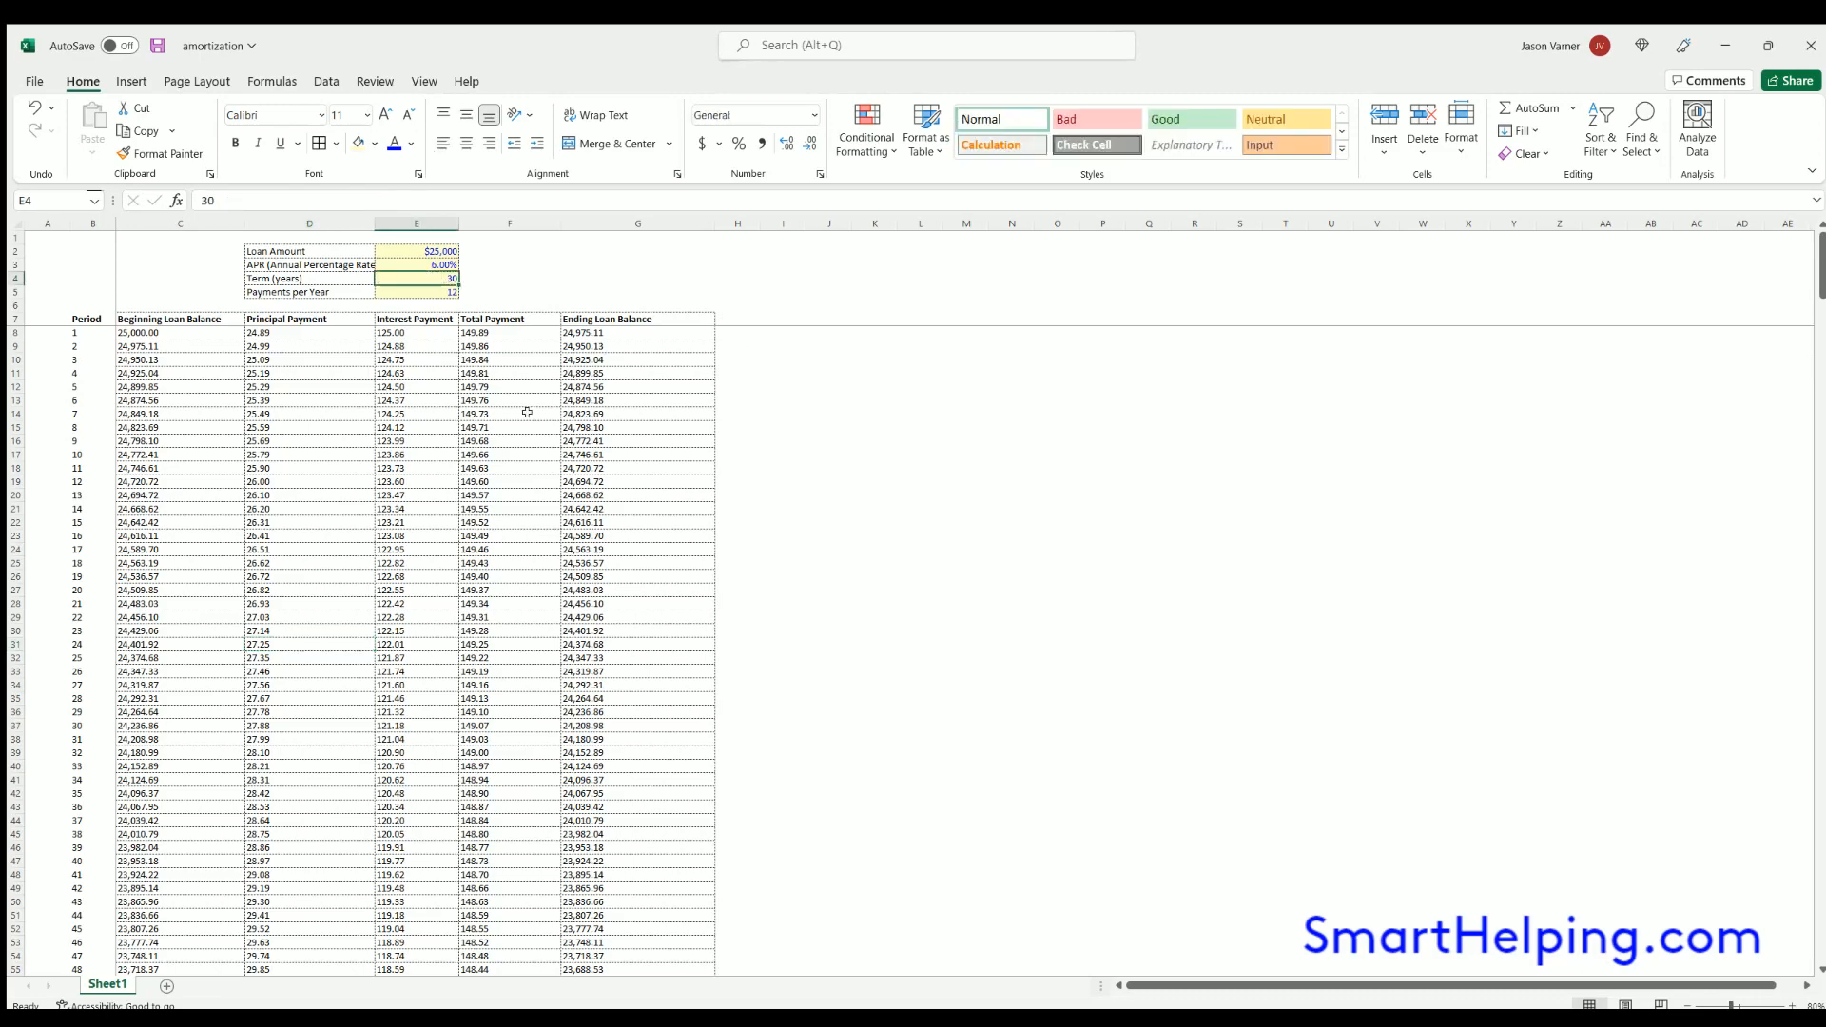
type("10")
key("Return")
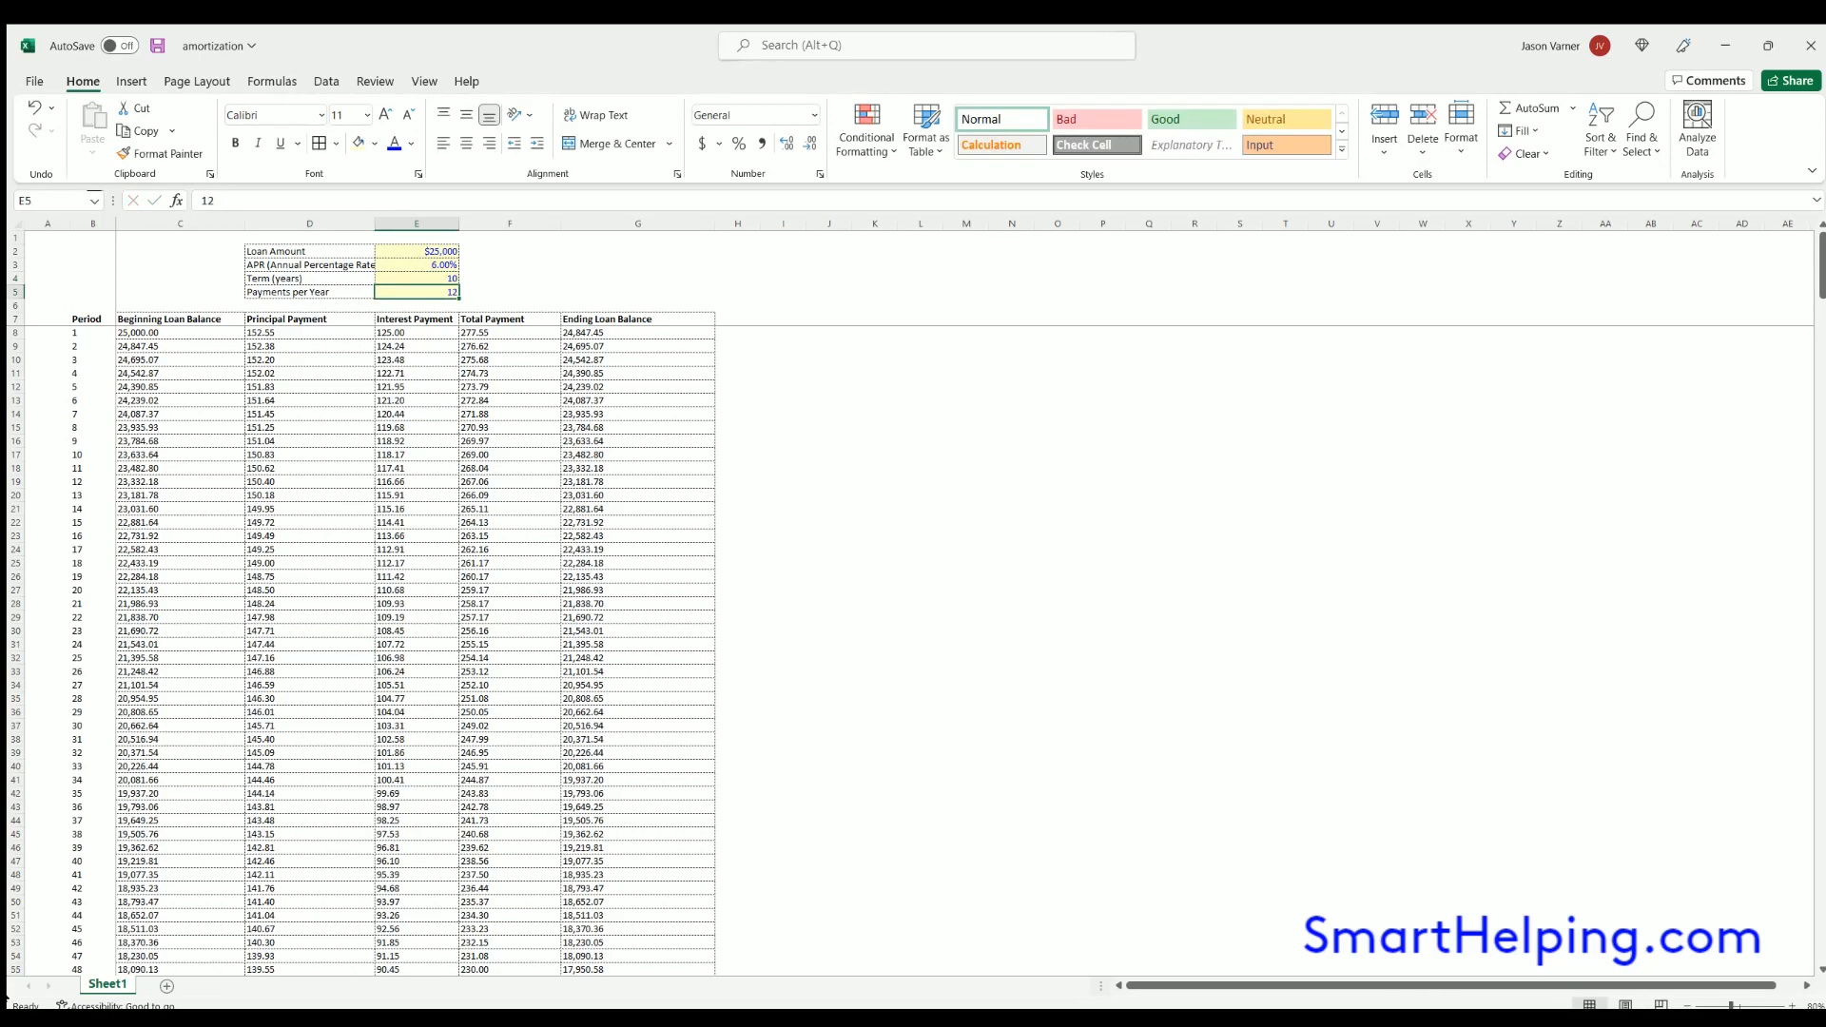
scroll(702, 790, "down", 20)
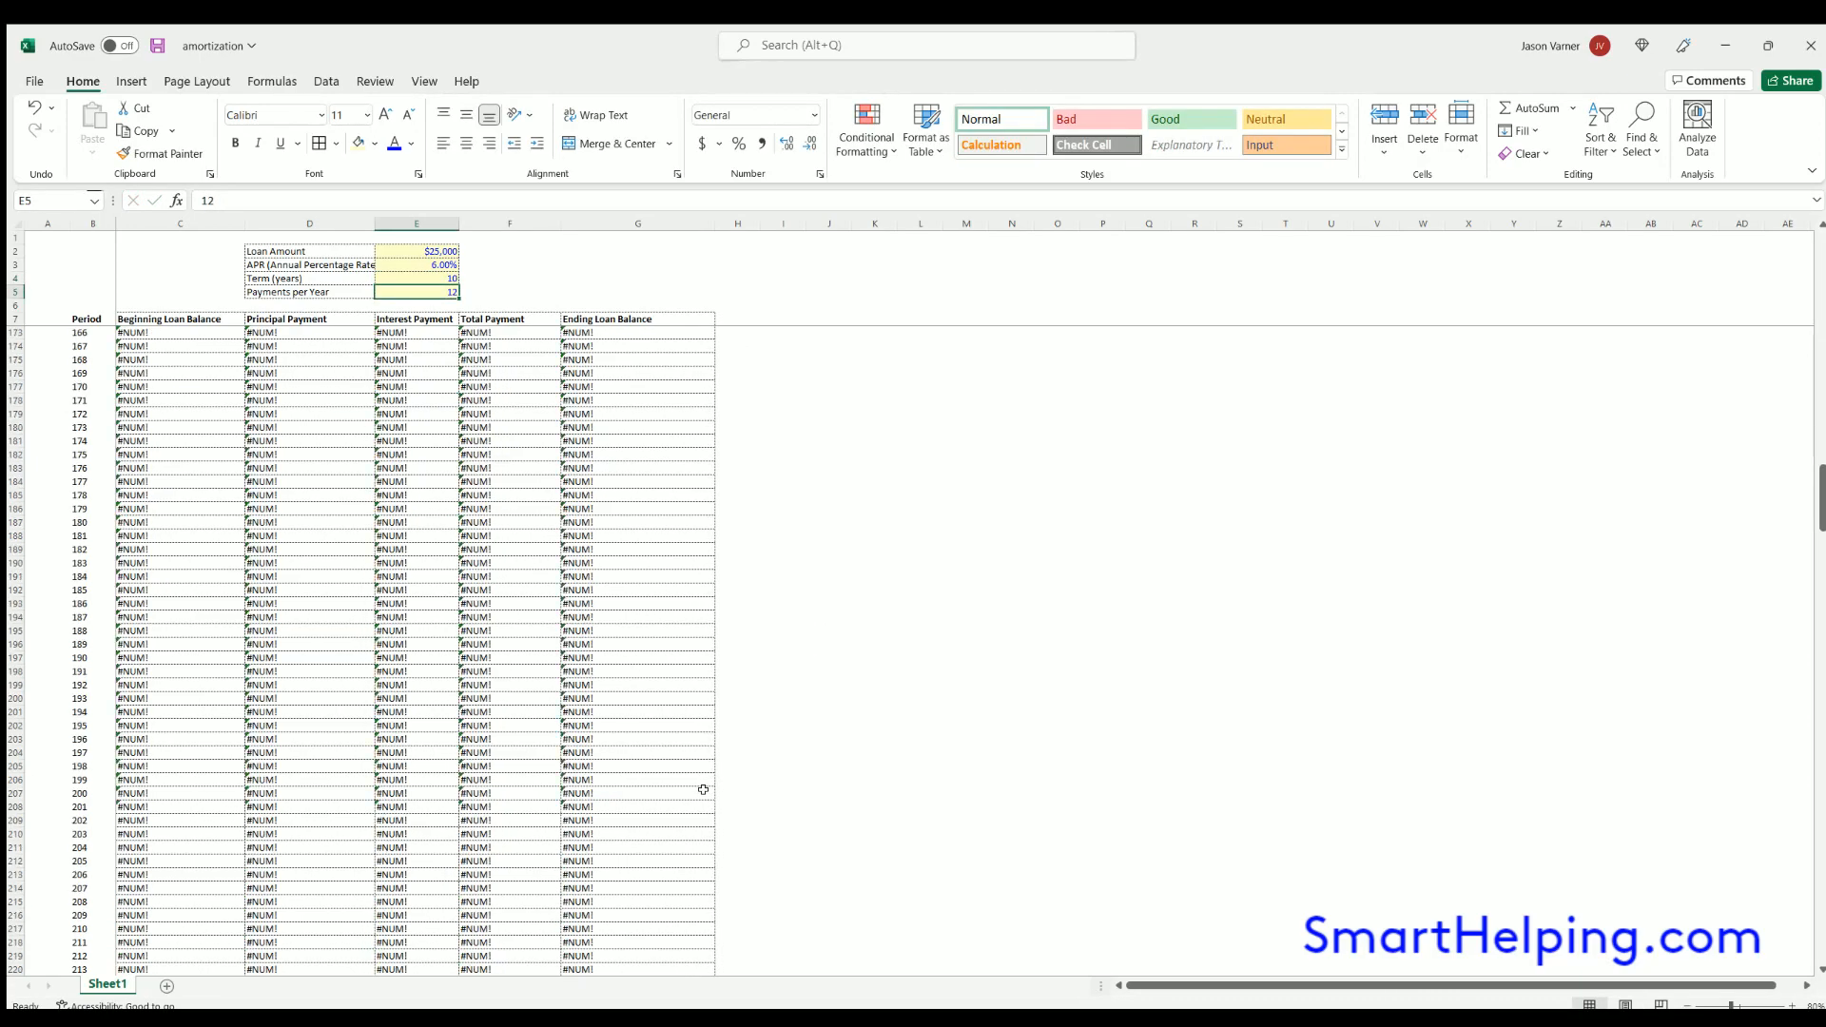
scroll(703, 790, "up", 11)
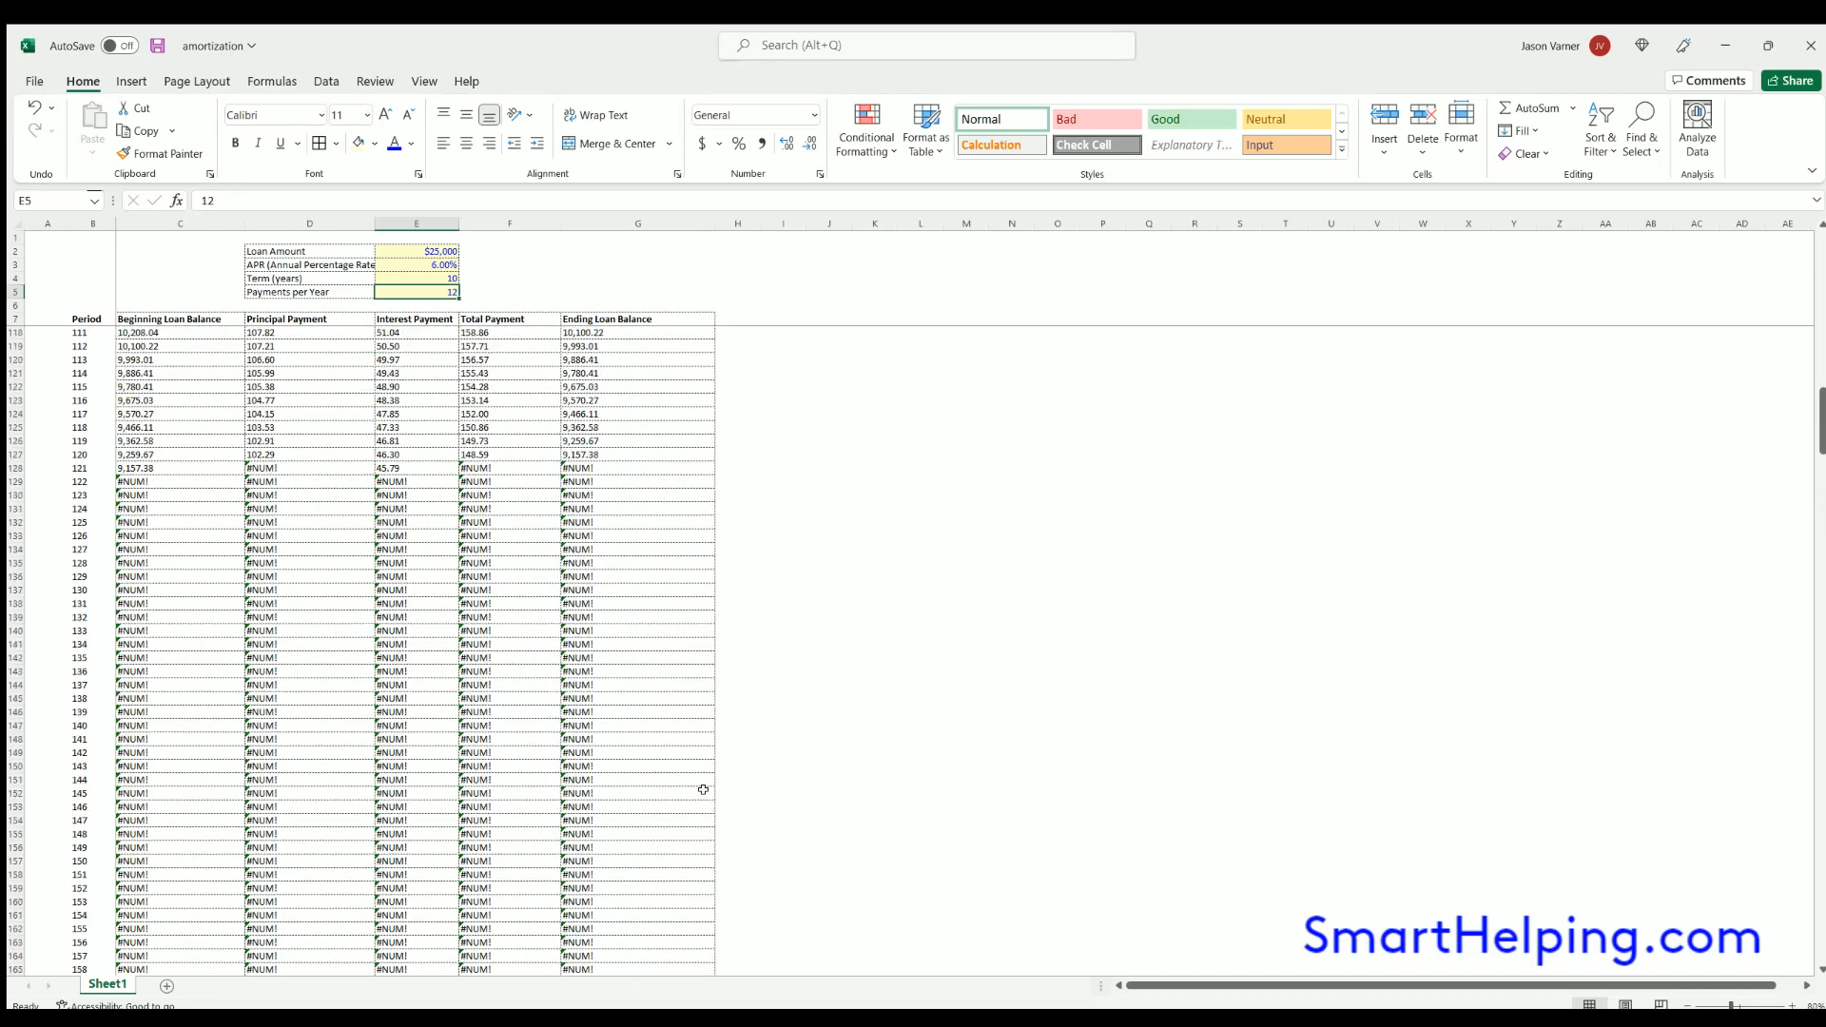
left_click(148, 452)
scroll(181, 523, "up", 20)
- Inspect the PPMT formulas in the first principal payment cells and check the sum of D8:D127
left_click(80, 326)
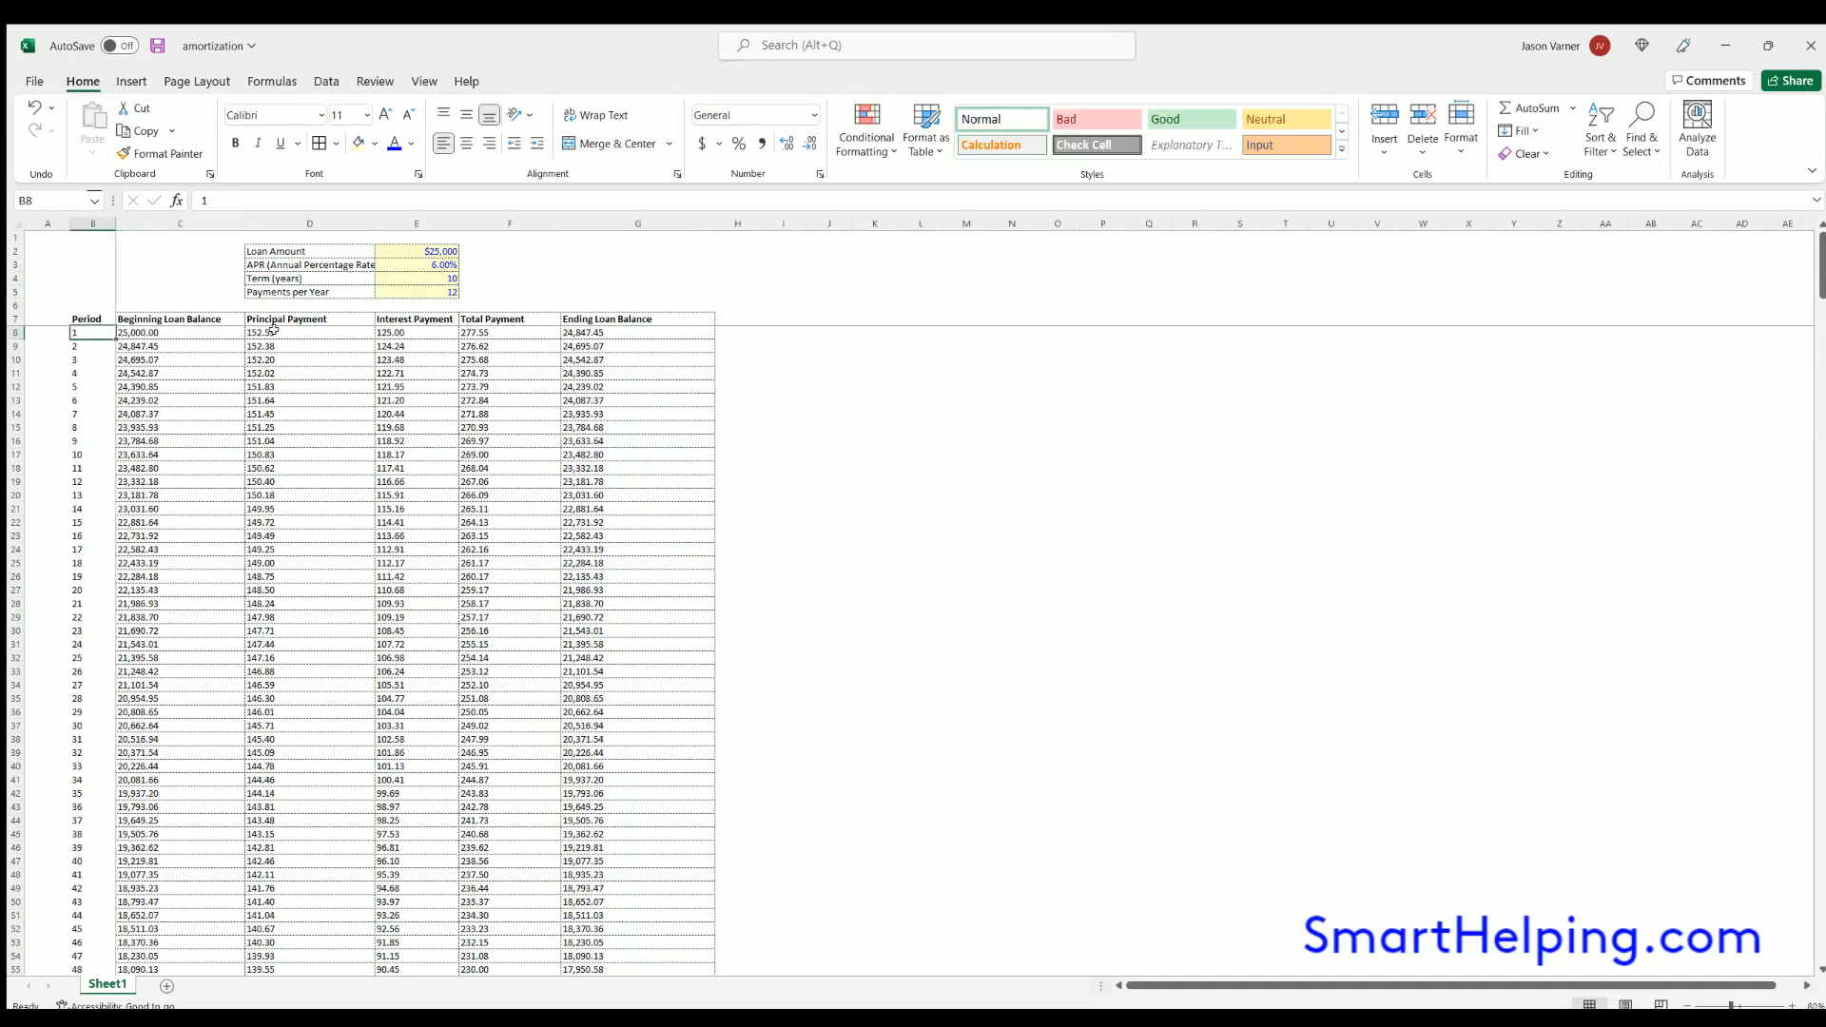
left_click(285, 328)
double_click(286, 328)
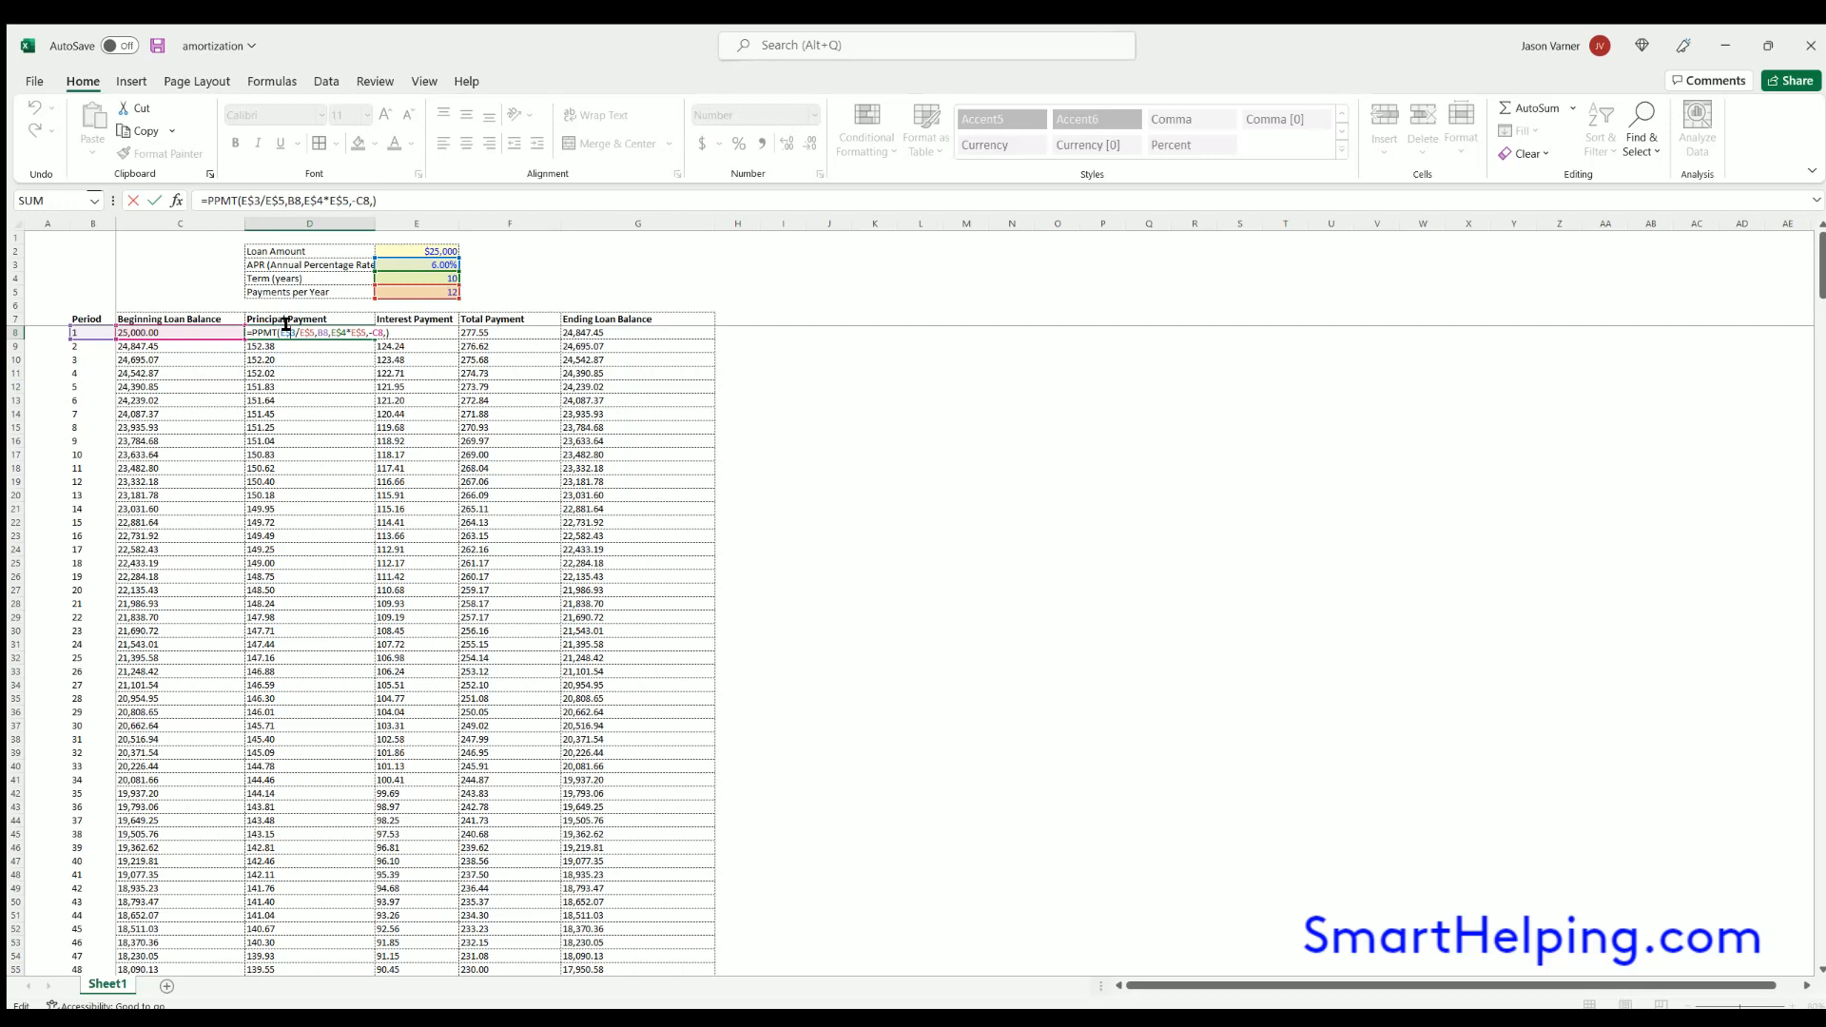
key("Return")
left_click(281, 327)
double_click(282, 327)
key("Return")
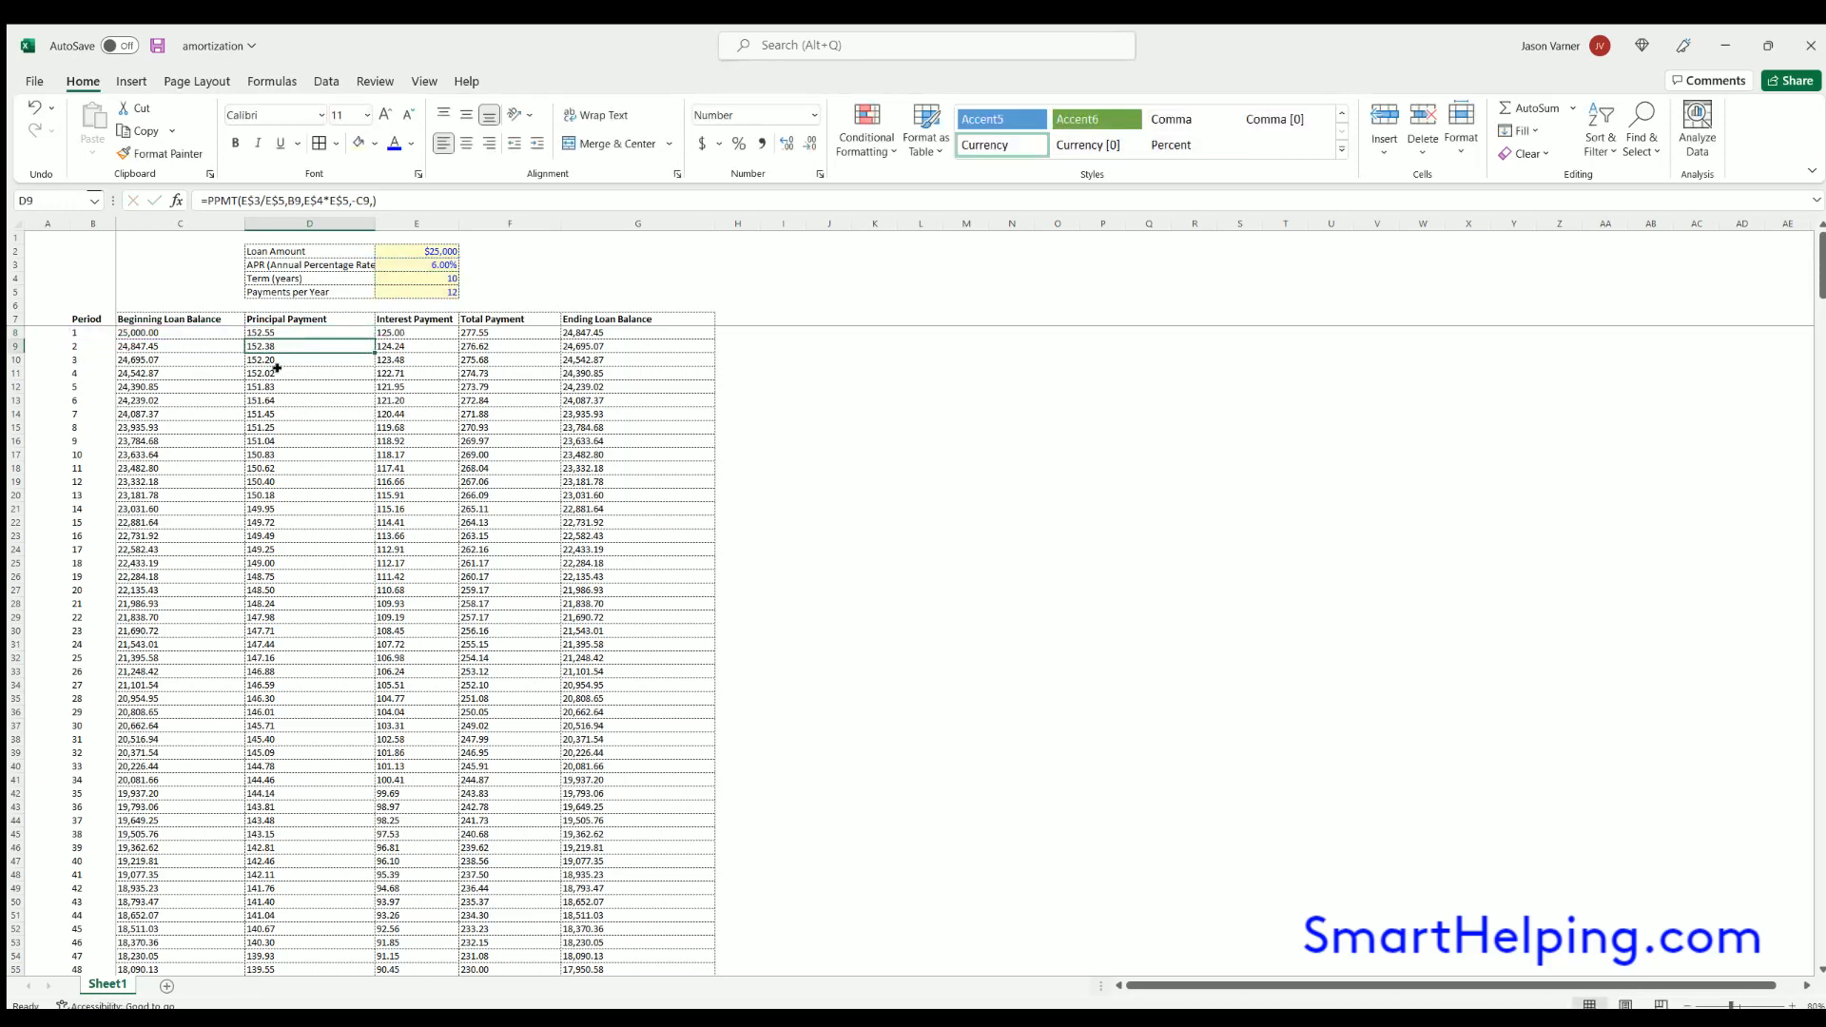
double_click(277, 368)
key("Return")
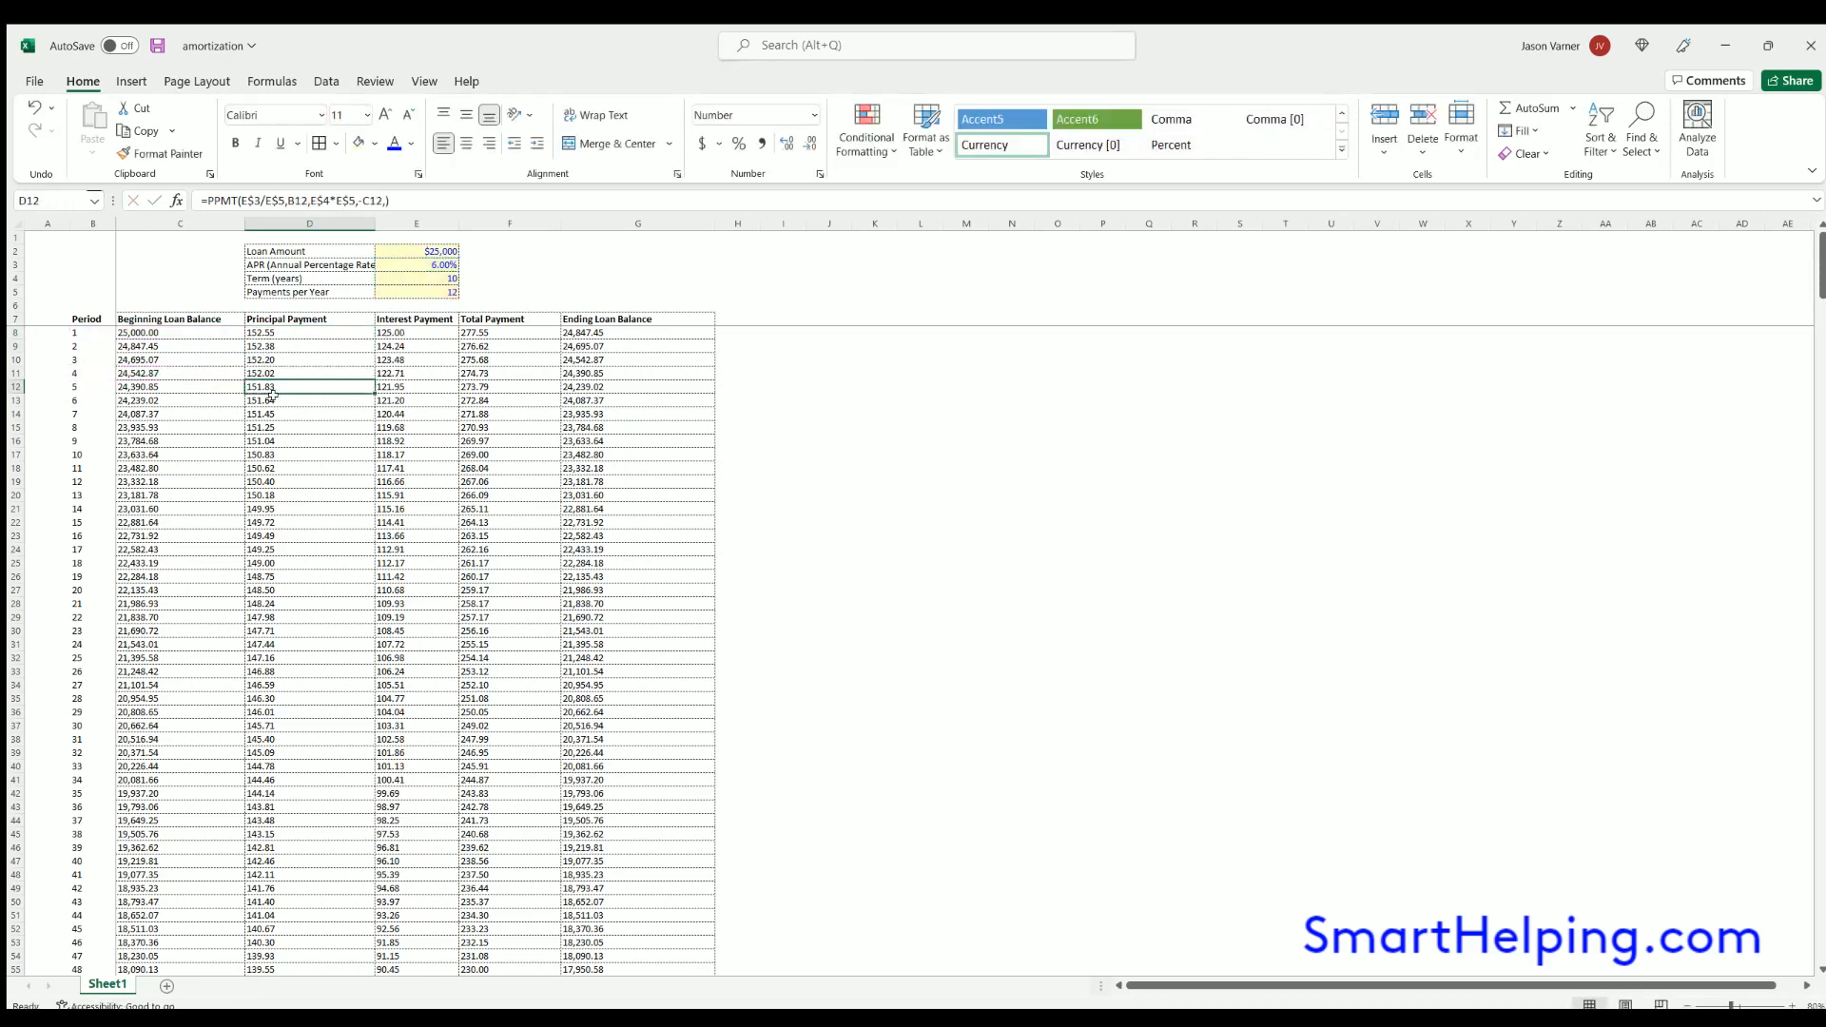
double_click(277, 400)
key("Return")
left_click_drag(283, 330, 268, 906)
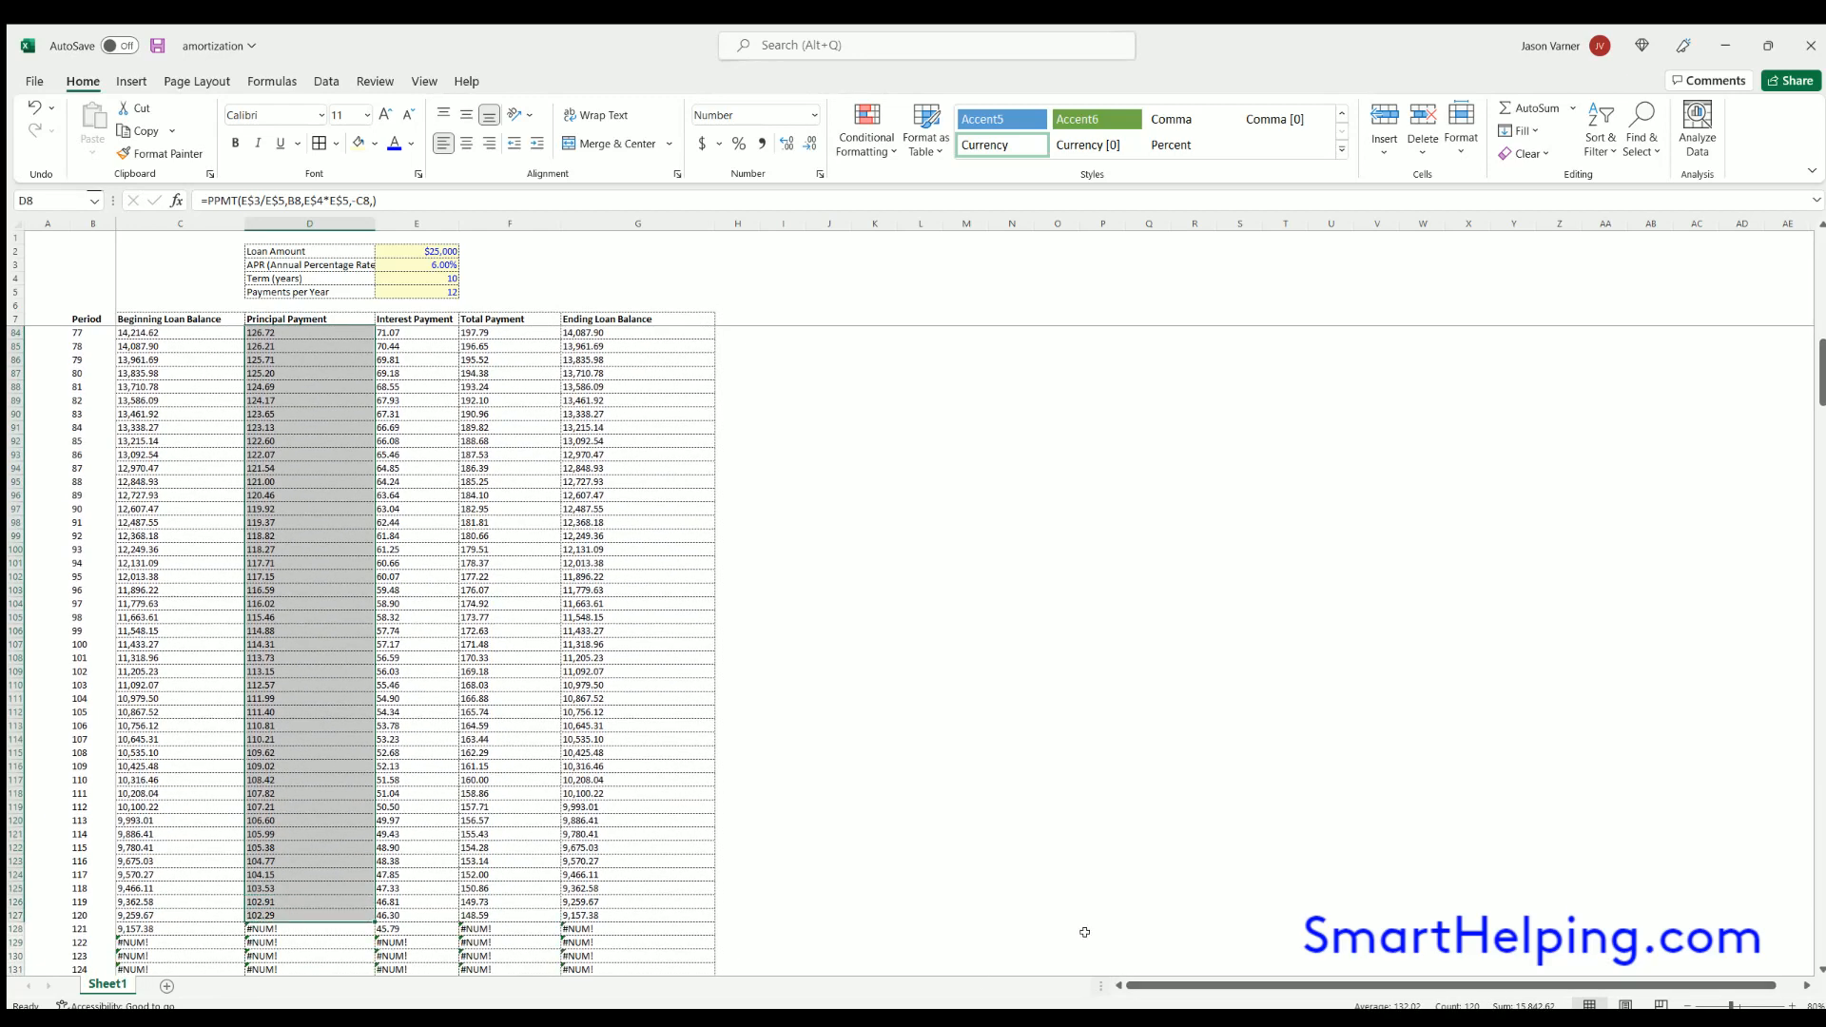
scroll(372, 643, "up", 20)
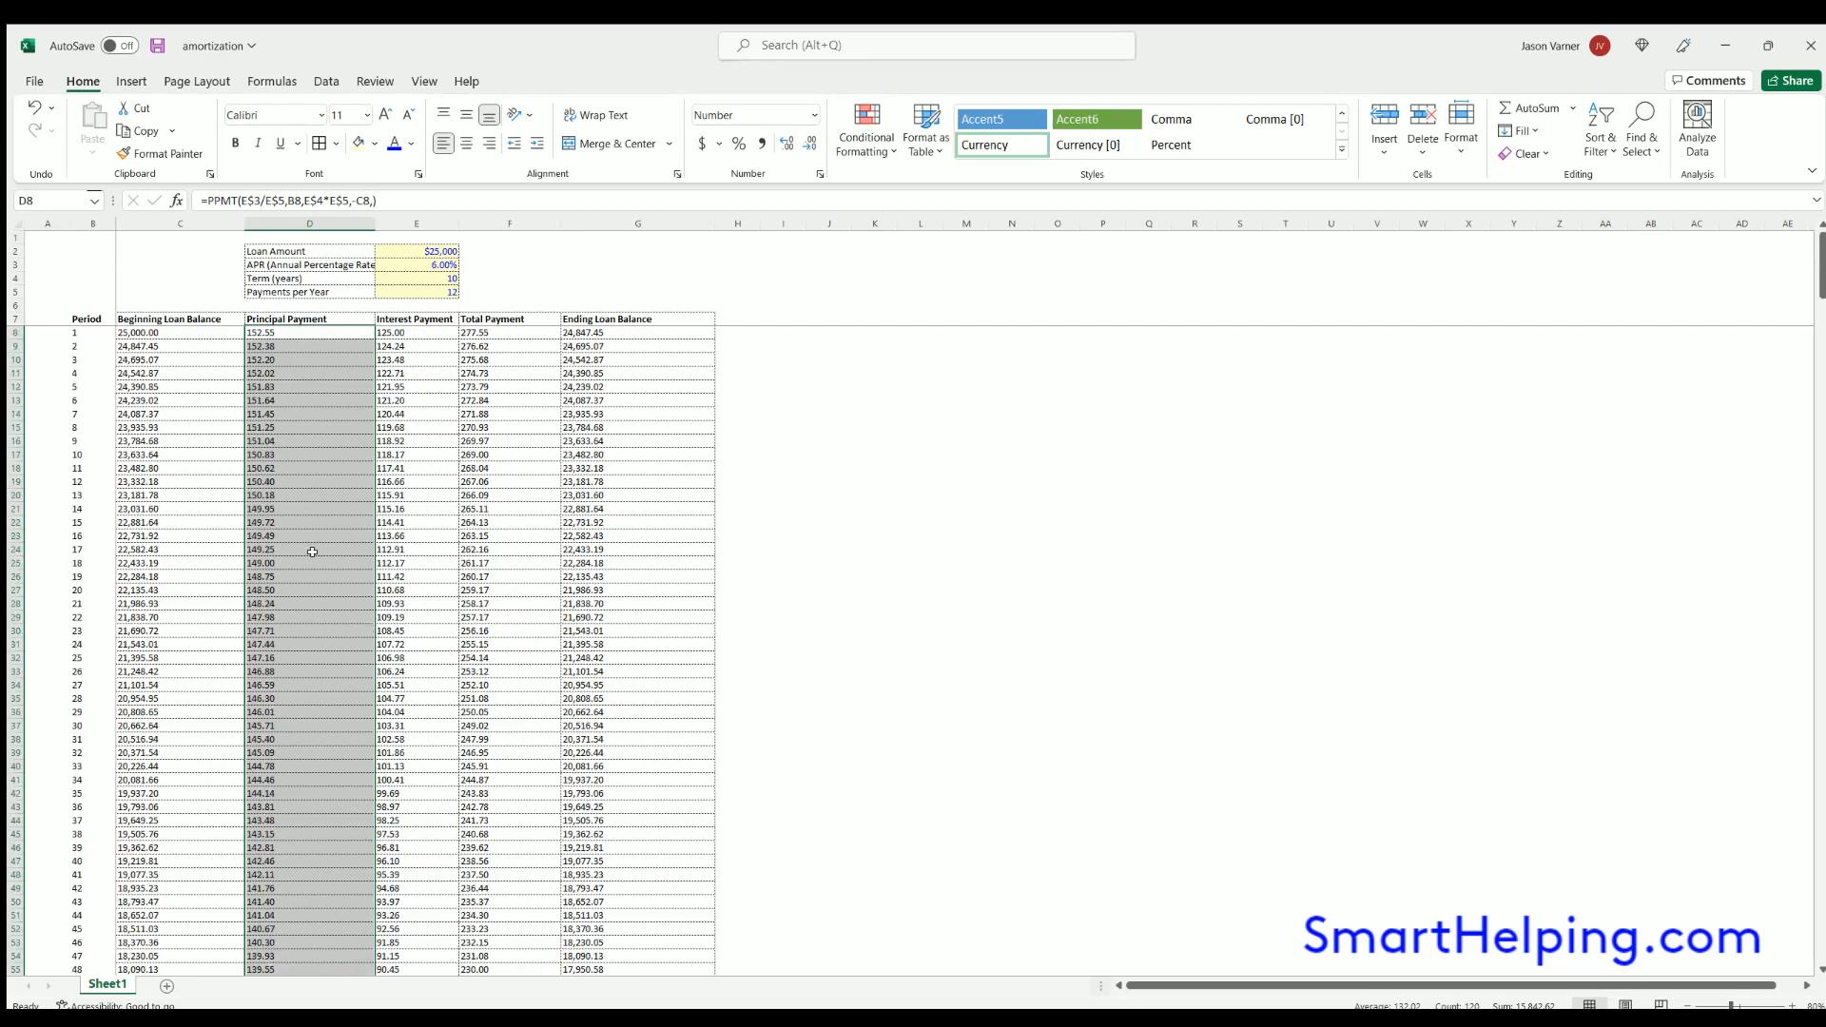
- Change the present value argument of the PPMT formula in D8 to -E$2 and fill the formula down the Principal Payment column
left_click(280, 329)
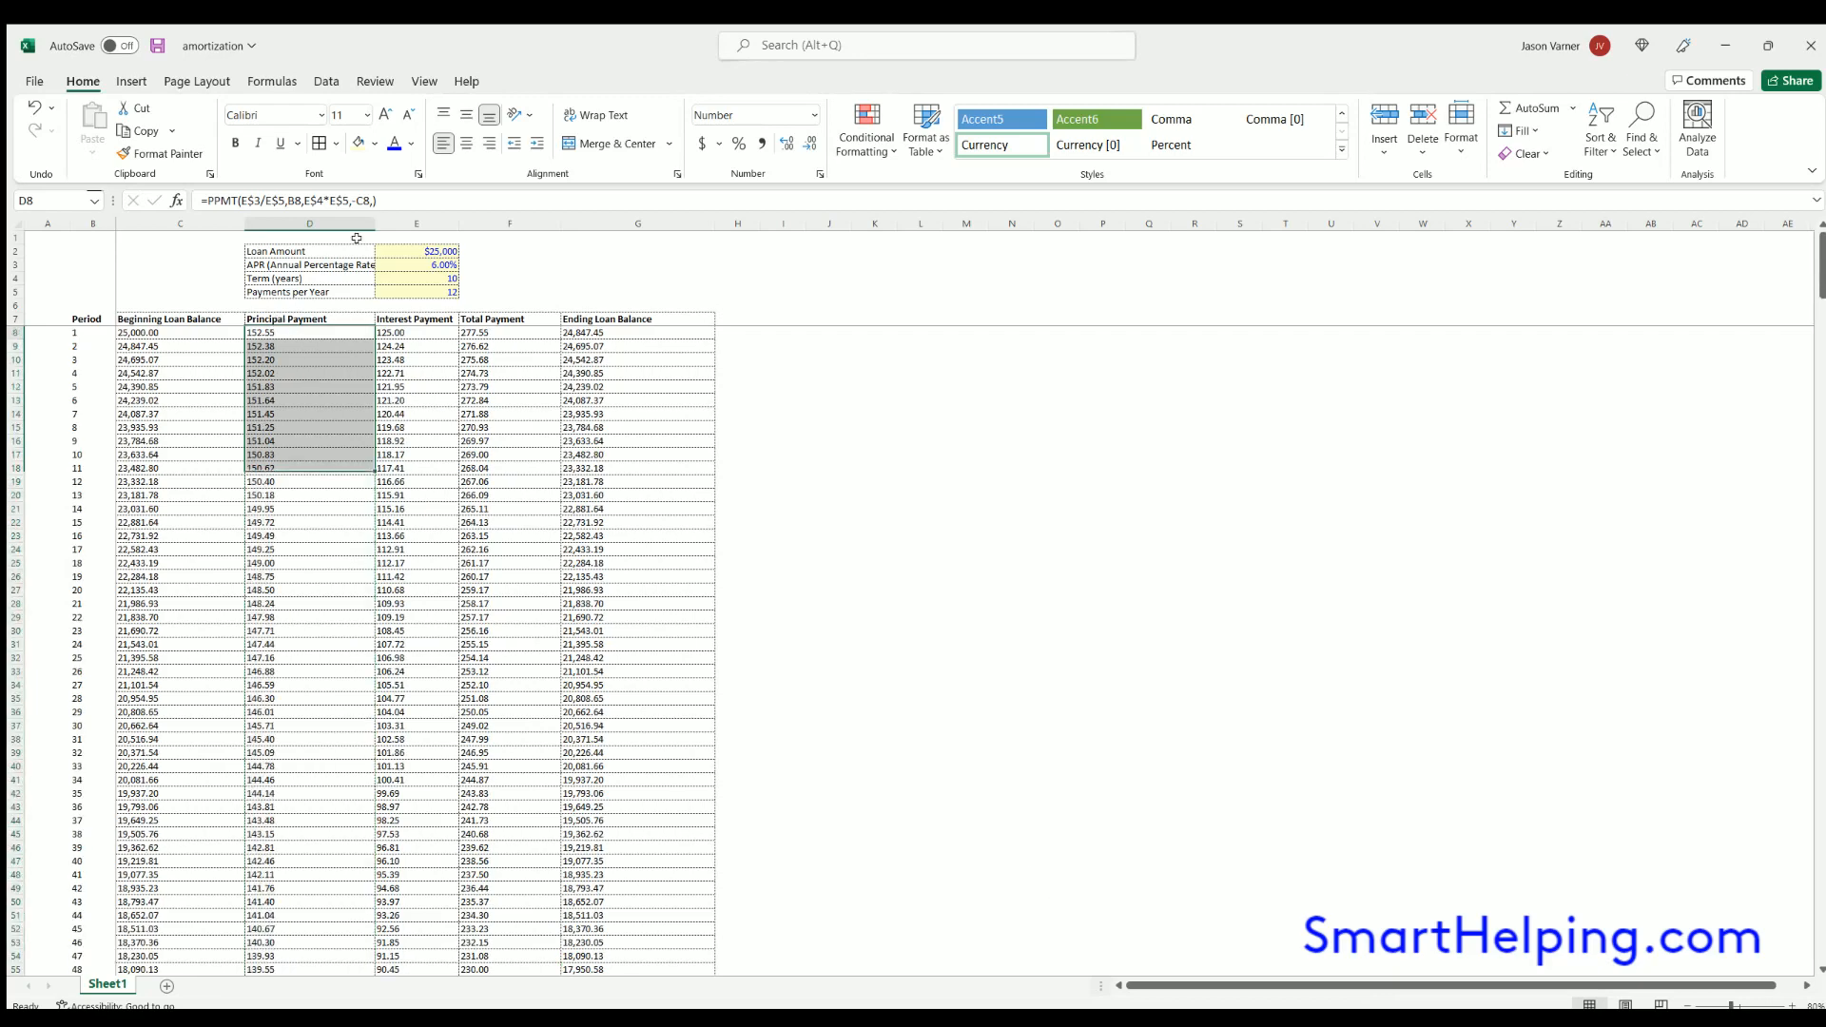
double_click(285, 330)
left_click_drag(234, 310, 444, 253)
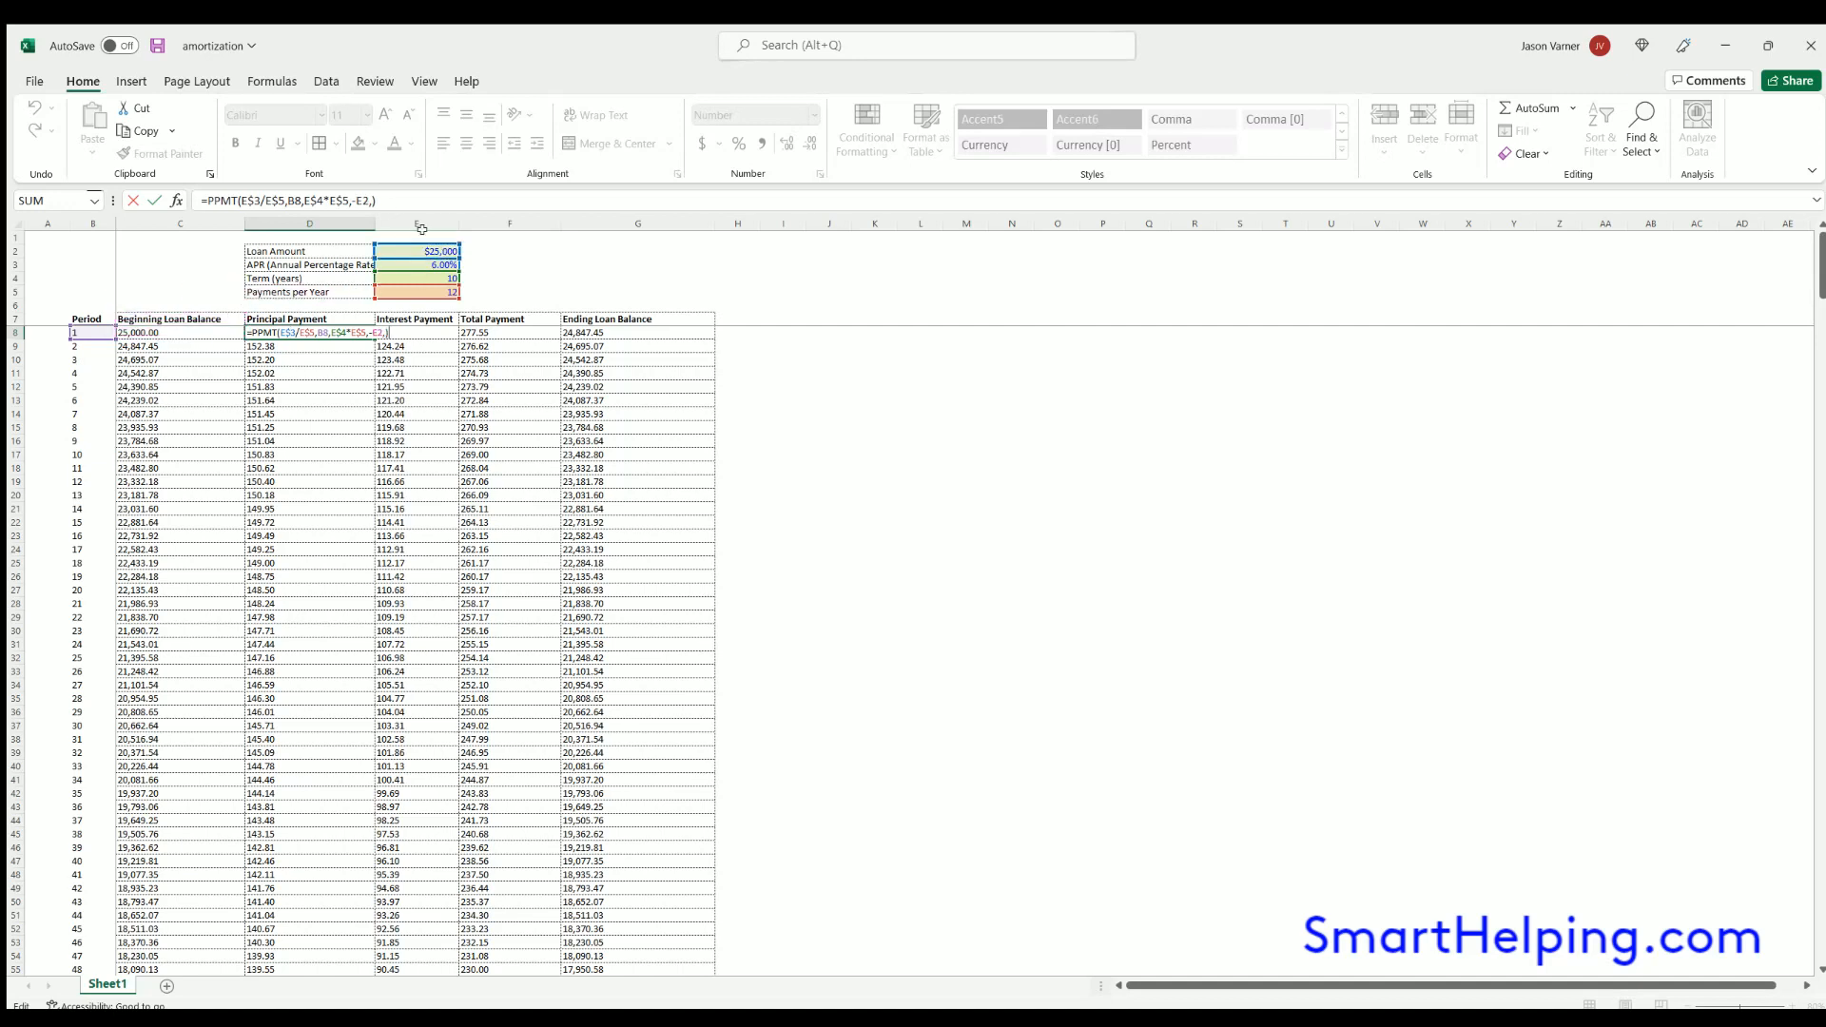
left_click(365, 201)
type("$")
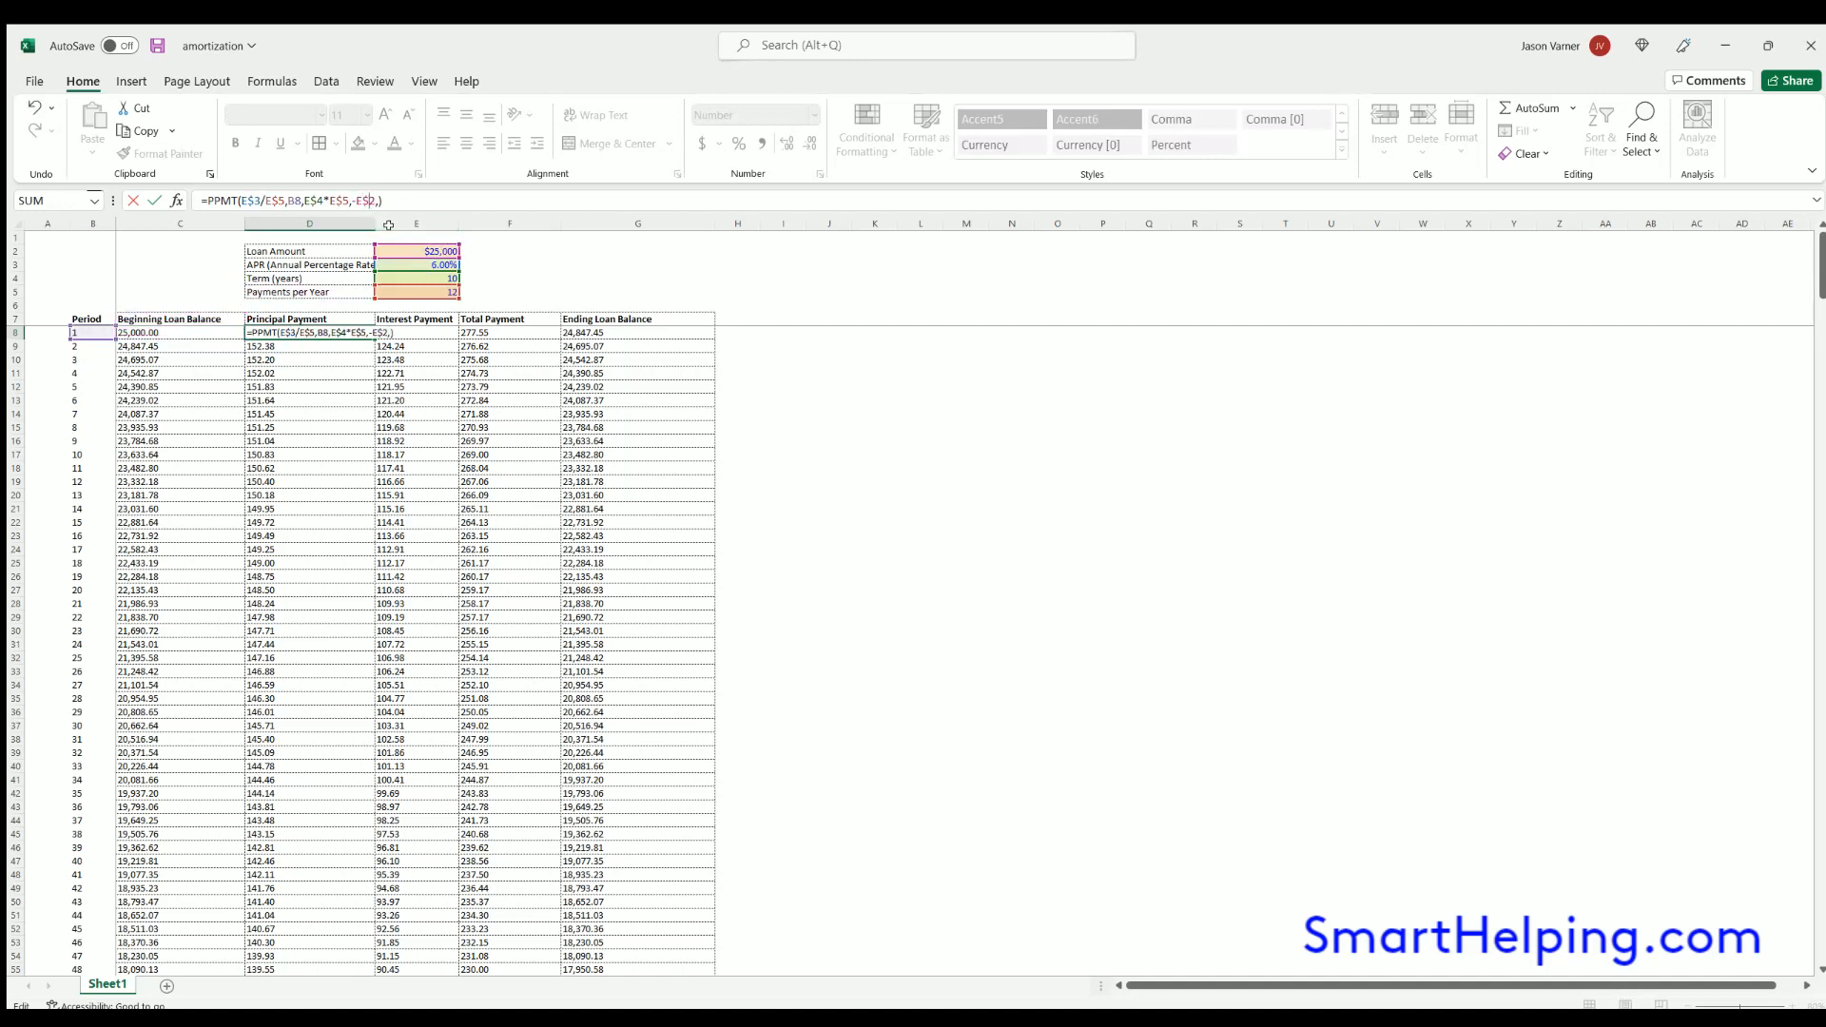
key("Return")
left_click(355, 330)
double_click(367, 333)
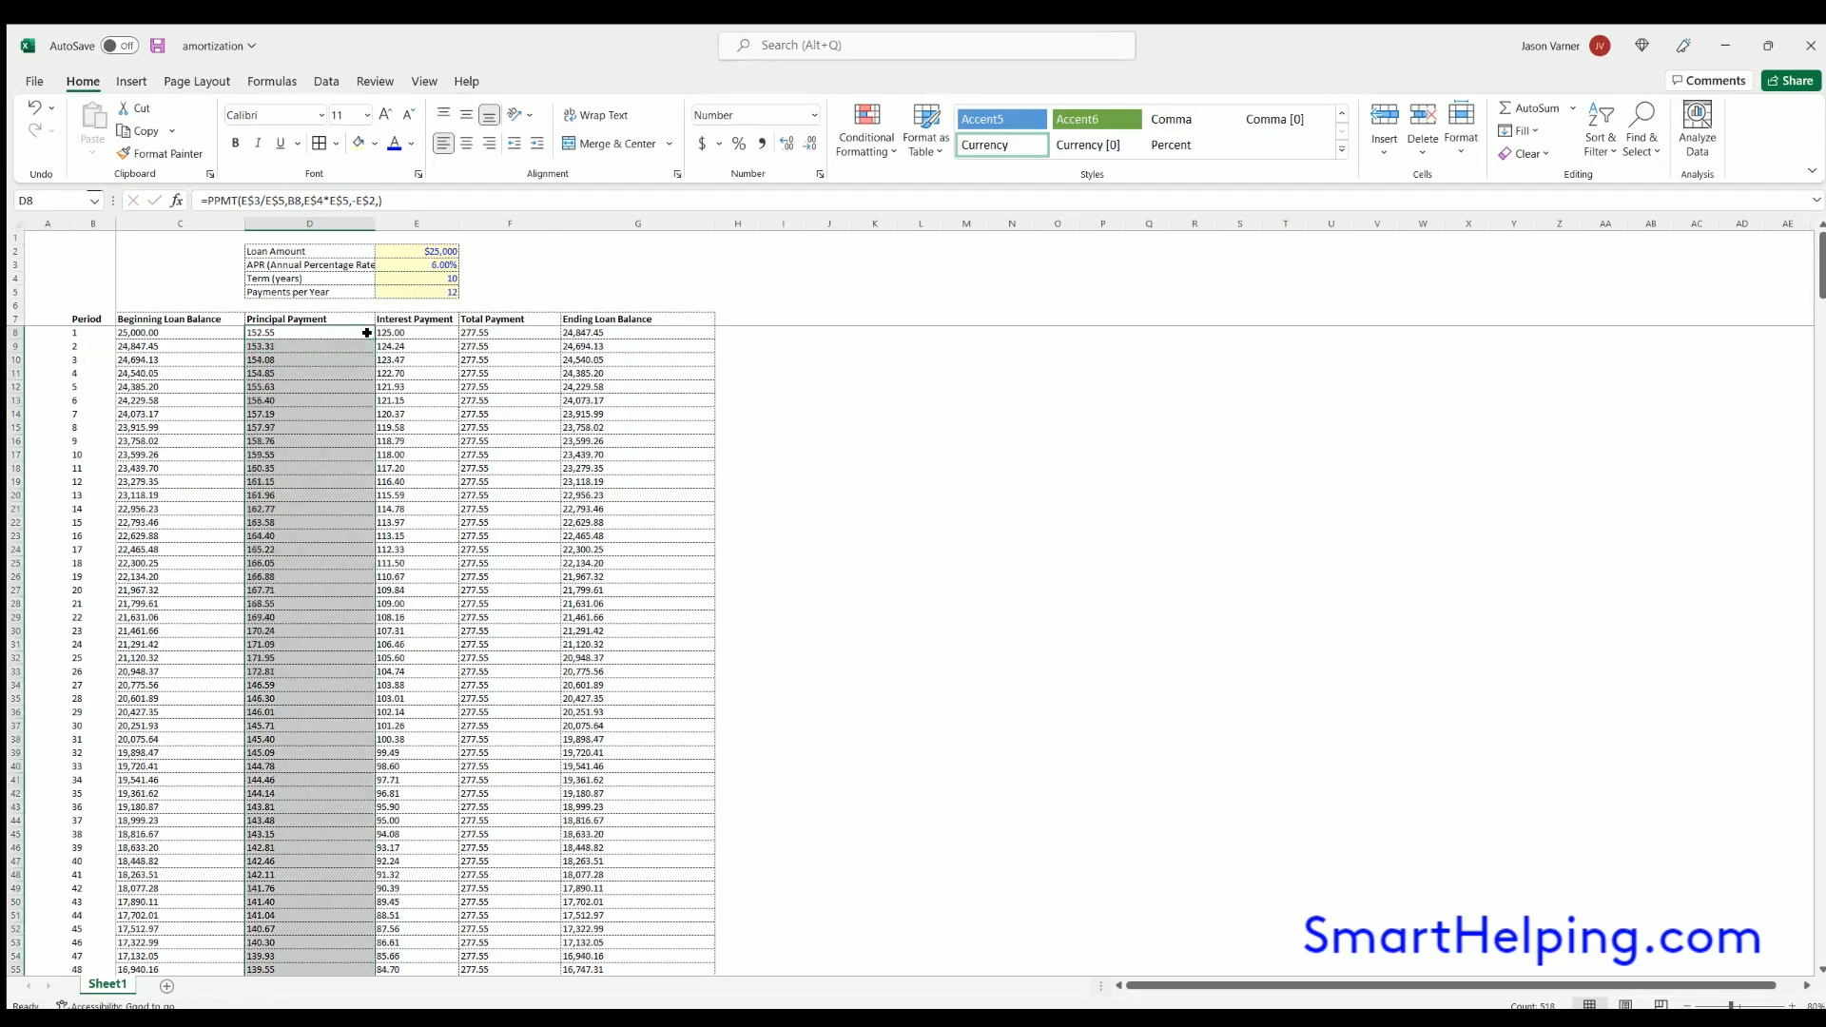
- Check the principal and ending balance for period 120, and the sum of principal payments in D8:D127
scroll(305, 684, "down", 20)
scroll(307, 687, "down", 11)
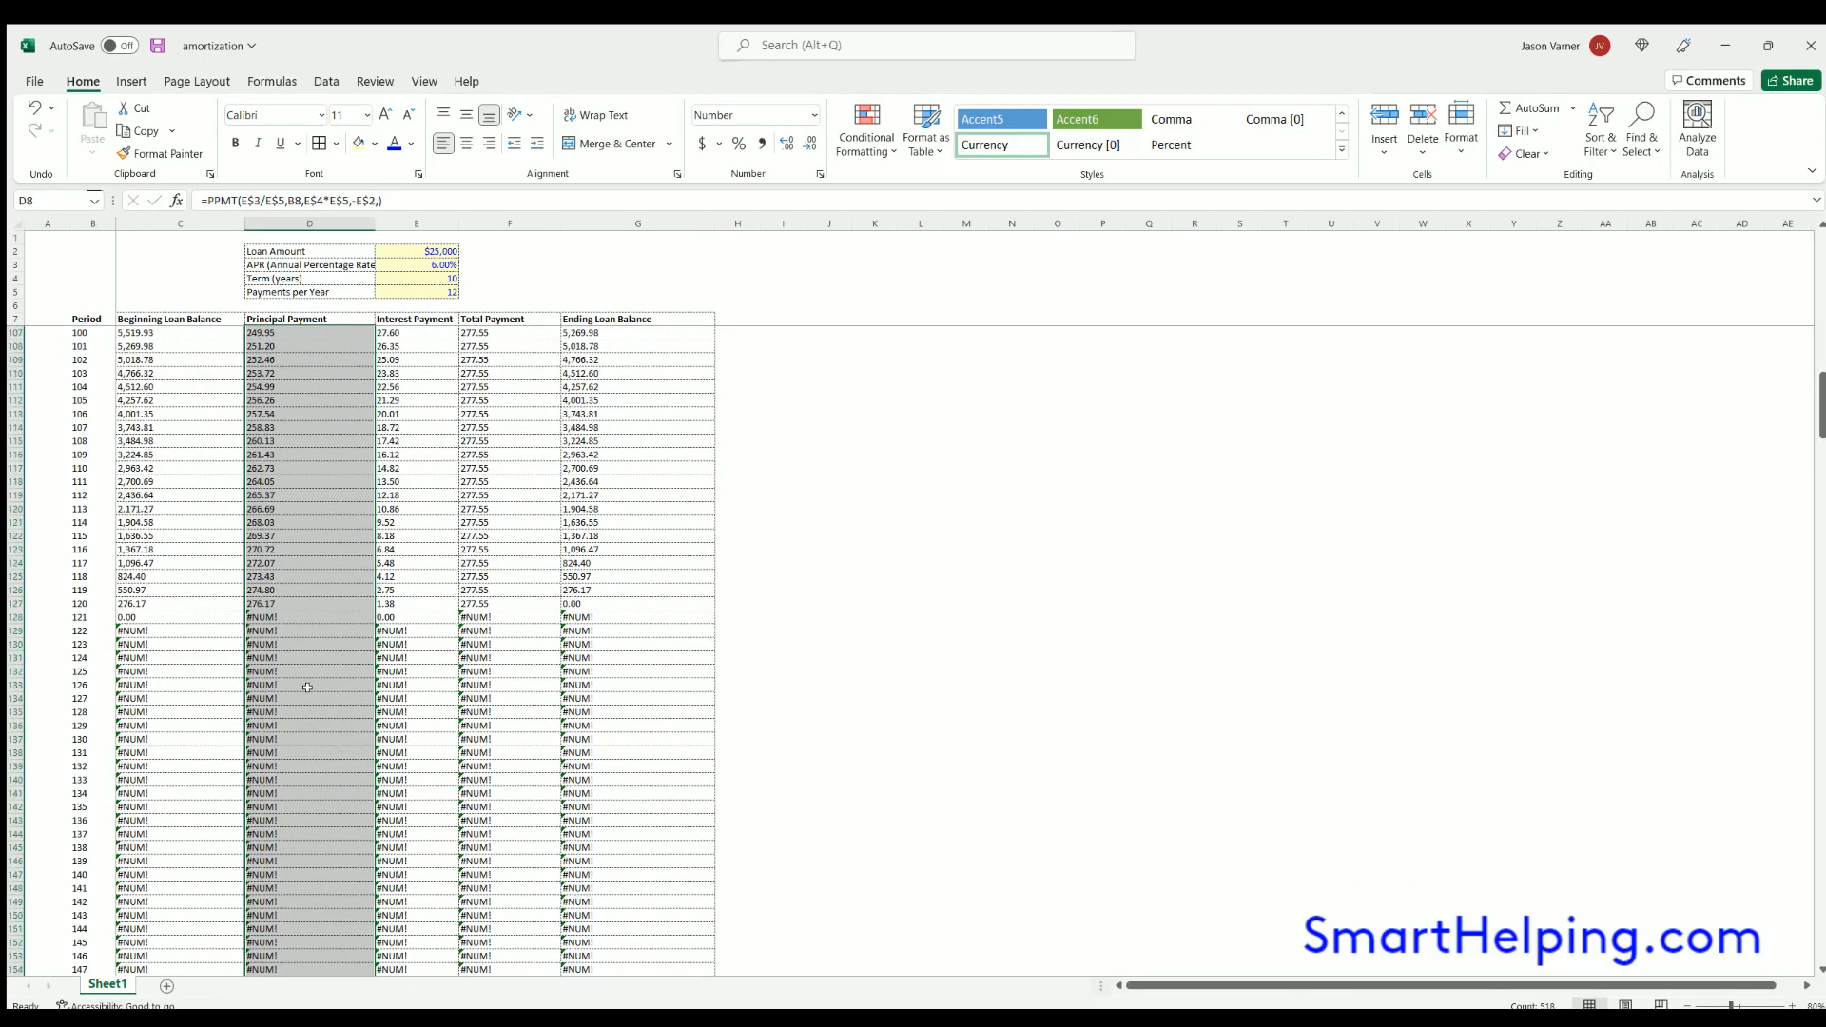
left_click(277, 601)
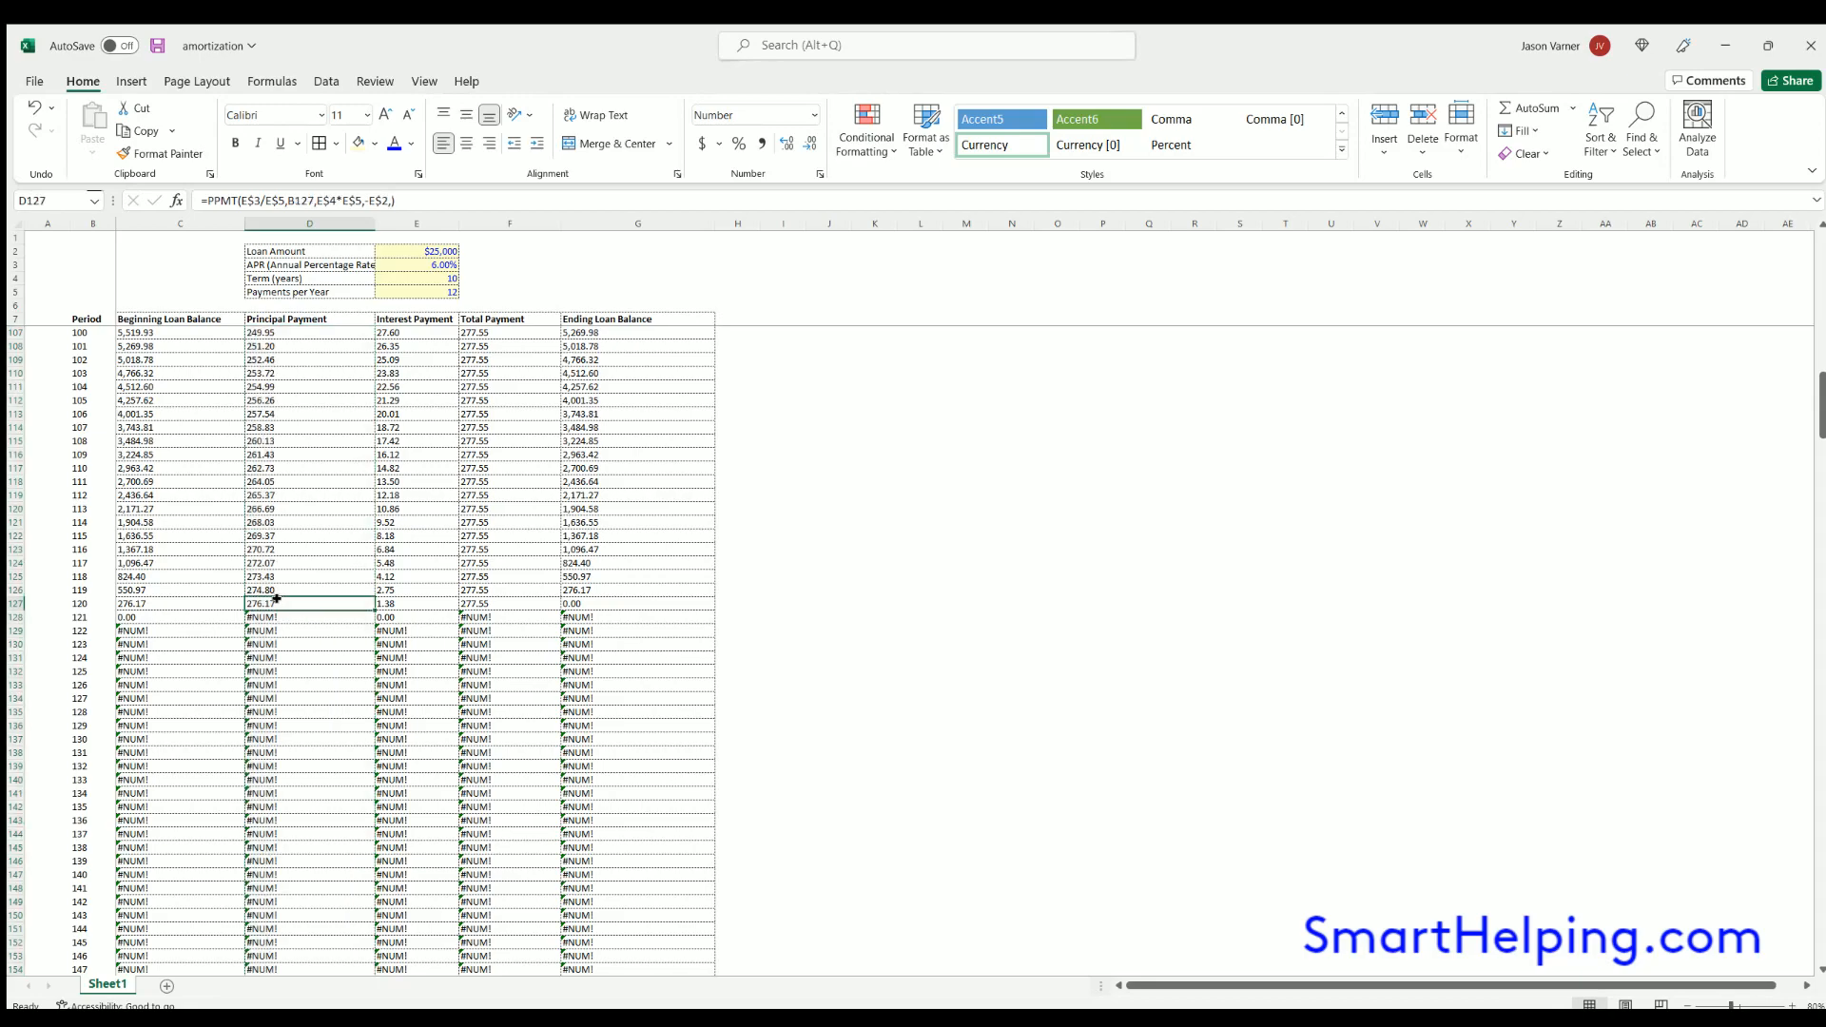
left_click(571, 601)
left_click_drag(271, 601, 317, 326)
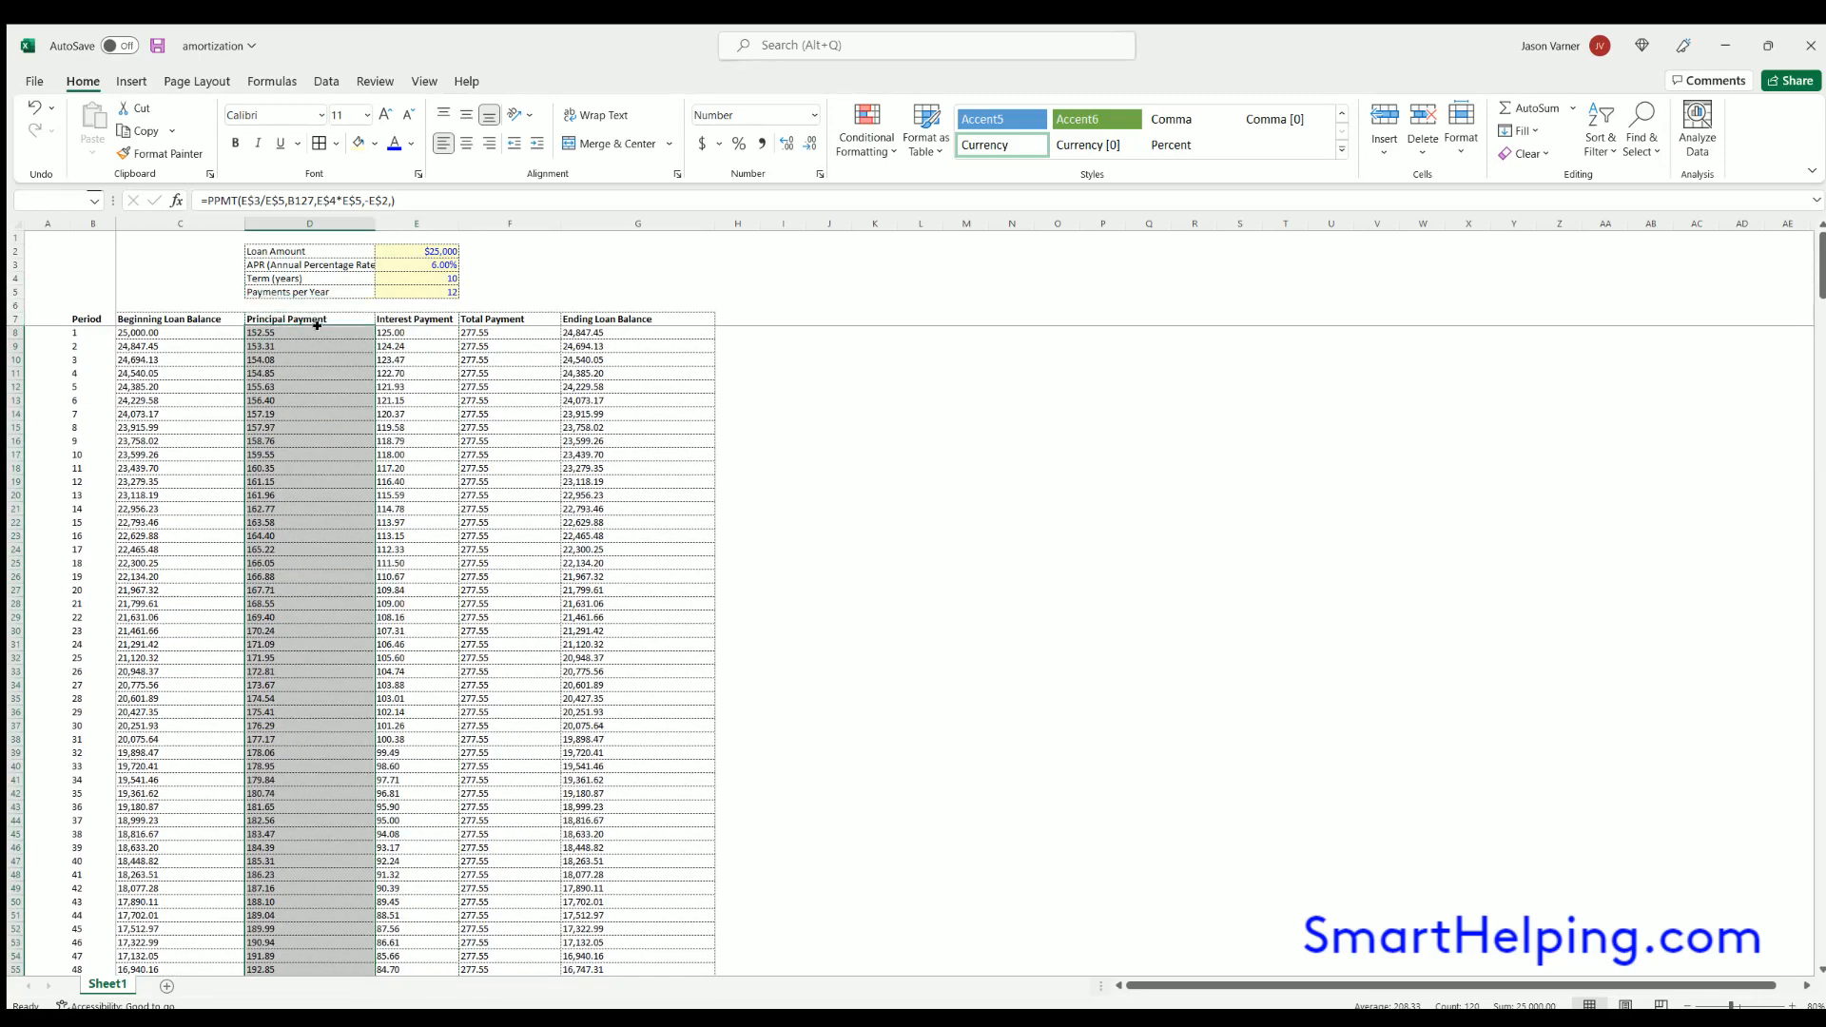
left_click(540, 263)
- Save the workbook with the corrected formula, reviewing the PPMT arguments in D8 and the beginning loan balances
left_click(292, 333)
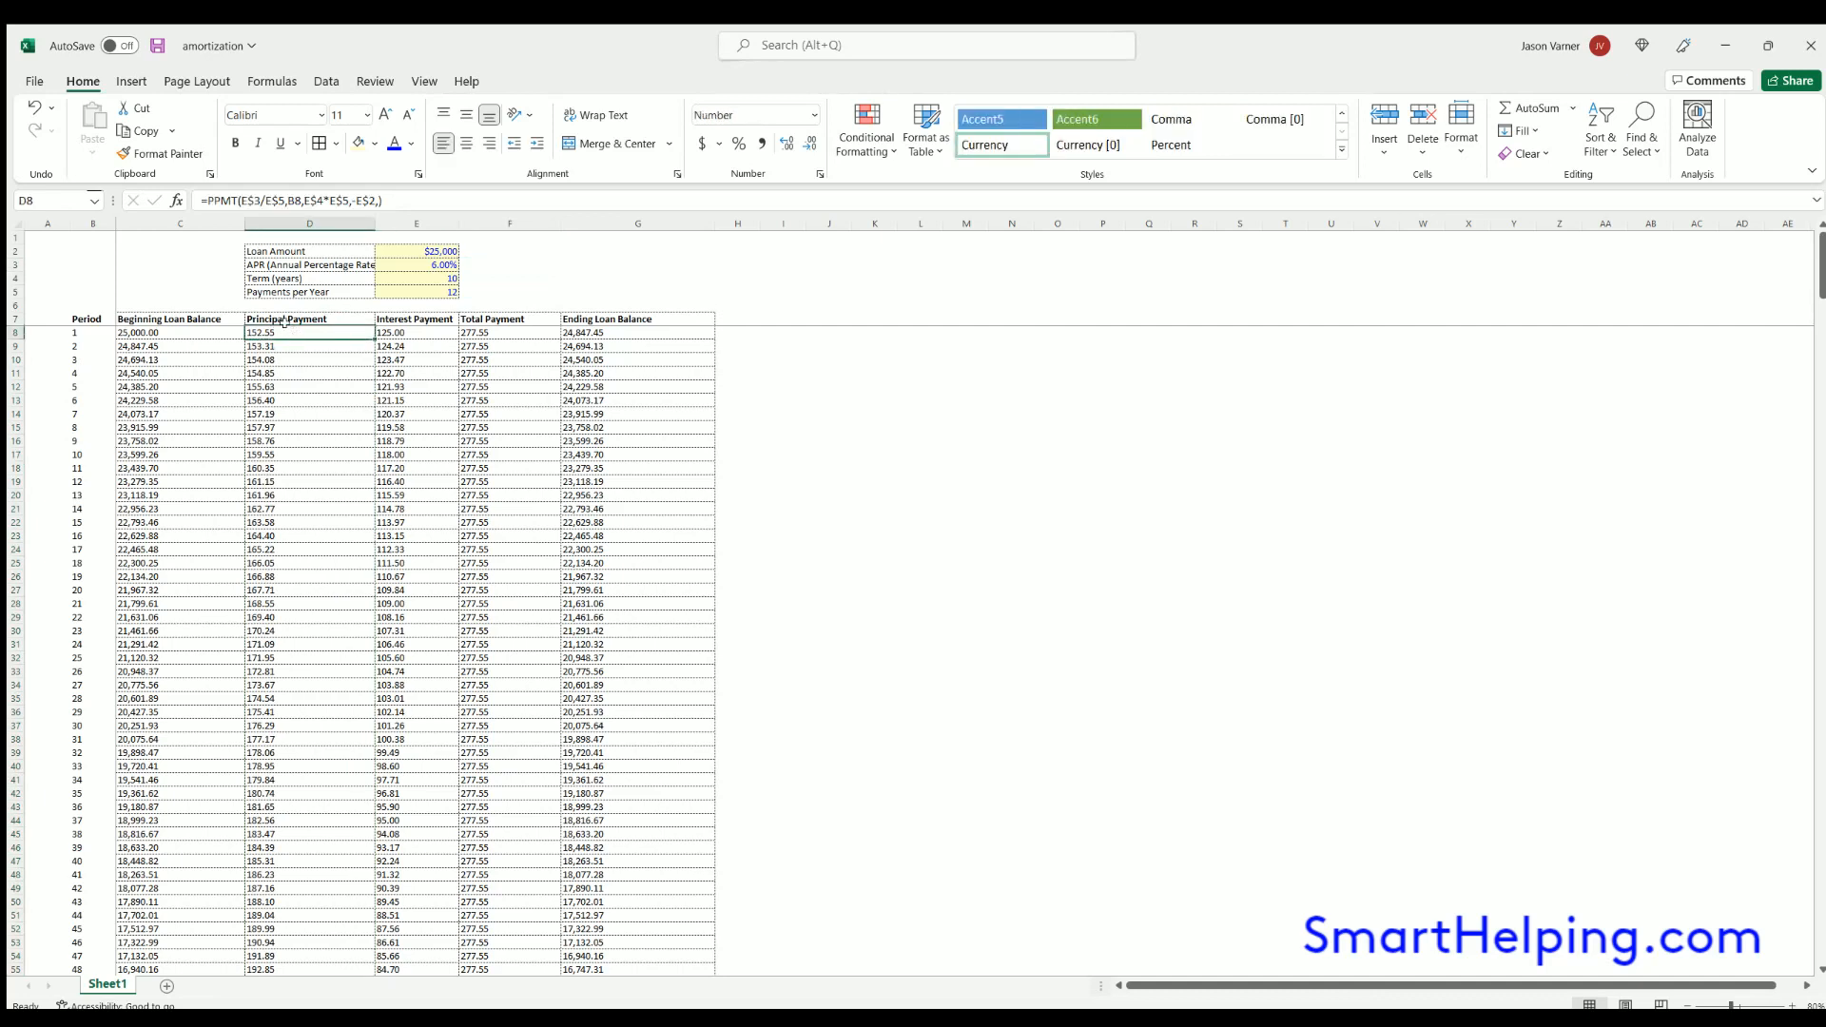
left_click(156, 45)
double_click(300, 332)
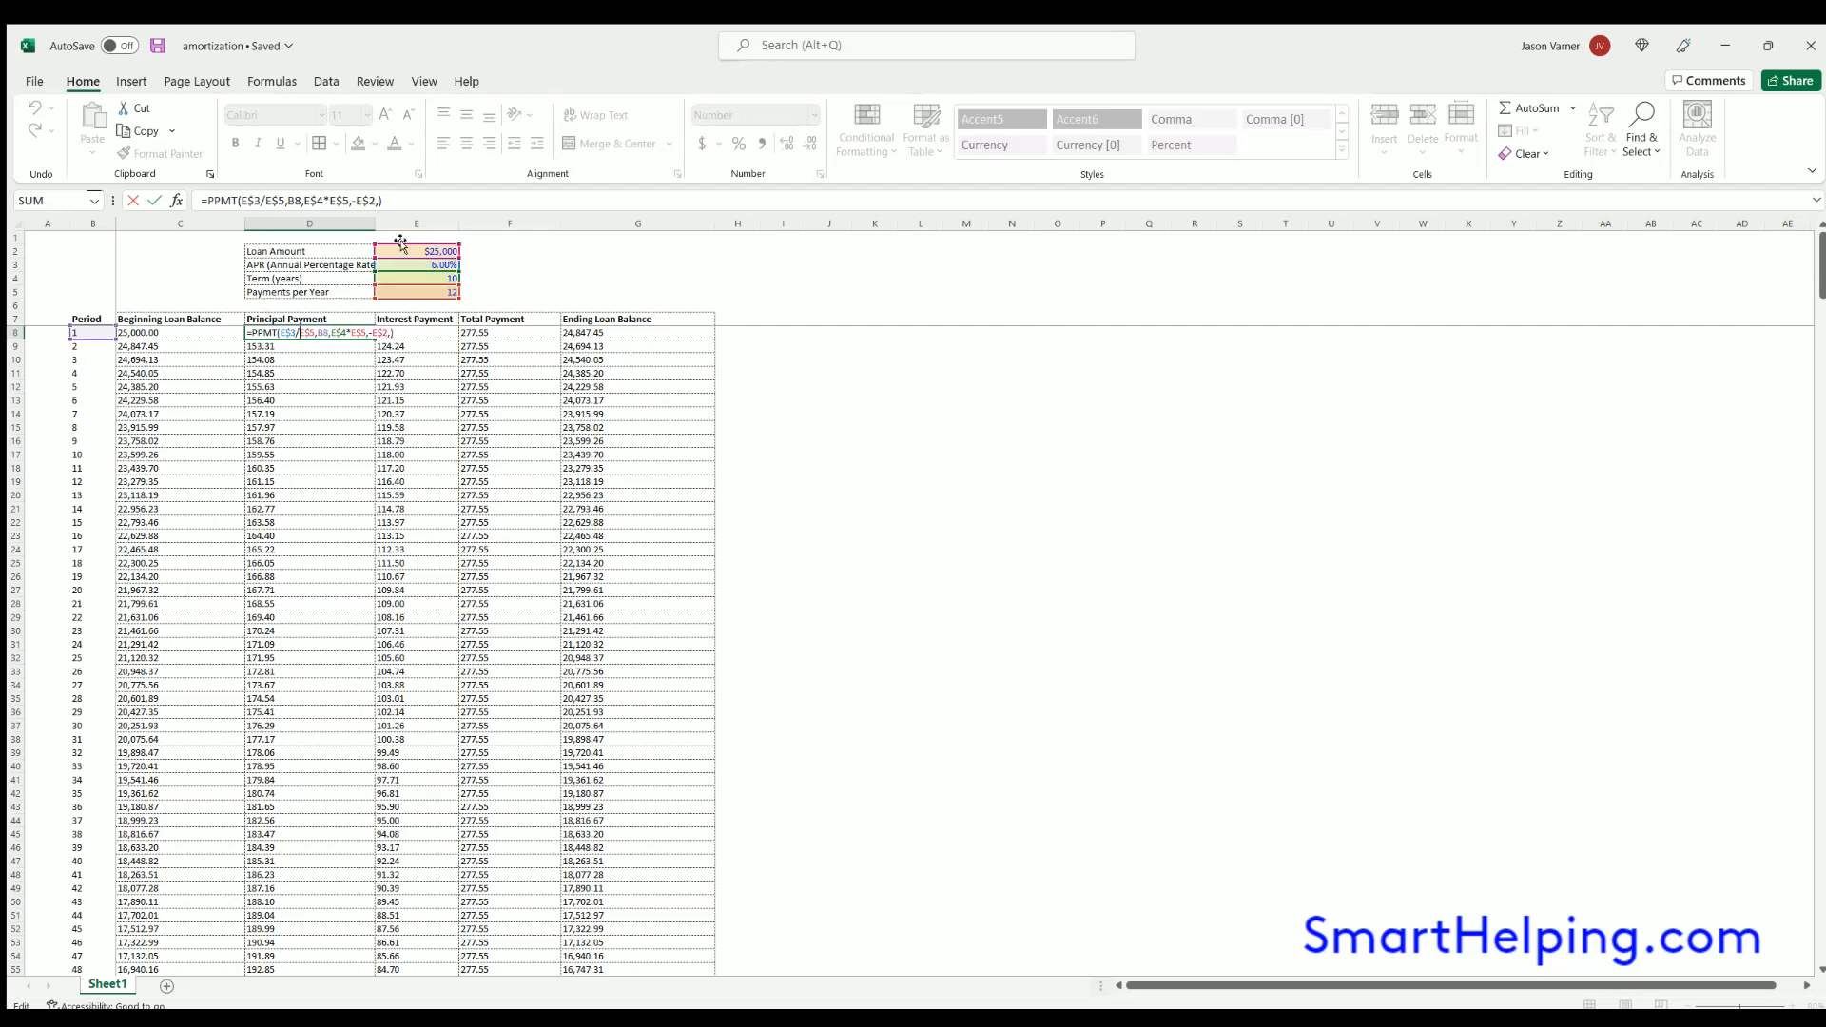
key("Return")
left_click(160, 332)
left_click(156, 360)
left_click(152, 412)
left_click(151, 483)
left_click(152, 576)
left_click(157, 46)
- Widen the Interest Payment column E slightly
left_click(309, 401)
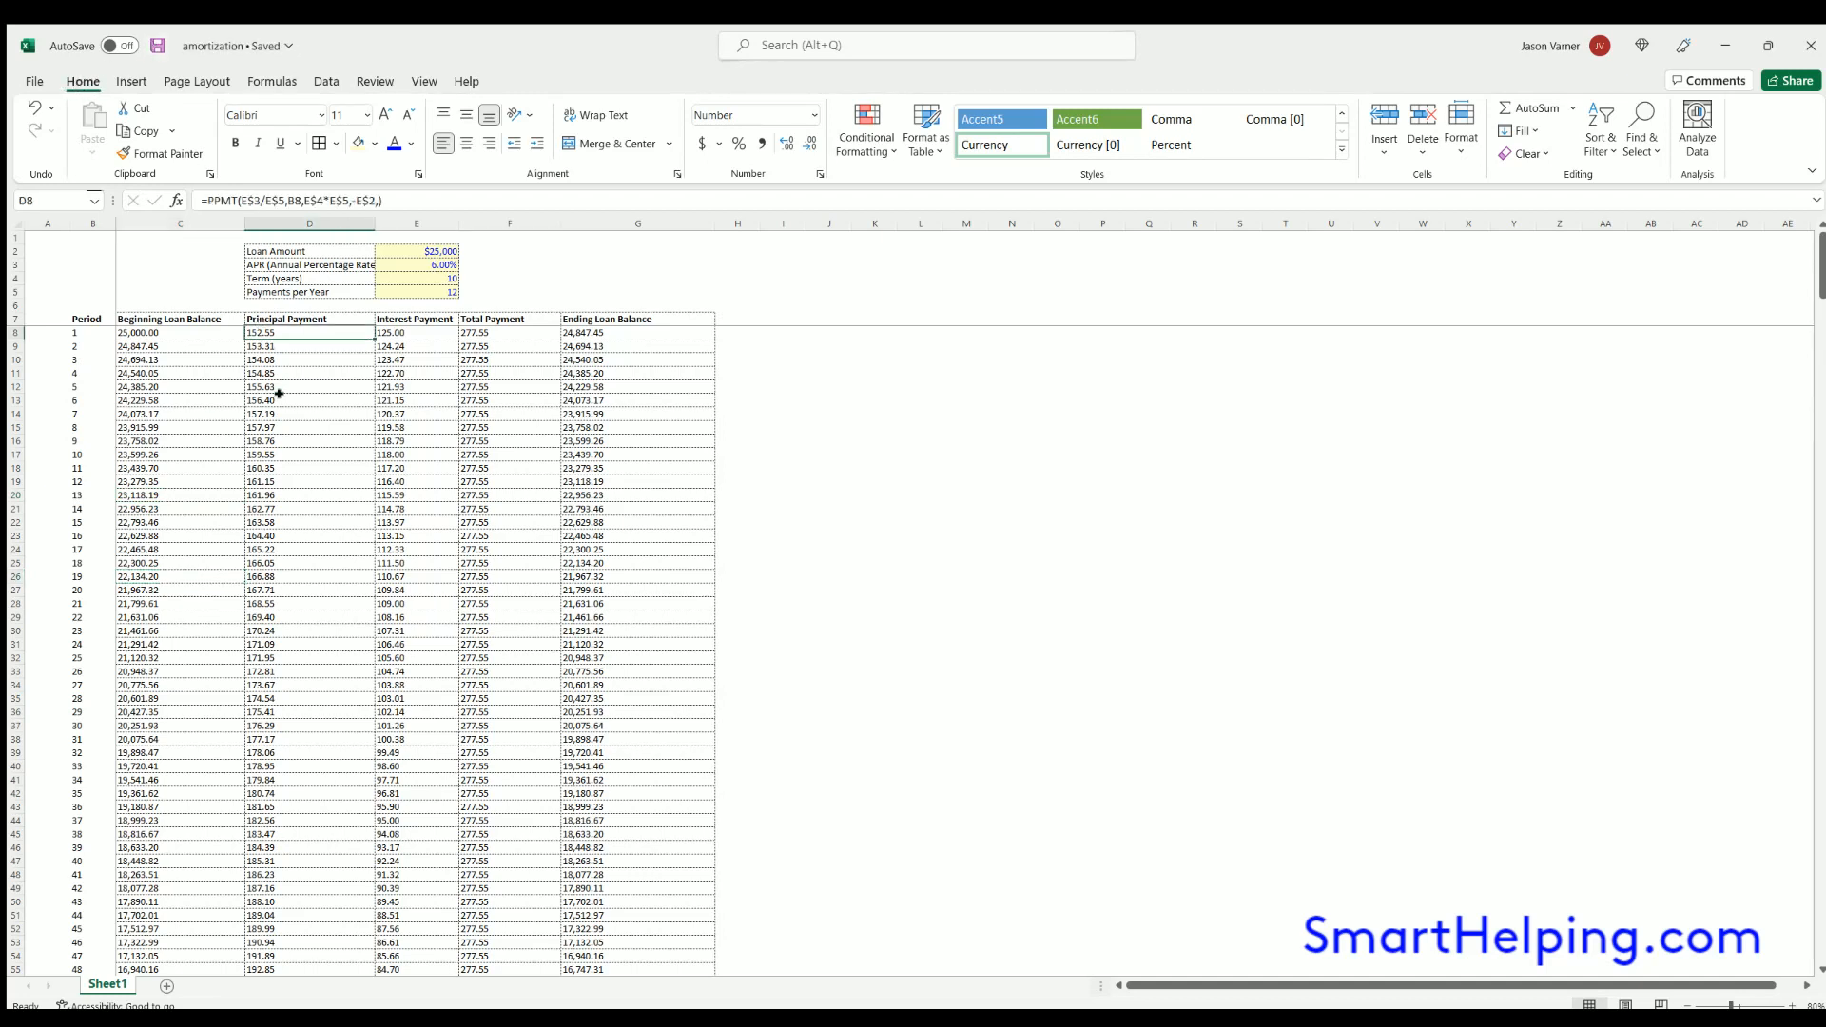
left_click(173, 333)
left_click(164, 387)
left_click(204, 496)
left_click(289, 492)
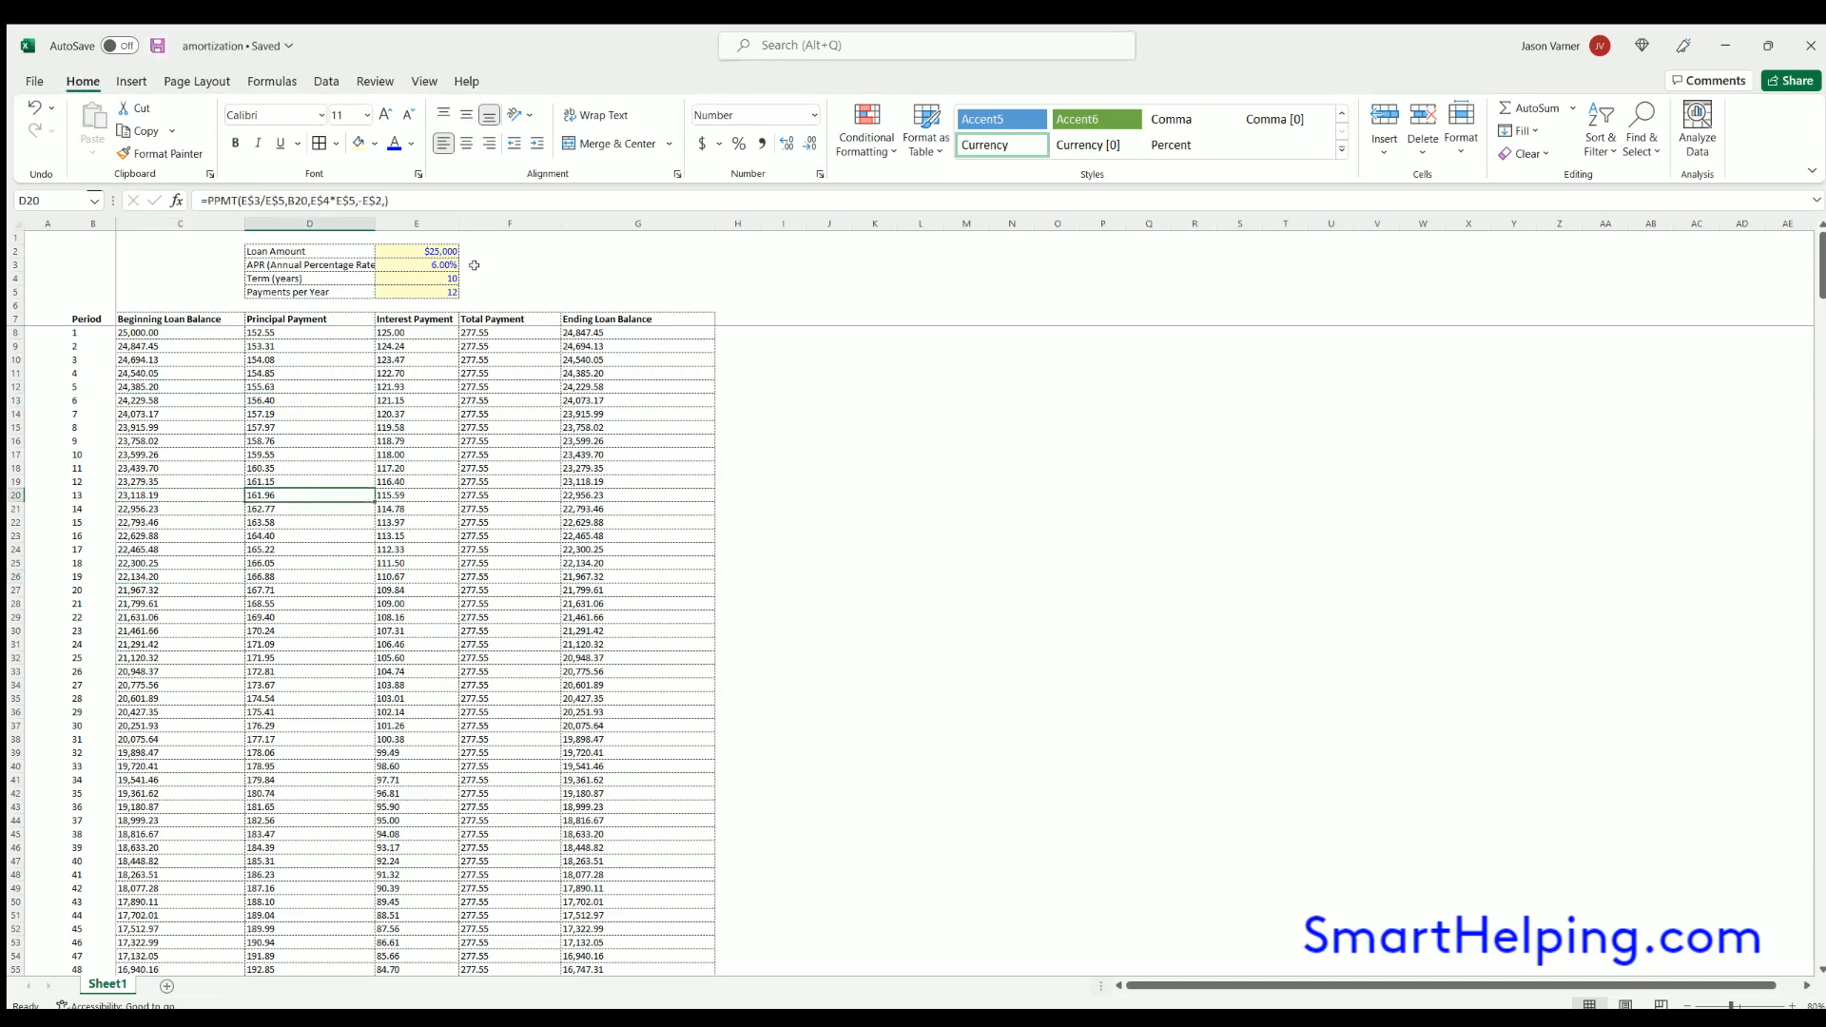
left_click_drag(458, 220, 469, 220)
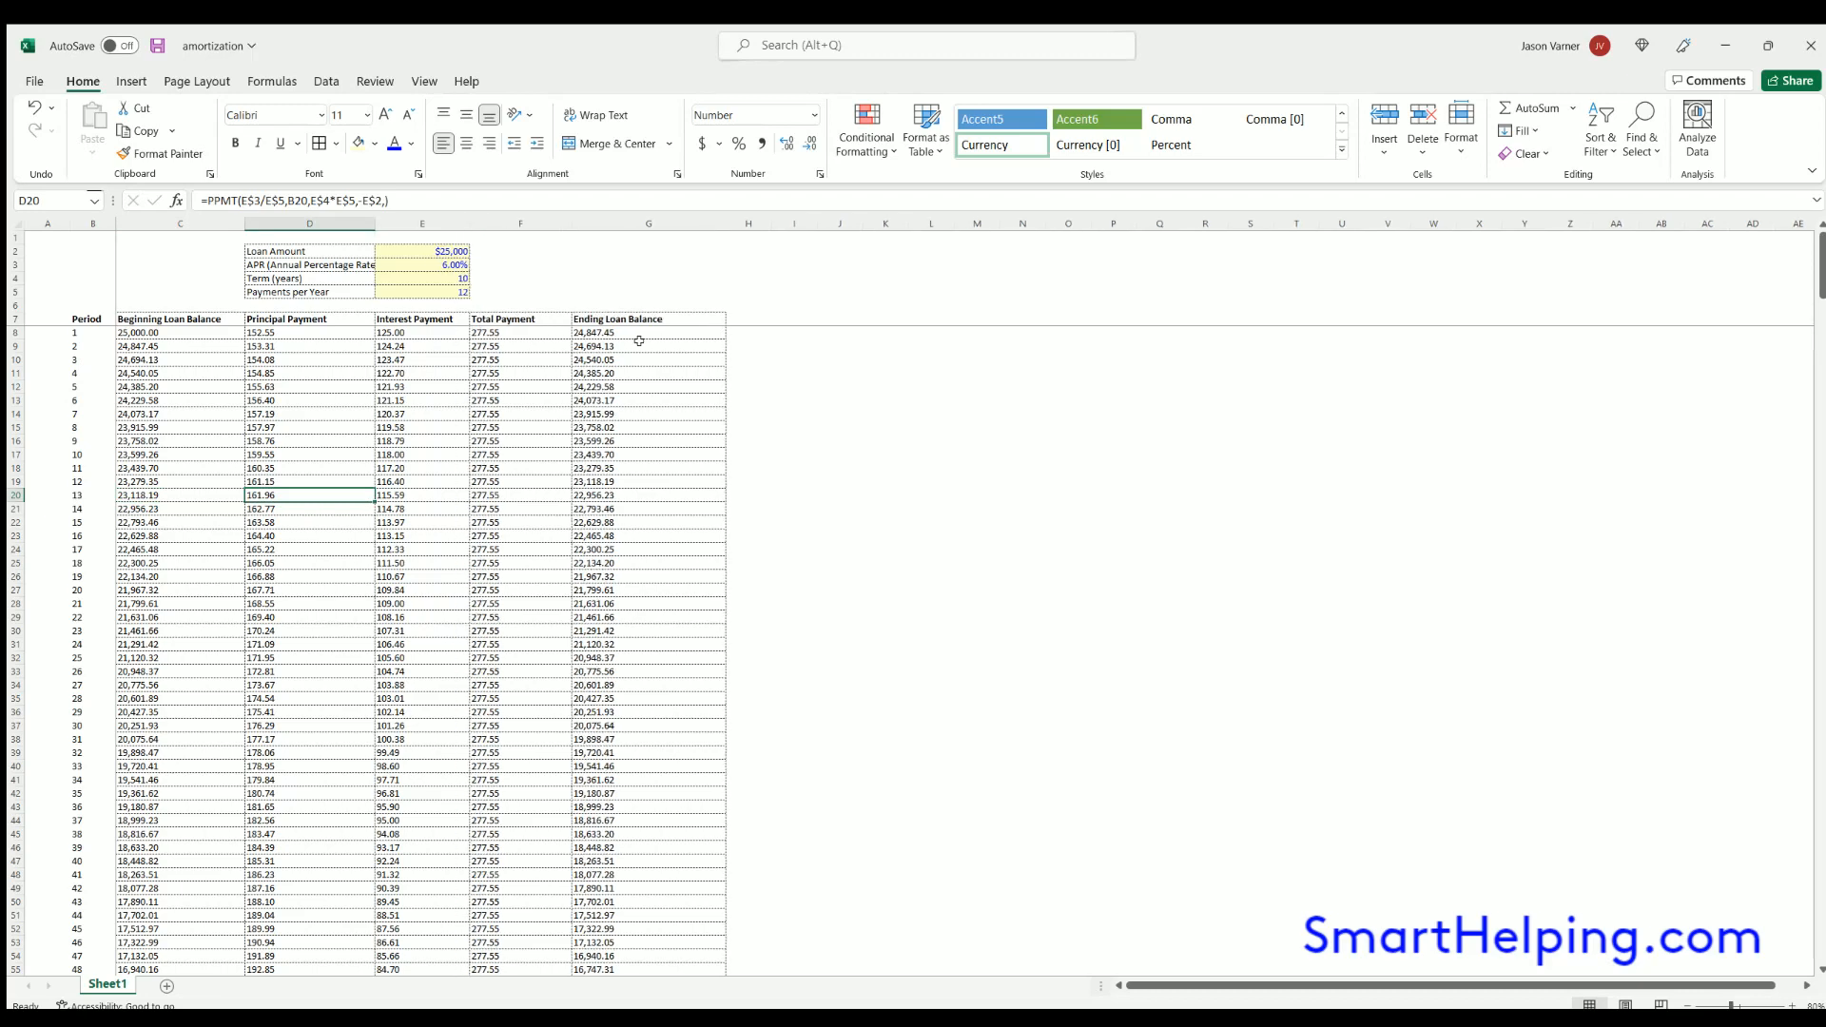
- Examine the schedule rows after period 120, including the beginning balance and PPMT formula for period 121
left_click(288, 333)
scroll(285, 733, "down", 20)
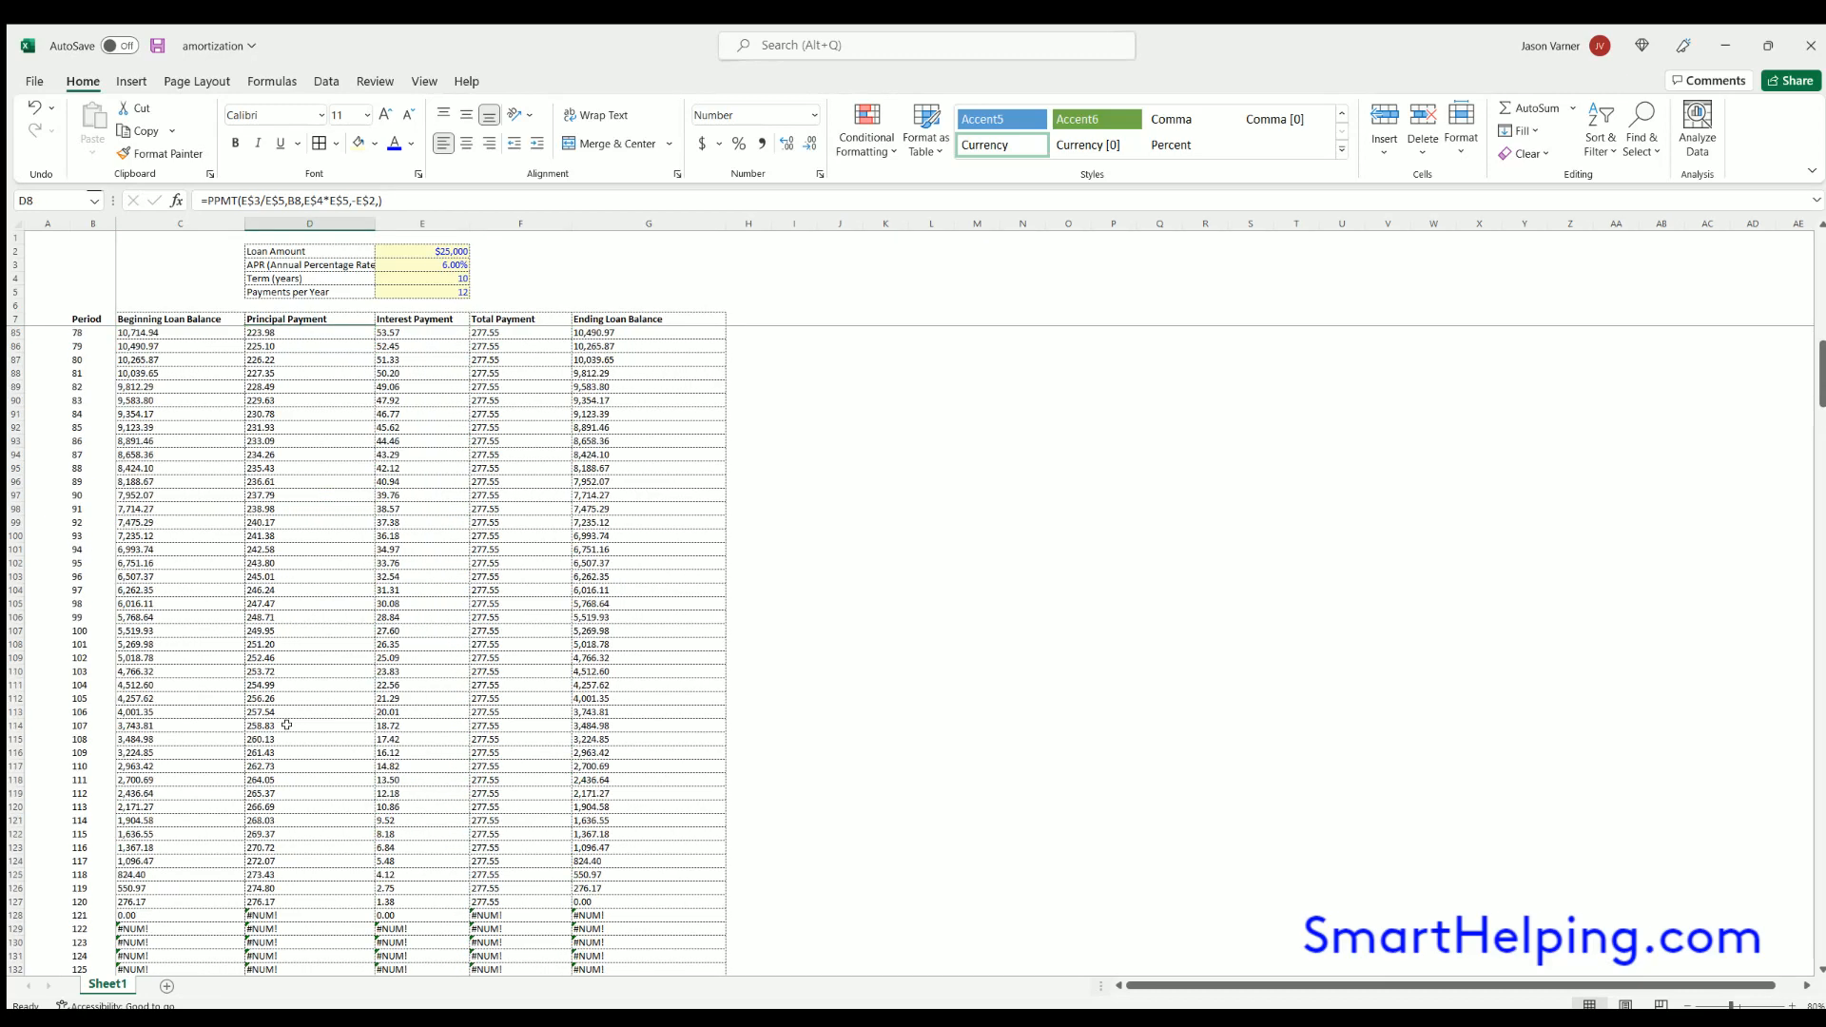
left_click(162, 913)
left_click(276, 914)
scroll(341, 781, "down", 3)
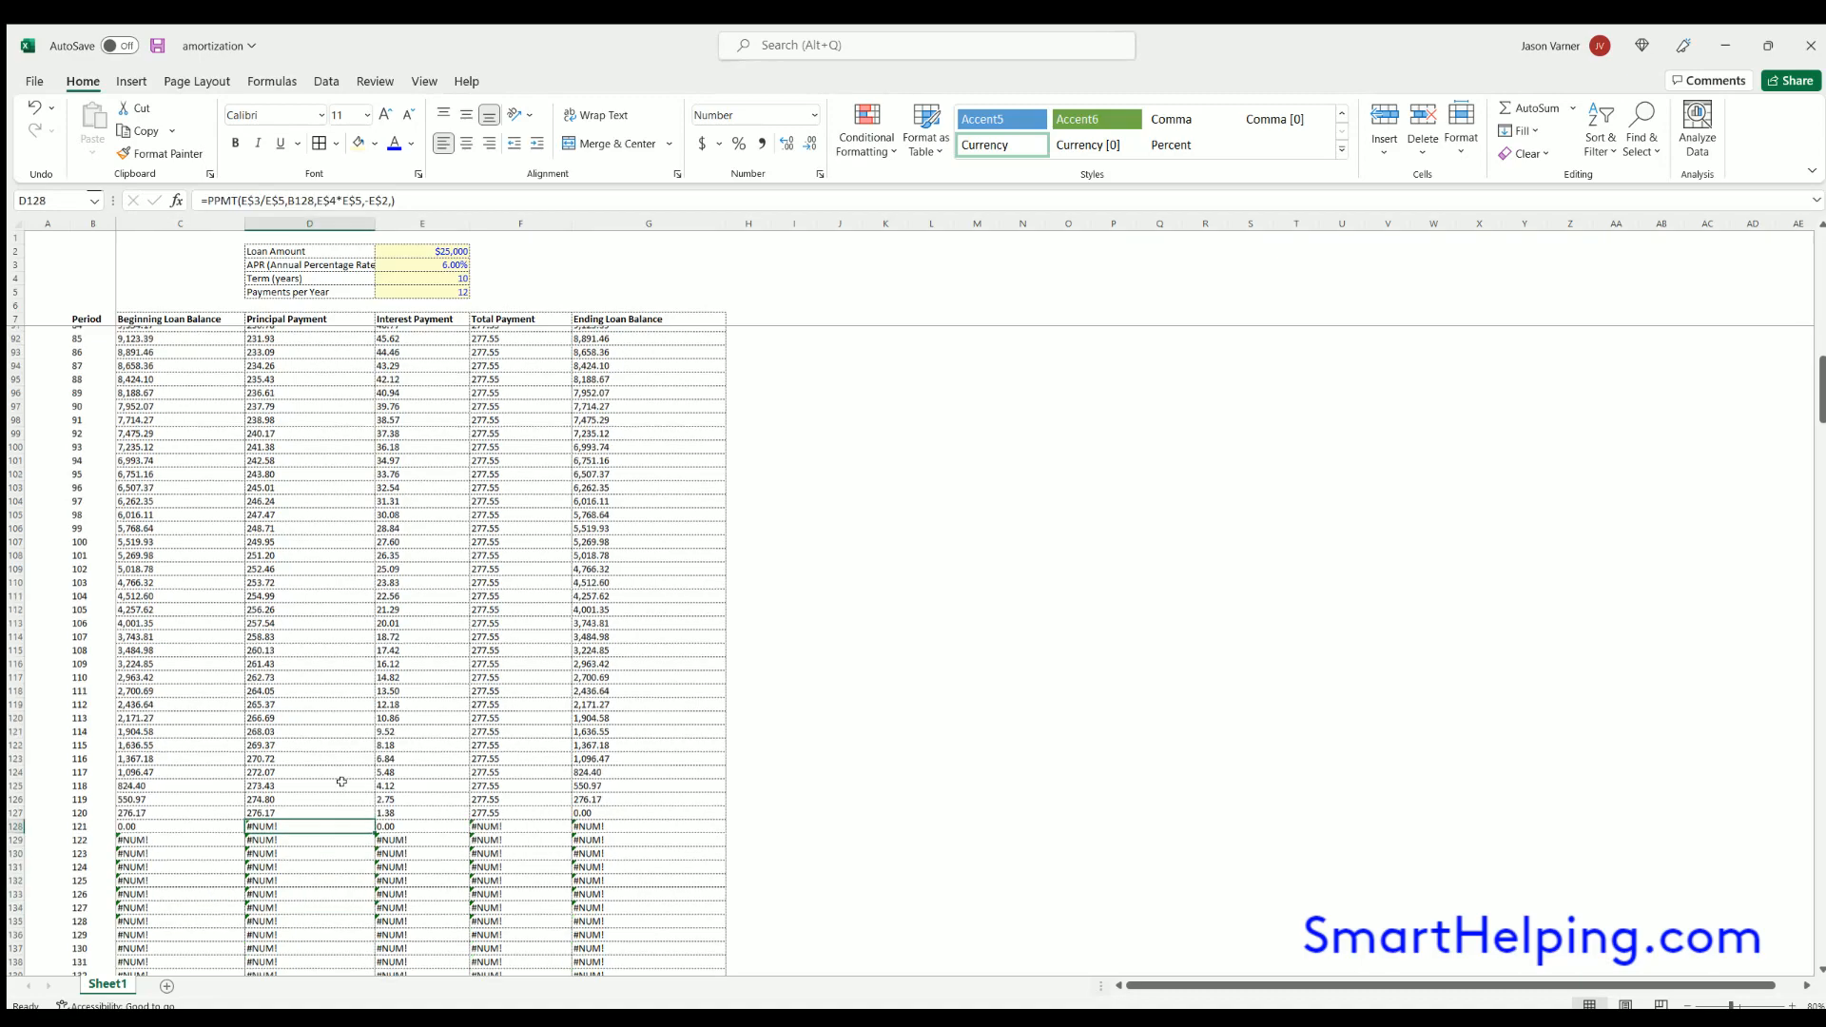
scroll(295, 751, "up", 1)
scroll(295, 751, "up", 20)
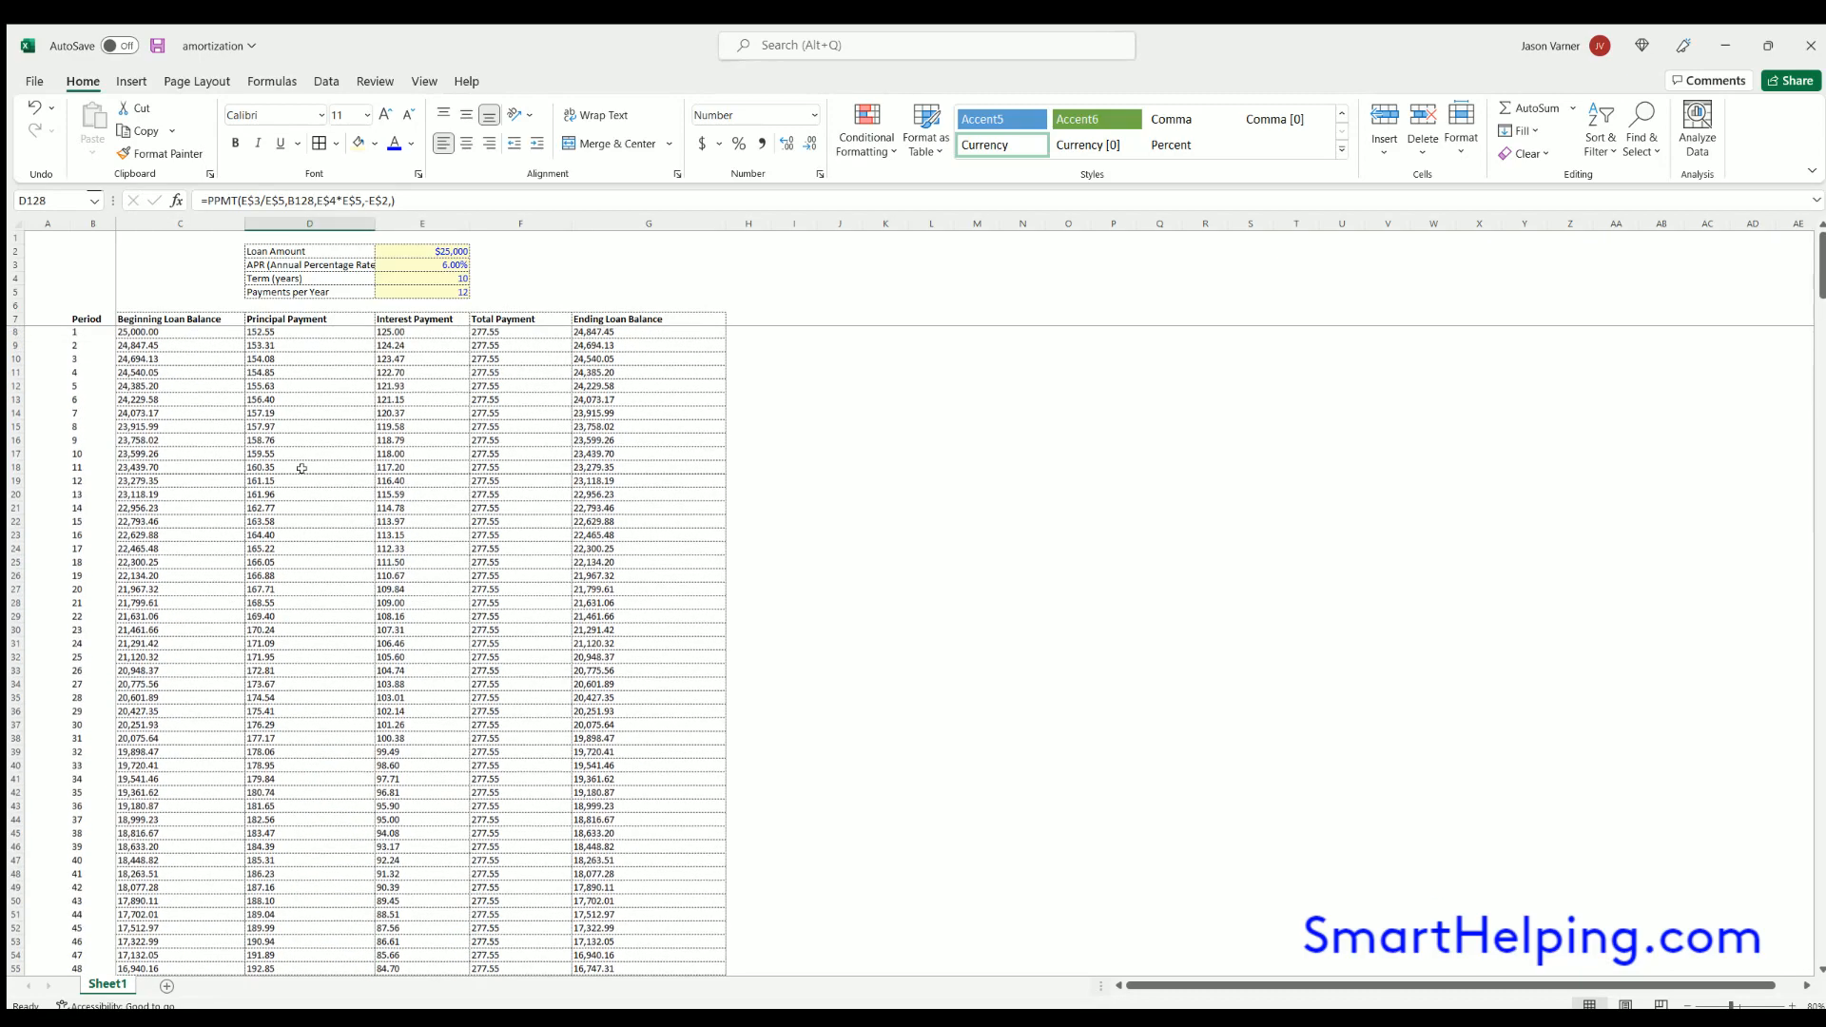
- Wrap the PPMT formula in D8 in IFERROR and fill it down the Principal Payment column
left_click(291, 333)
left_click(201, 198)
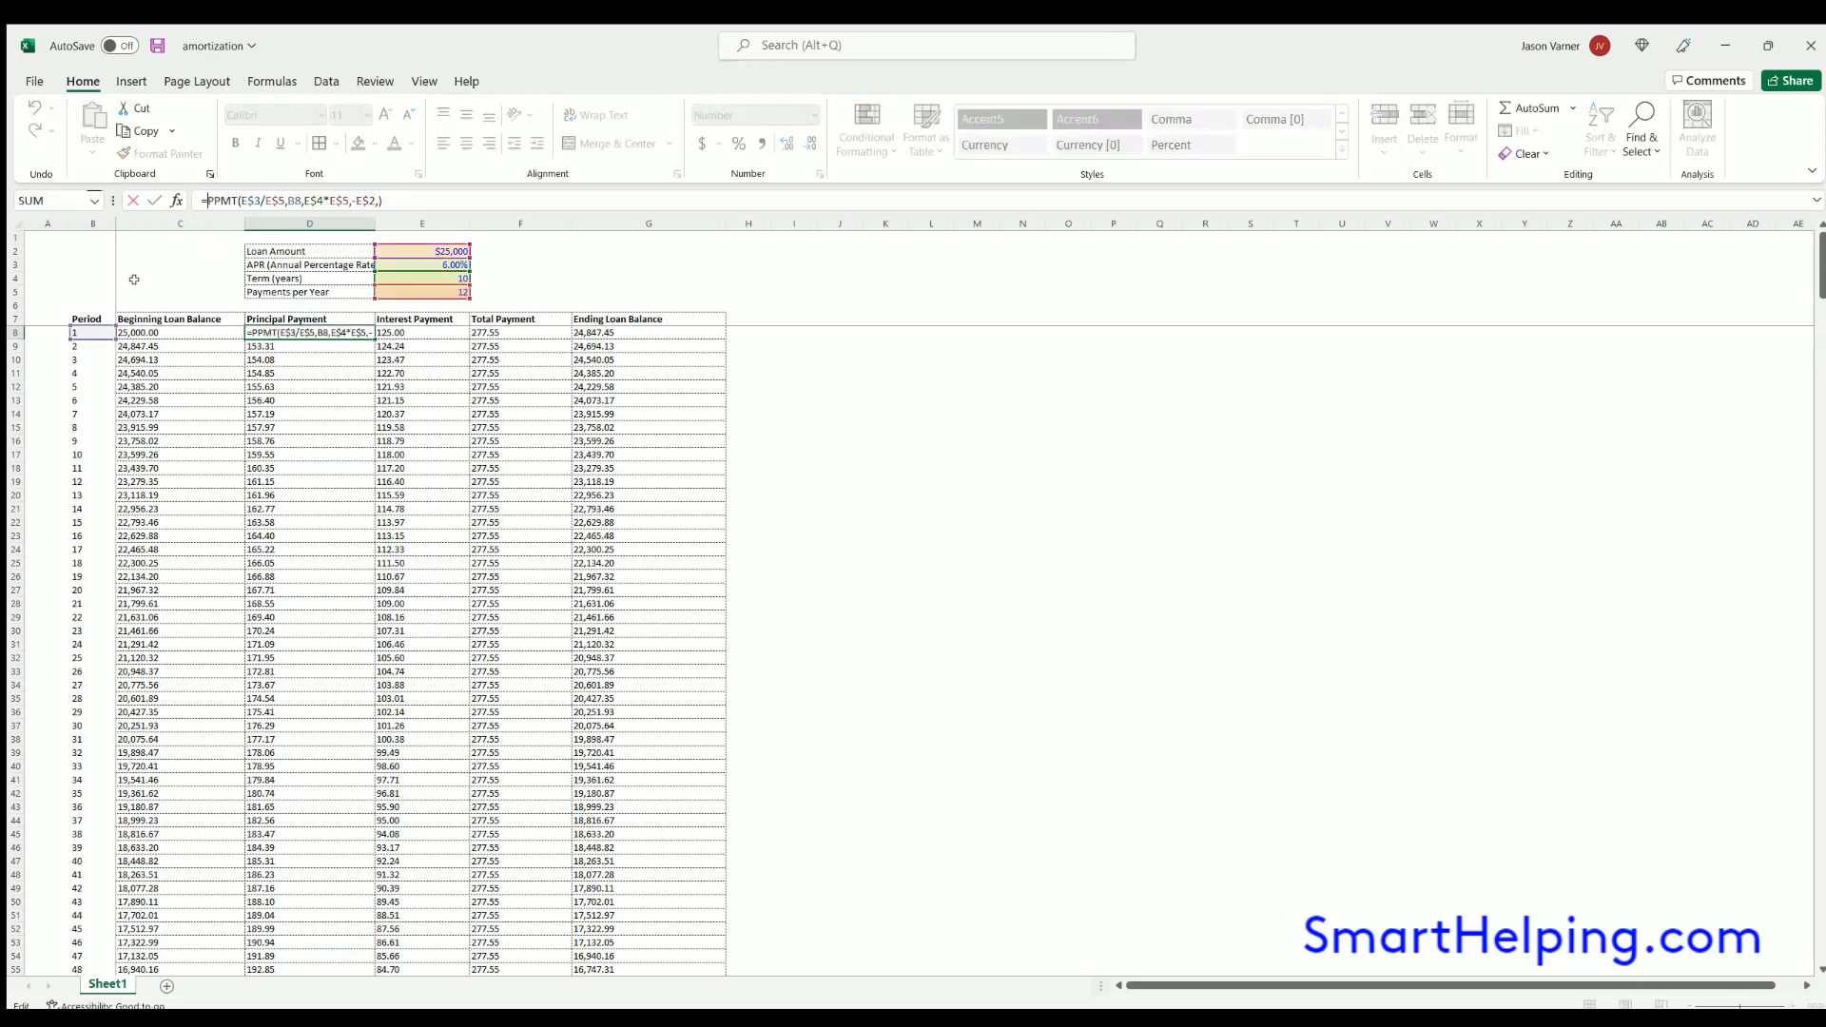
type("if")
type("error(")
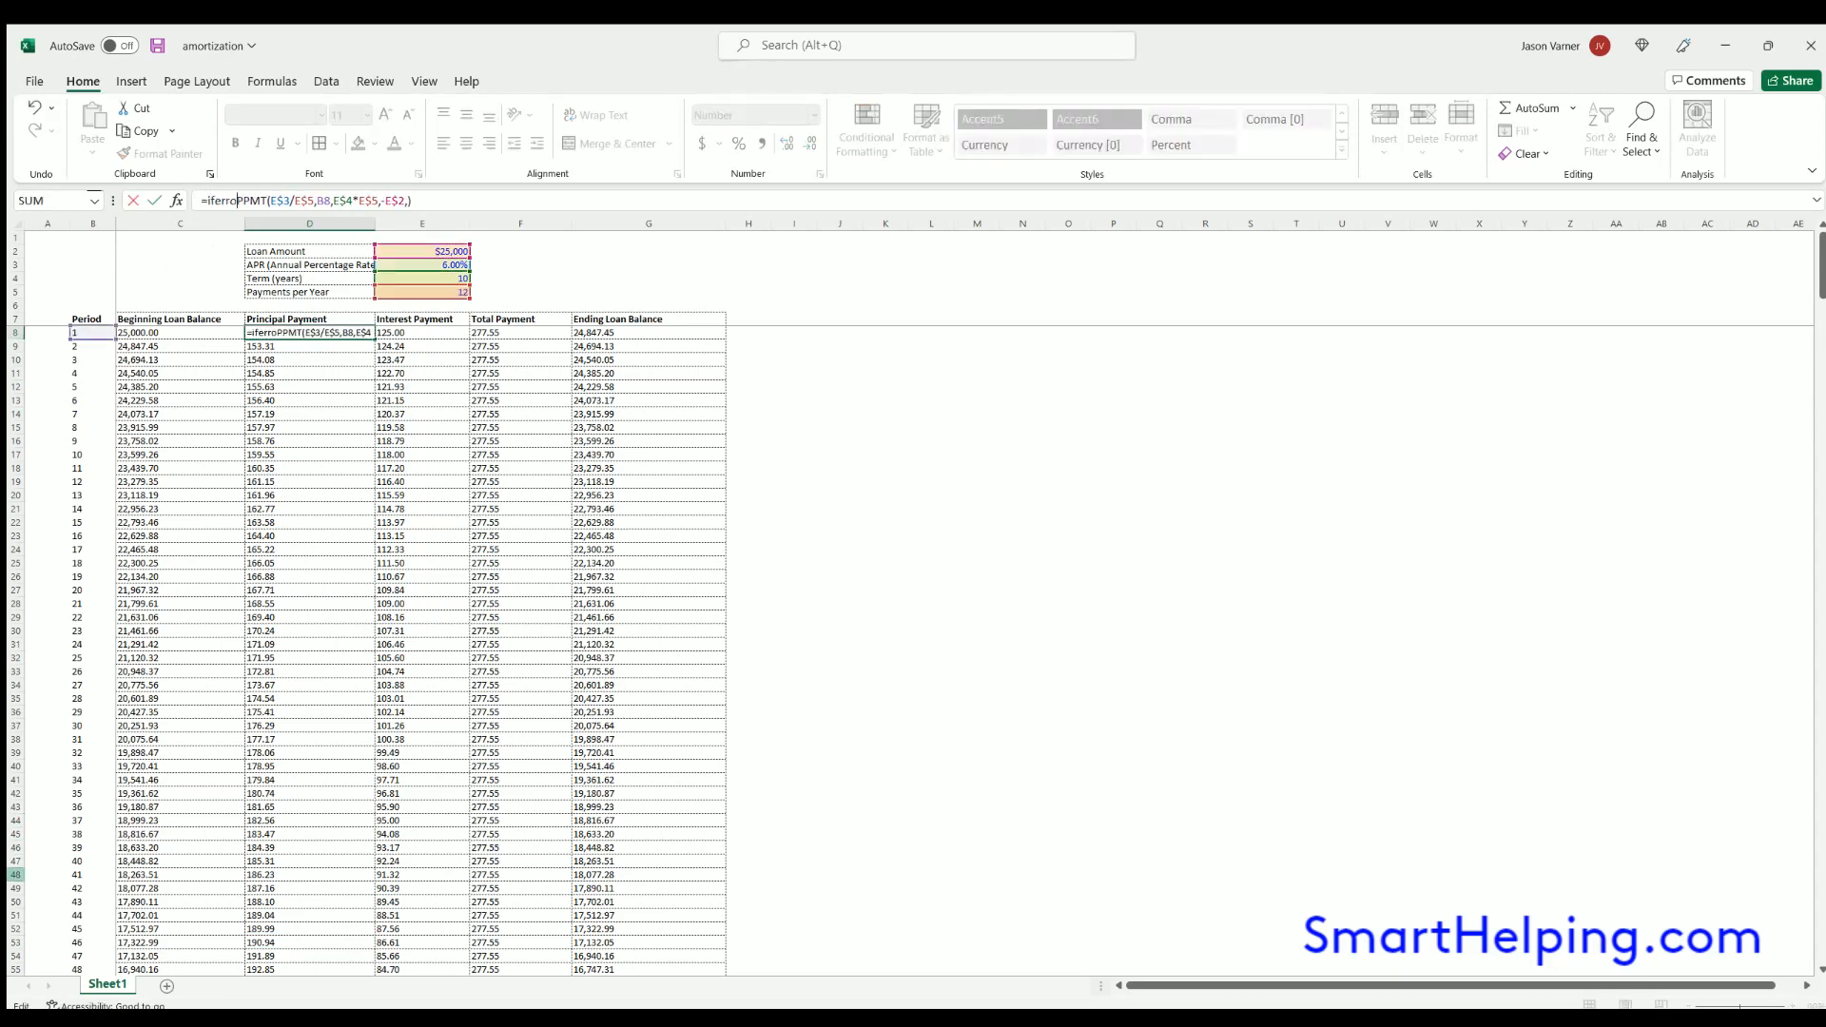
key("End")
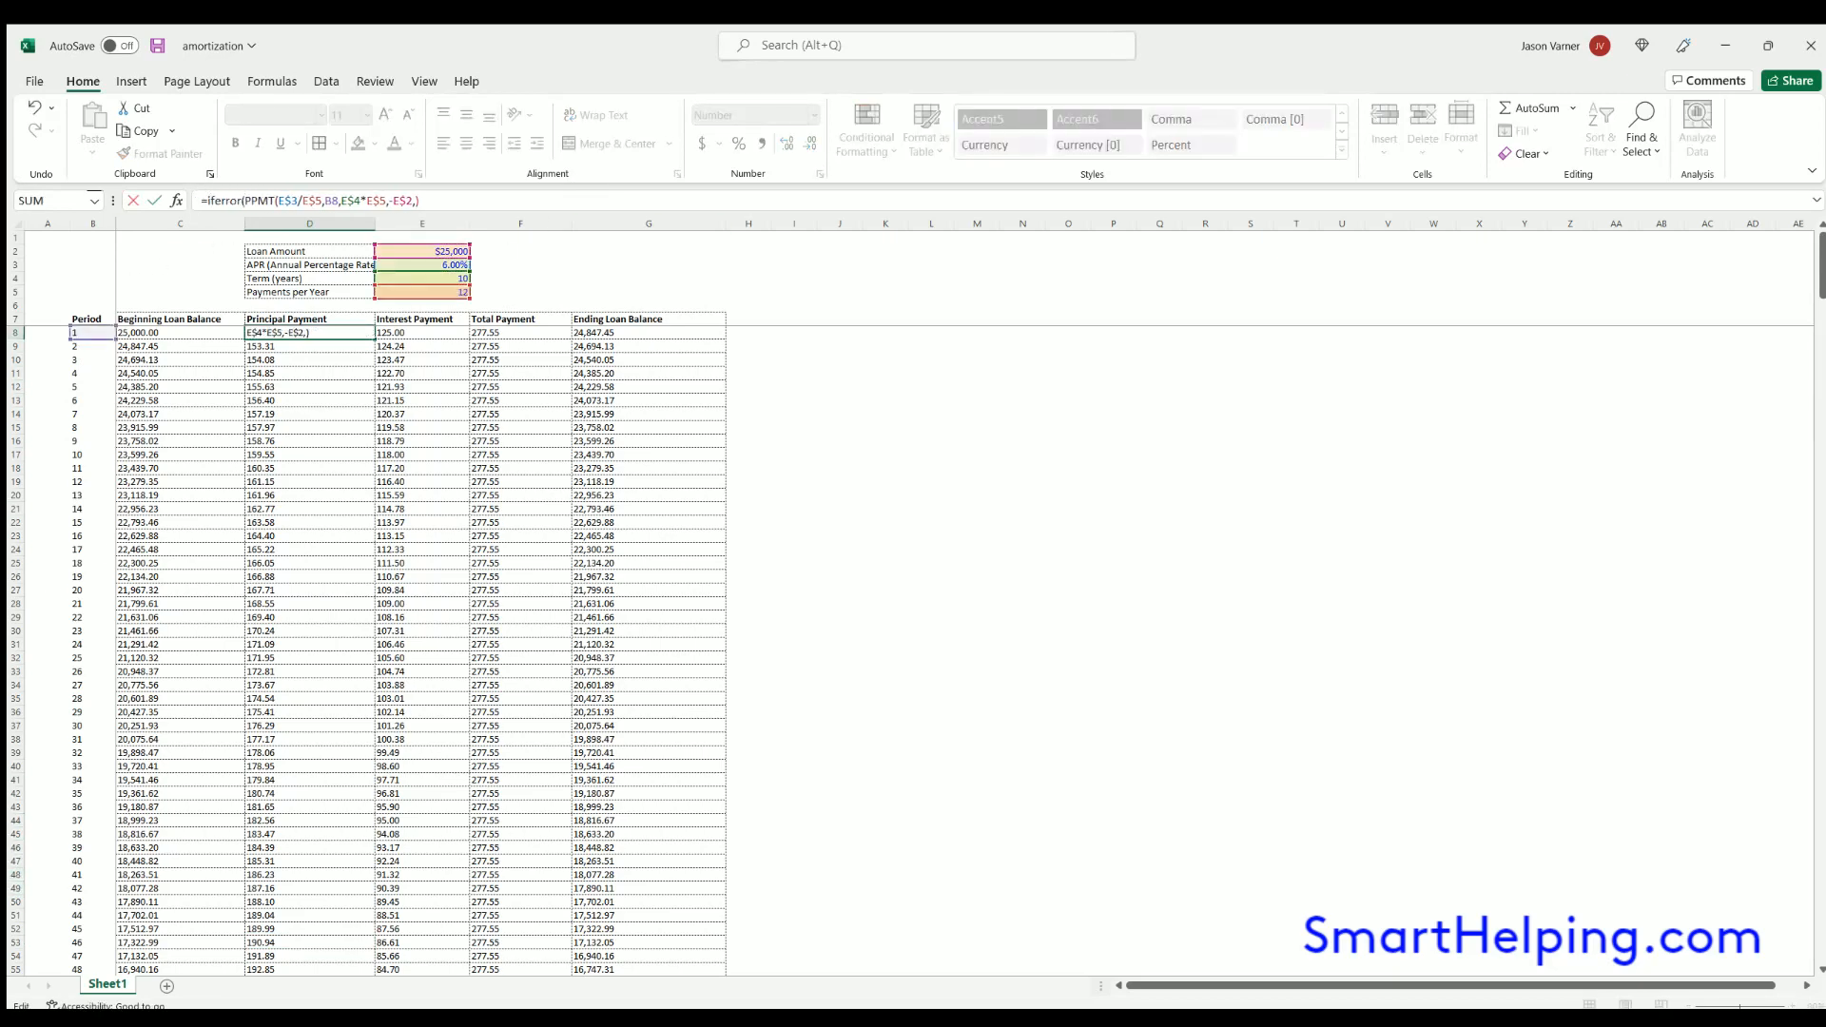
key("Return")
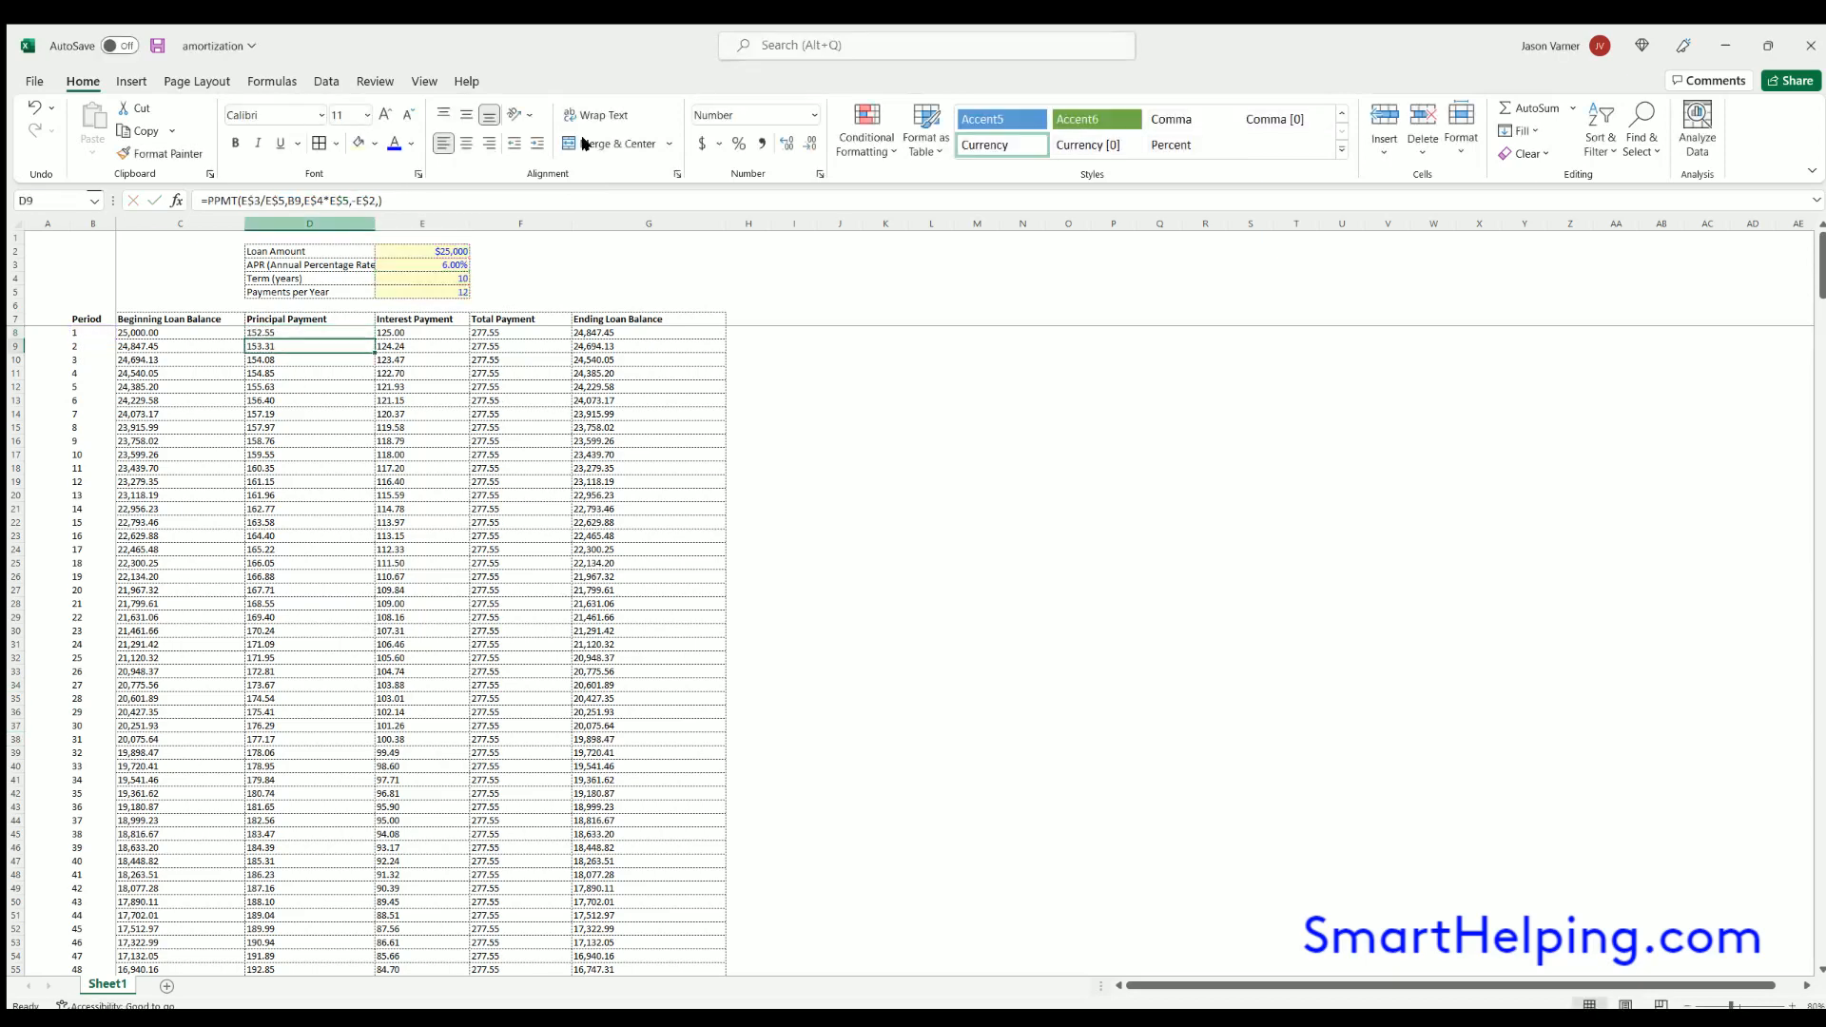
left_click(368, 331)
double_click(369, 331)
- Wrap the interest formula C8*(E$3/E$5) in E8 in IFERROR
left_click(394, 330)
left_click(204, 199)
type("iferror(")
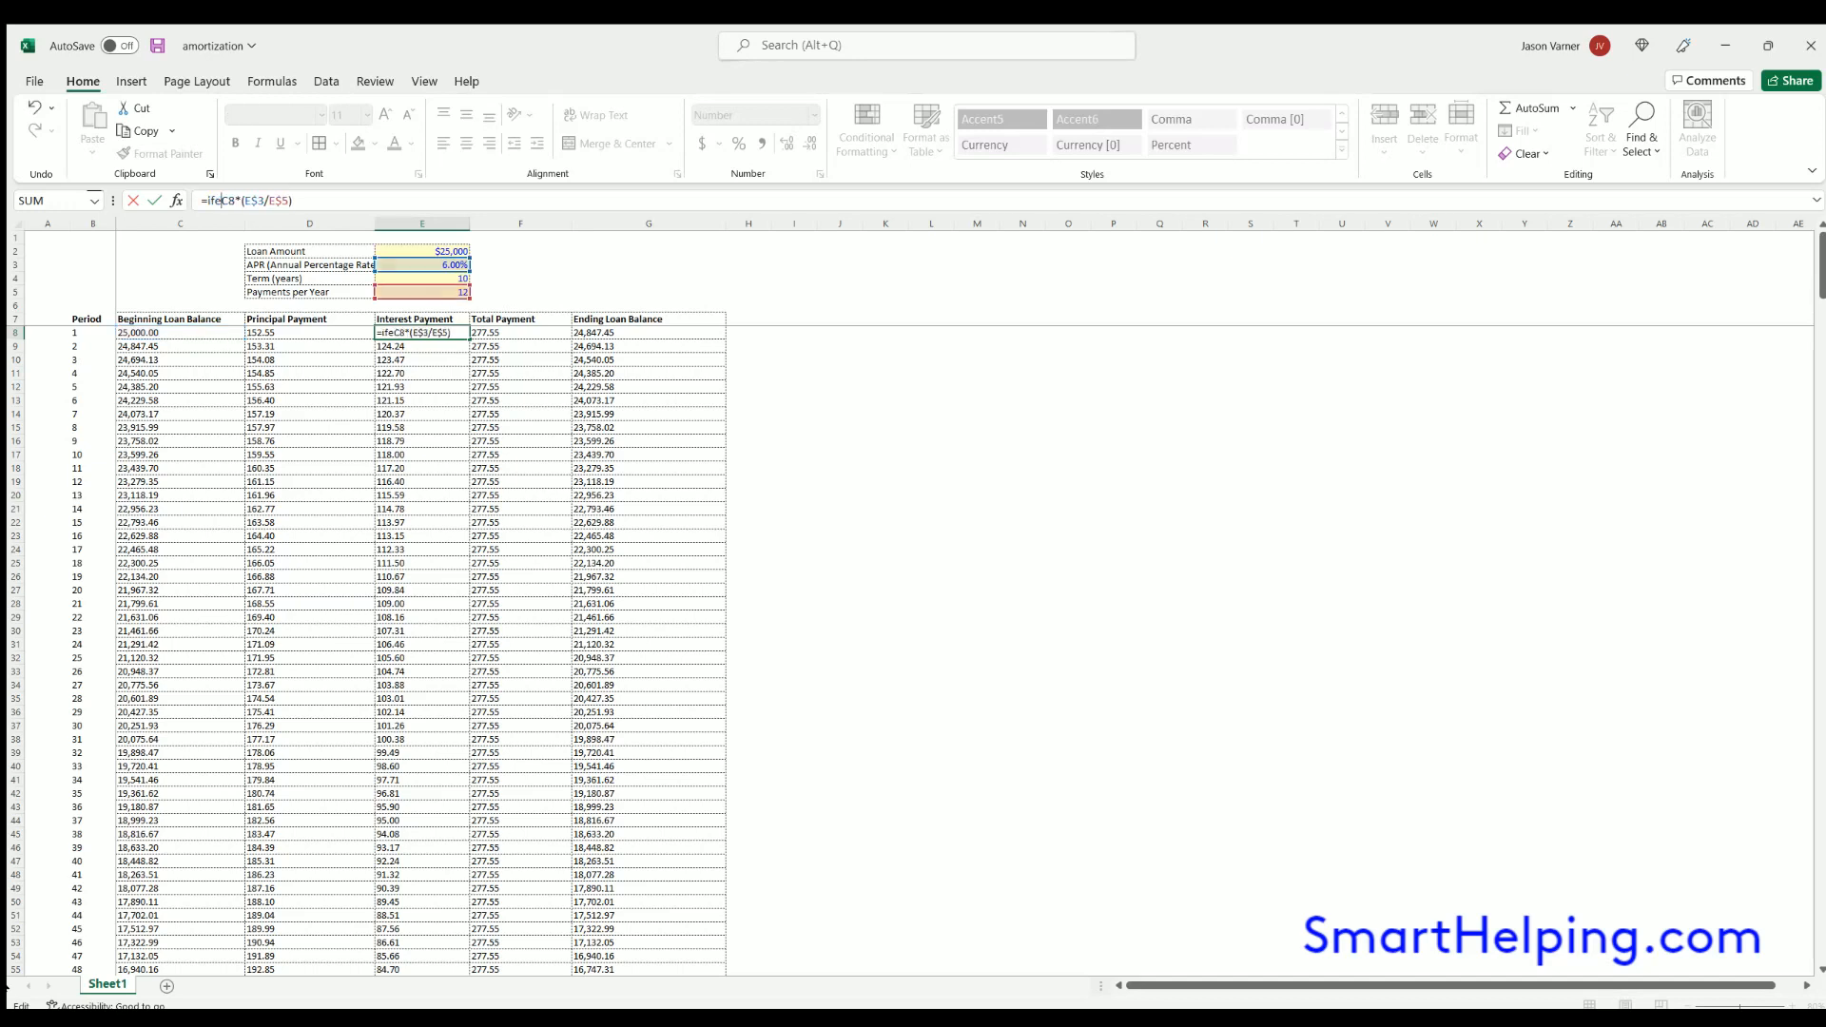
key("End")
key("Return")
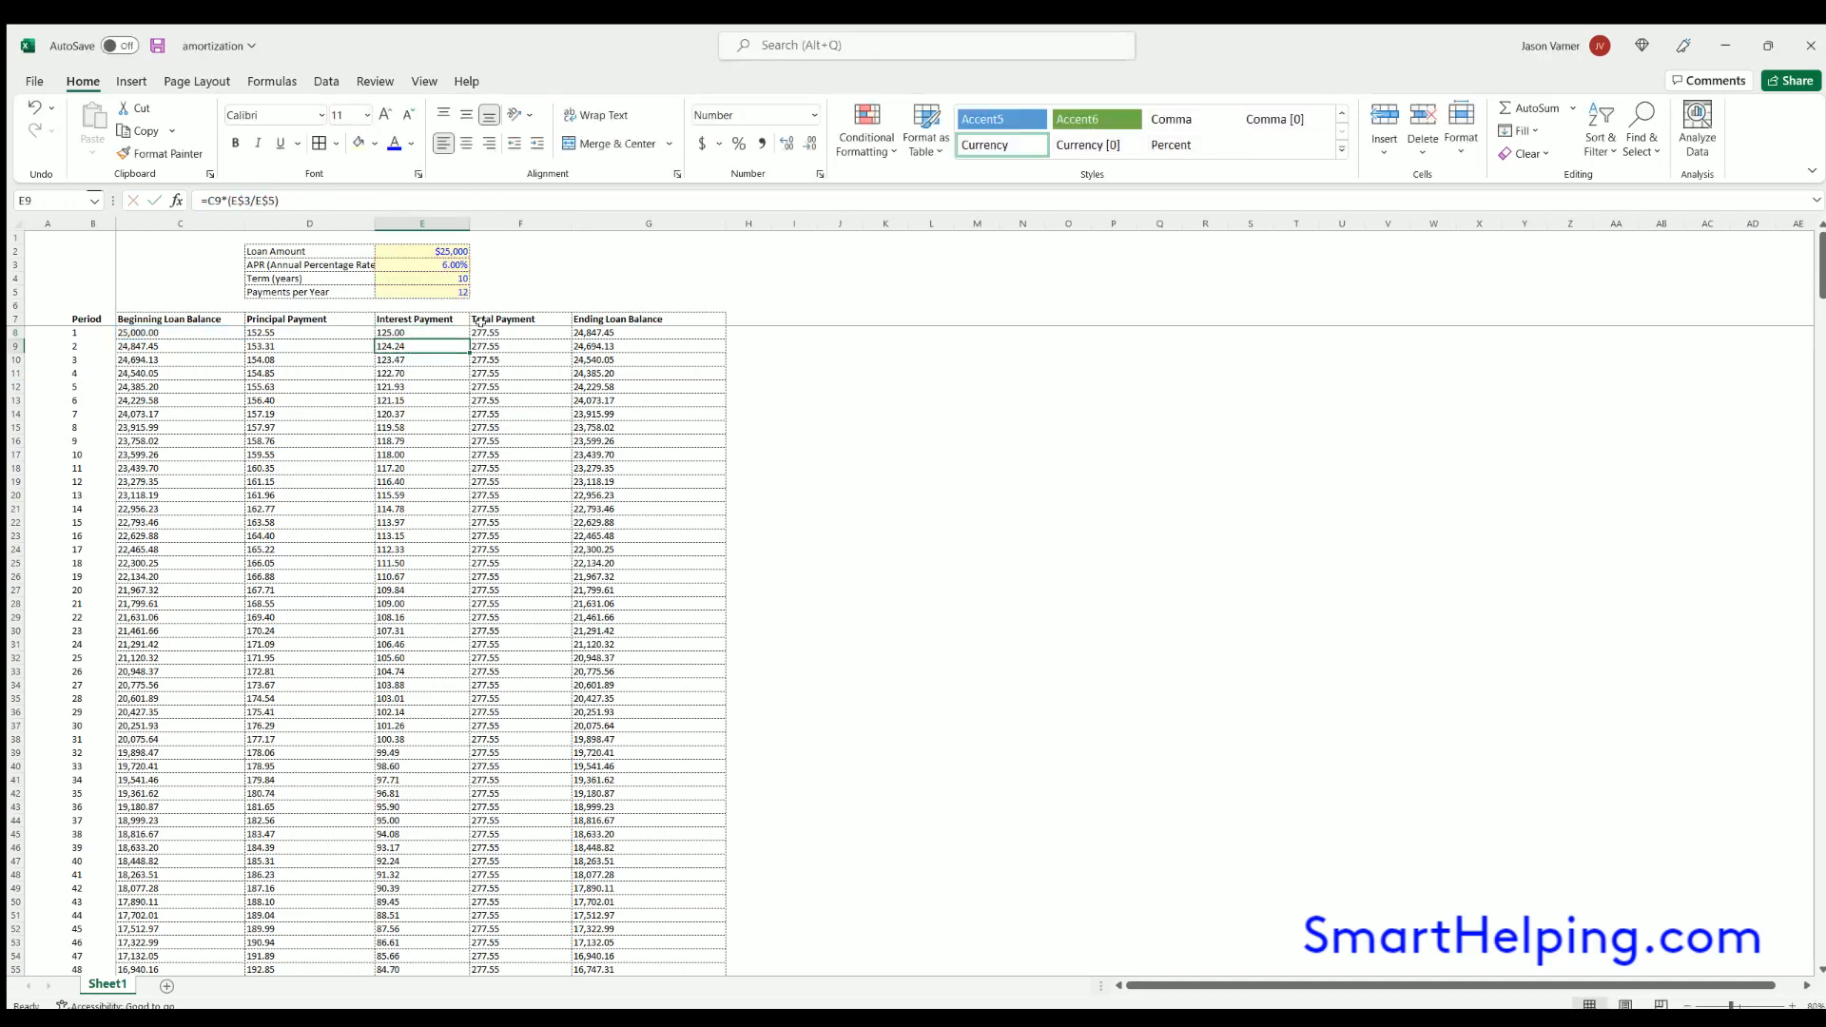
- Fill the IFERROR interest formula from E8 down the Interest Payment column and check the period 120 row
left_click(443, 329)
key("ctrl+shift+Down")
scroll(559, 602, "down", 20)
scroll(560, 607, "up", 11)
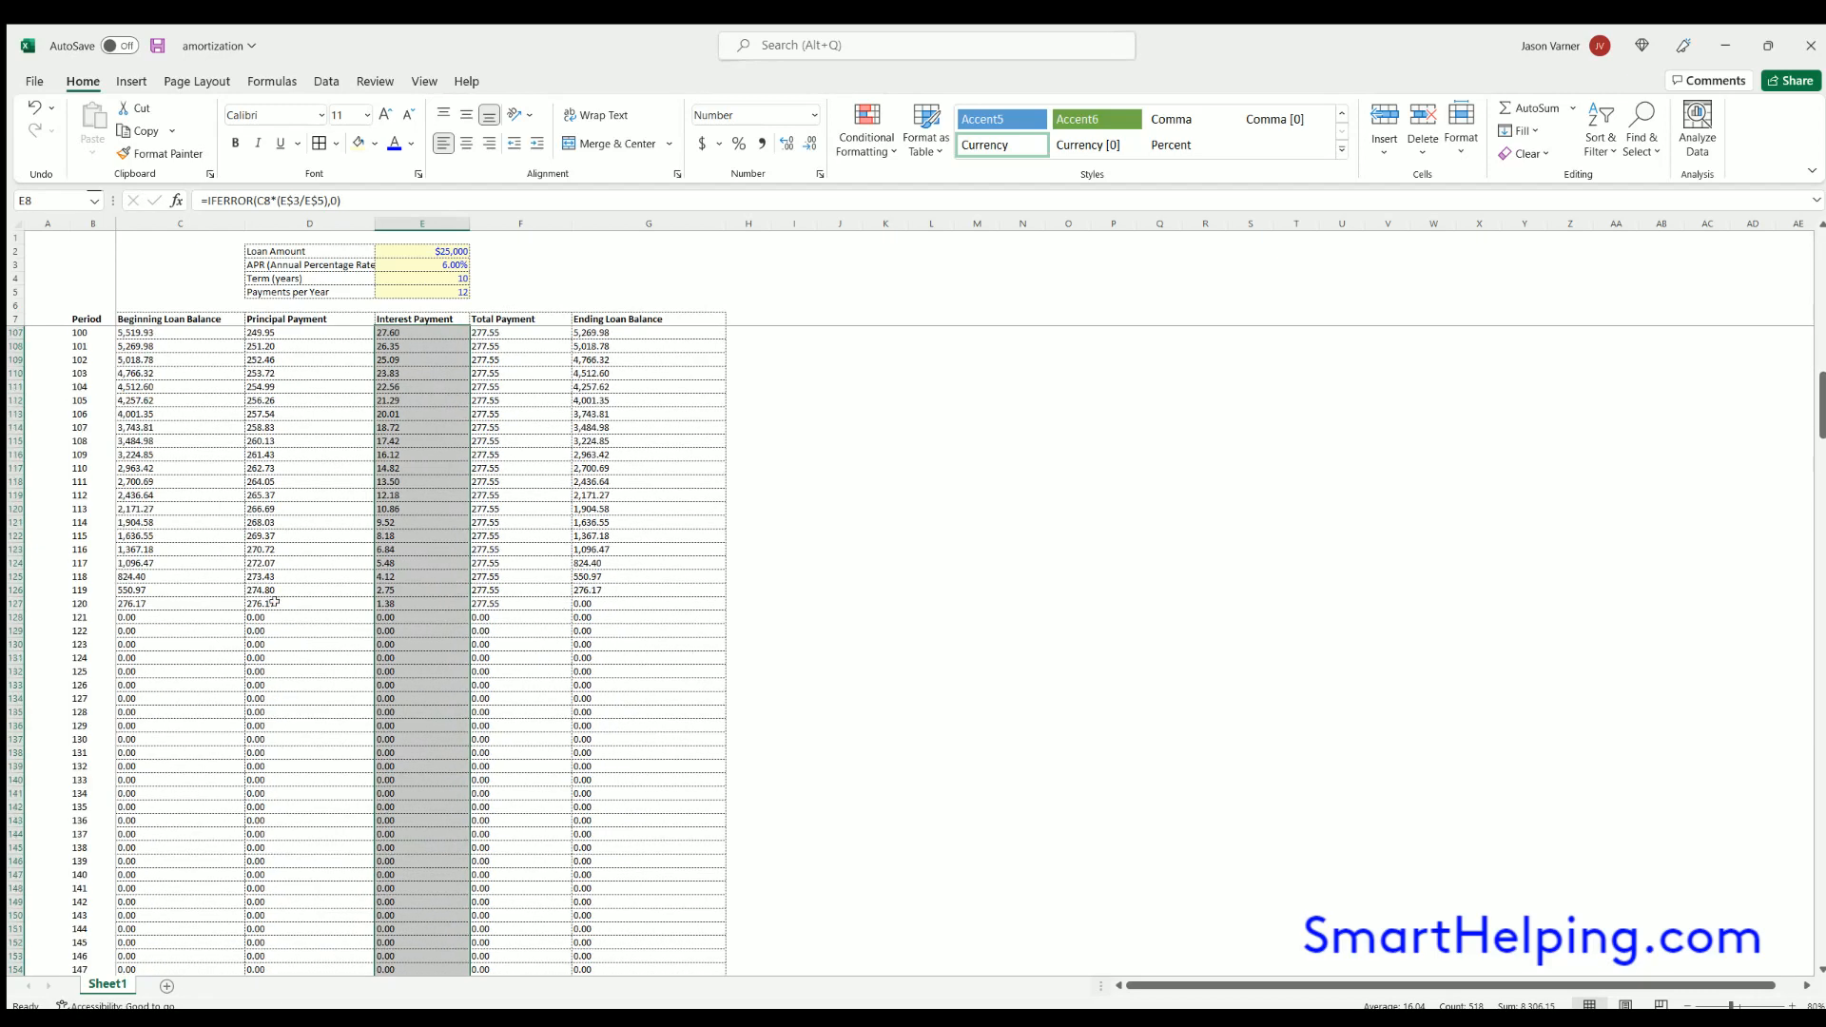
left_click(147, 602)
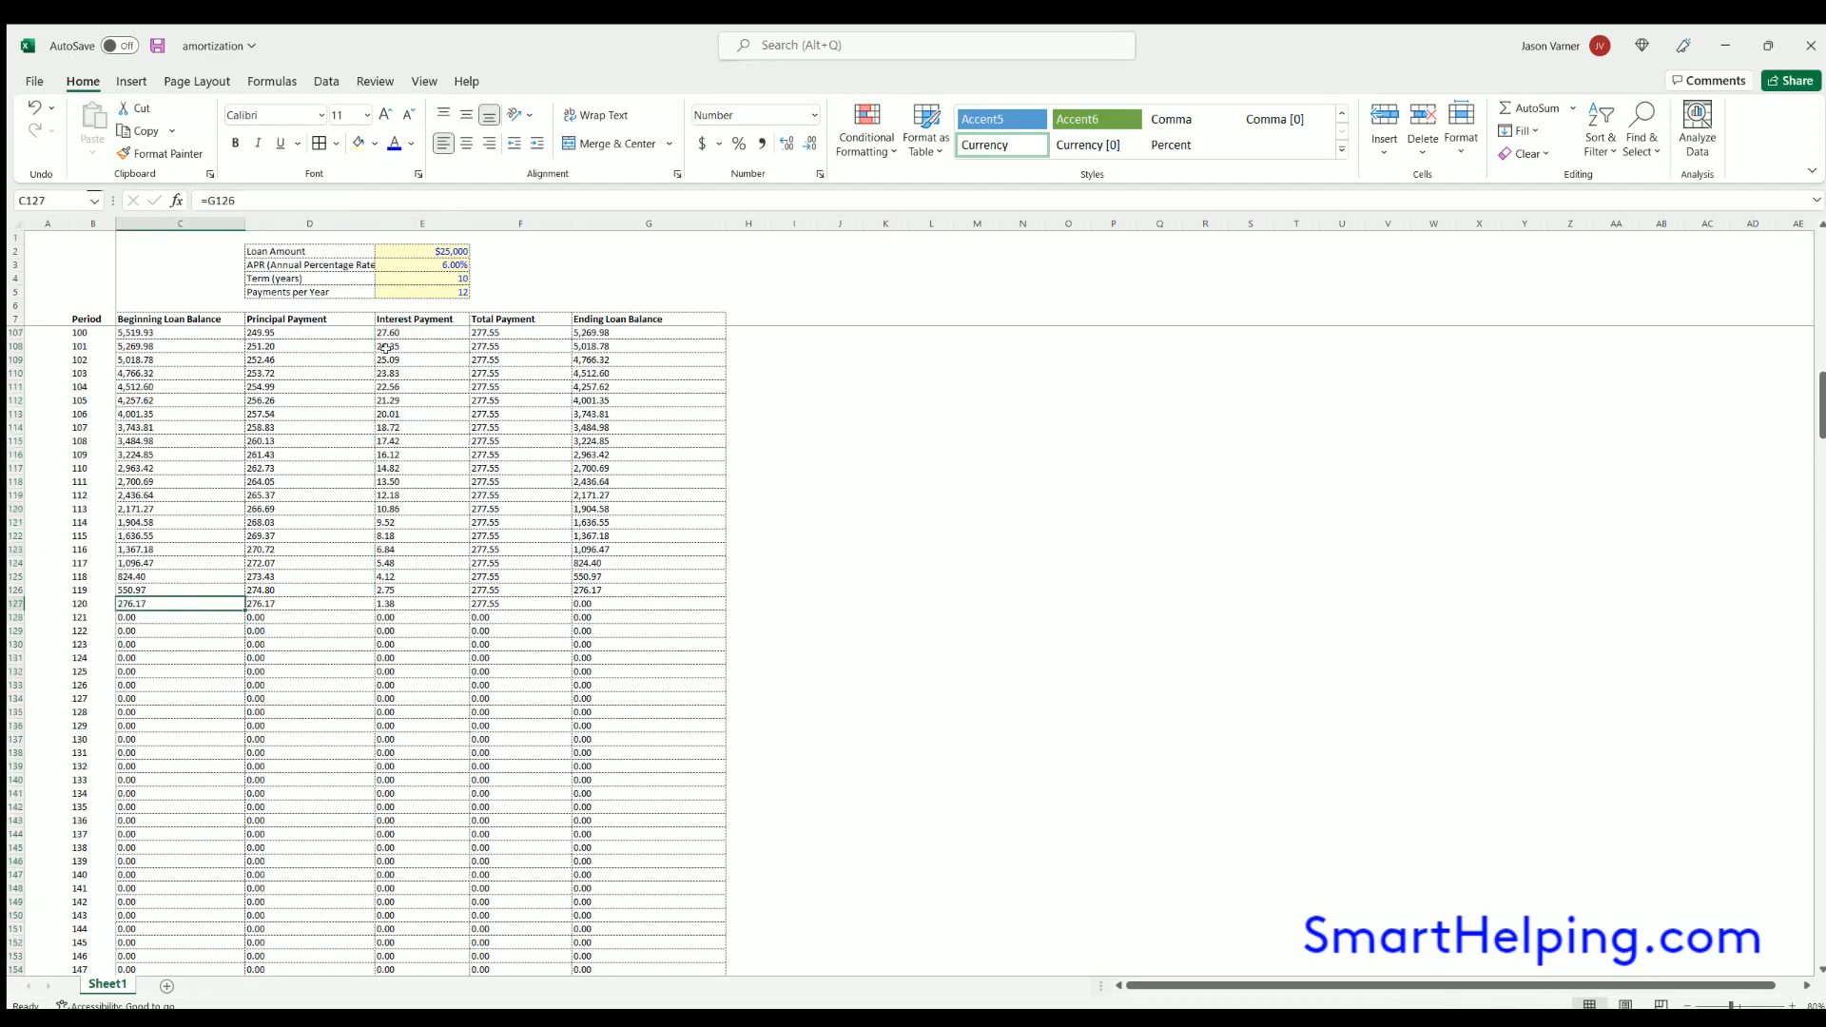
left_click(360, 602)
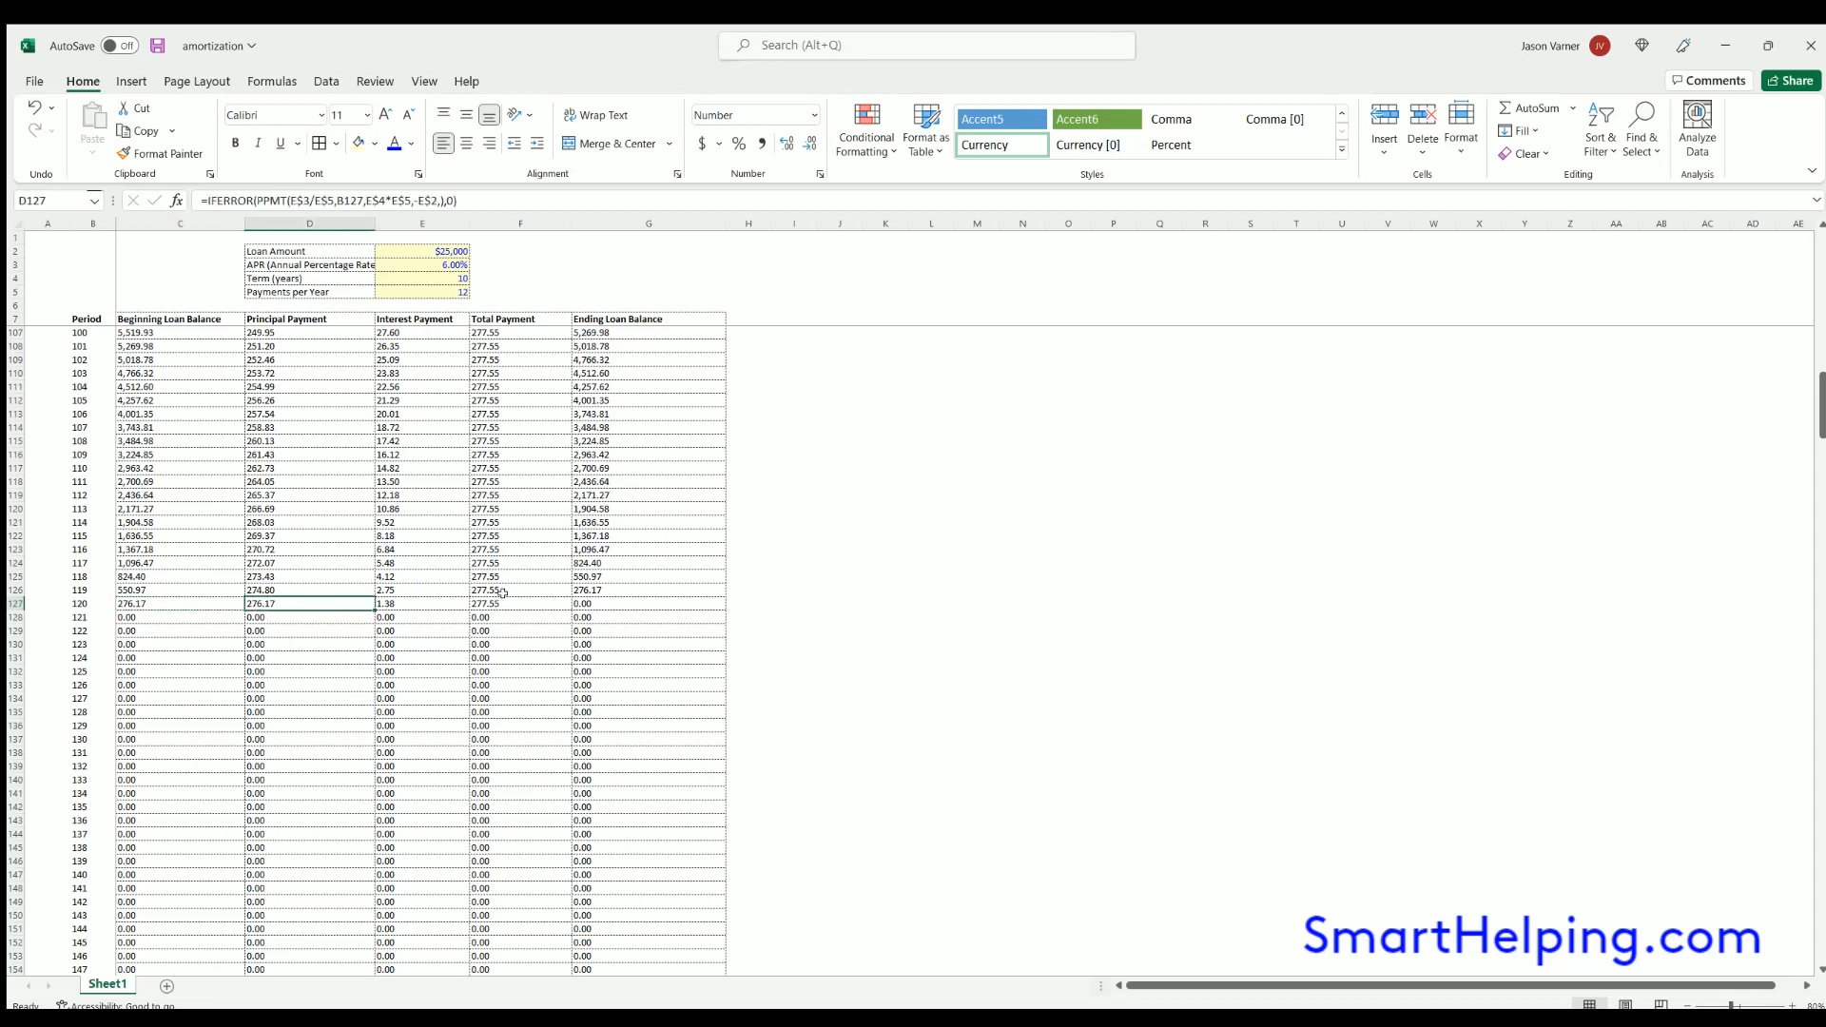
- Add the labels Total Principal in G2 and Total Interest in G3
left_click(590, 249)
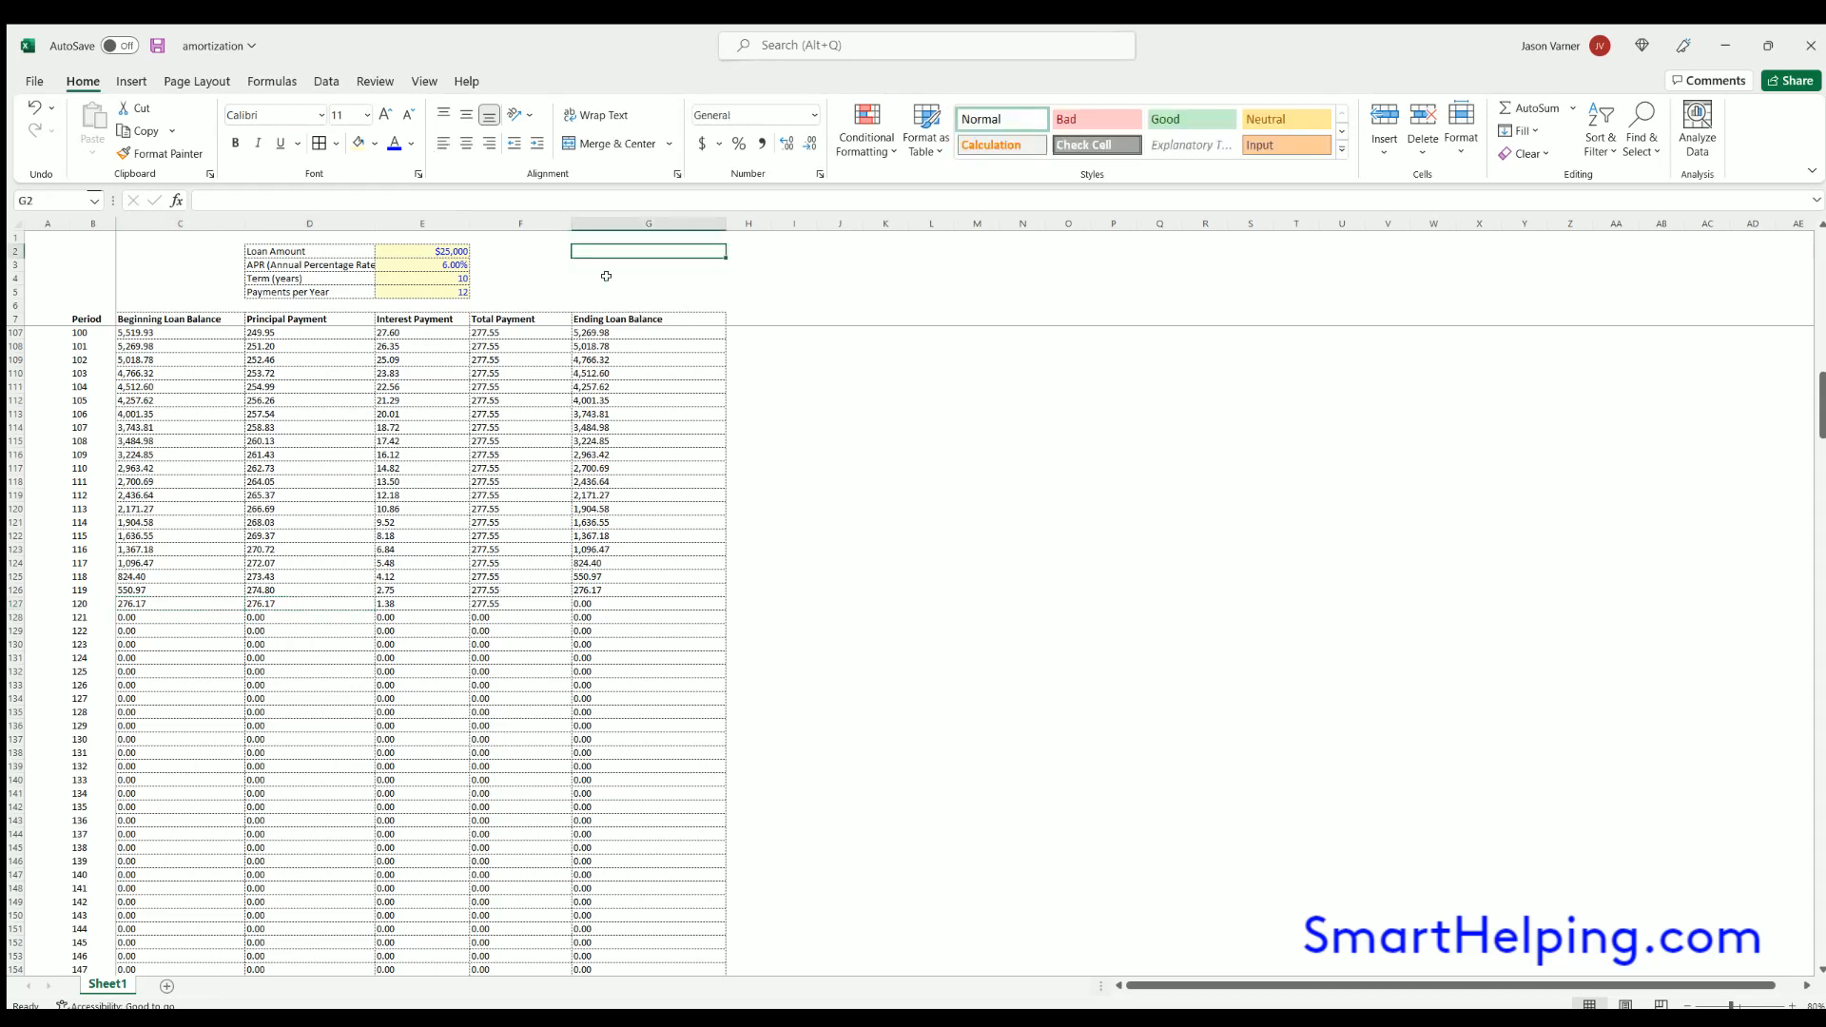
type("Total Principal")
key("Return")
type("Total Interest")
key("Return")
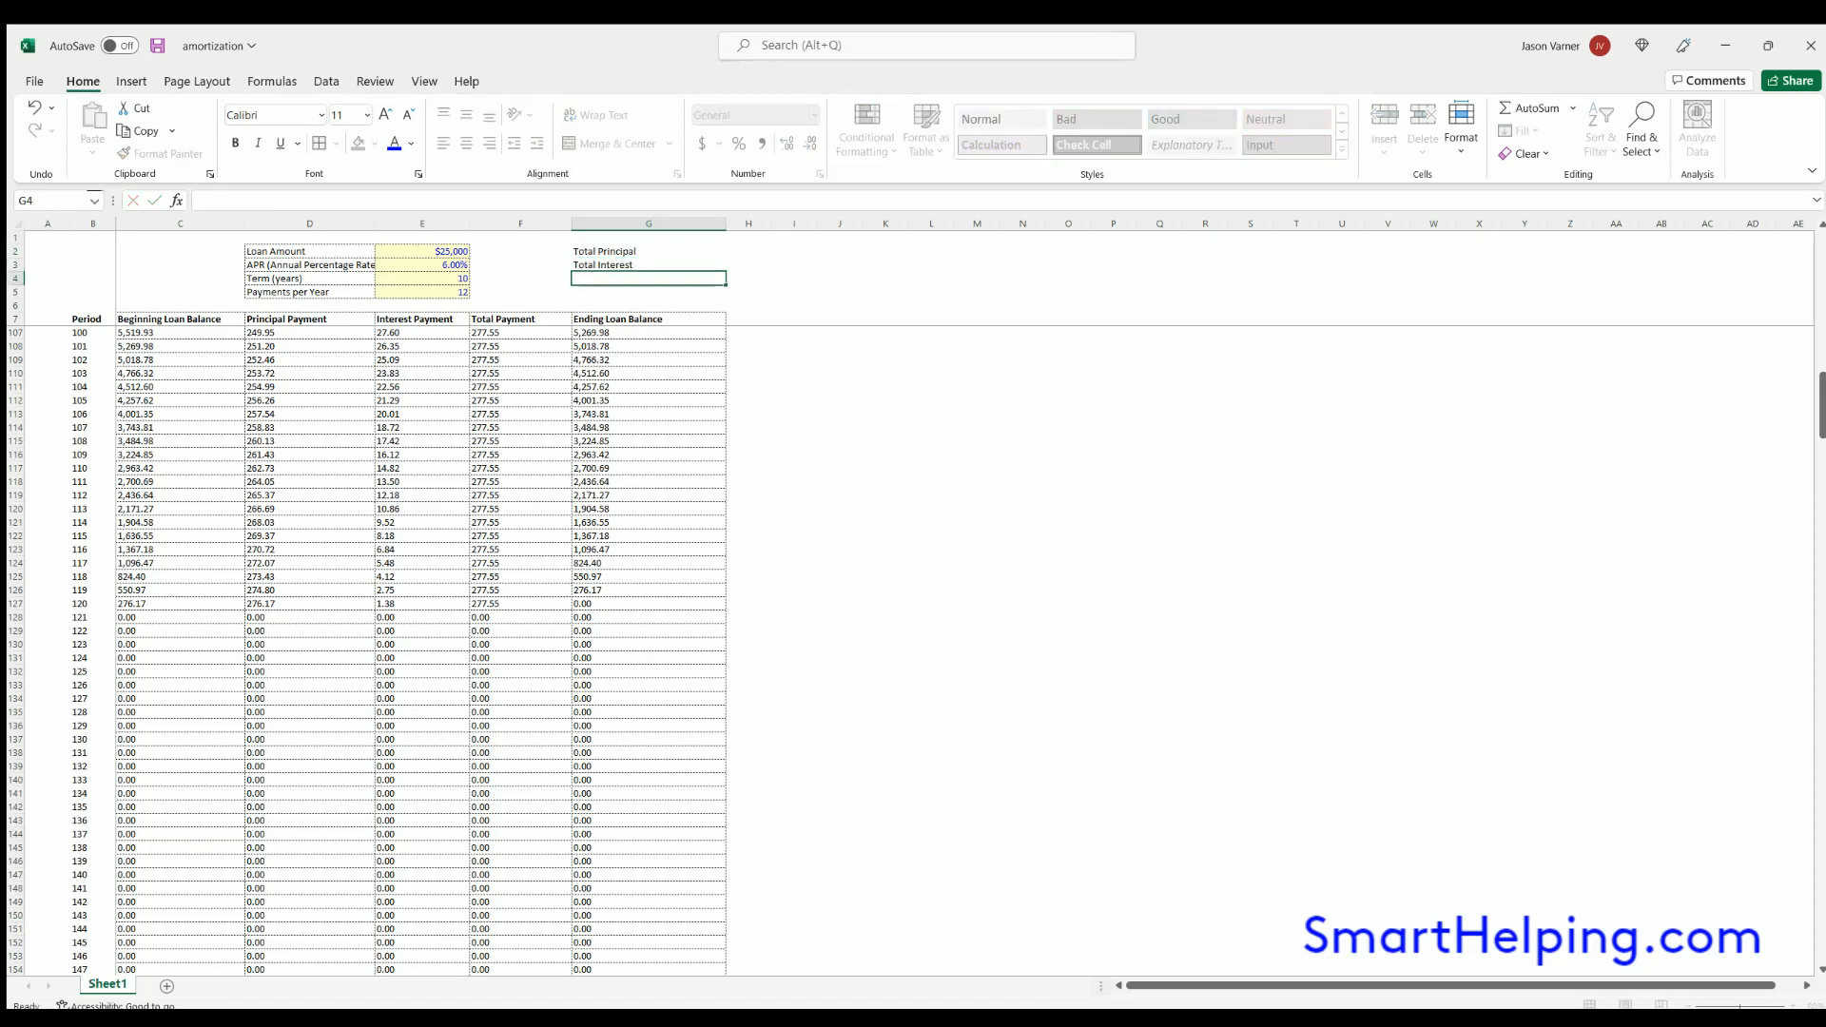
- Sum the Principal Payment column in H2 over the range D8:D1000
left_click(748, 250)
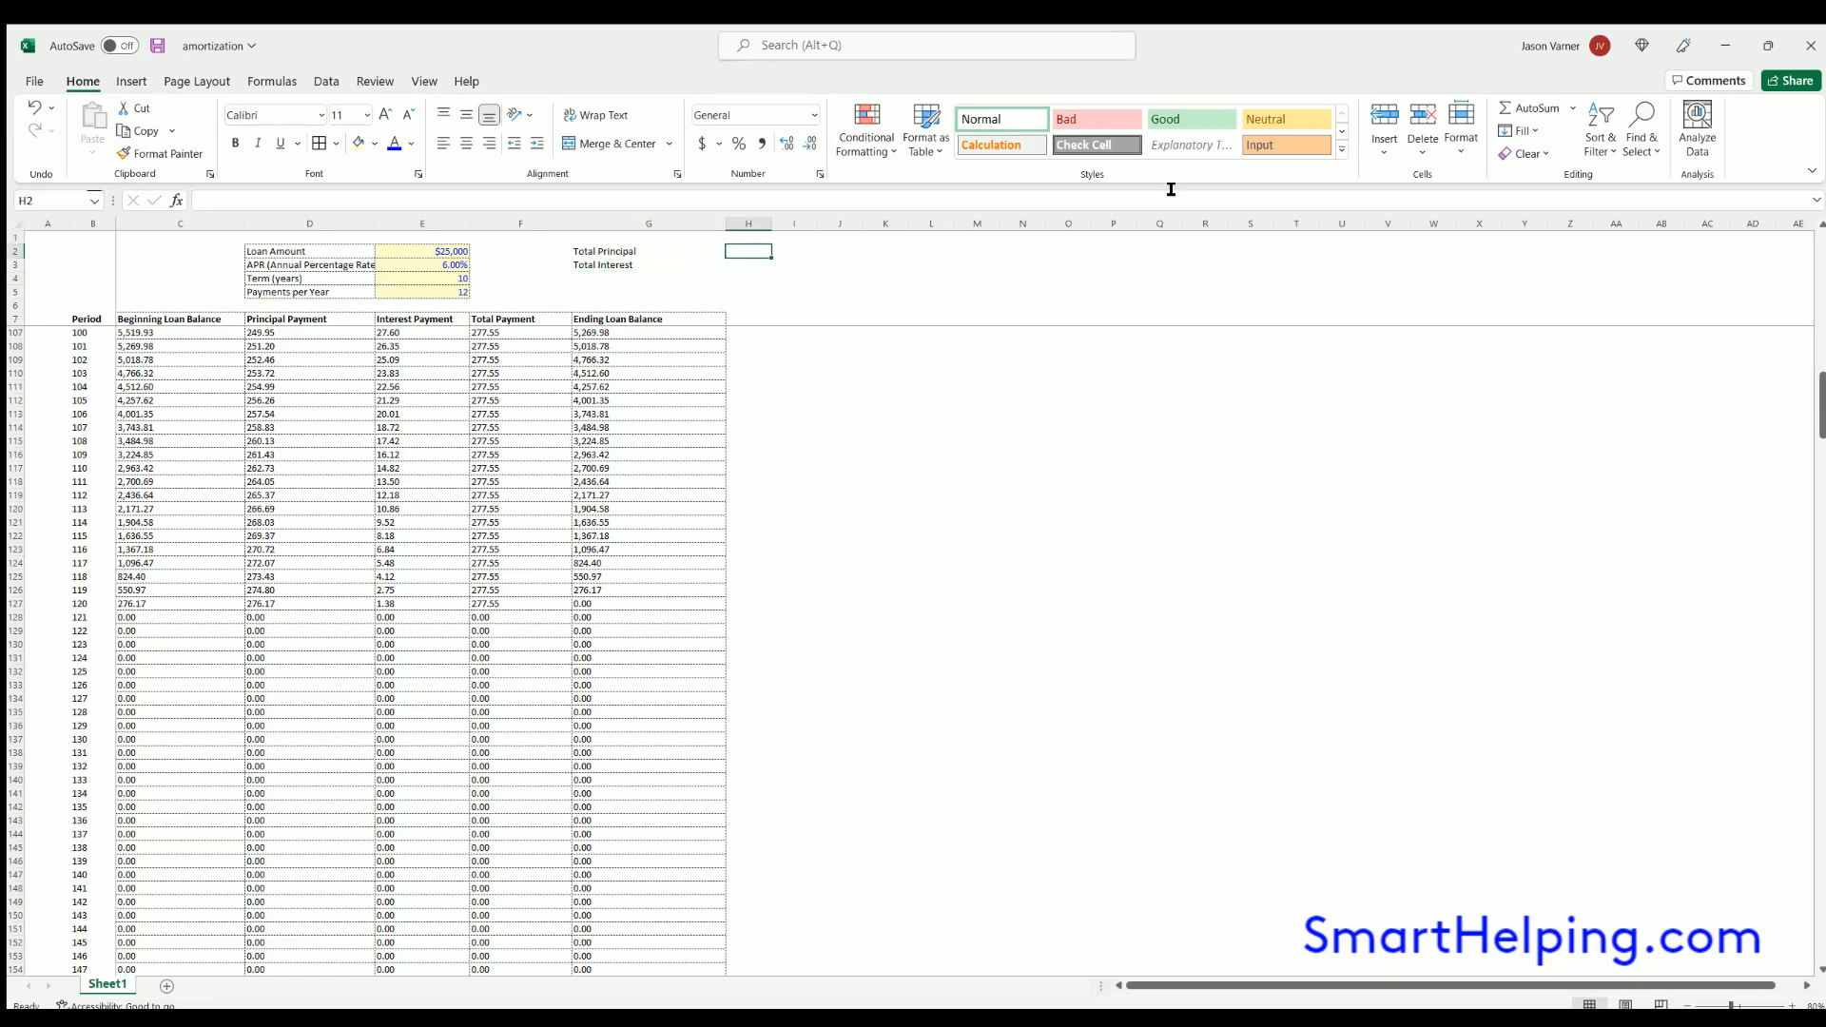
left_click(1529, 107)
scroll(267, 338, "up", 20)
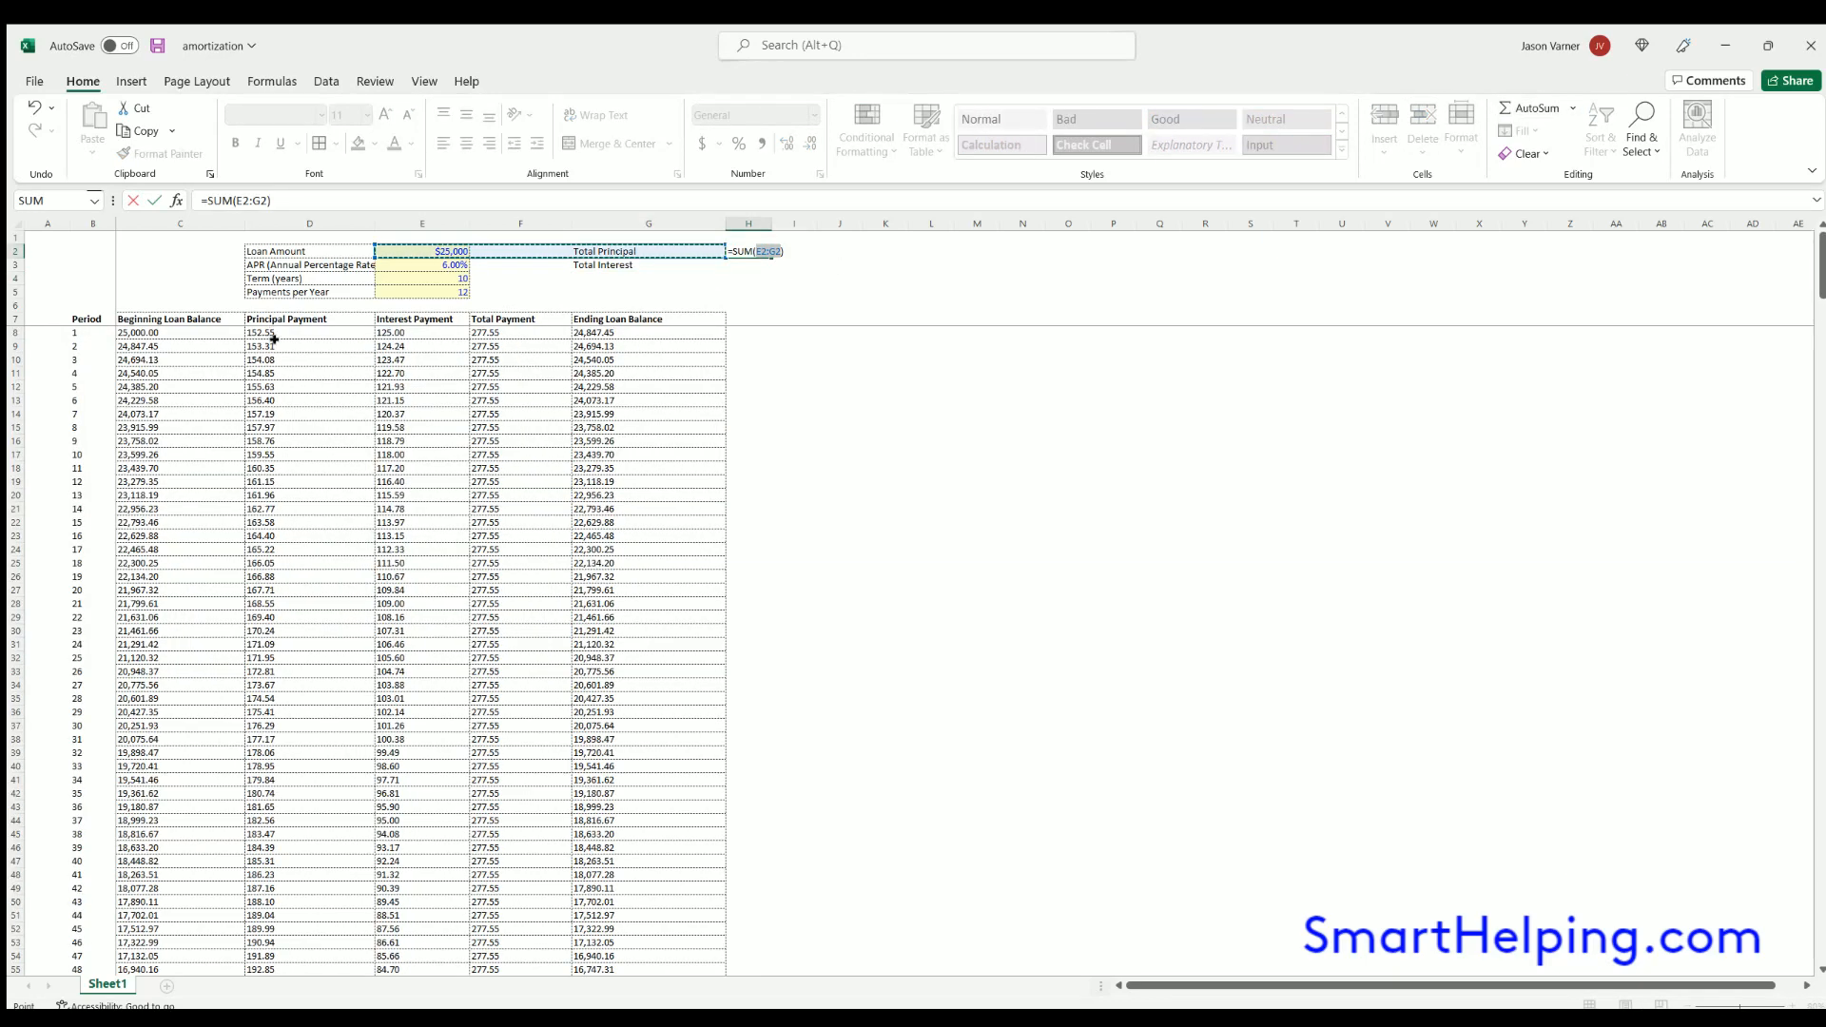
left_click_drag(266, 334, 268, 361)
key("ctrl+shift+Down")
key("Return")
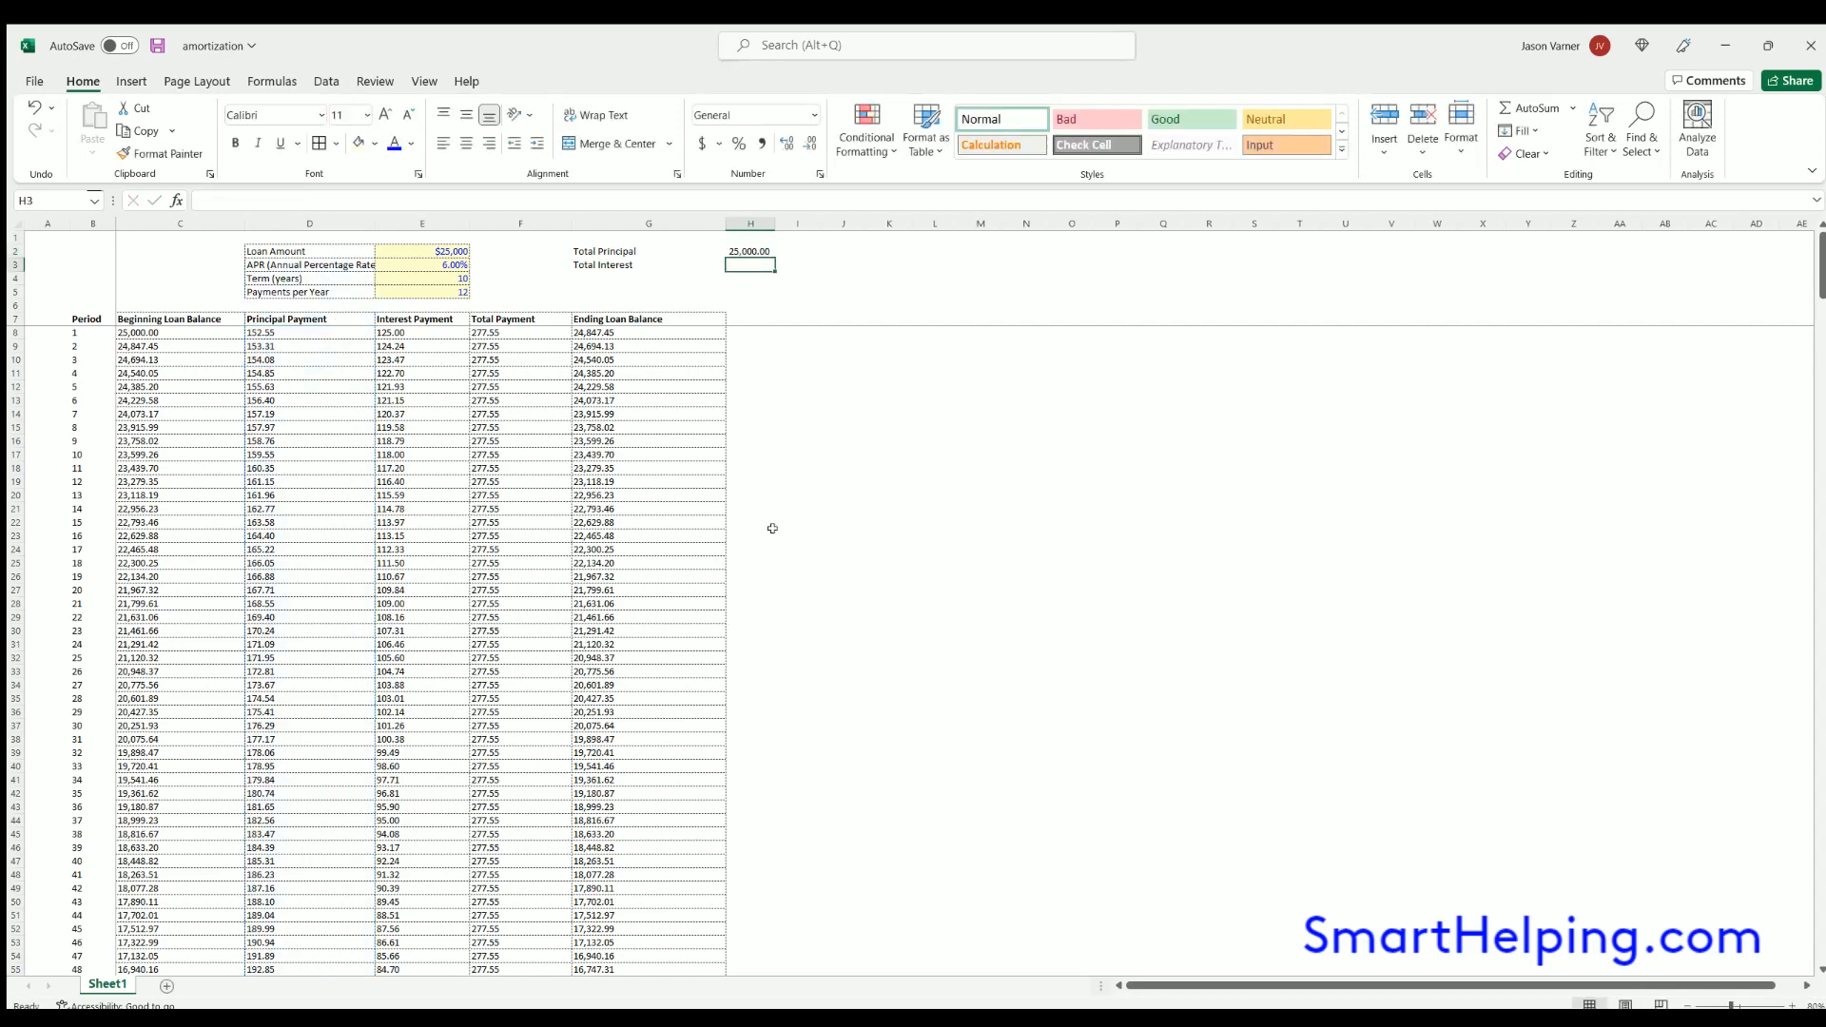
- Sum the Interest Payment column in H3 over the range E8:E1000 and check it together with the principal total
key("alt+equal")
left_click_drag(400, 333, 407, 361)
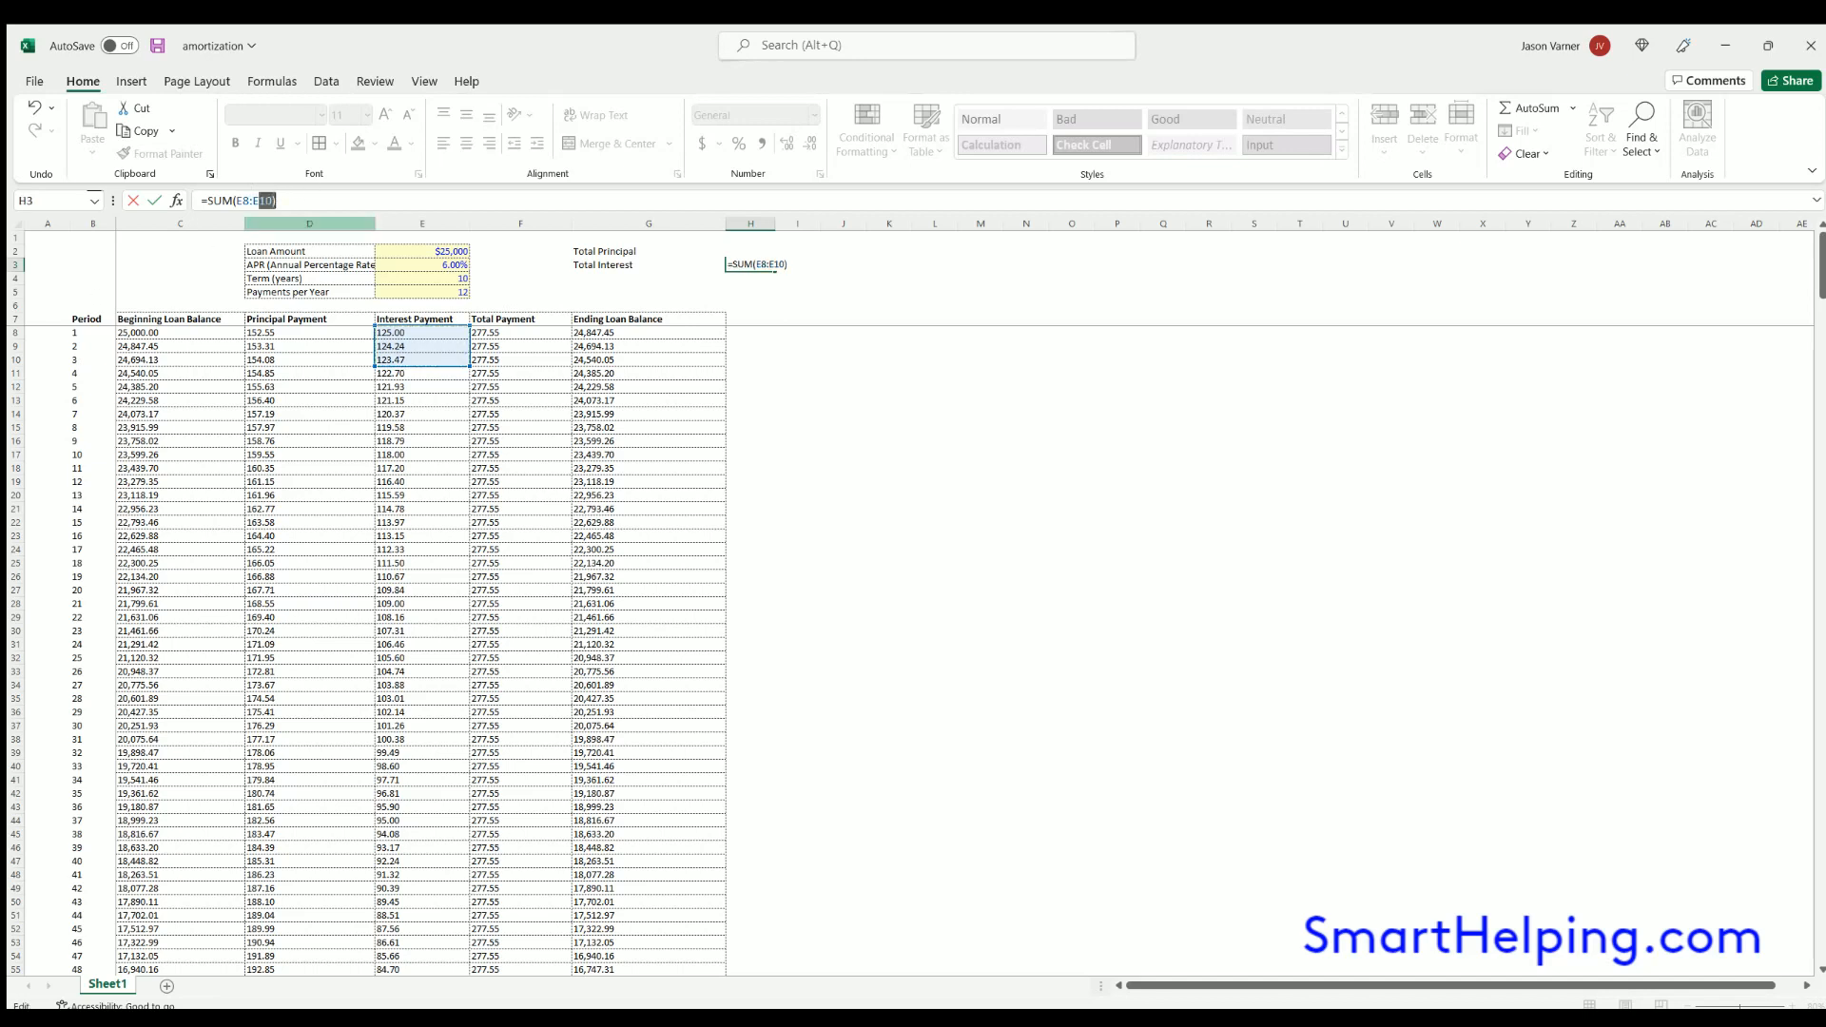
key("ctrl+shift+Down")
key("Return")
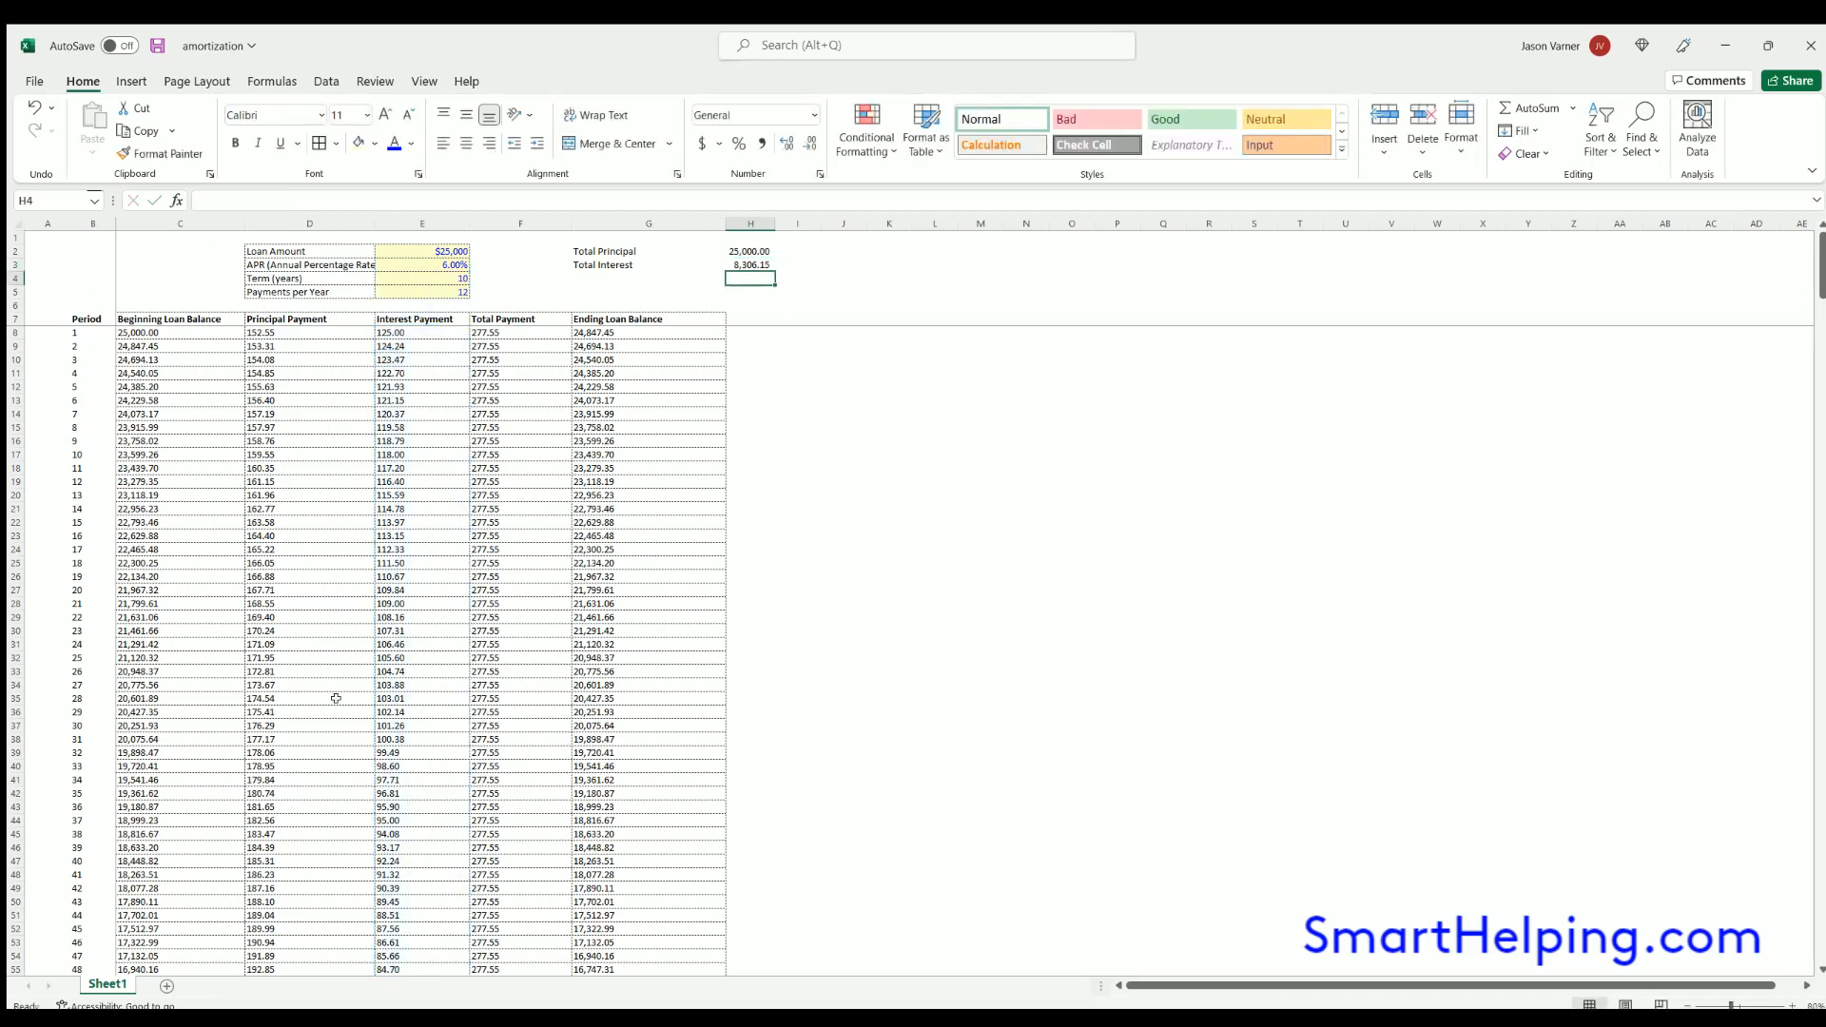
left_click_drag(754, 246, 752, 265)
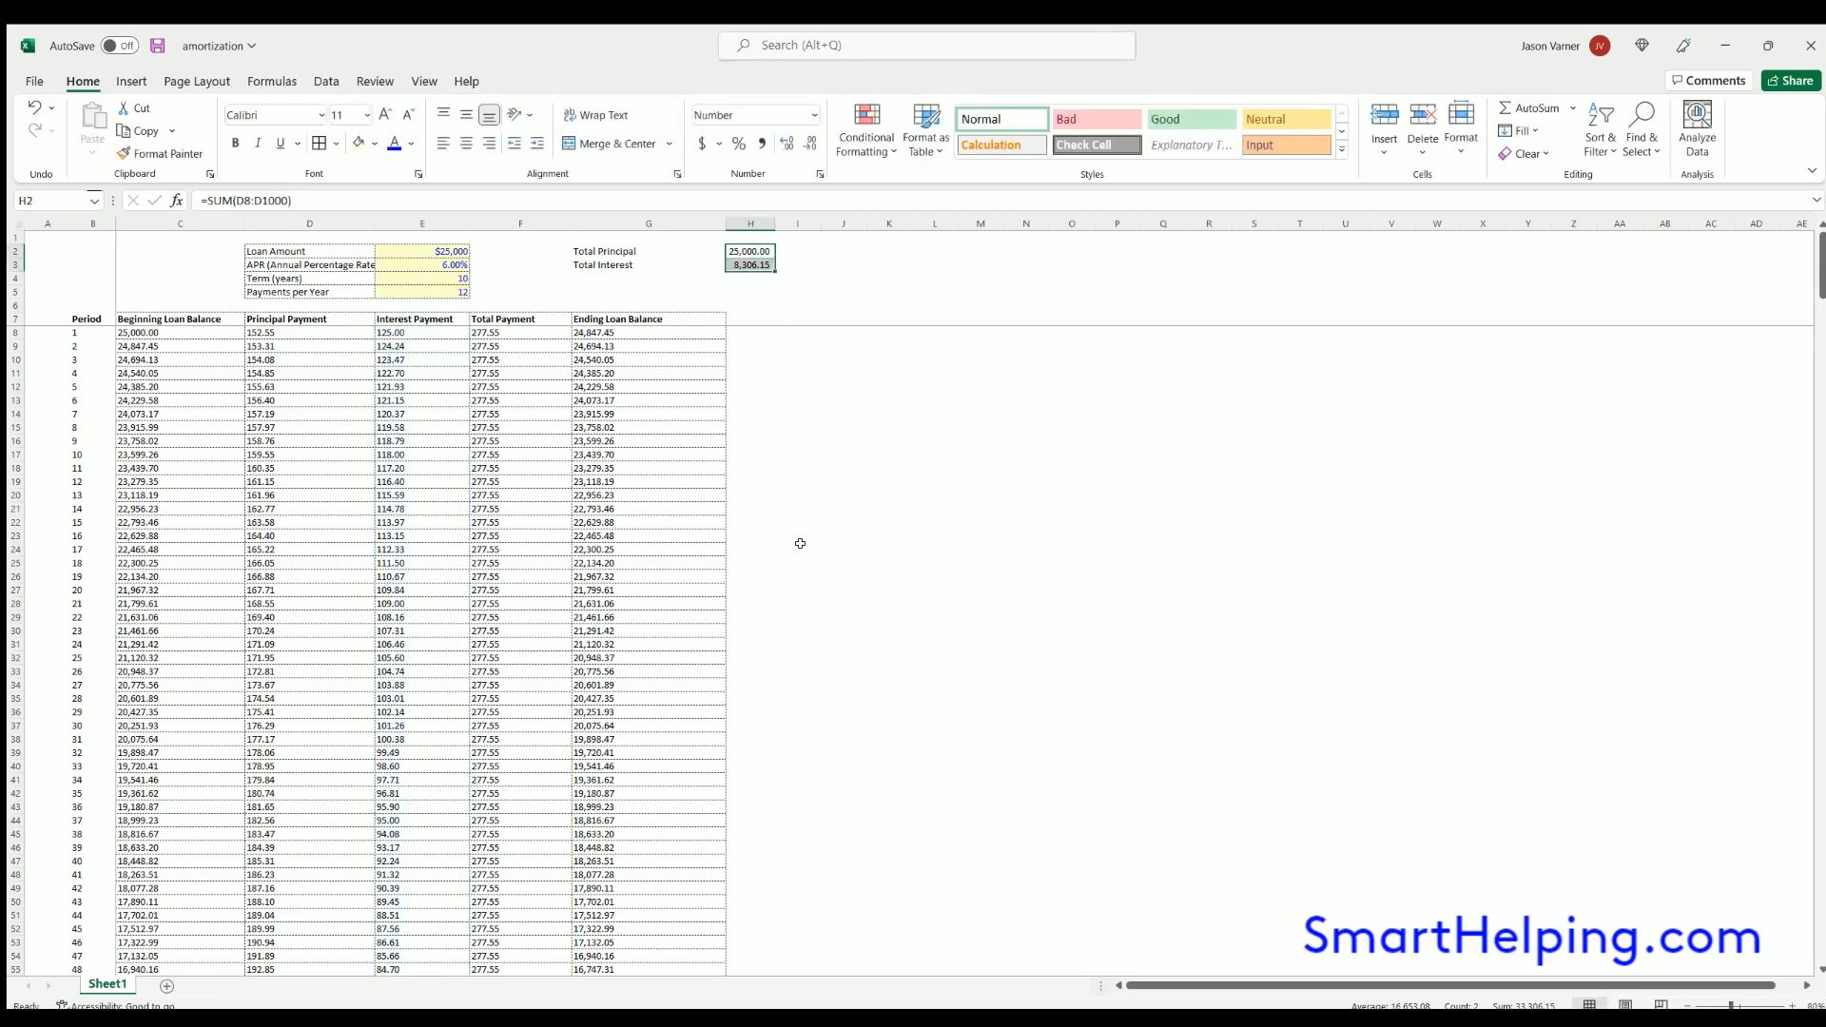
- Set the loan term to 30 years and check the total interest and the period 360 row
left_click(426, 277)
type("30")
key("Return")
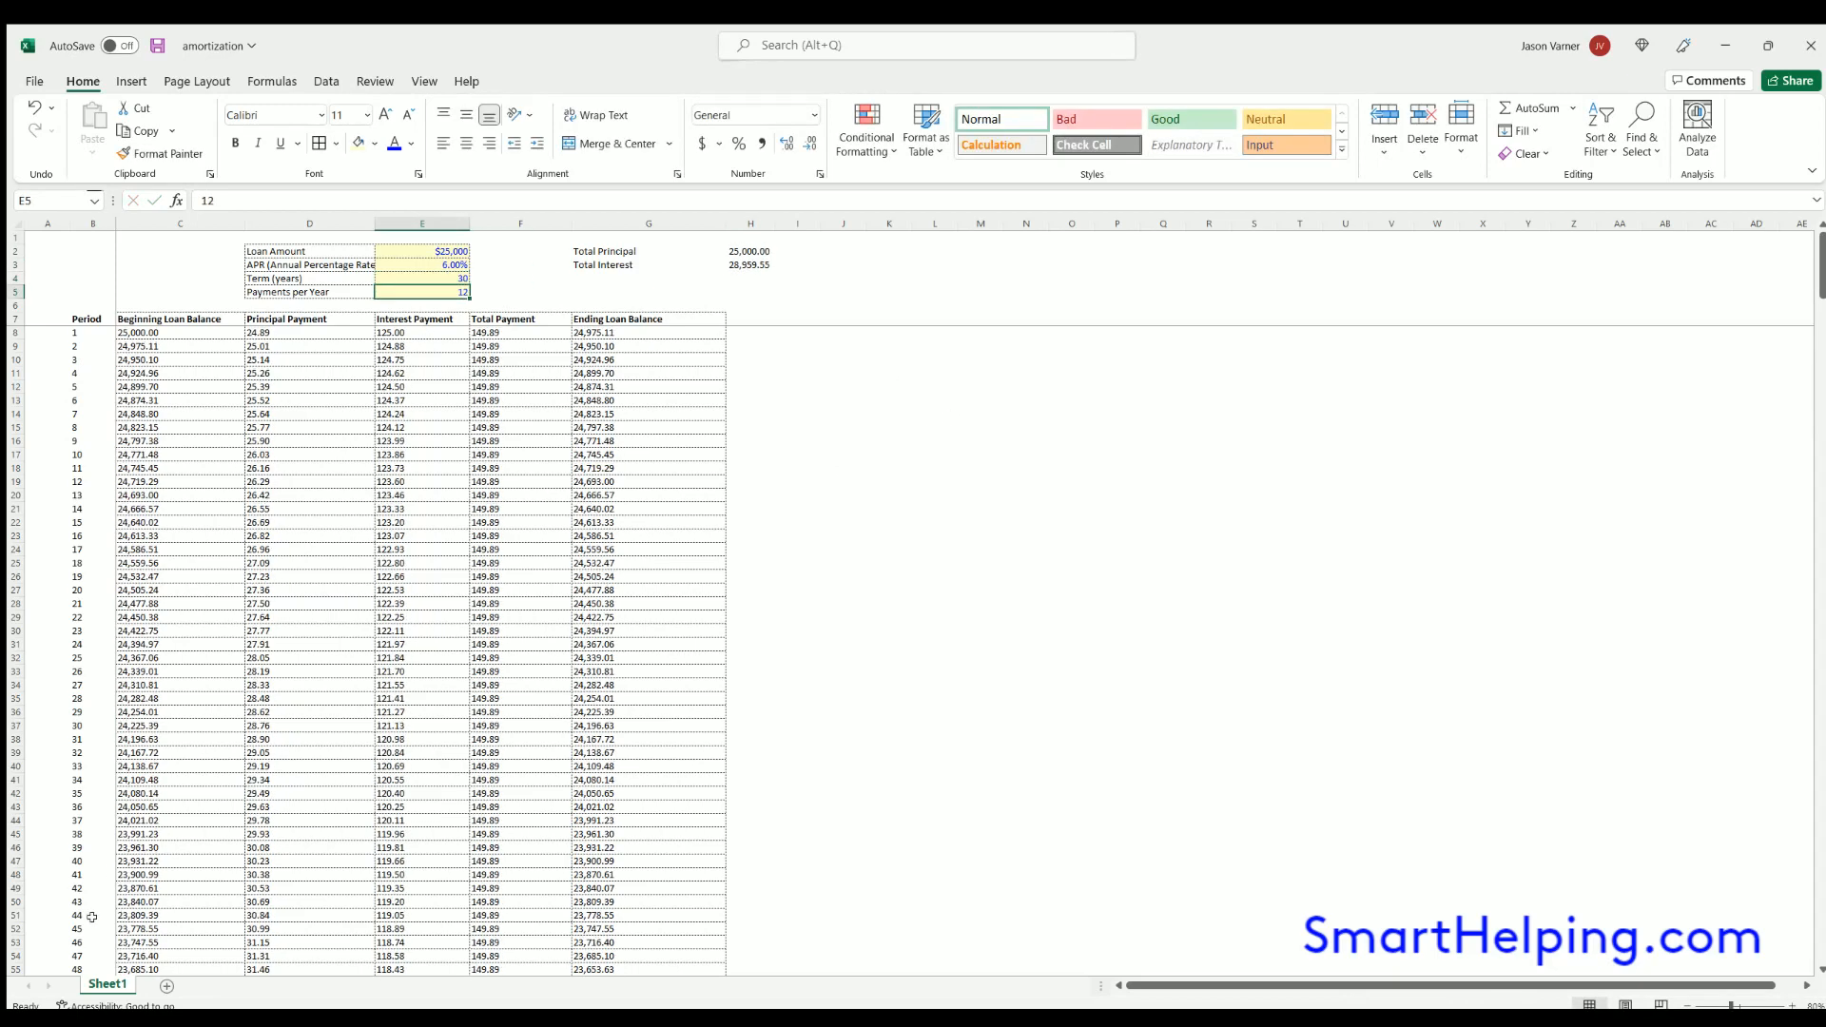
left_click(749, 265)
scroll(381, 646, "down", 20)
scroll(382, 645, "down", 20)
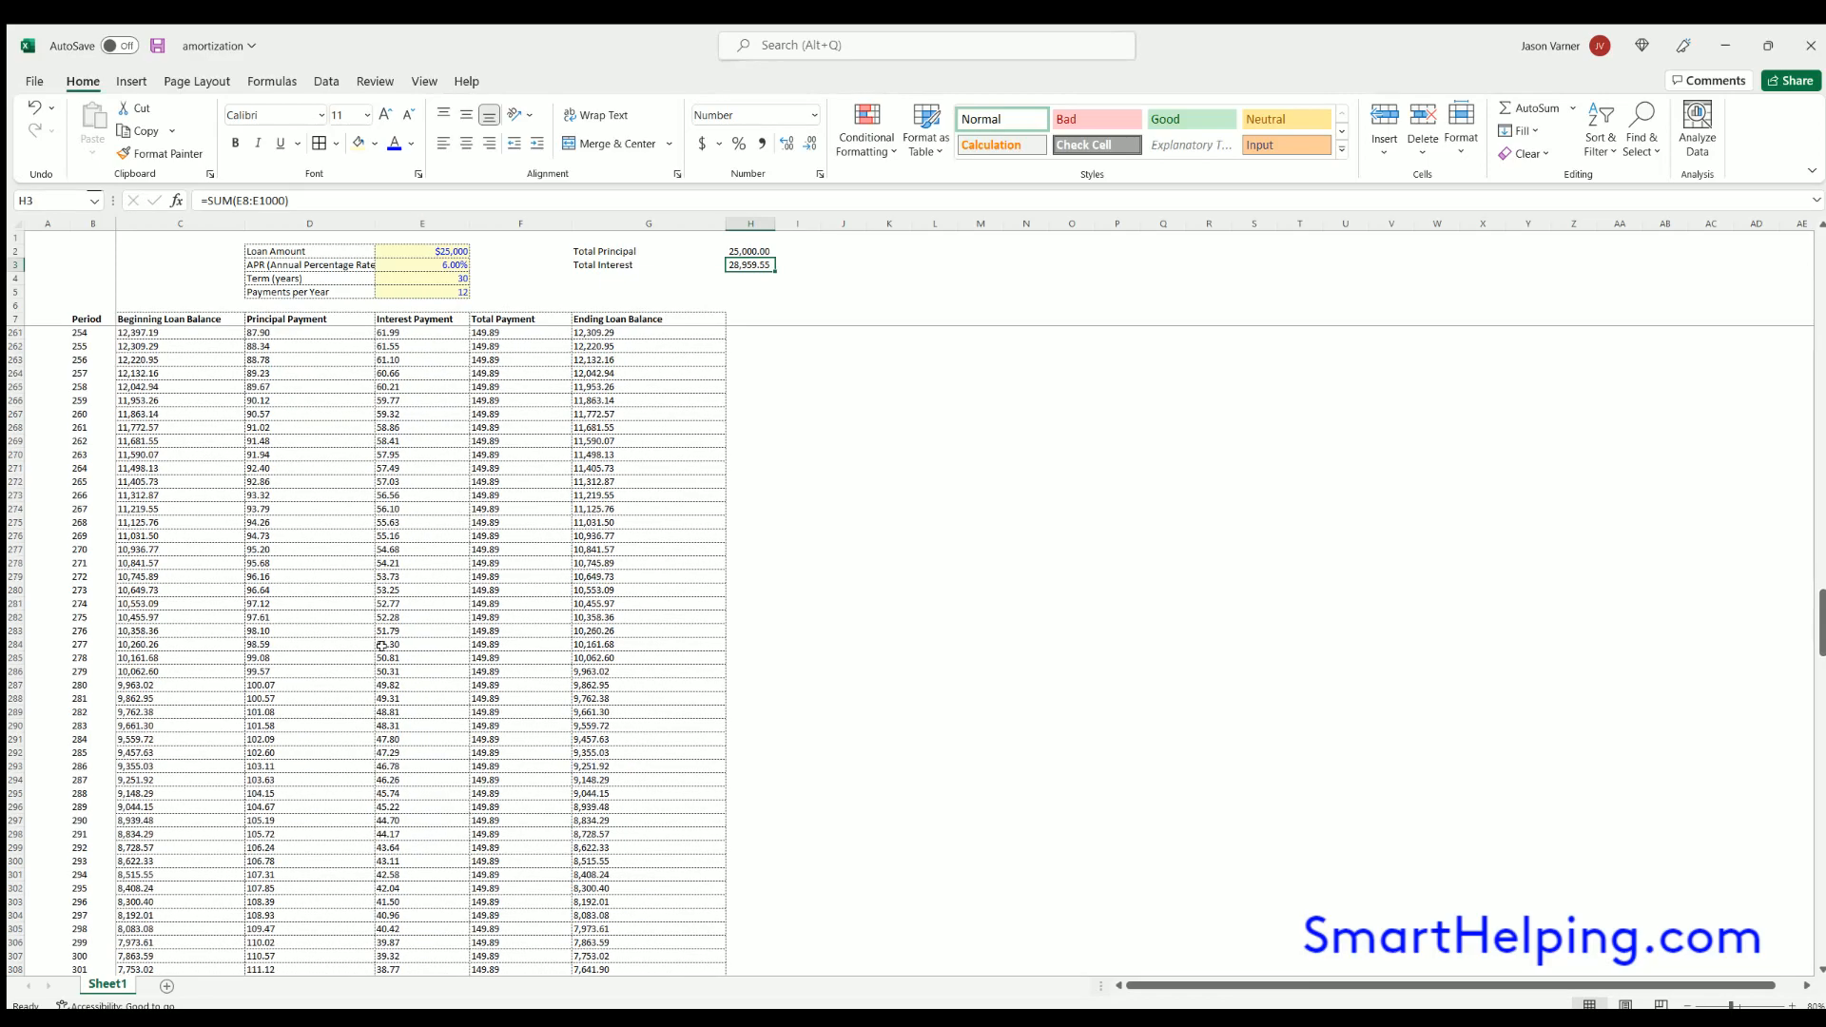
left_click(88, 576)
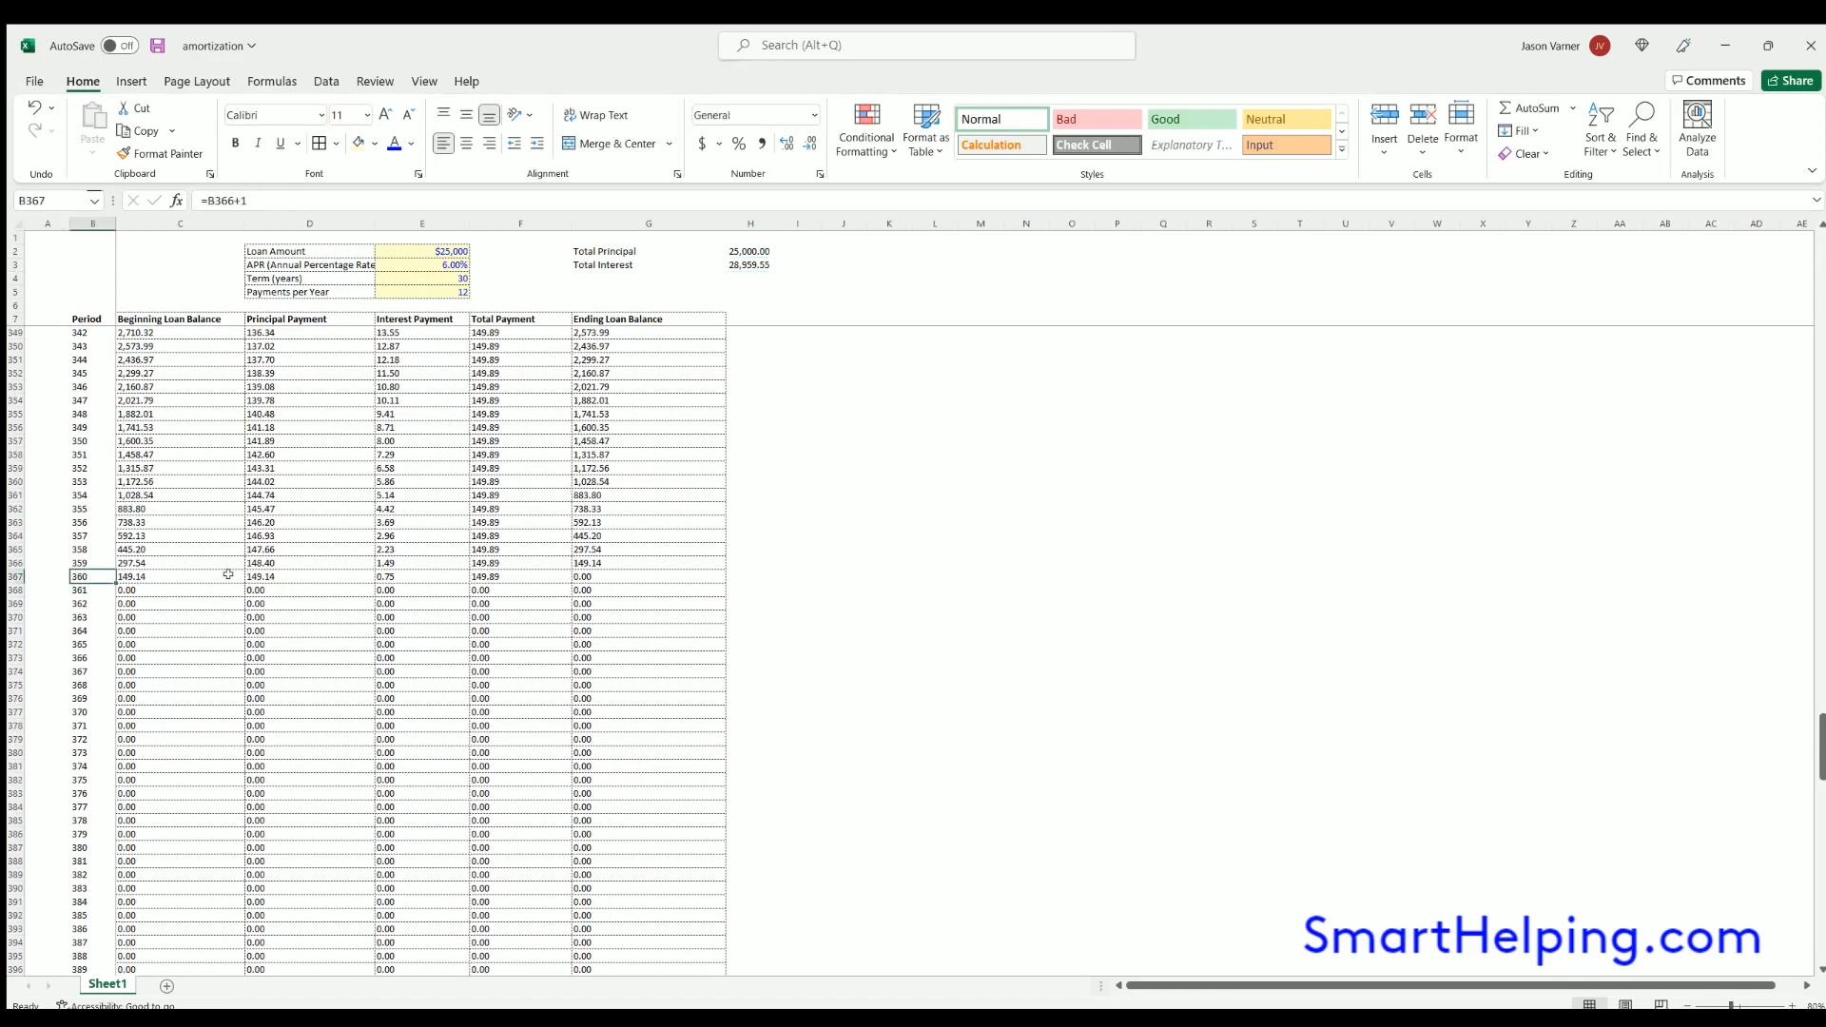
scroll(412, 640, "up", 20)
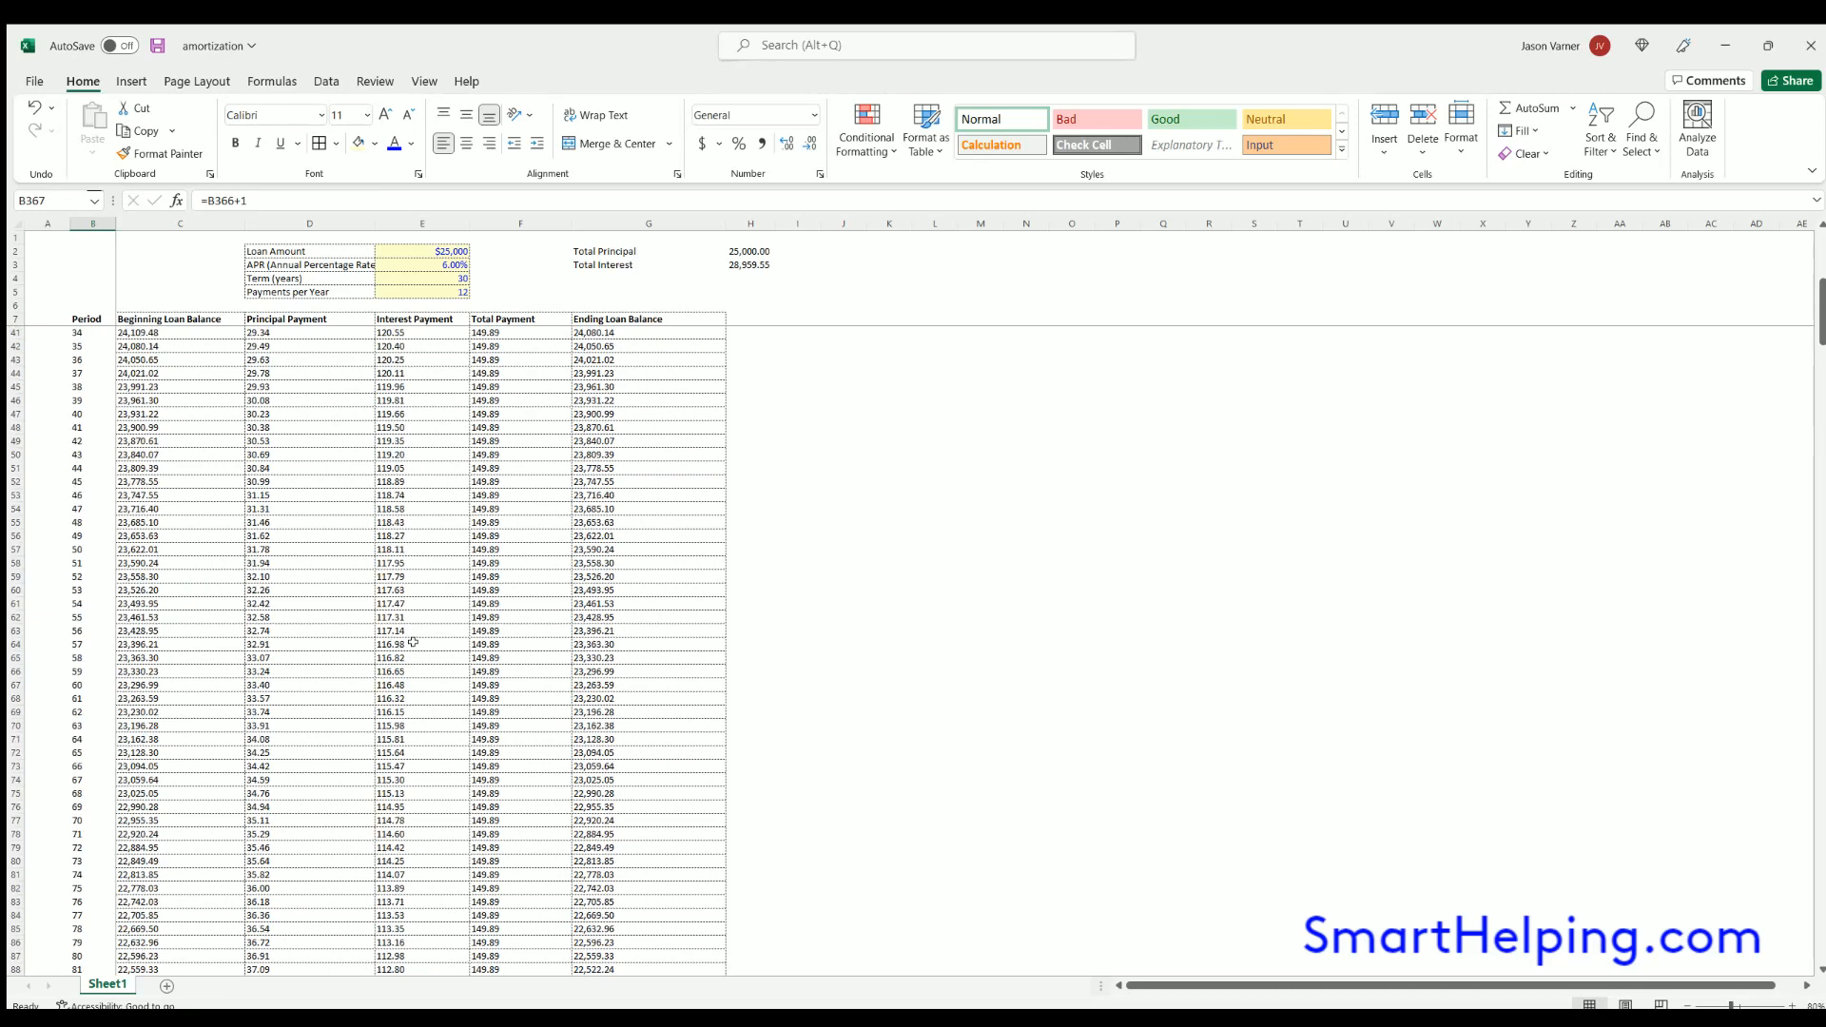
- Widen column D to fit the input labels and save the workbook
left_click_drag(375, 224, 397, 224)
left_click(154, 46)
left_click(993, 529)
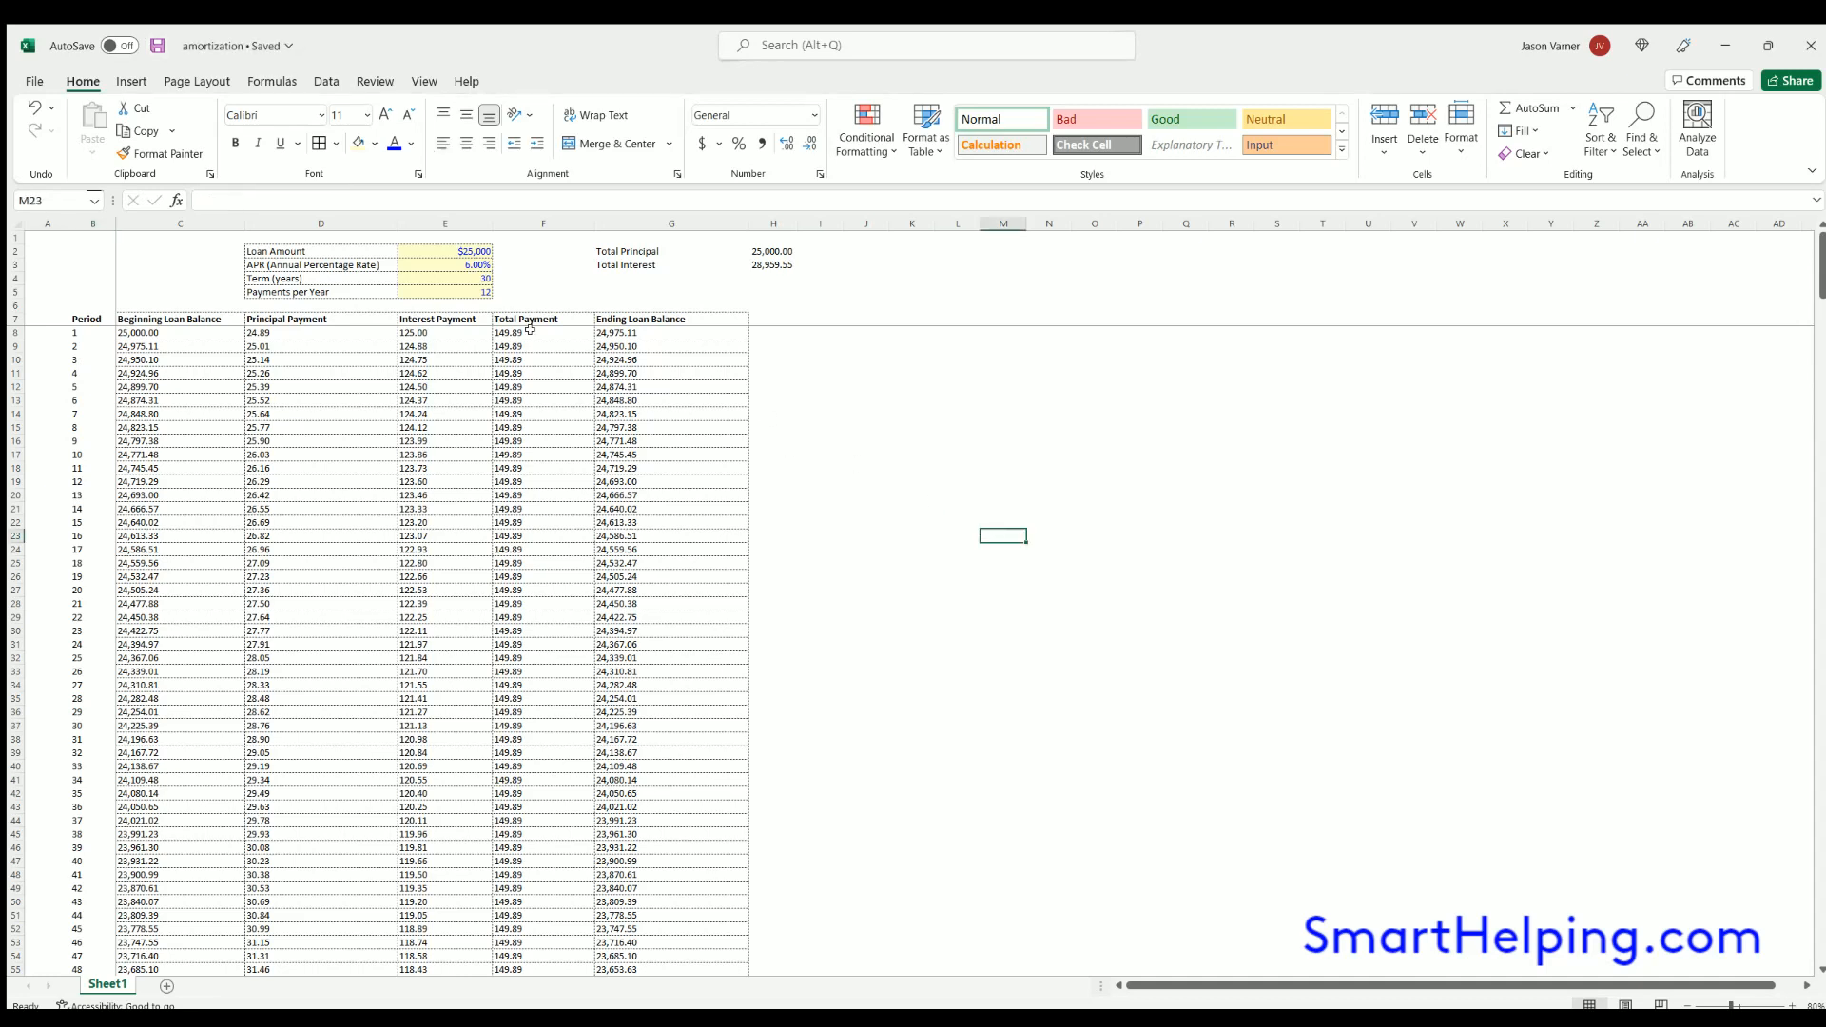
- Review the principal, total payment and beginning balance formulas in the first schedule rows, along with the loan amount input
left_click(293, 329)
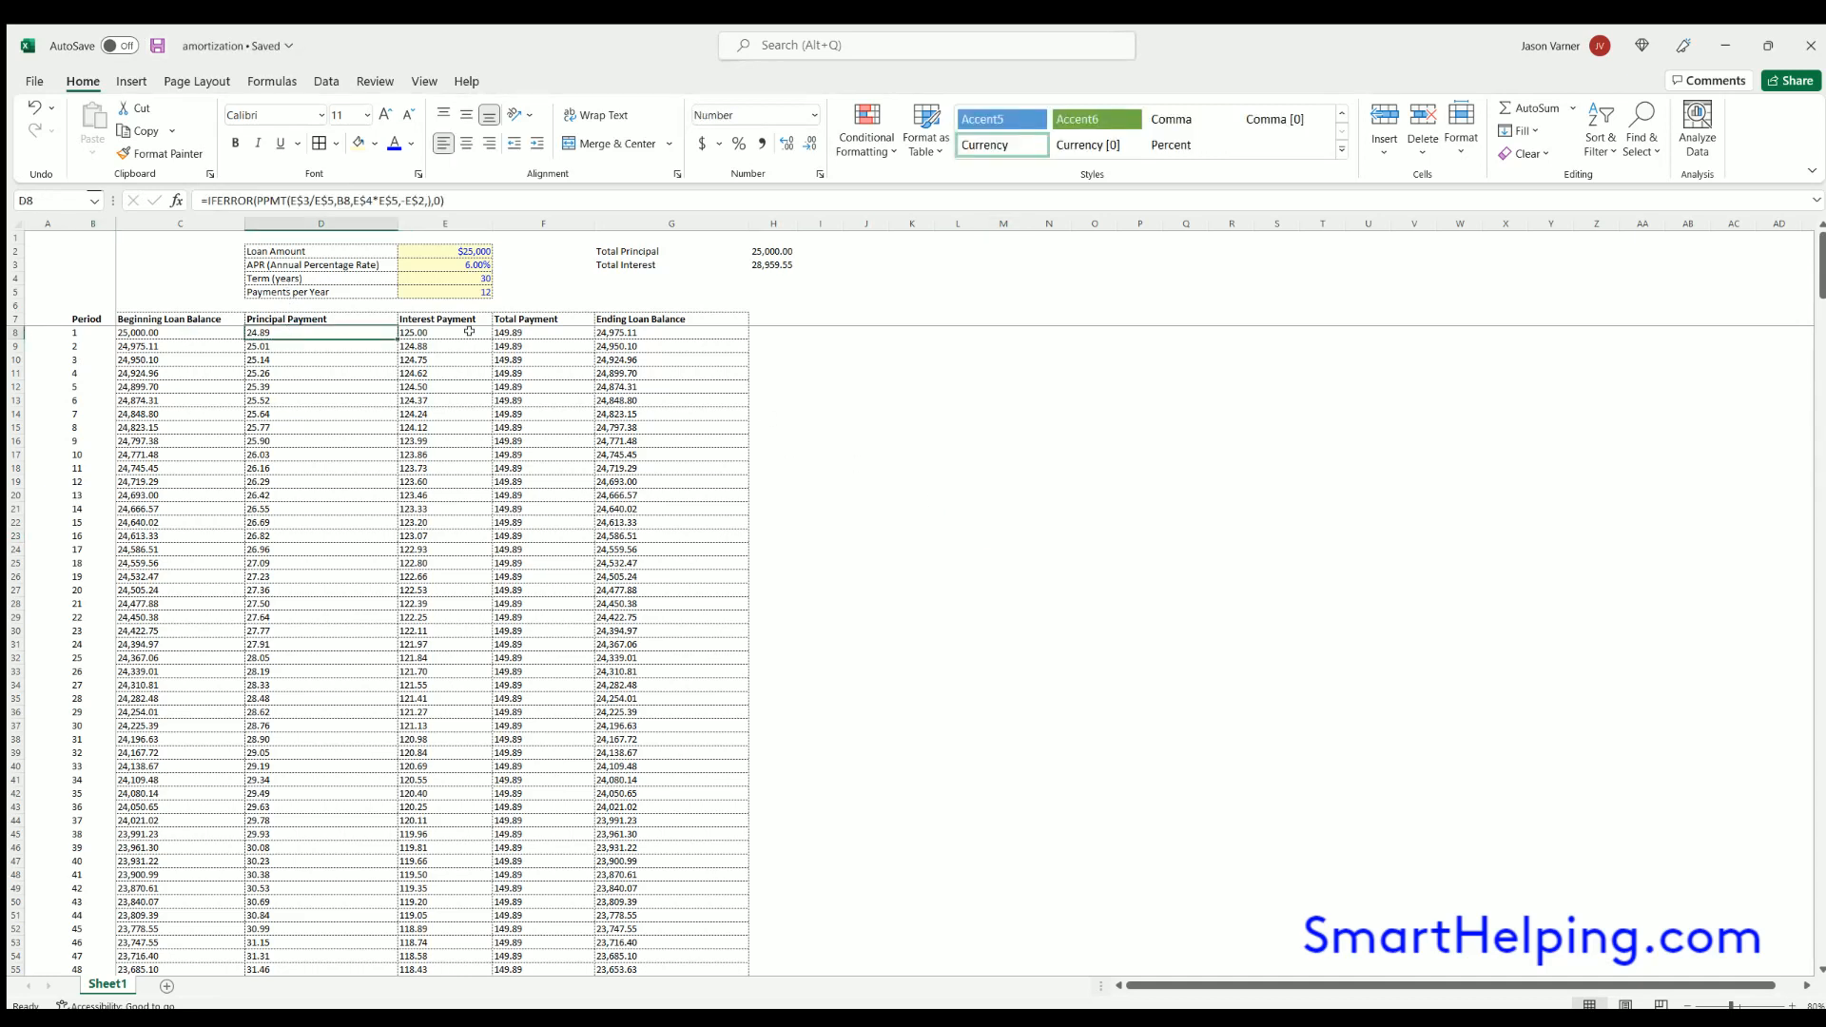
left_click(532, 331)
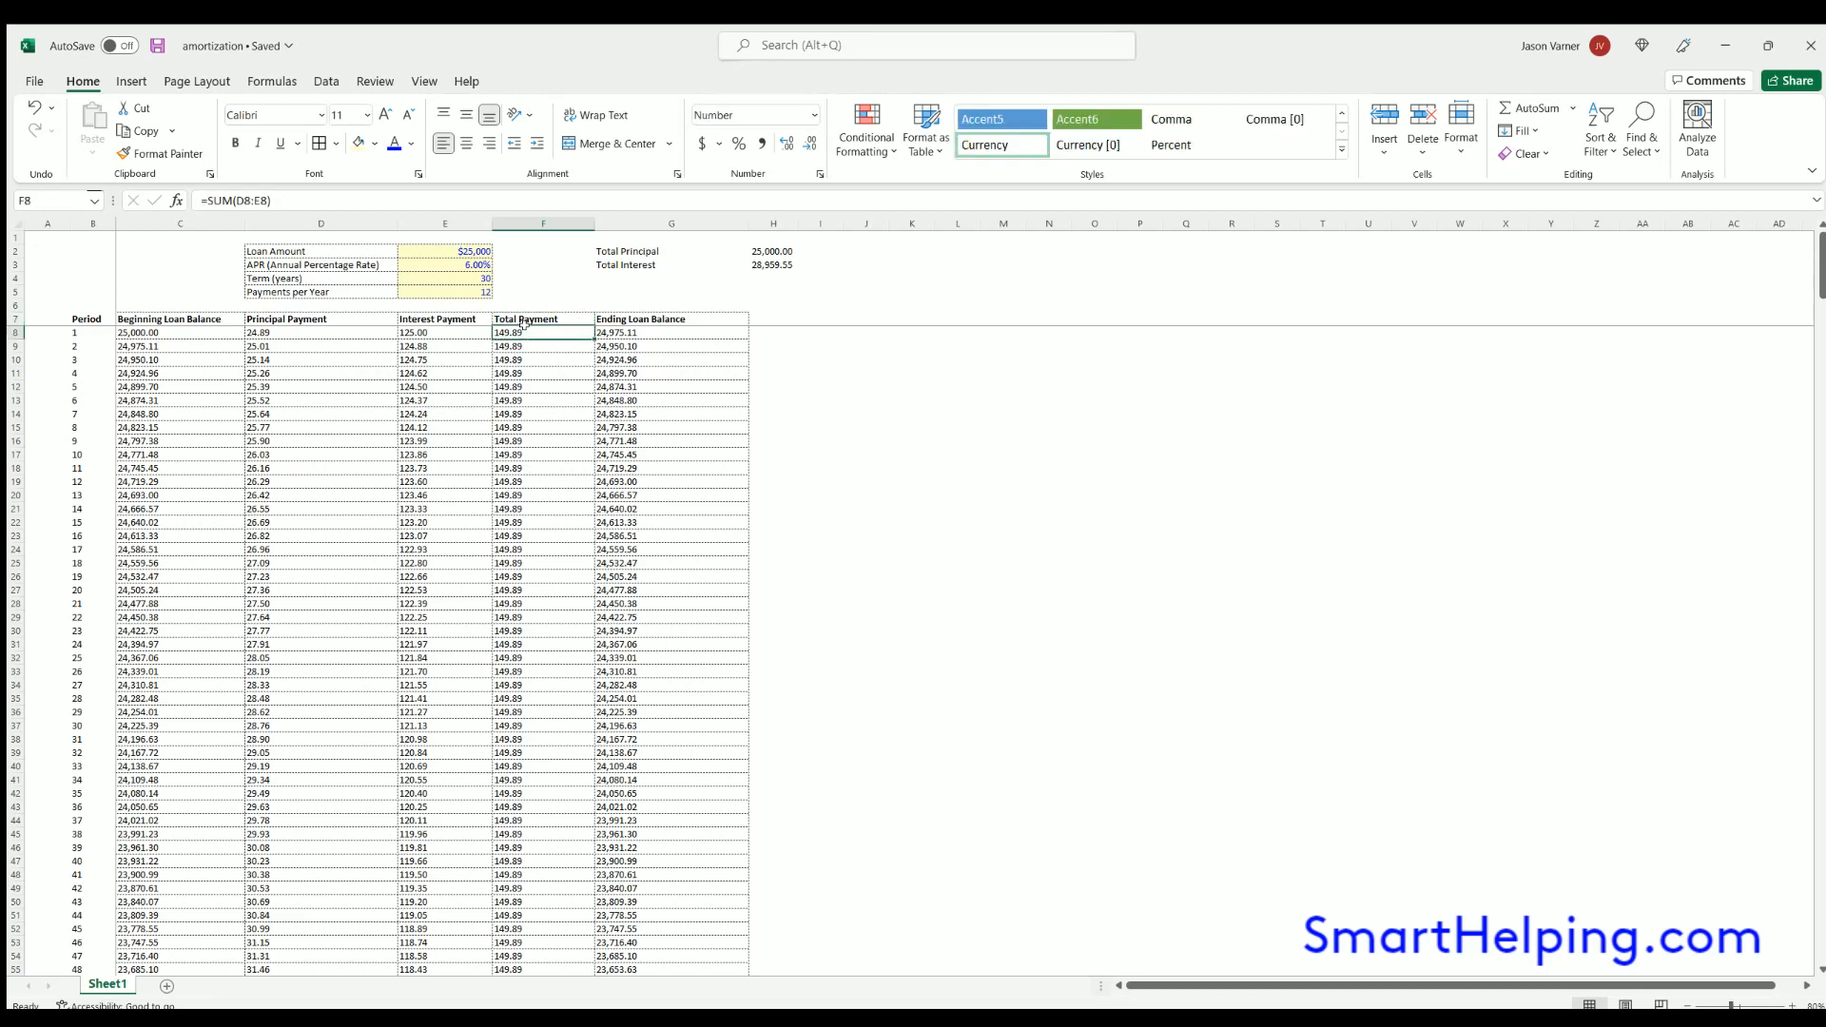
left_click(320, 328)
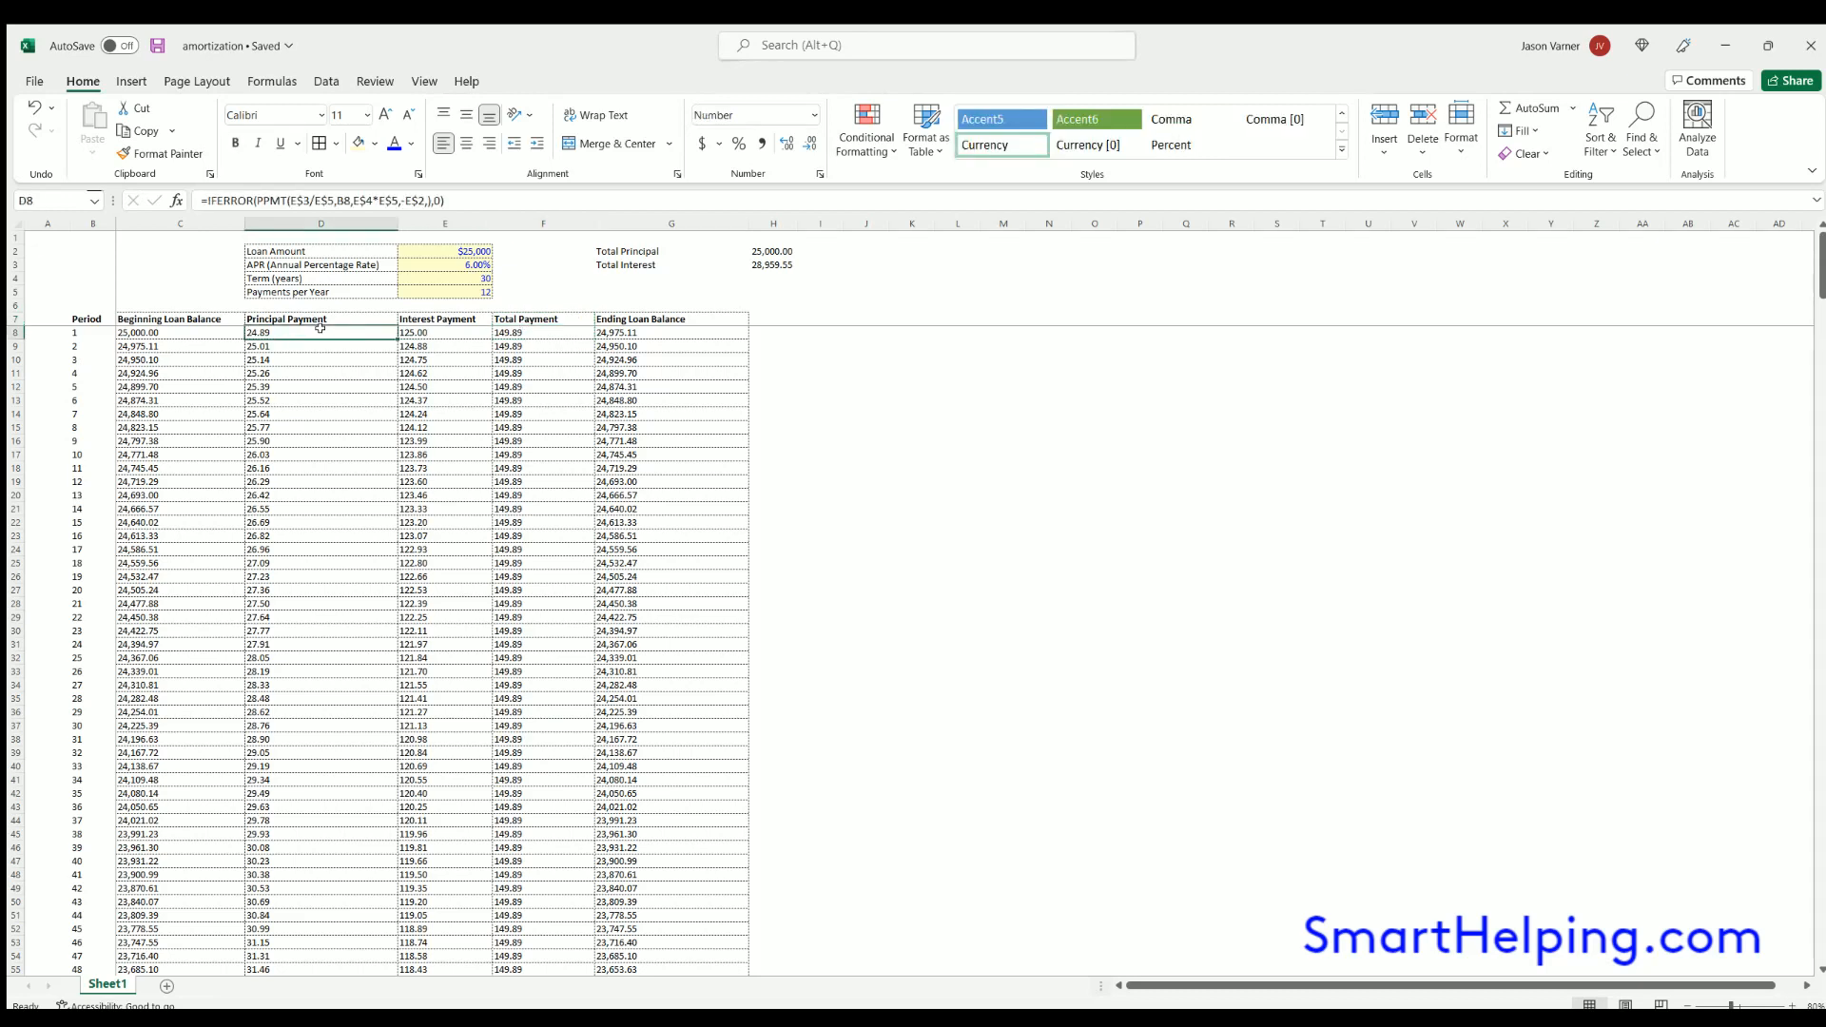
left_click(530, 333)
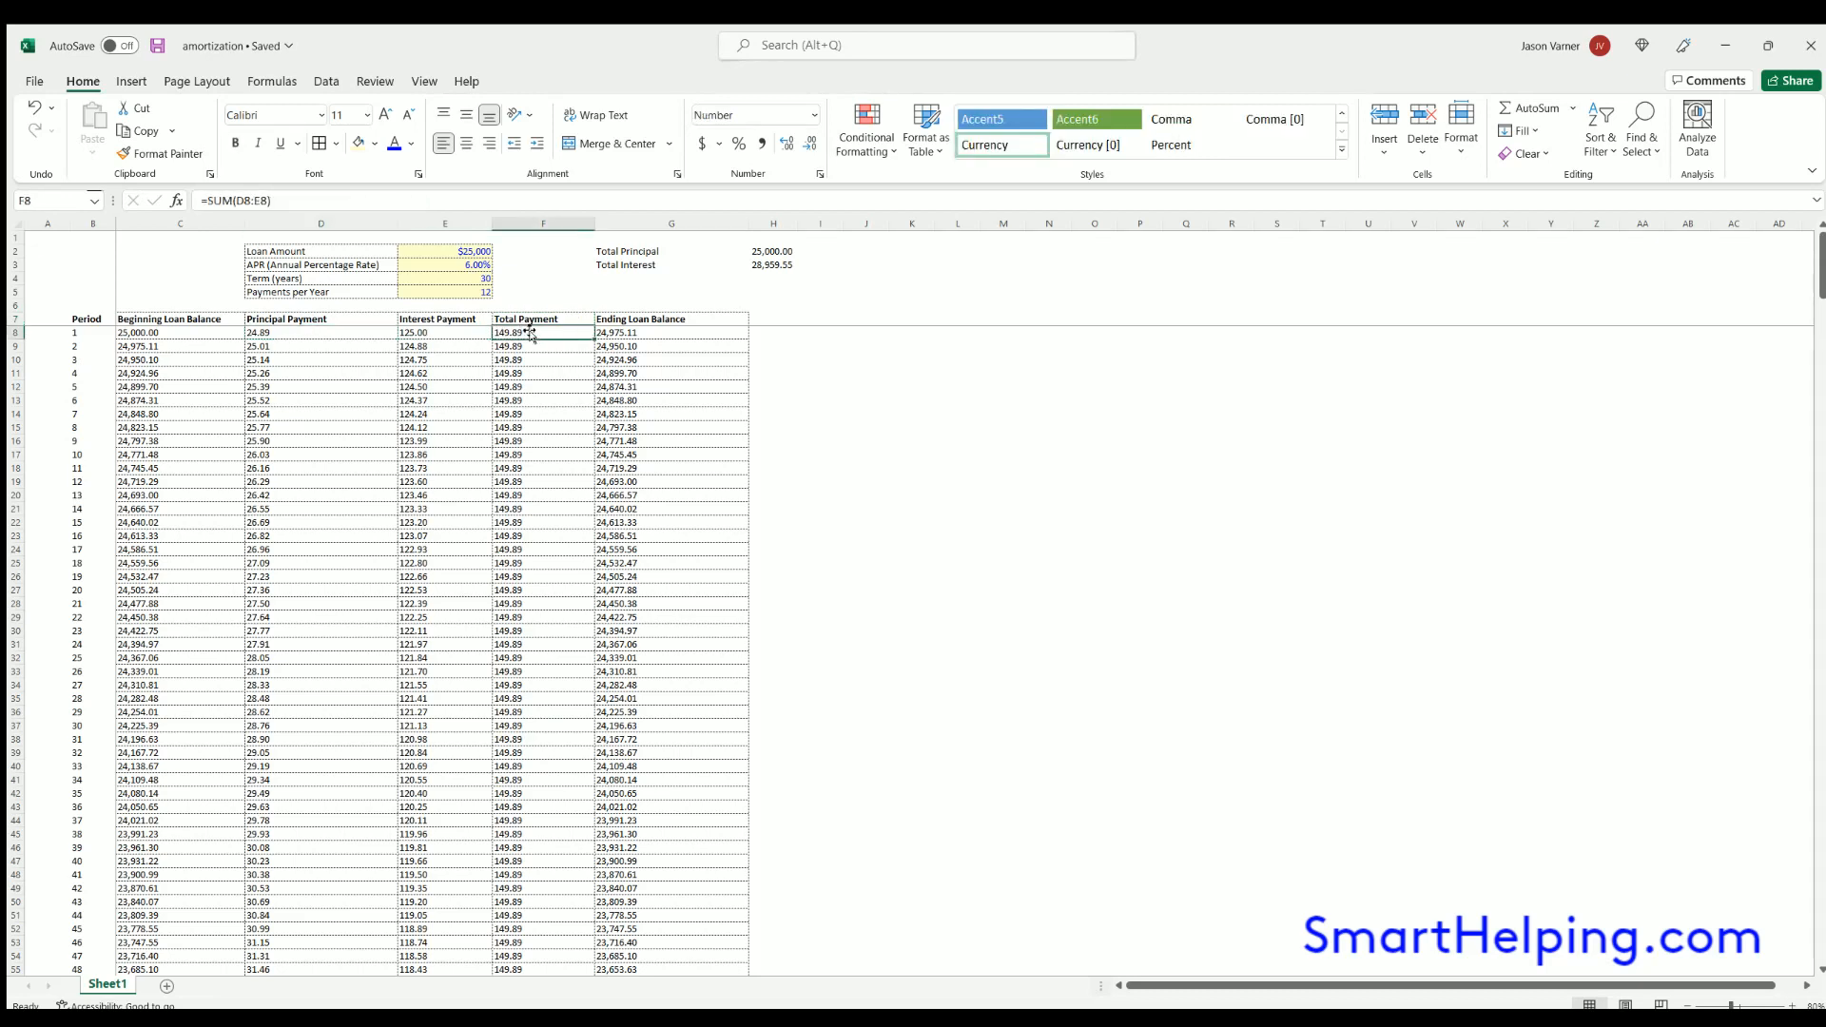
left_click(159, 333)
key("Down")
key("Down")
key("Down")
key("Down")
key("Down")
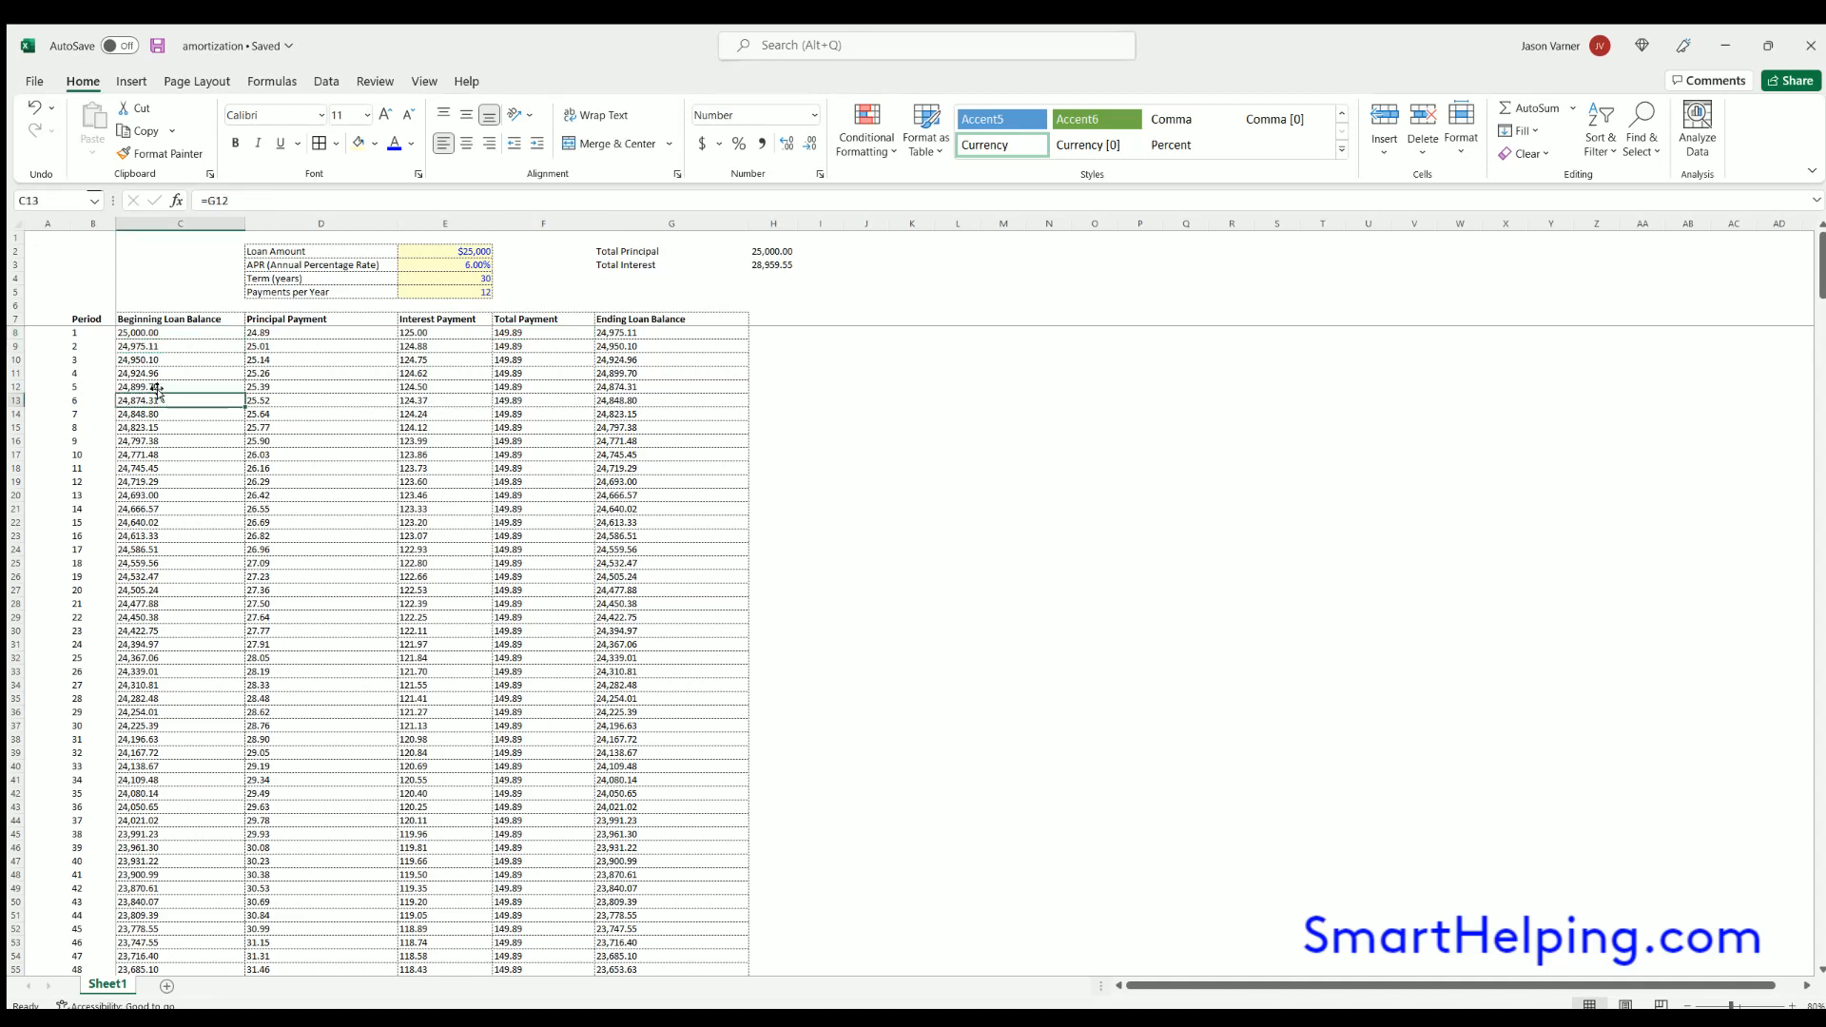
left_click(287, 332)
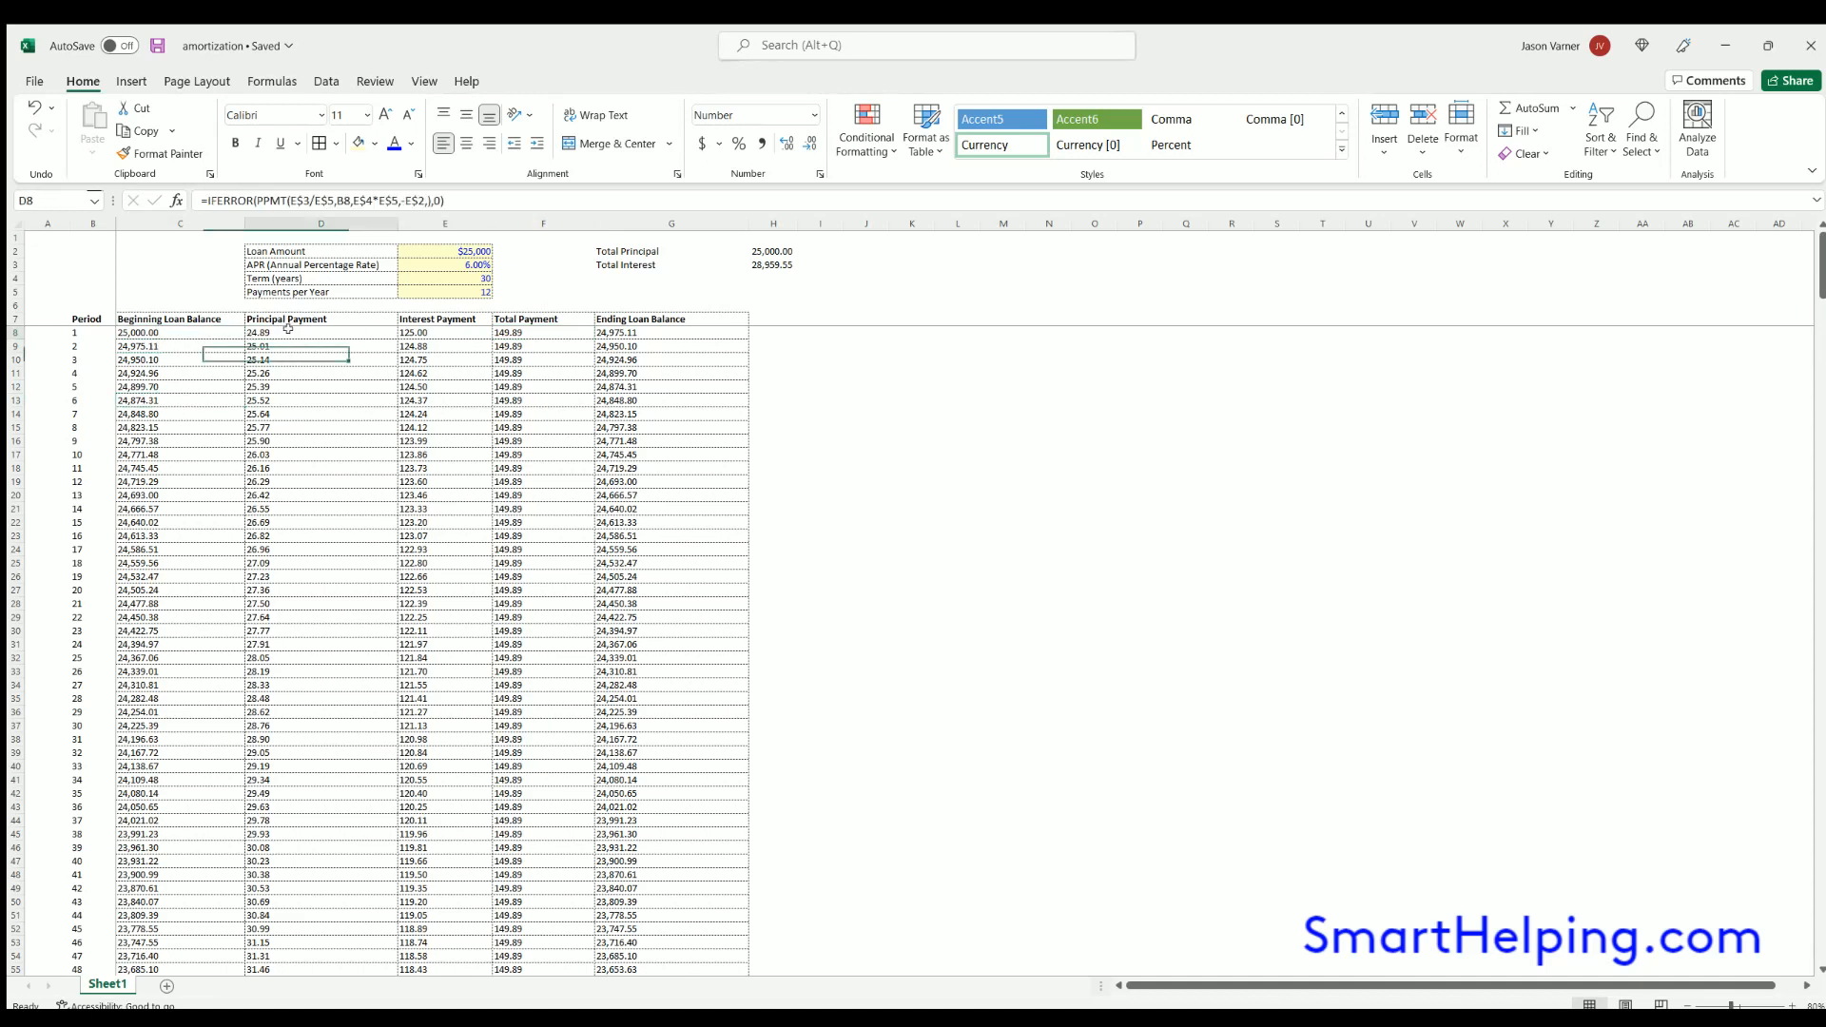
left_click(449, 250)
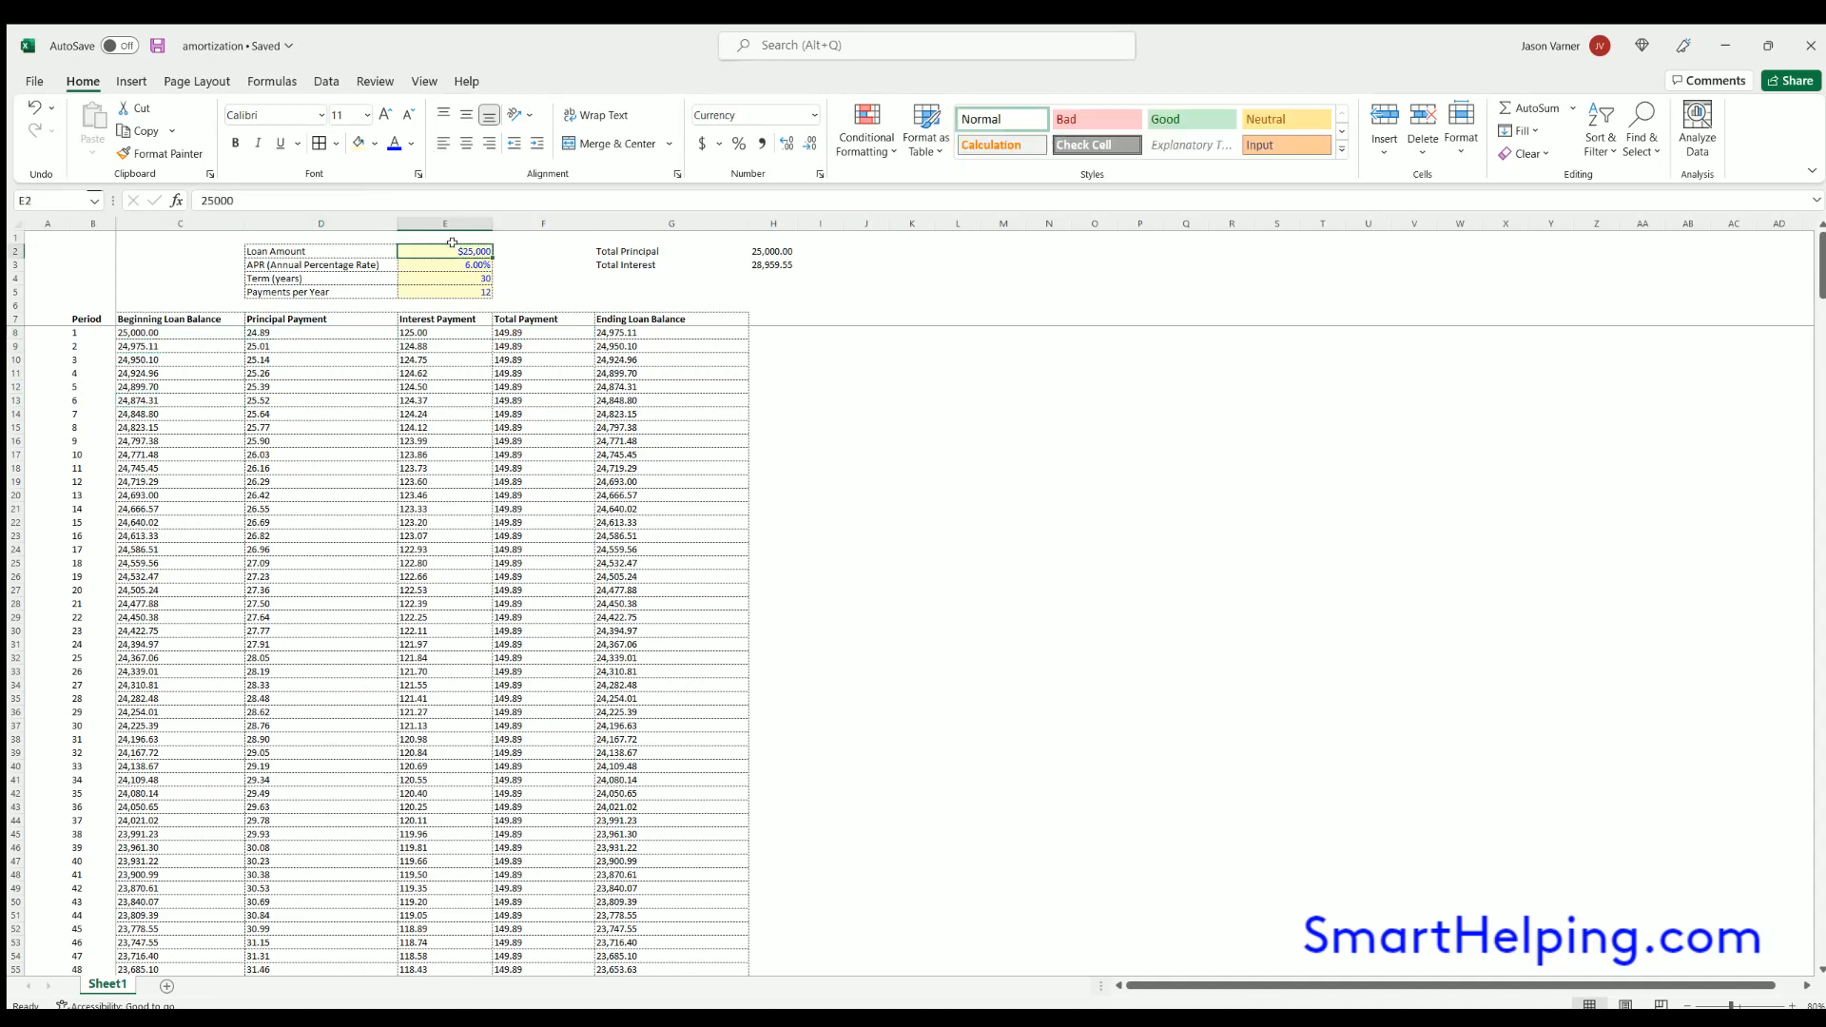
left_click(270, 329)
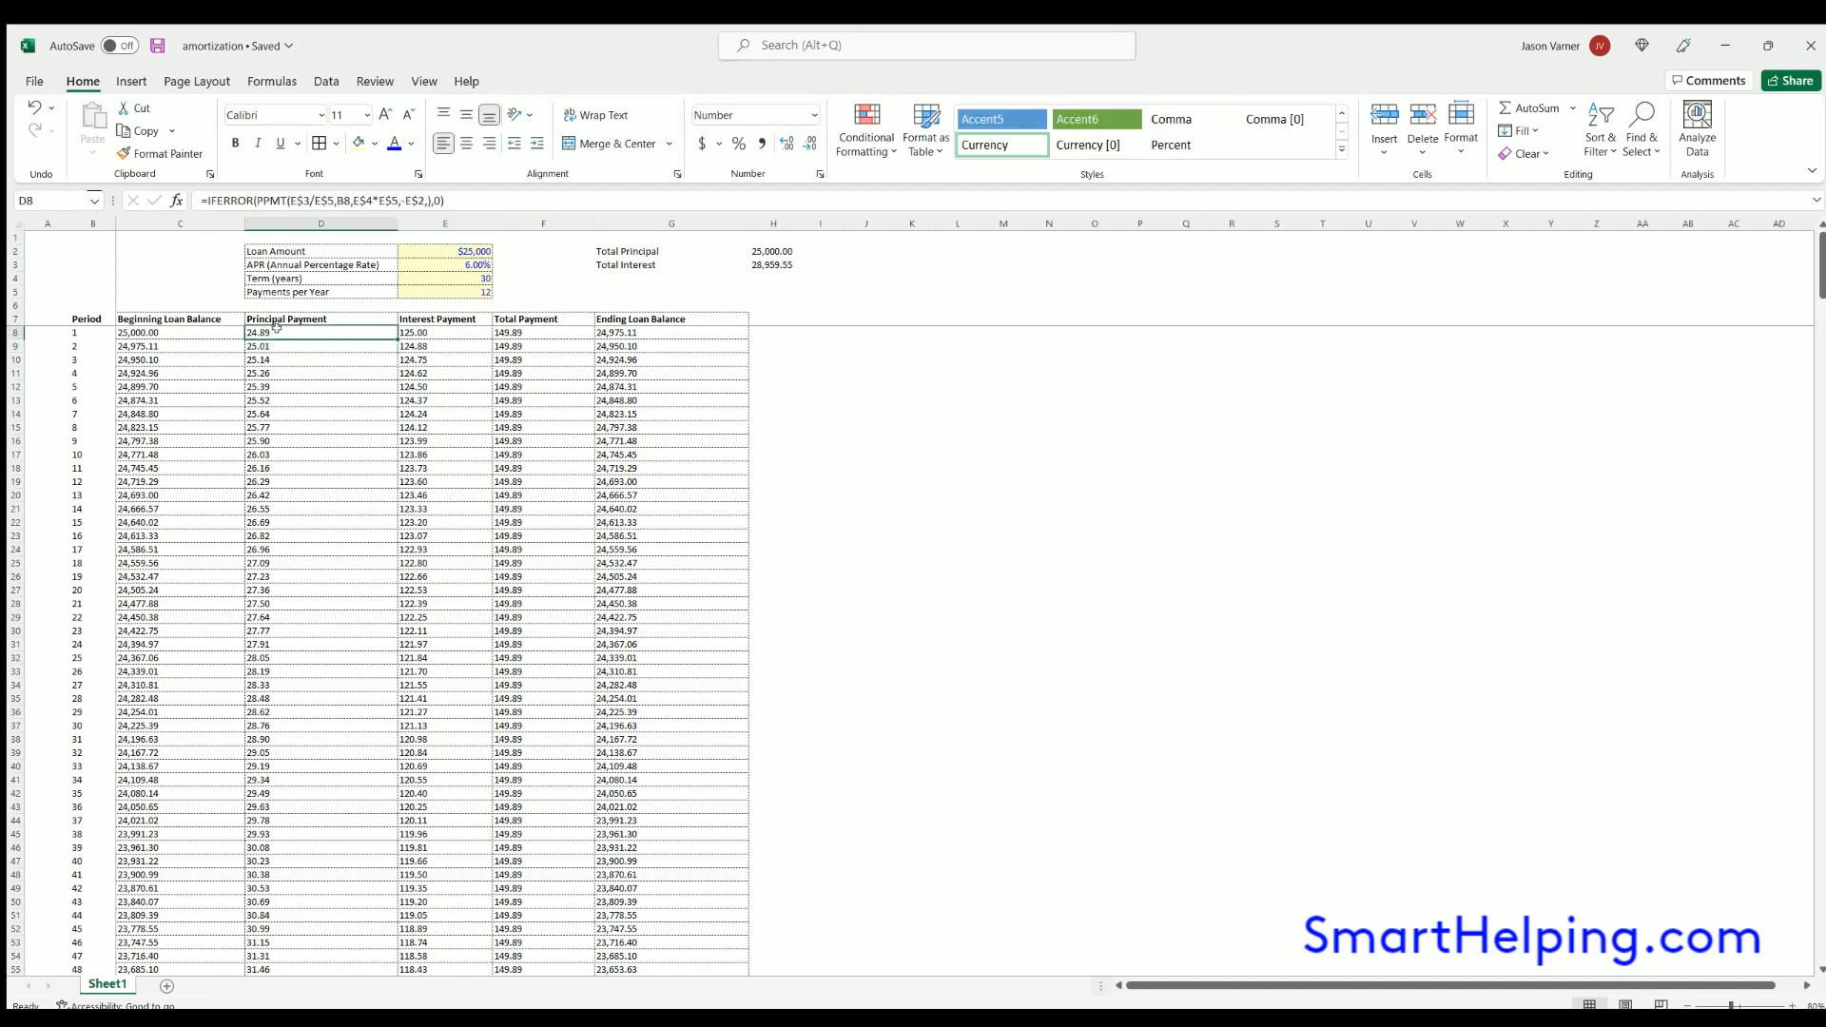
left_click(281, 371)
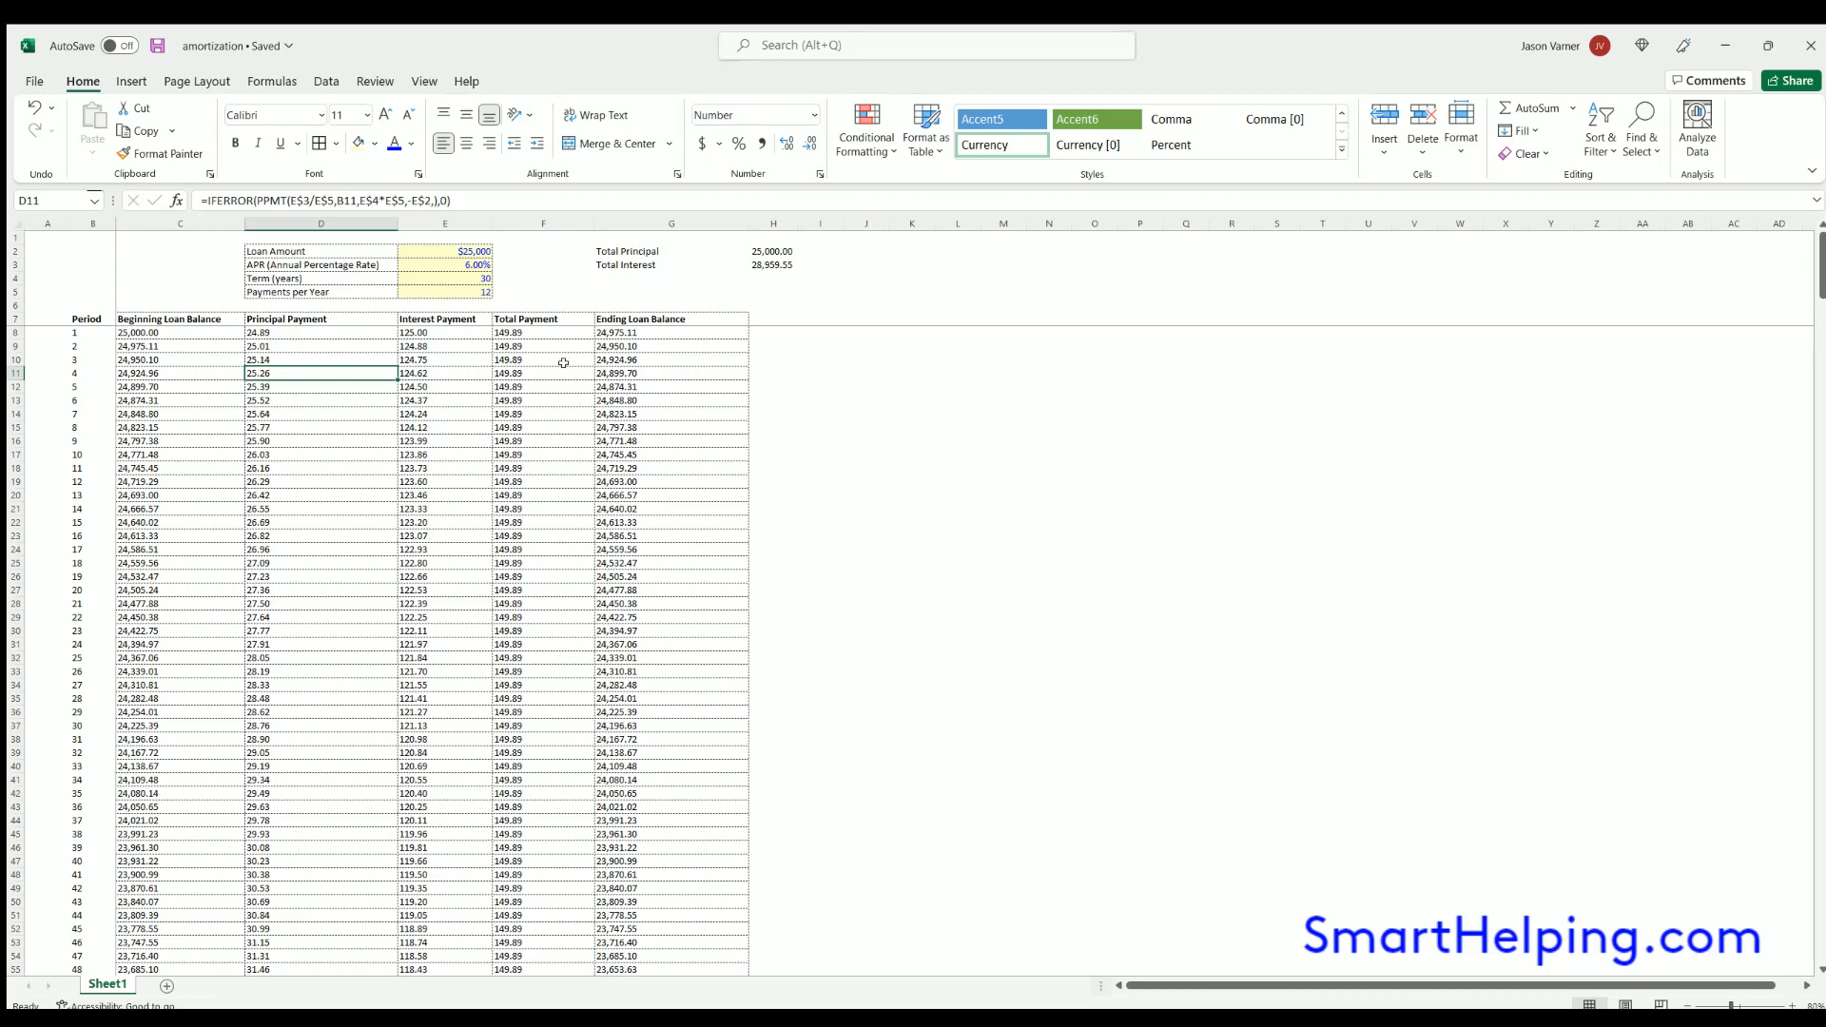
- Widen the Interest Payment column E slightly
left_click_drag(487, 210, 501, 211)
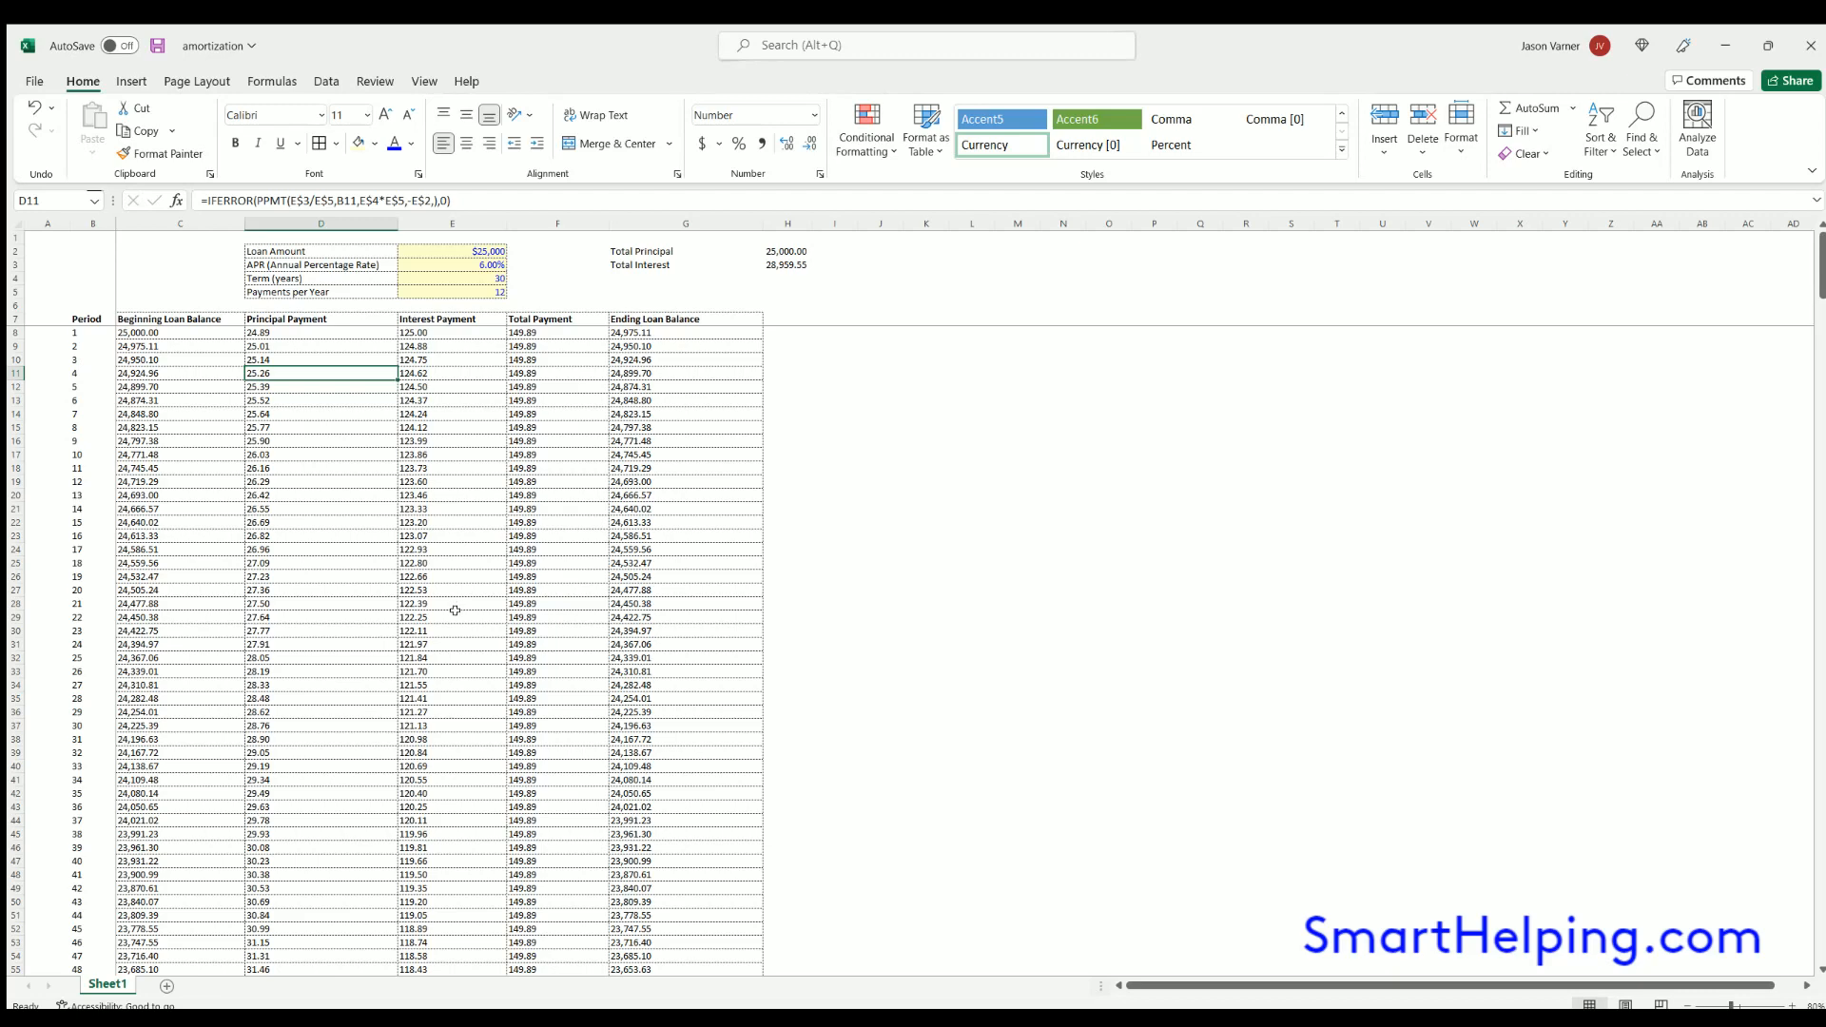
left_click(1000, 373)
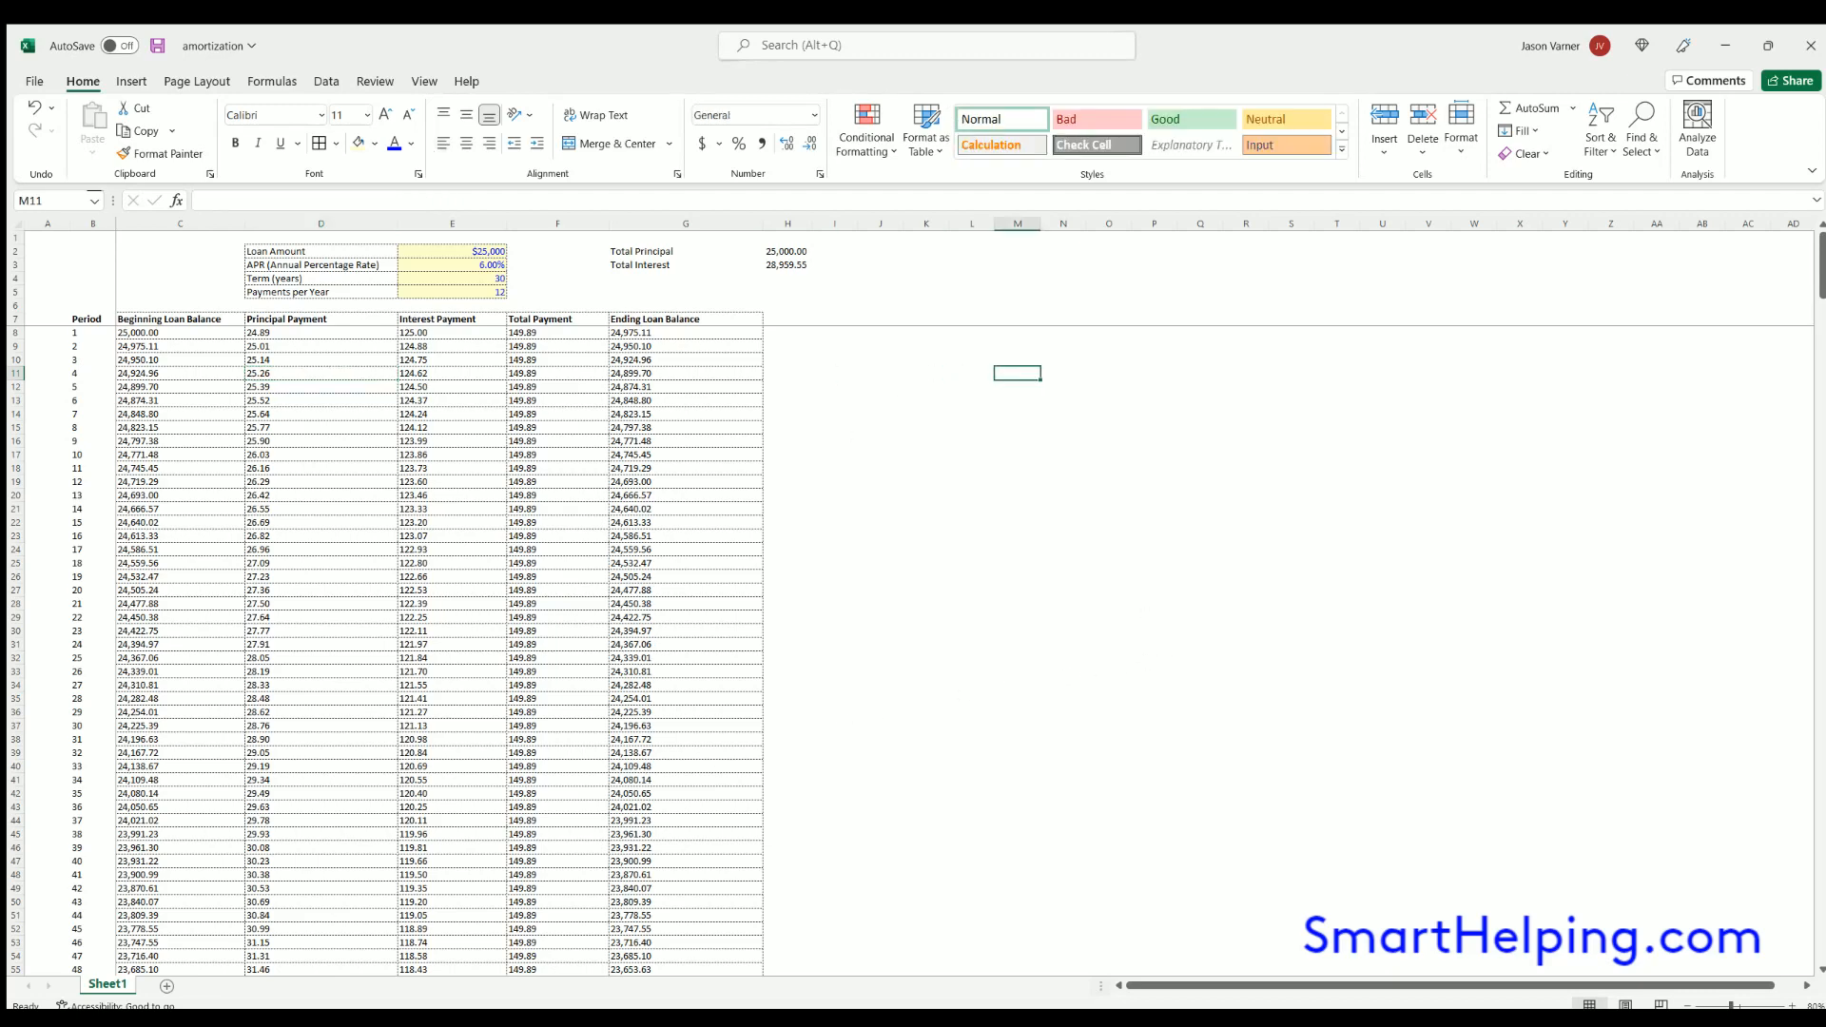
type("www.smarthelping.com")
key("Return")
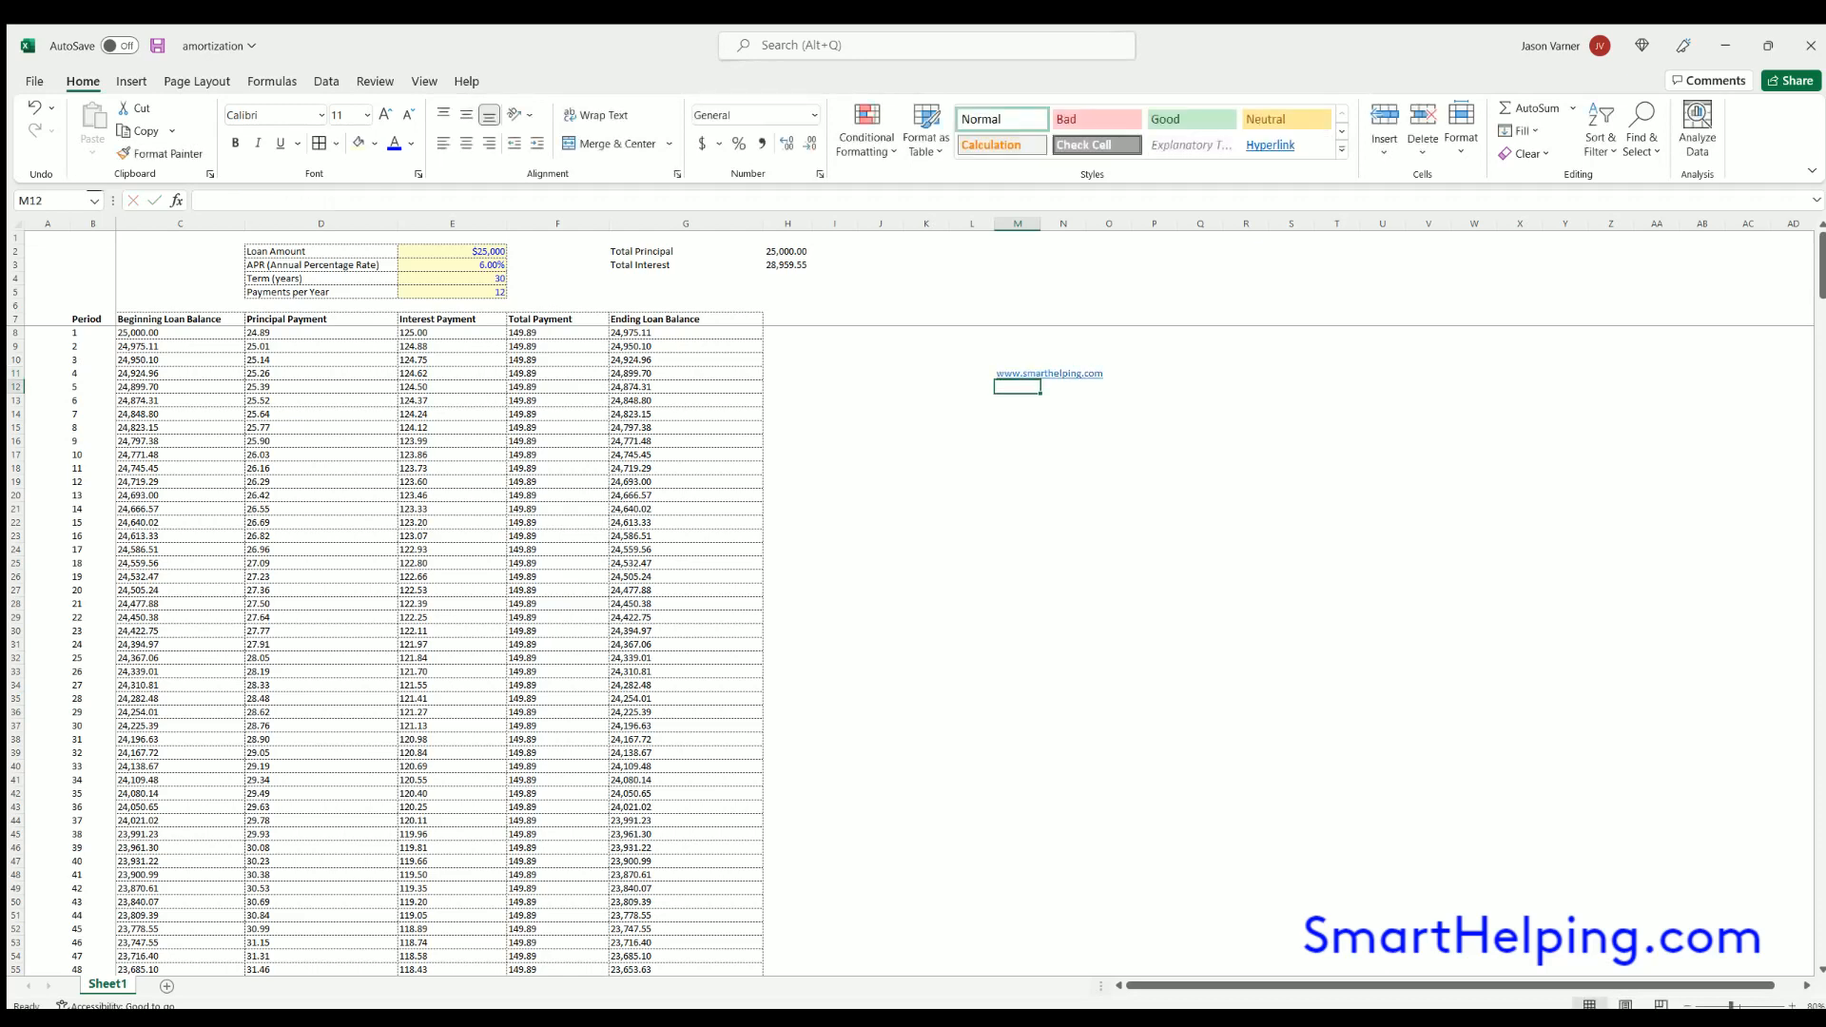
- Delete the web address from cell M11
key("Up")
key("Delete")
key("Down")
left_click(926, 427)
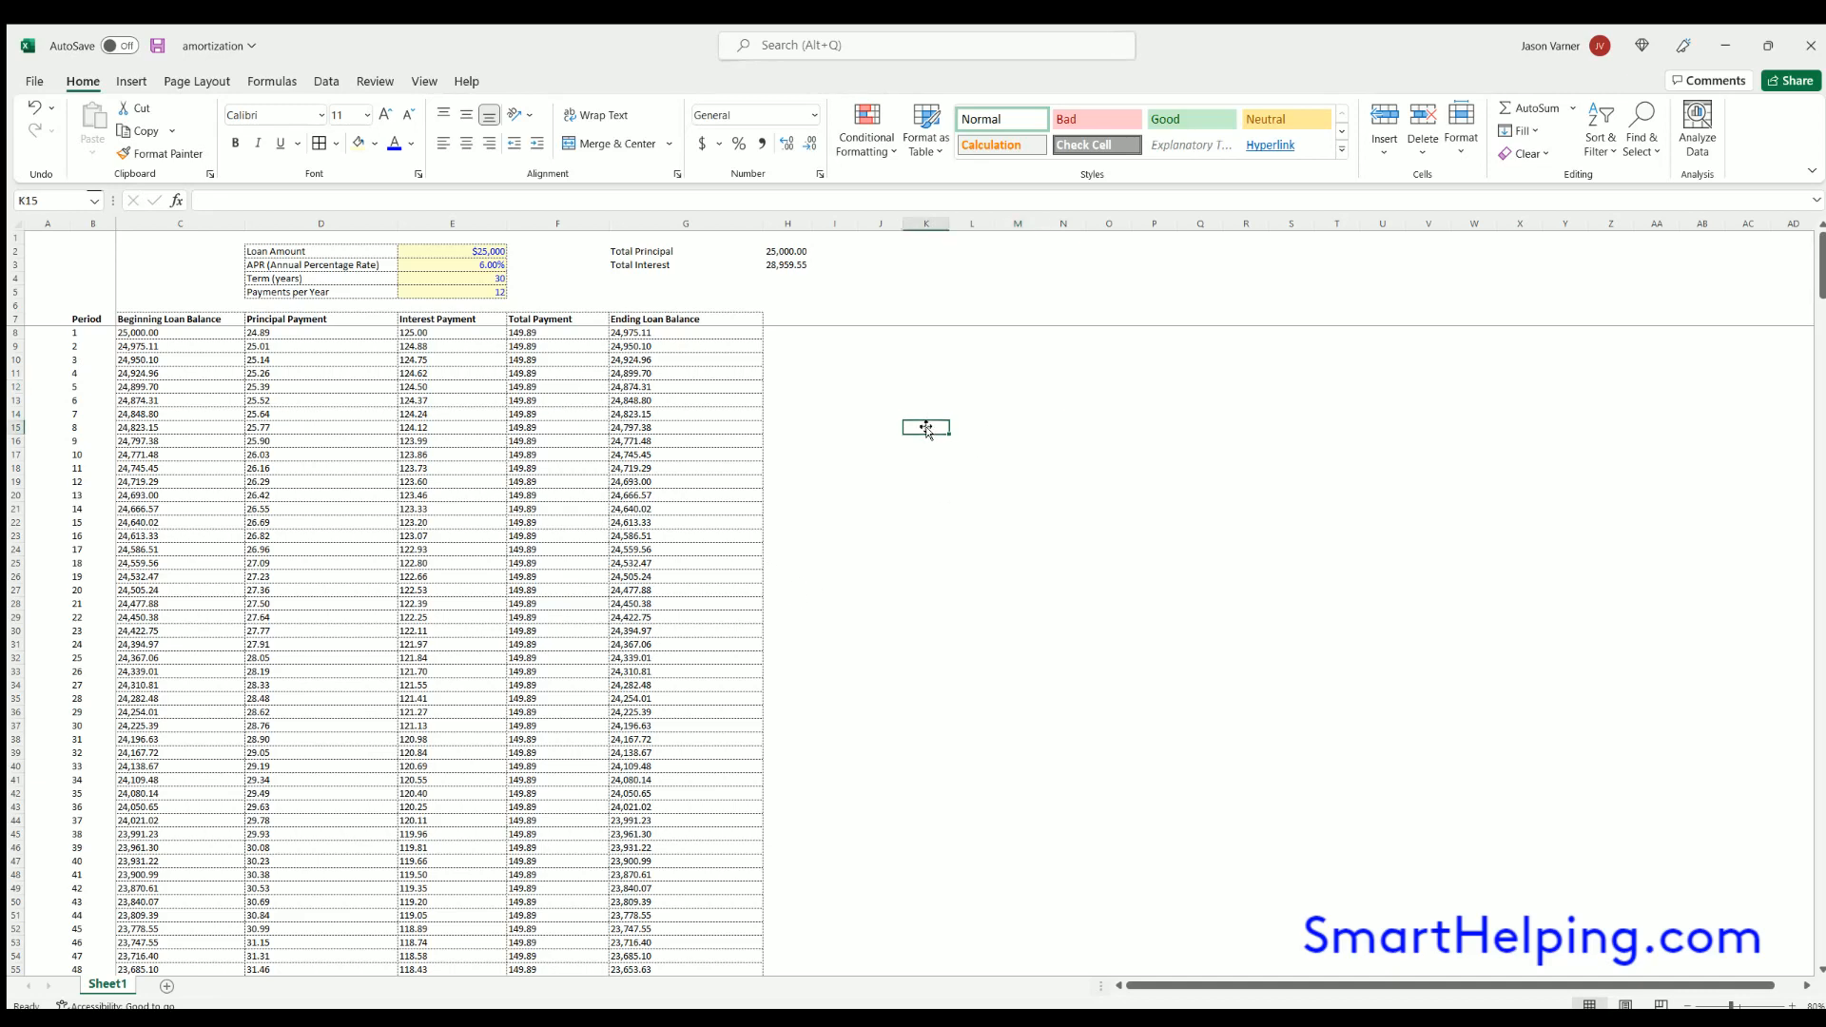